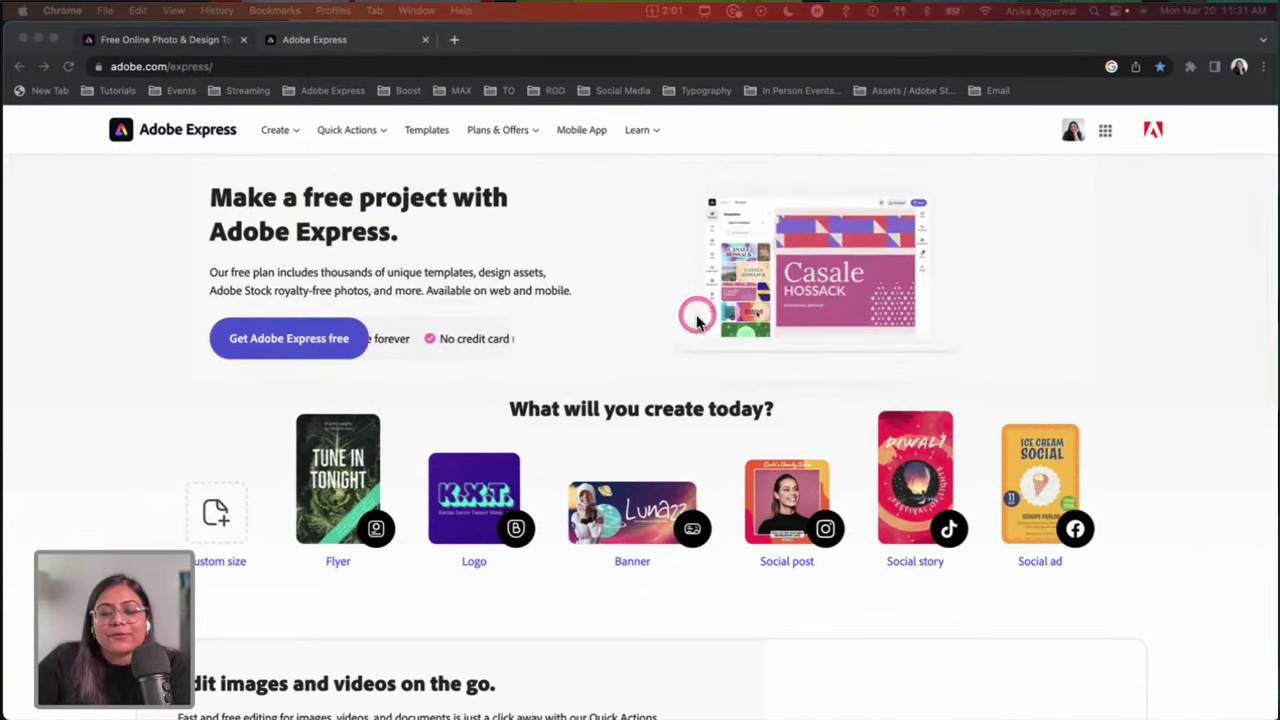
Step: Create a new blank Instagram post project from the signed-in home page and dismiss the template suggestions
scroll(634, 317, "down", 1)
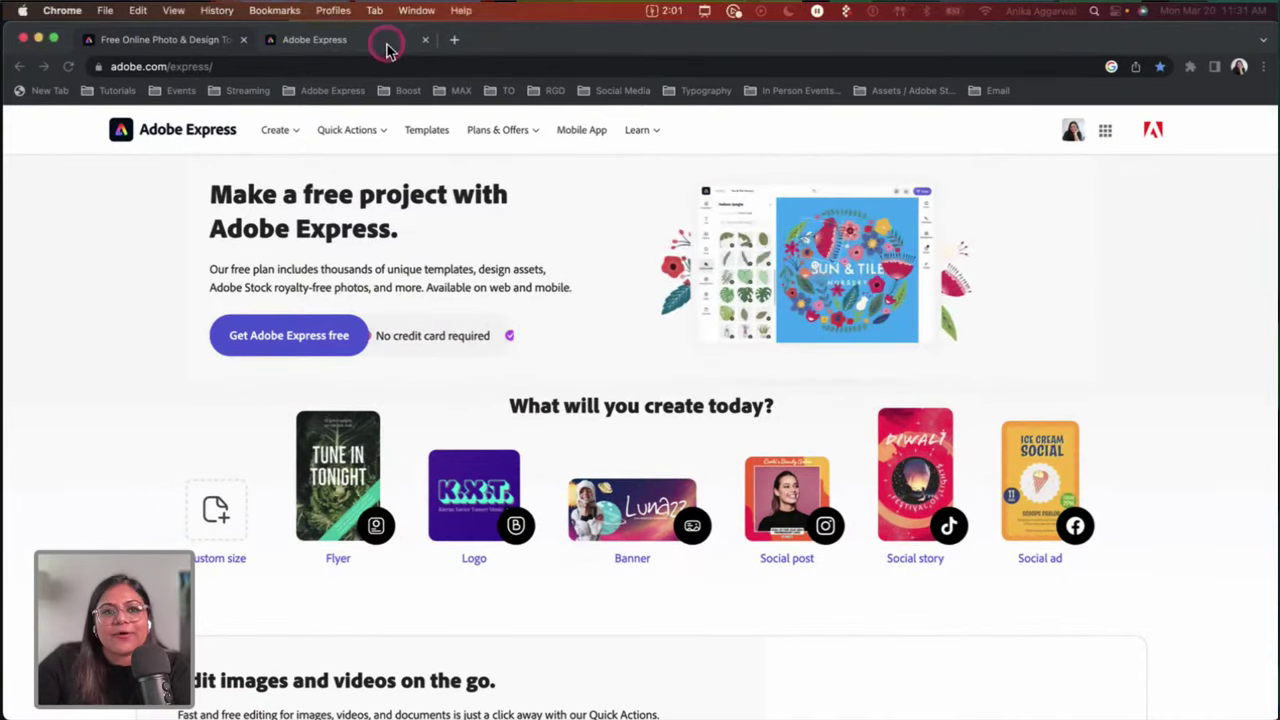
left_click(388, 45)
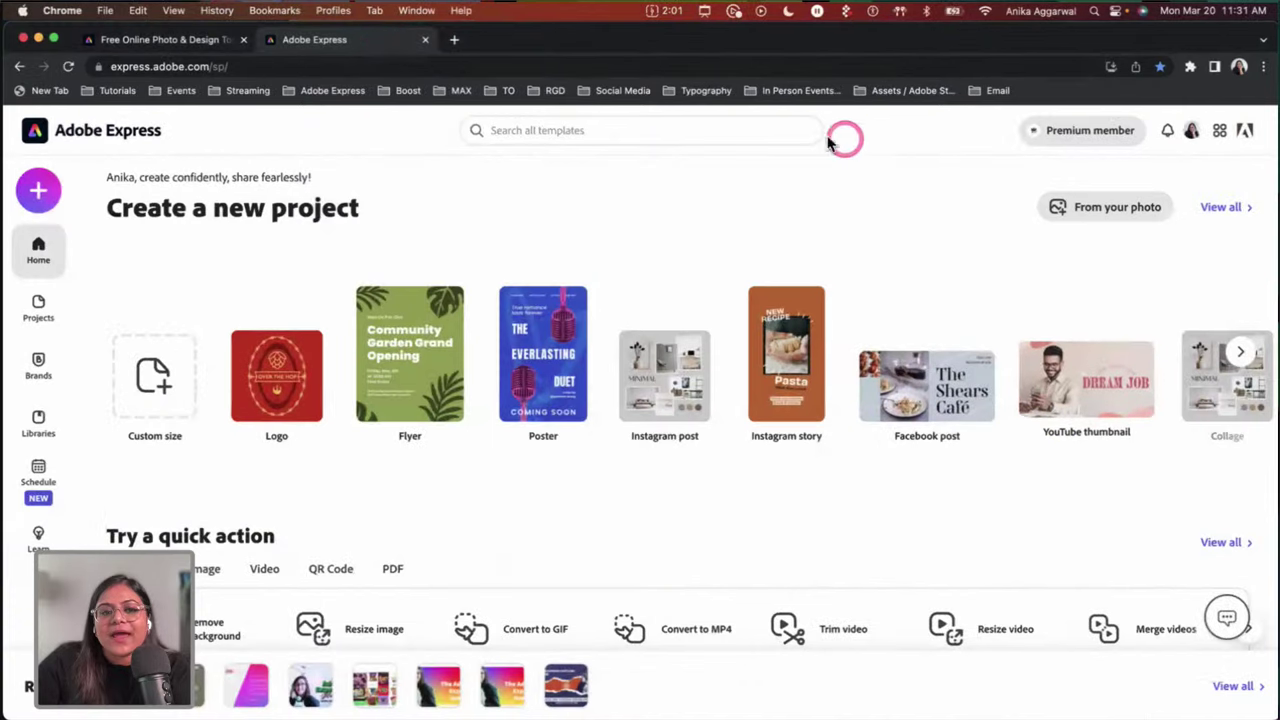
mouse_move(380, 309)
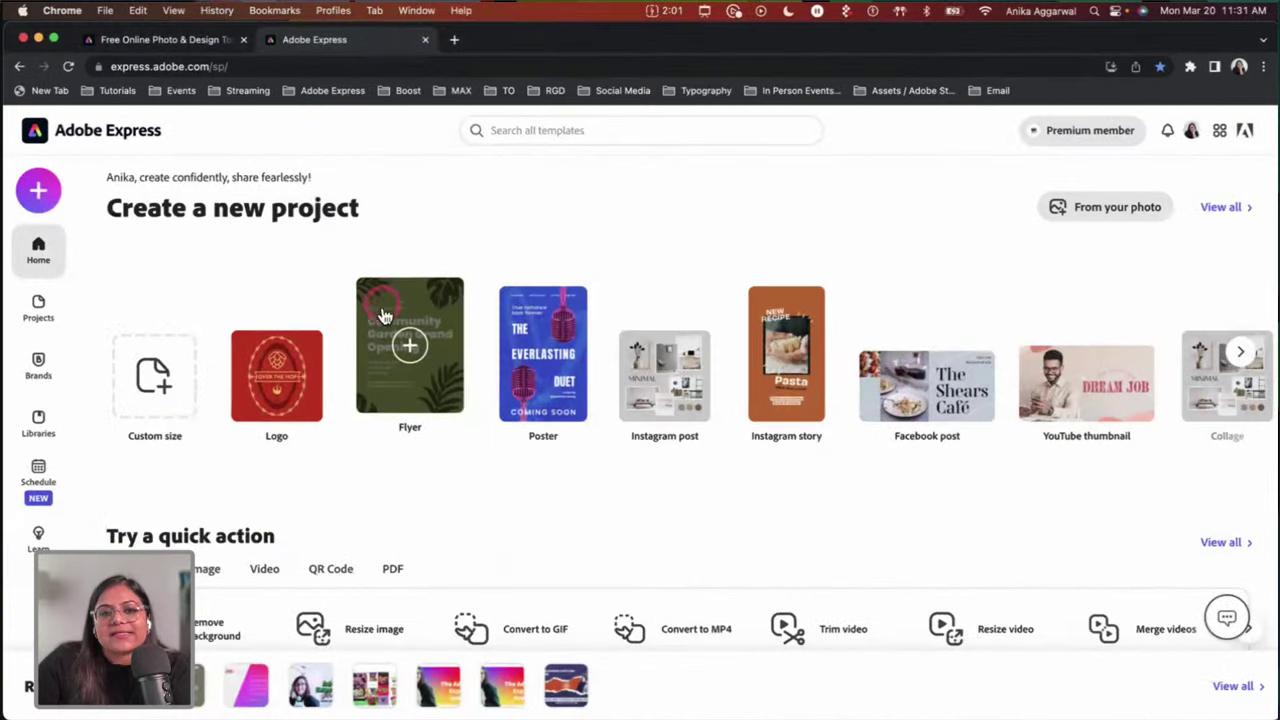
left_click(42, 194)
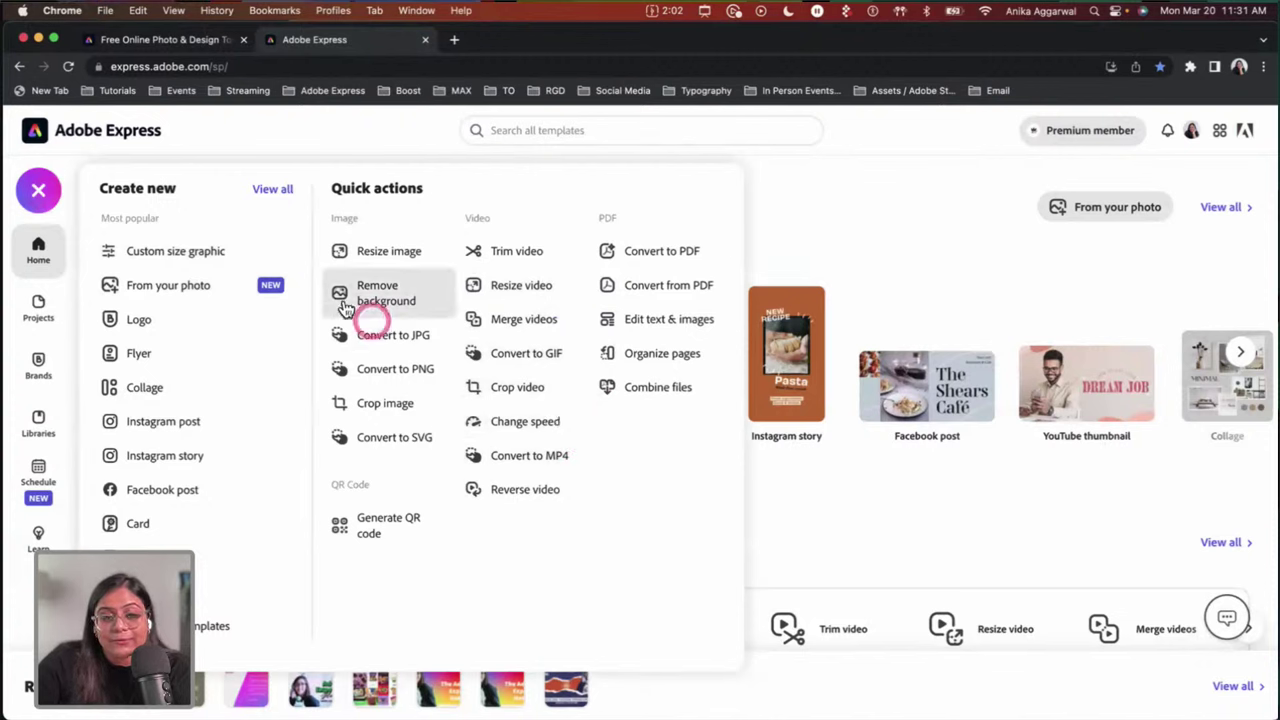
left_click(229, 427)
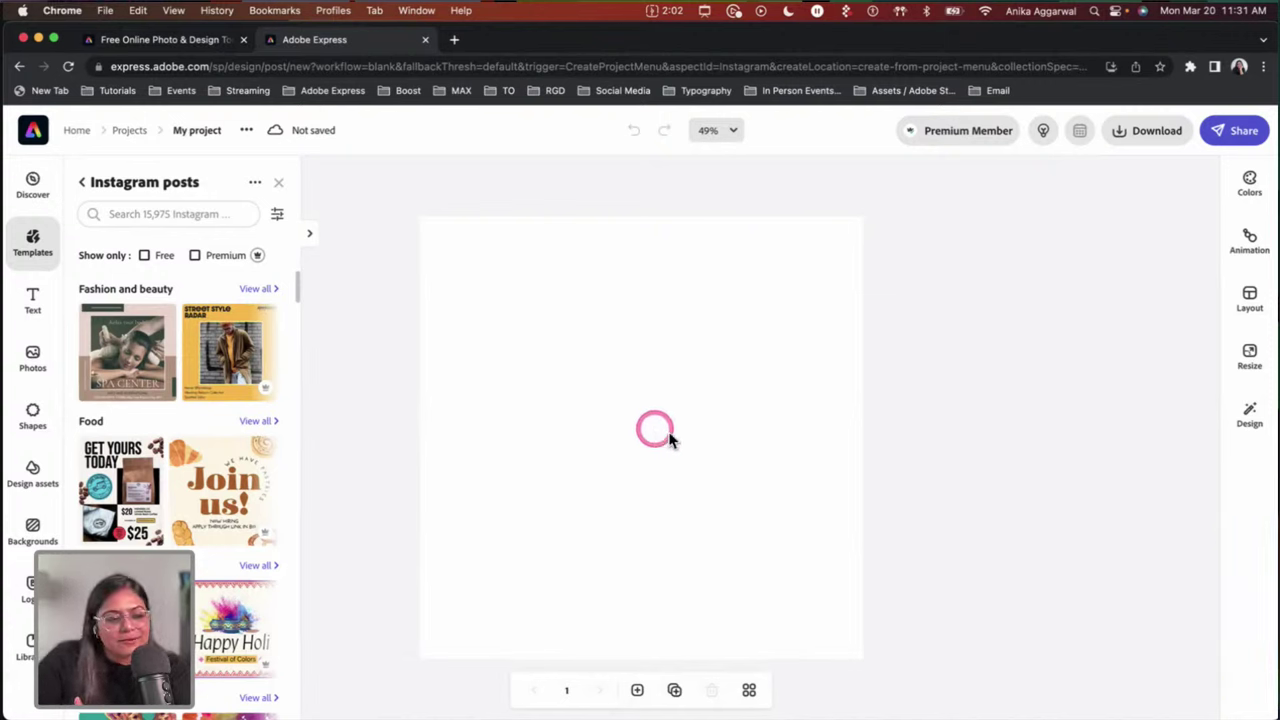
left_click(397, 362)
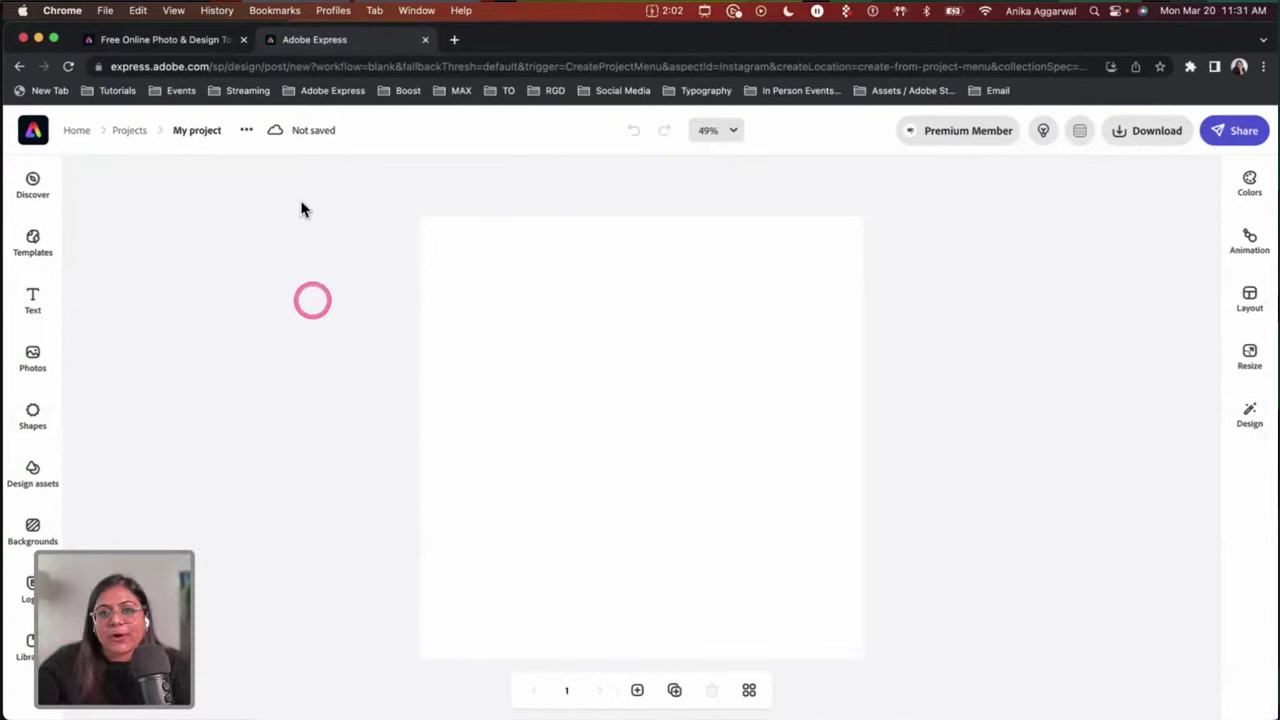
Step: Search the stock photos for "floral" and add the photo of a single pink peony on a pale blue background
left_click(36, 366)
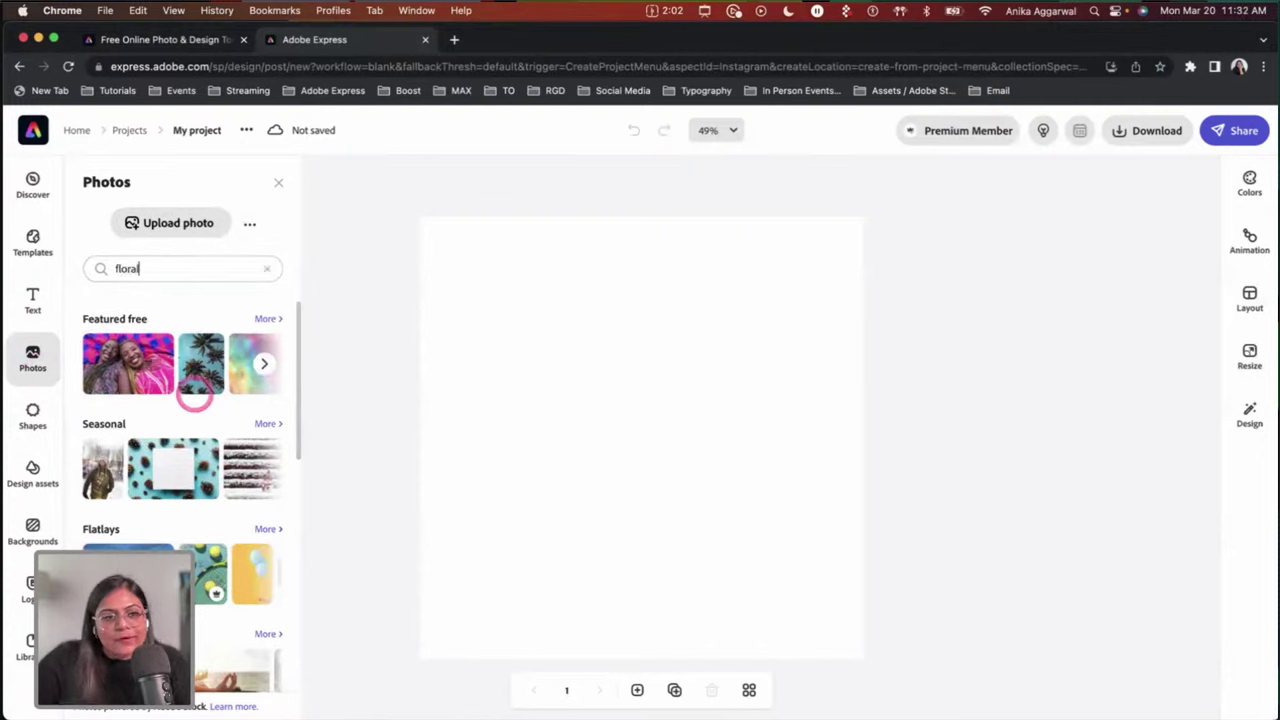
type("floral")
key("Return")
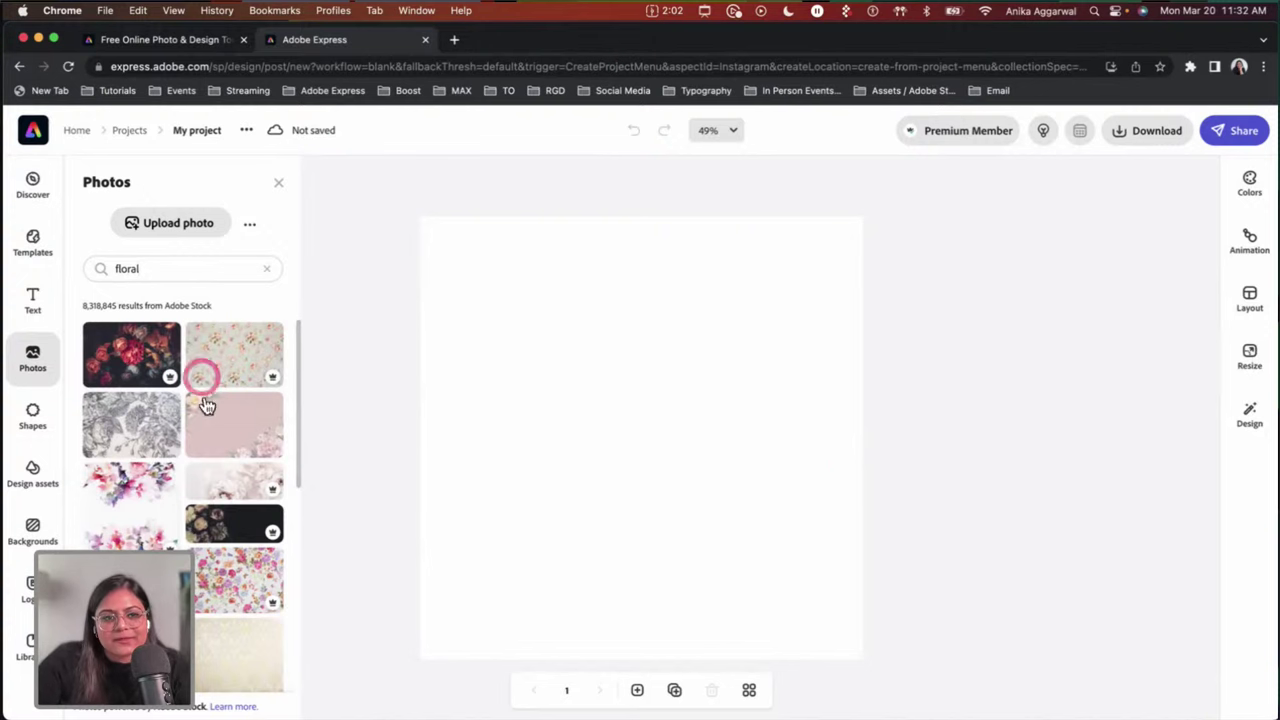
scroll(224, 481, "down", 2)
scroll(224, 481, "down", 10)
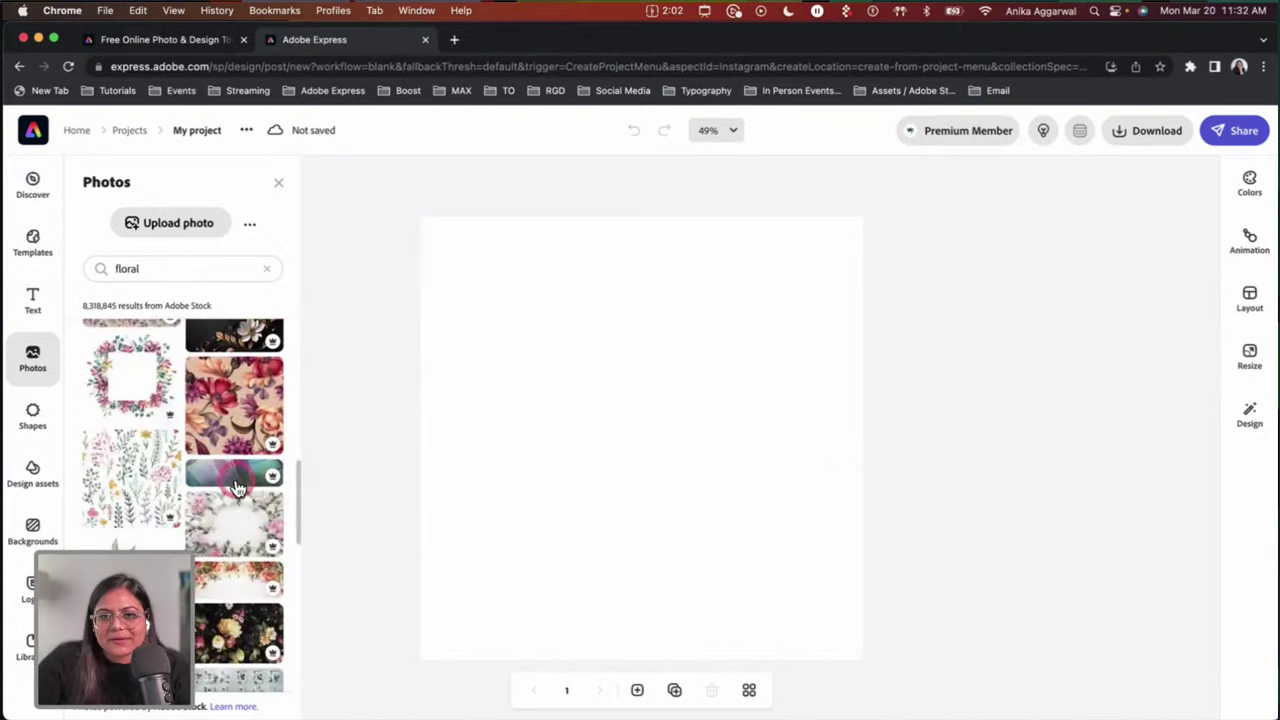
scroll(237, 488, "down", 10)
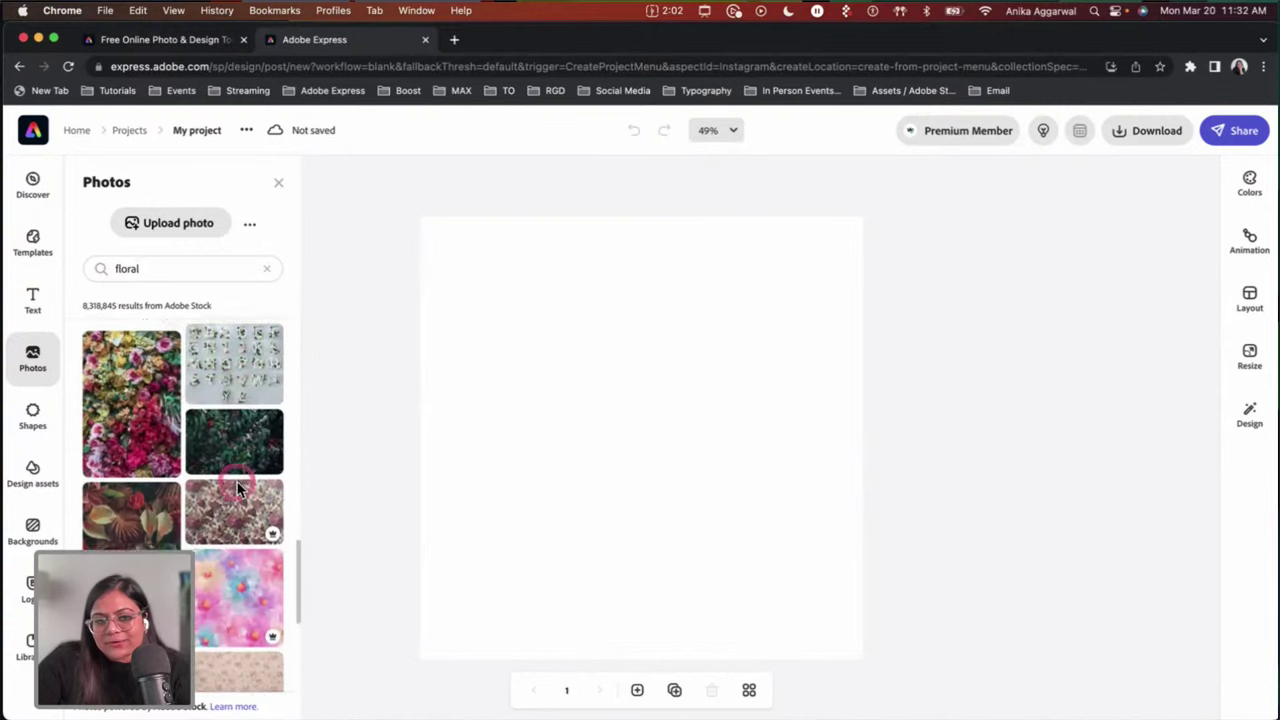
scroll(237, 488, "down", 5)
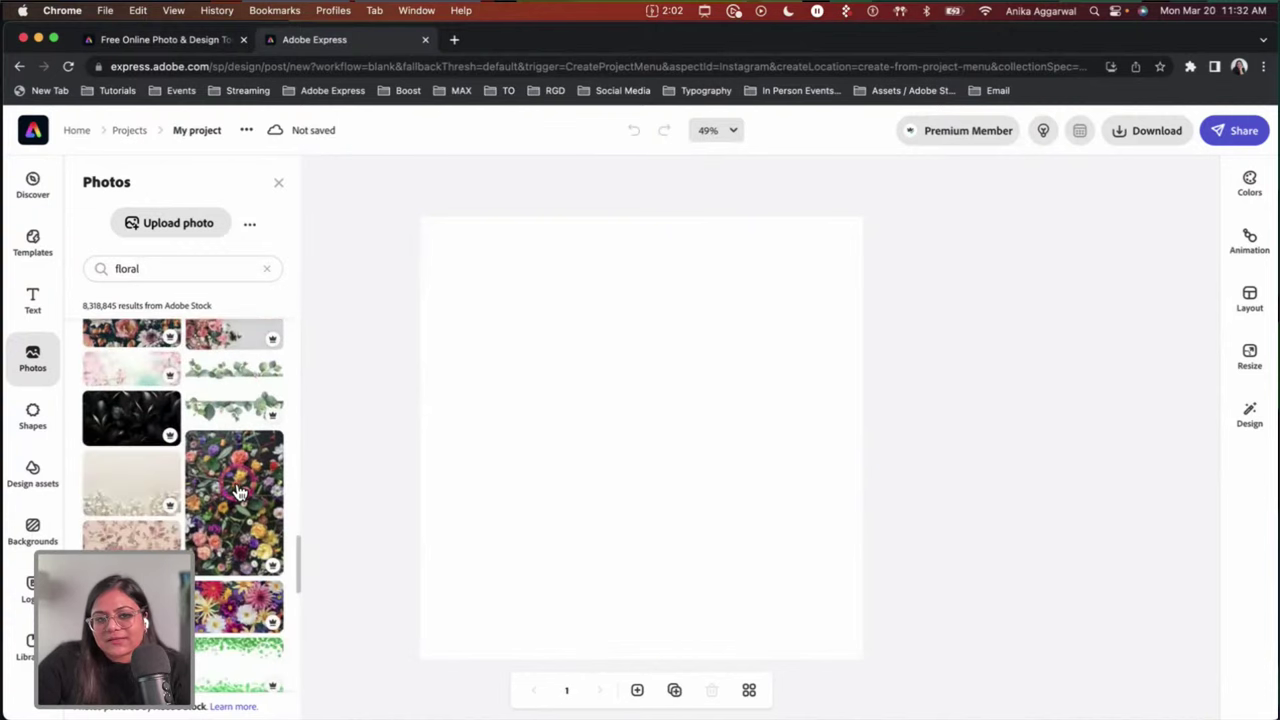
scroll(237, 490, "down", 10)
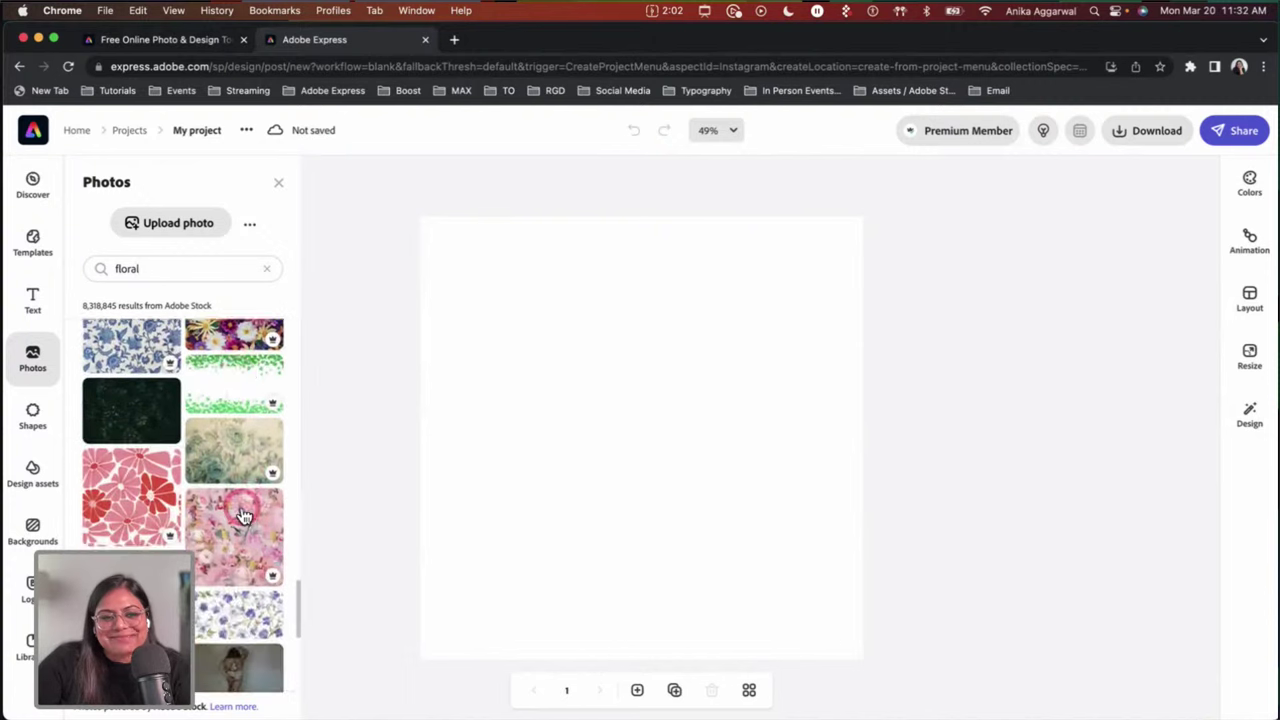
scroll(243, 514, "down", 2)
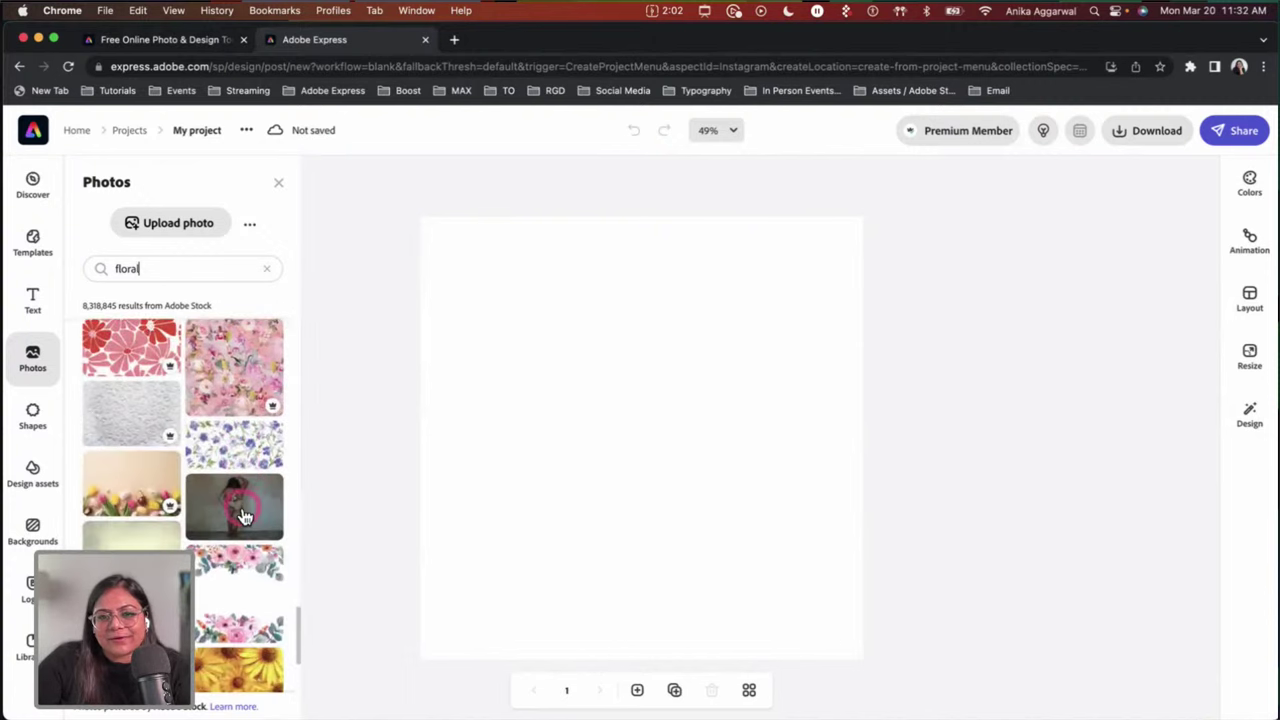
scroll(246, 515, "down", 5)
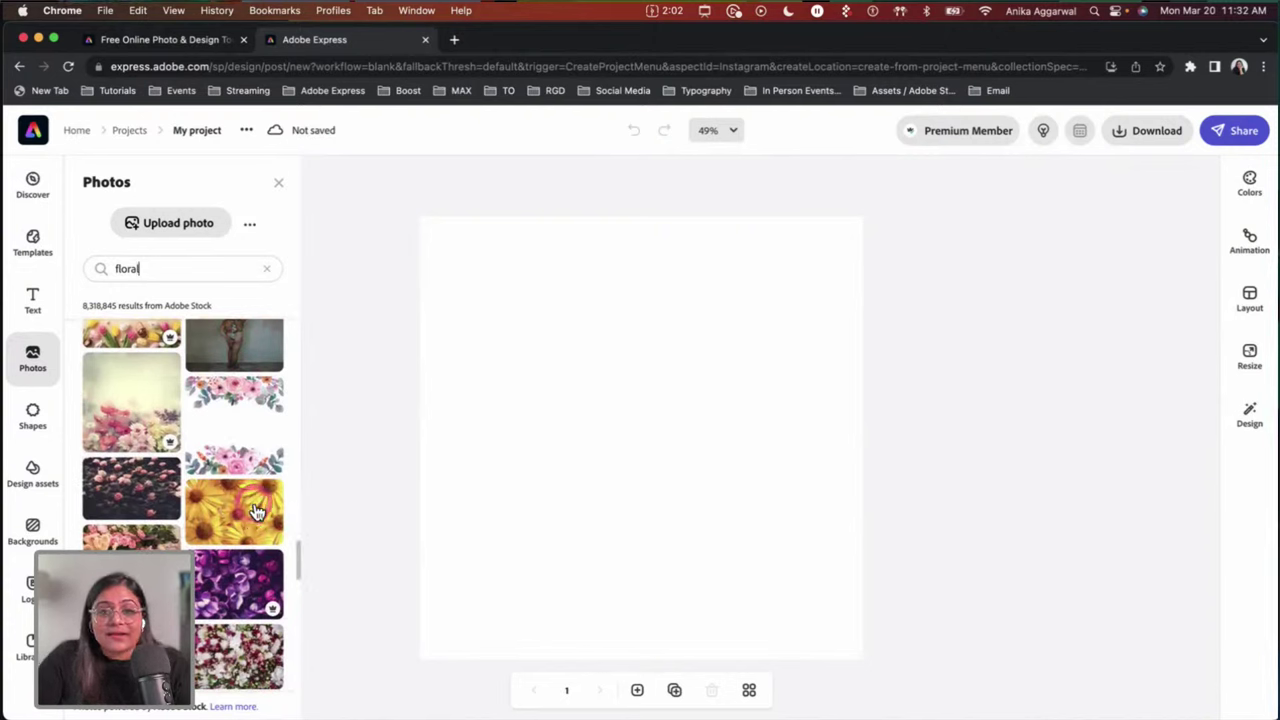
scroll(258, 512, "down", 10)
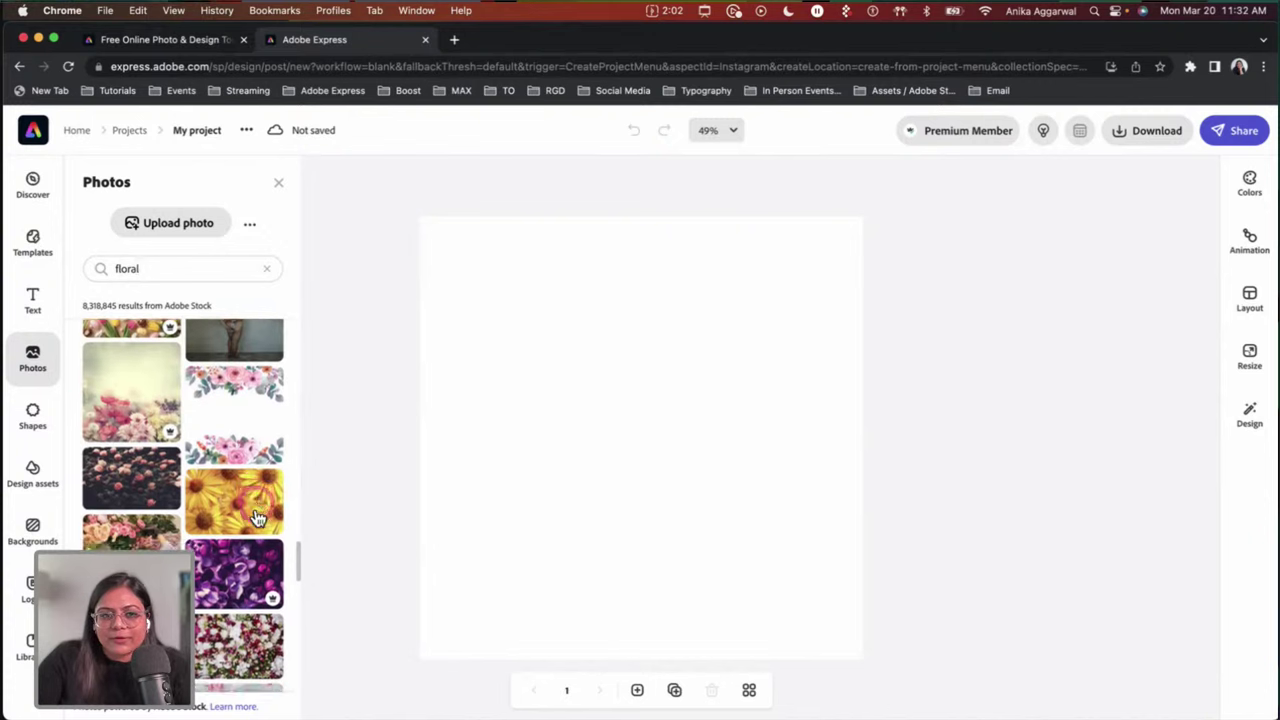
left_click(255, 512)
scroll(255, 515, "down", 10)
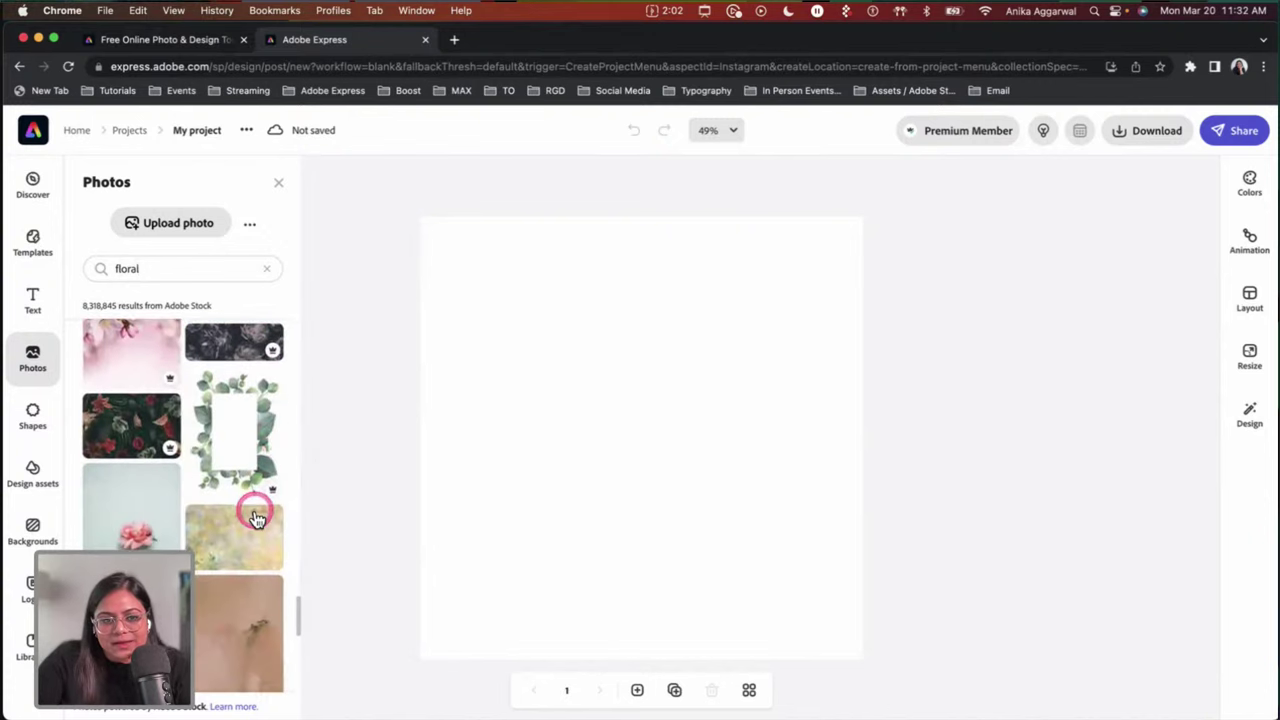
scroll(256, 518, "down", 3)
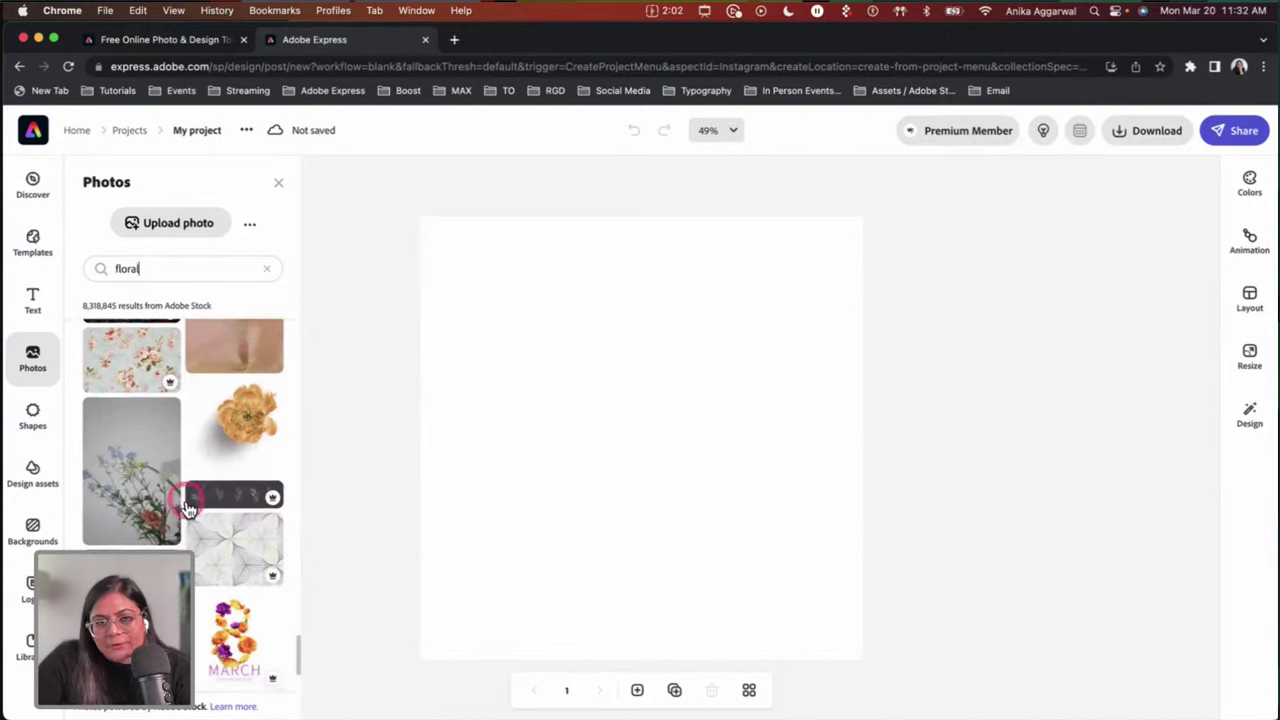
scroll(218, 517, "down", 2)
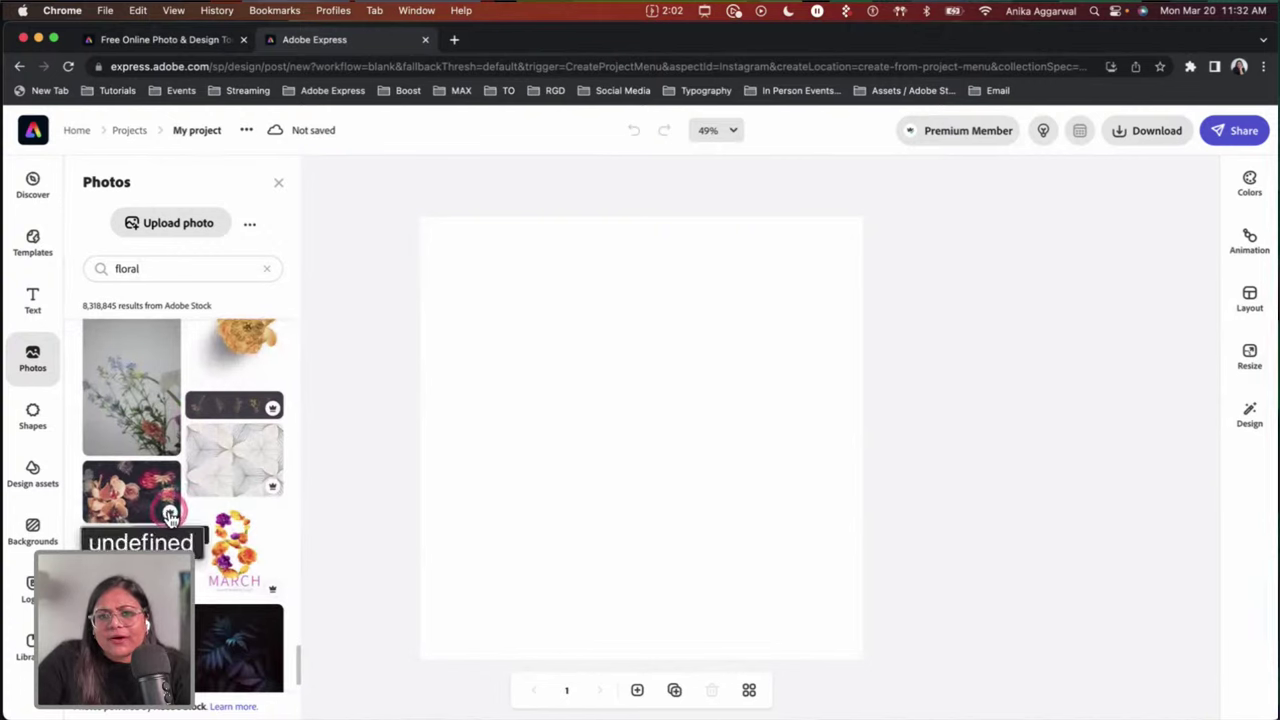
scroll(170, 515, "up", 5)
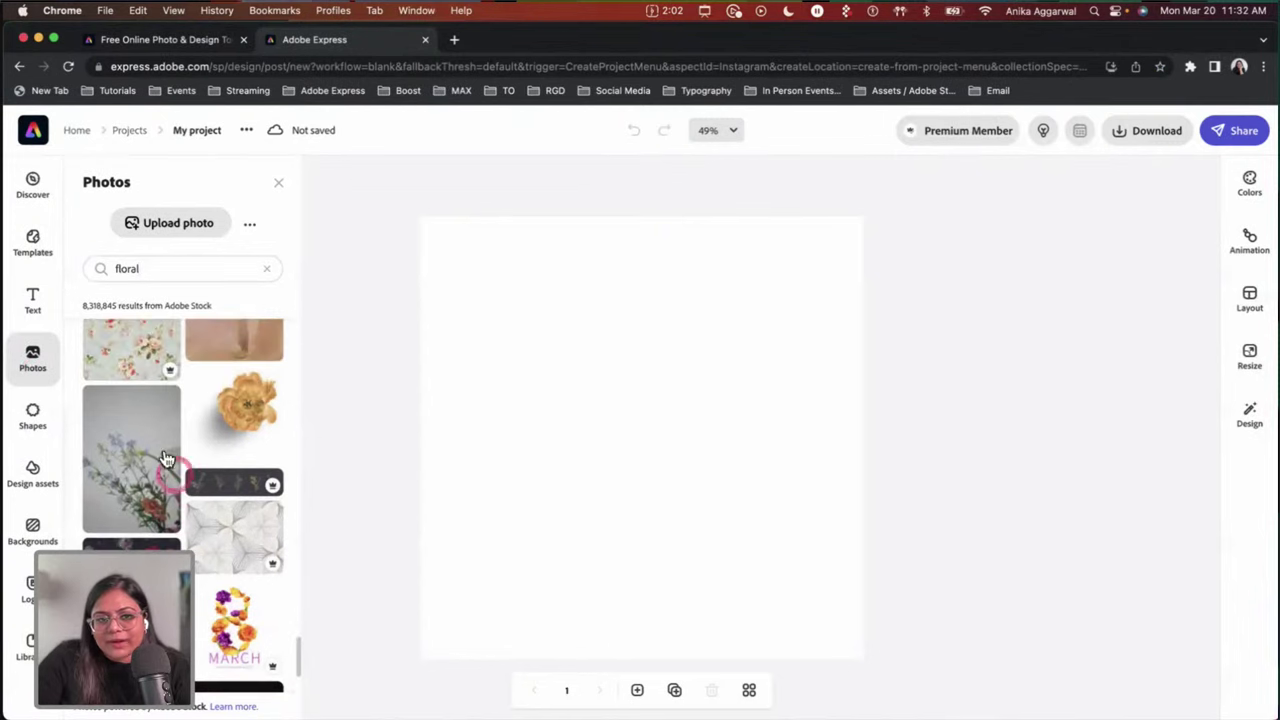
scroll(148, 492, "up", 2)
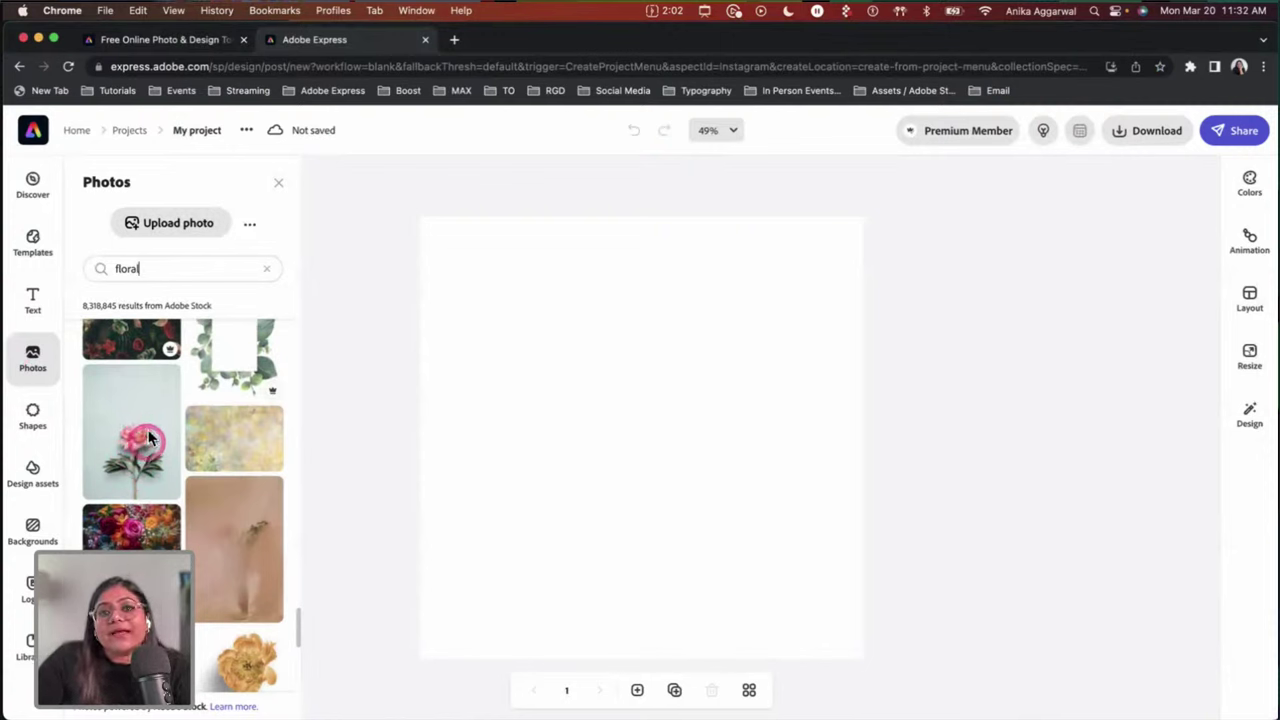
left_click(144, 428)
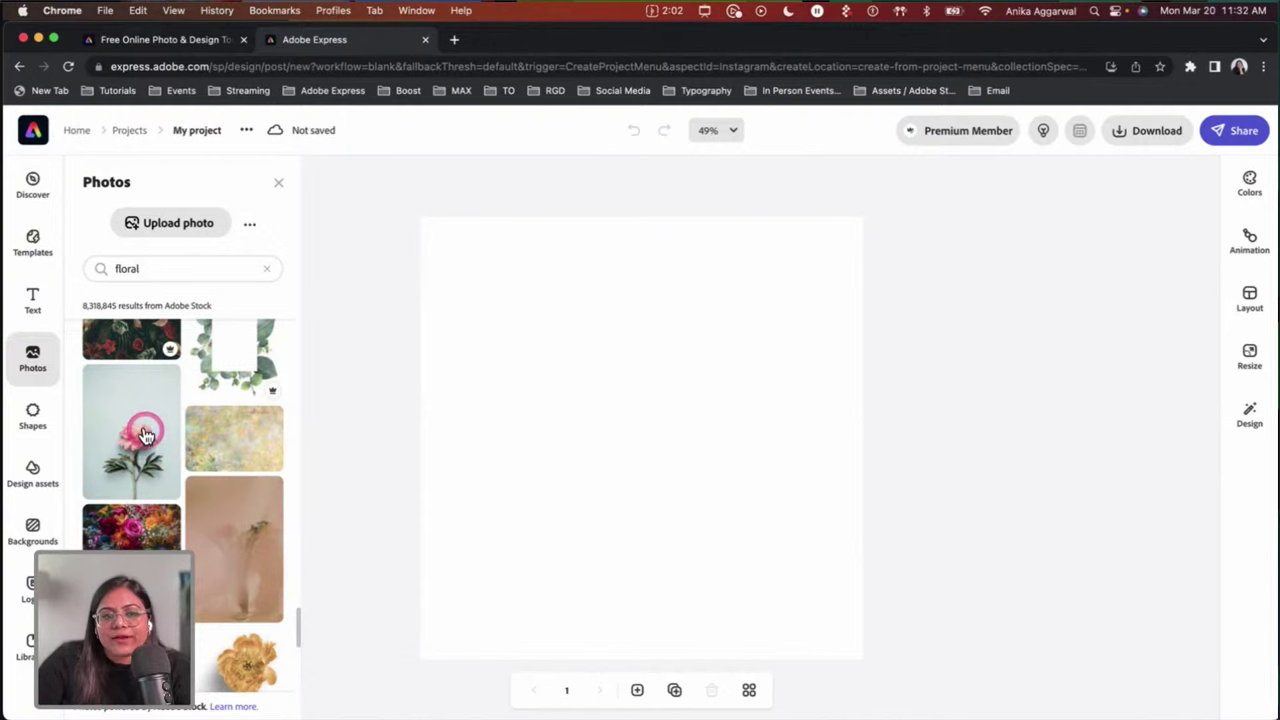
left_click(610, 476)
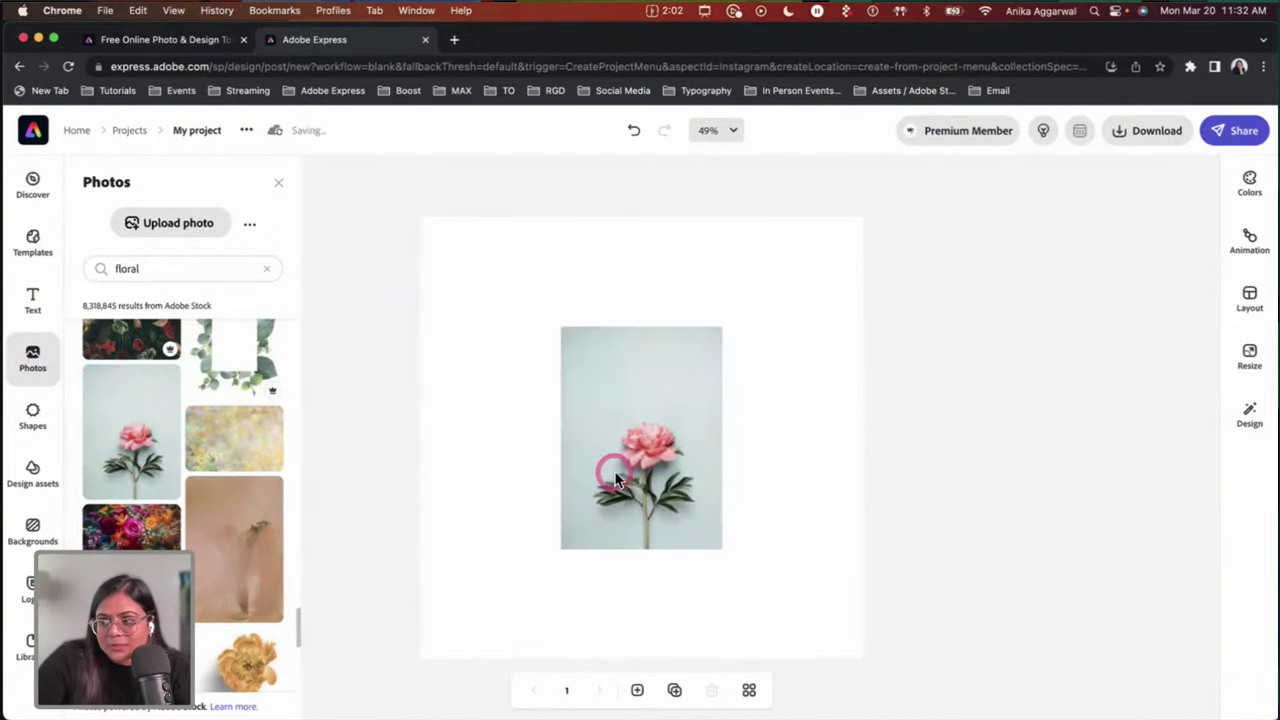
Step: Enlarge the peony photo to nearly the full page height and centre it on the page
left_click_drag(722, 328, 815, 217)
left_click_drag(738, 420, 671, 471)
left_click_drag(727, 270, 815, 226)
left_click_drag(754, 343, 766, 403)
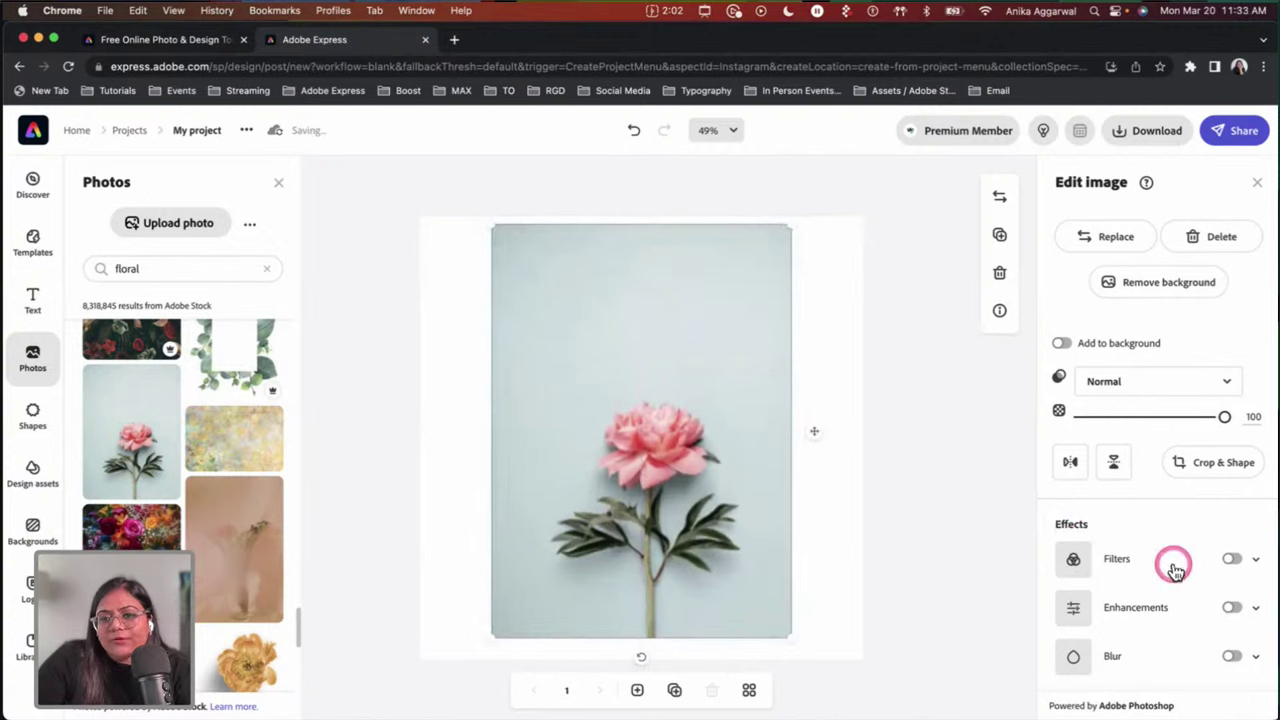
Step: Crop the peony photo to a circle, shifting the image upward so the flower sits near the circle's centre
left_click(1205, 470)
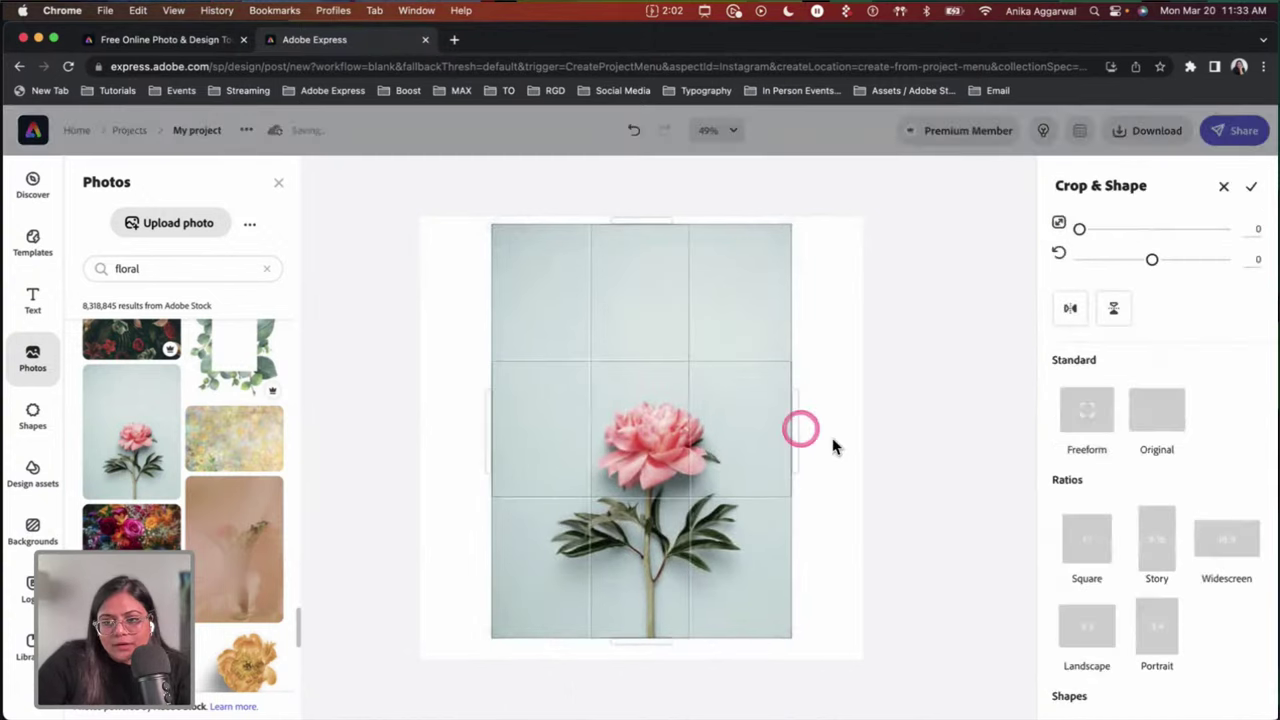
left_click(1160, 442)
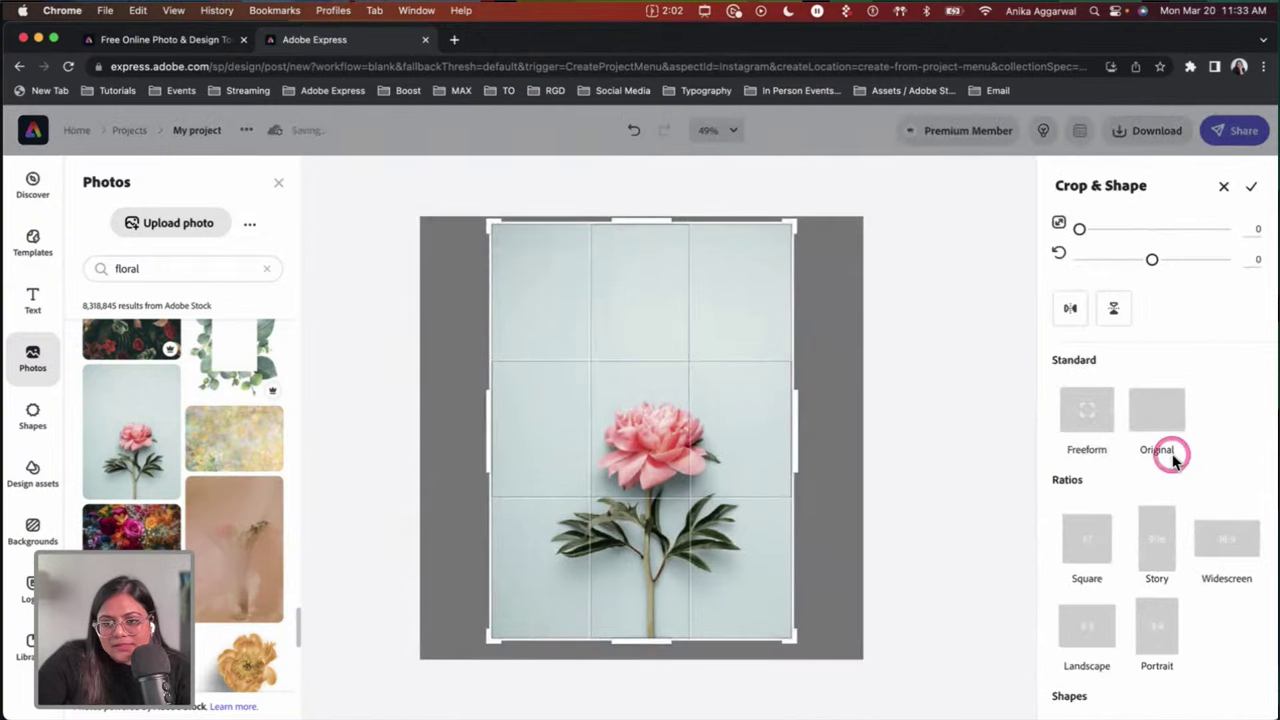
left_click(1096, 416)
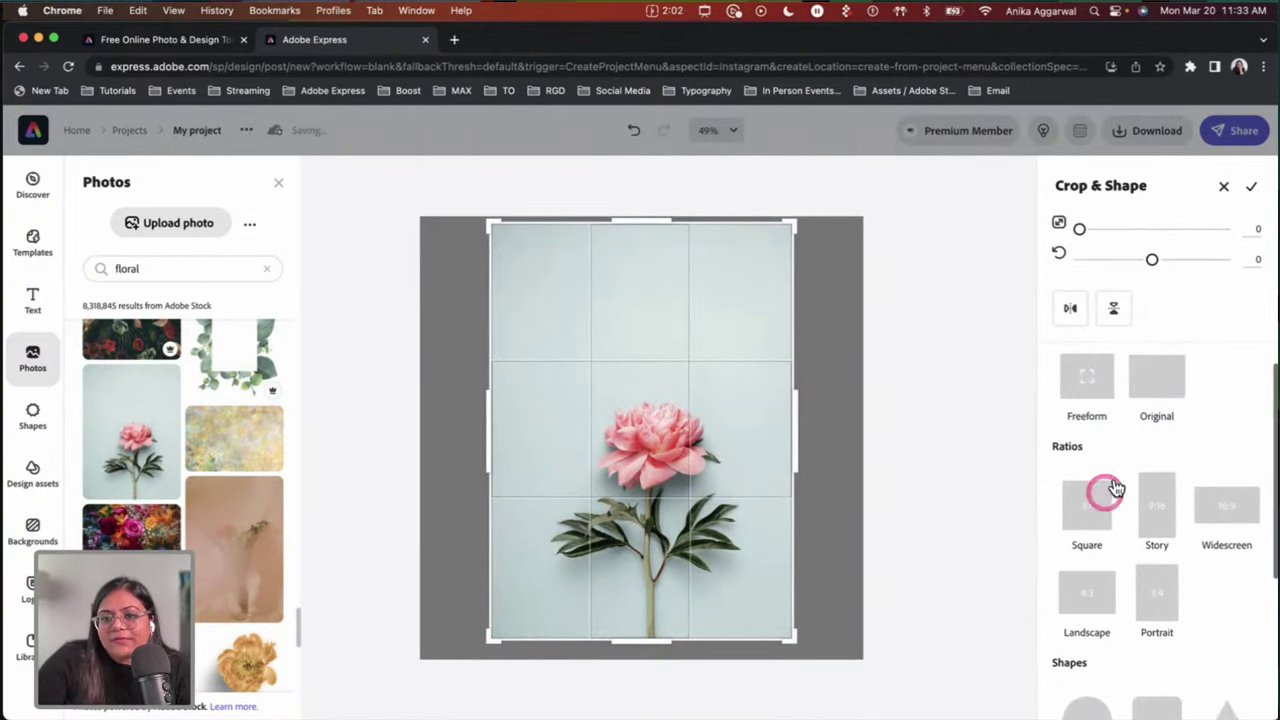
scroll(1175, 606, "down", 2)
left_click(1098, 462)
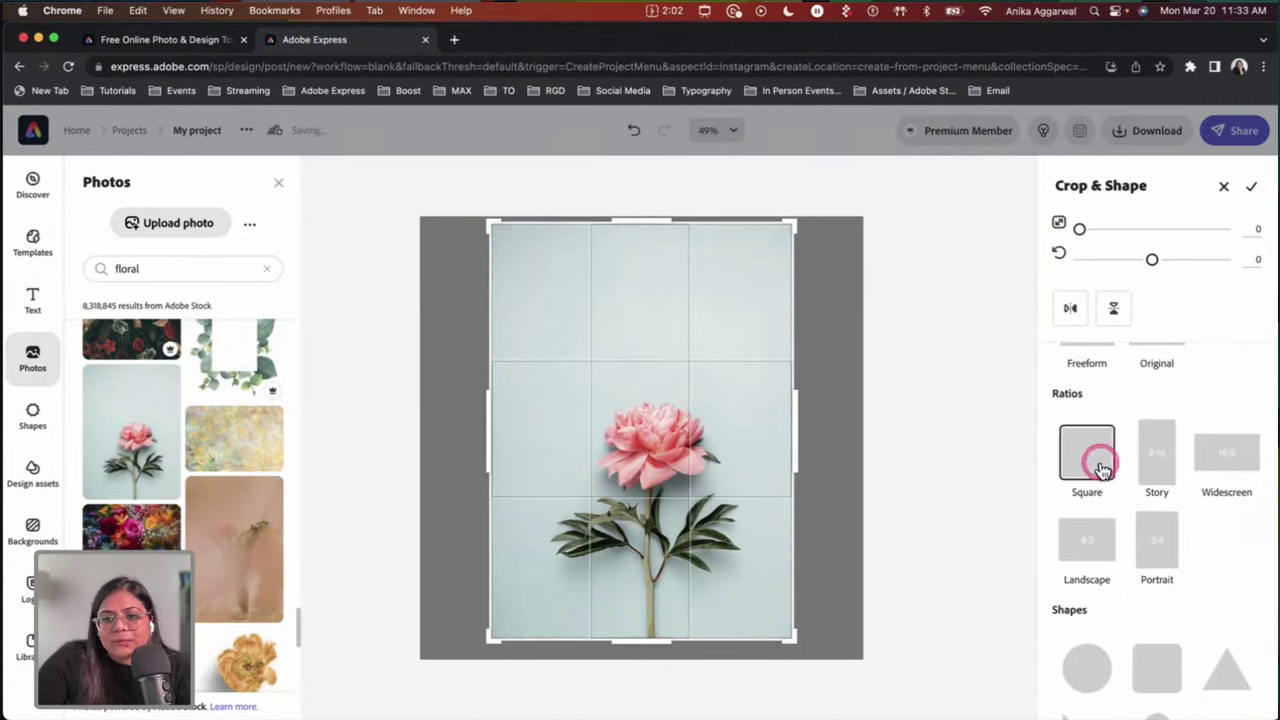
scroll(1110, 480, "down", 4)
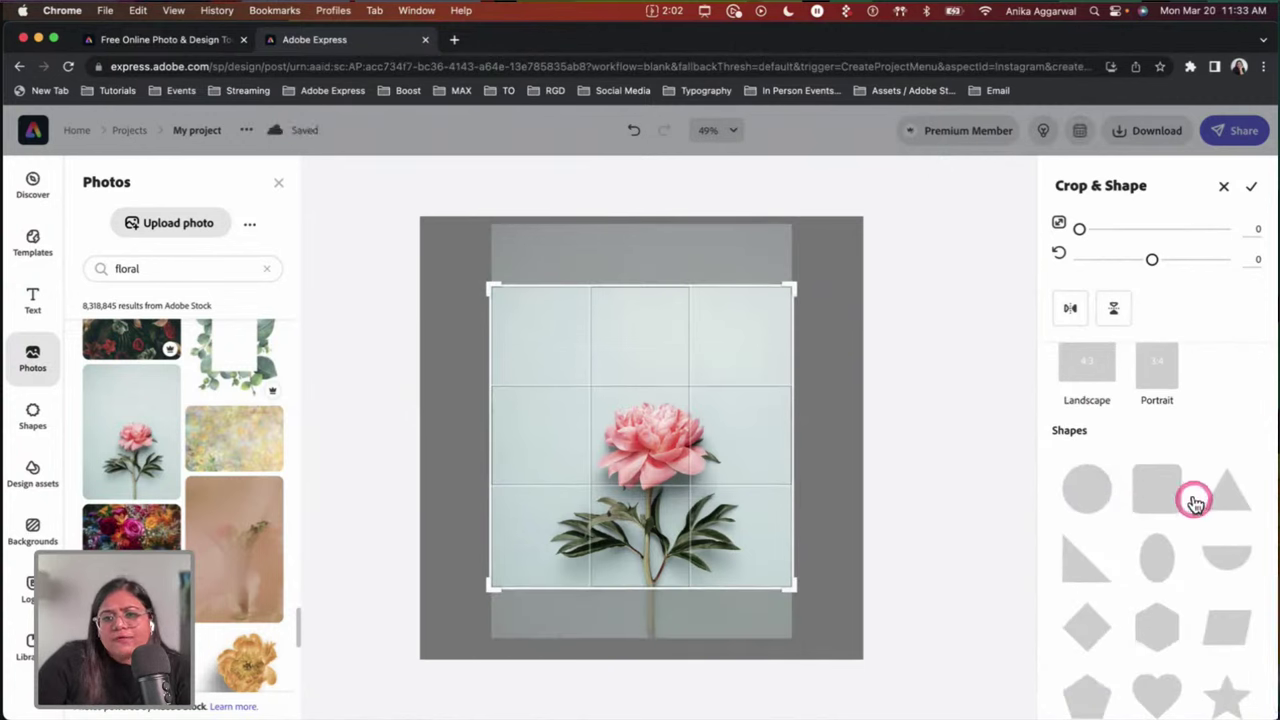
left_click(1114, 497)
left_click_drag(699, 469, 691, 456)
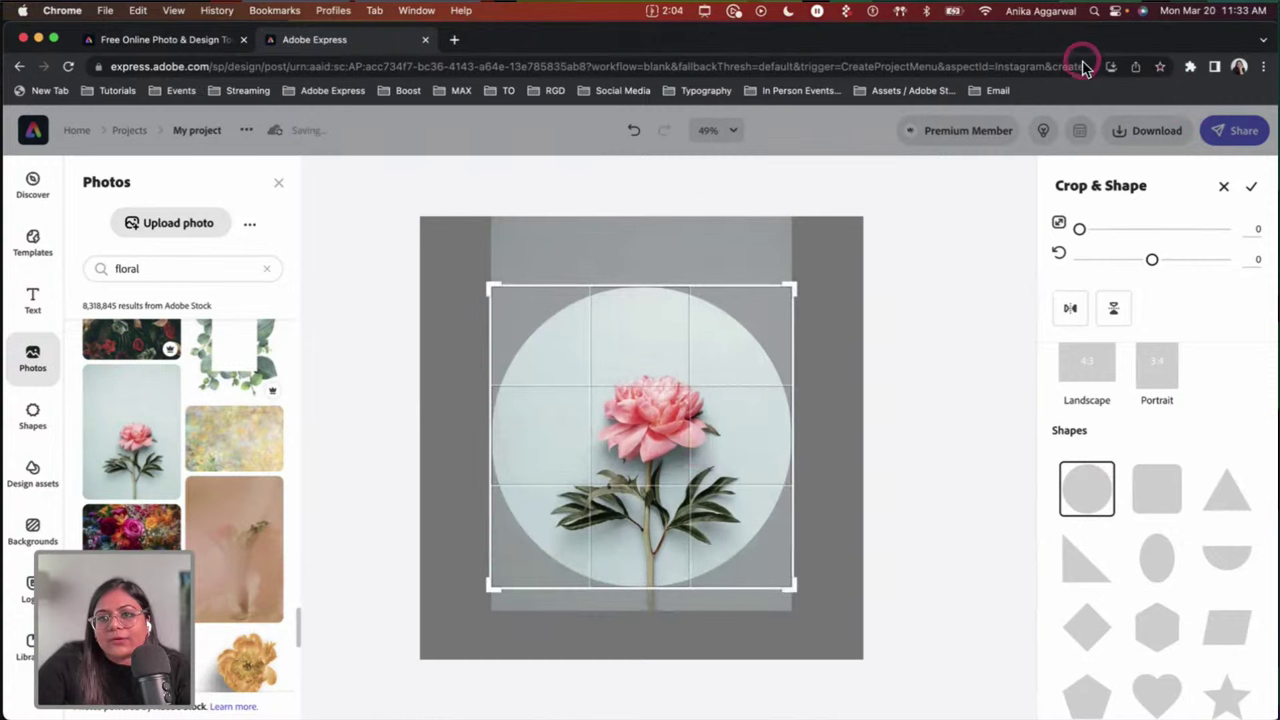
left_click(1251, 186)
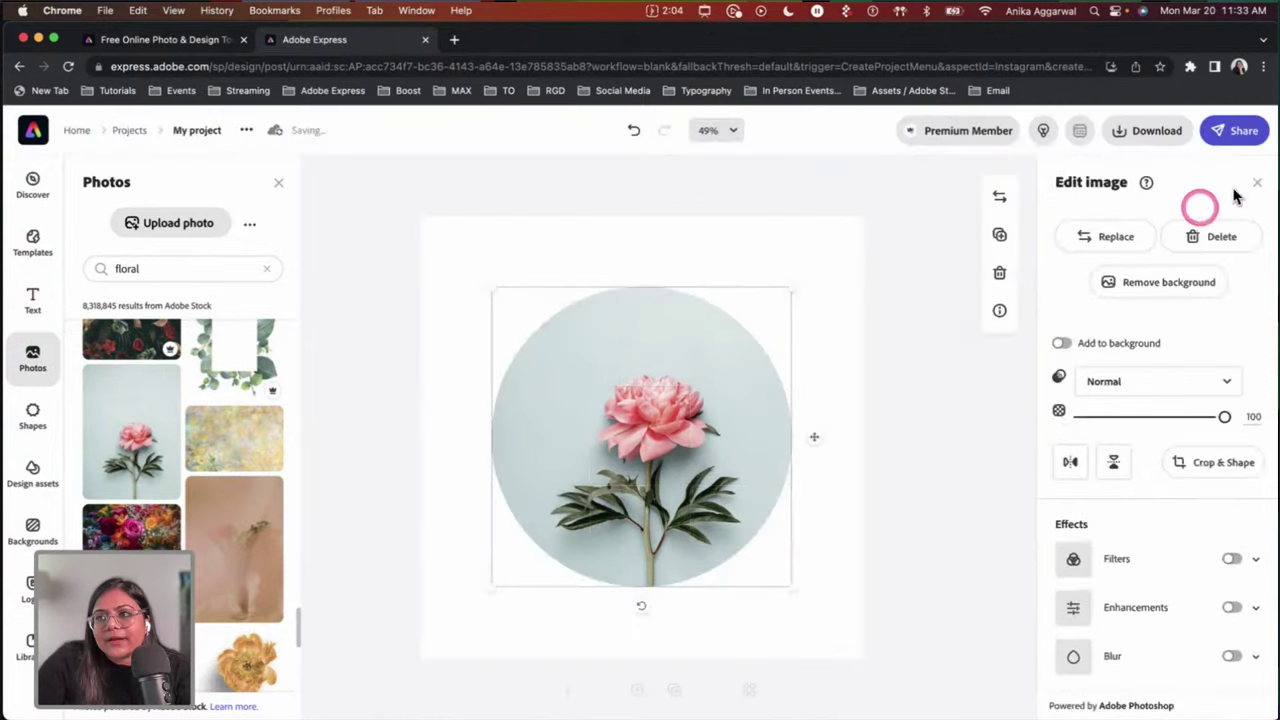
Step: Shrink the circular peony photo to about half the page width and centre it on the page
left_click(621, 484)
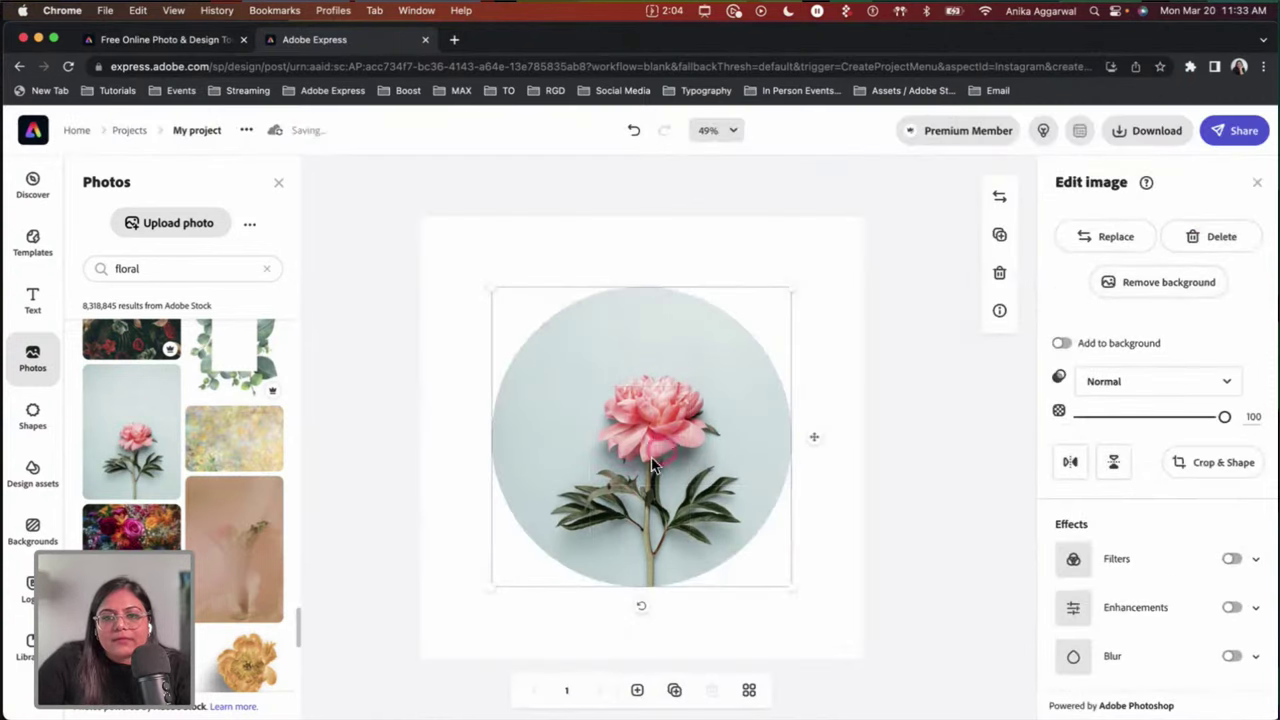
left_click_drag(661, 452, 651, 462)
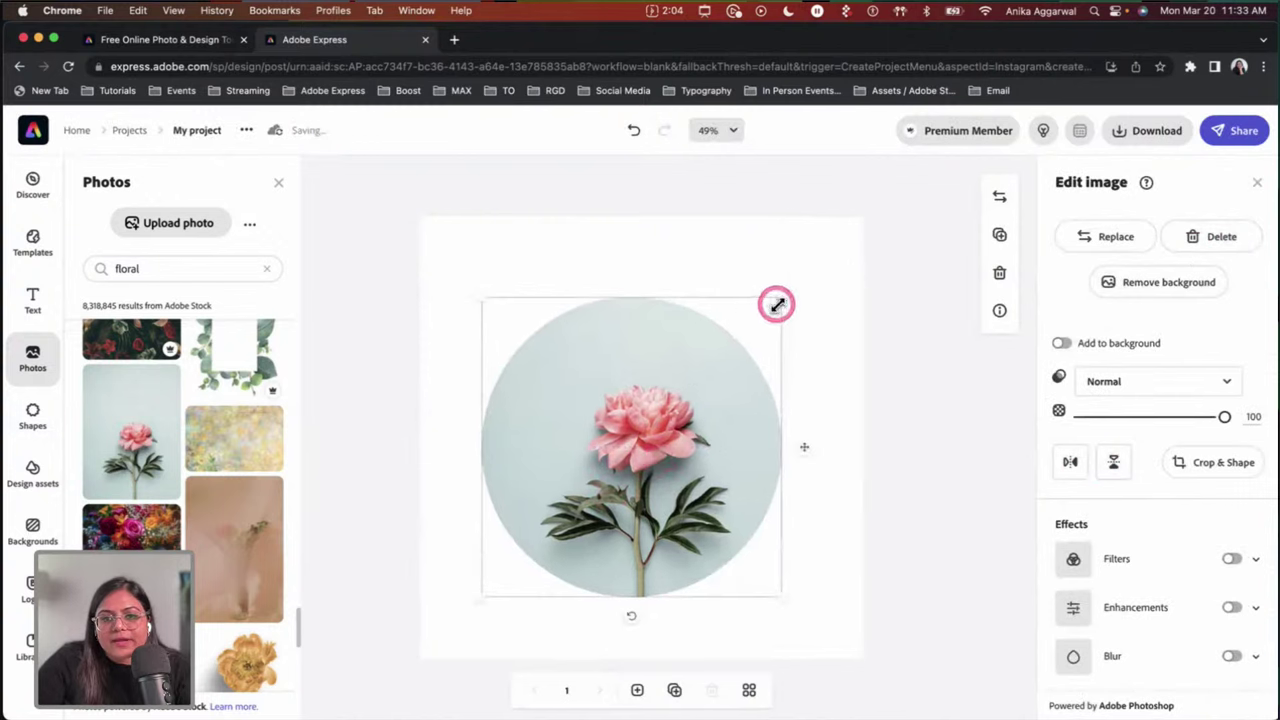
left_click_drag(777, 304, 714, 380)
left_click_drag(649, 466, 692, 421)
Step: Dismiss the recommendation survey and turn on the Filters effect for the circular peony photo
left_click(1163, 595)
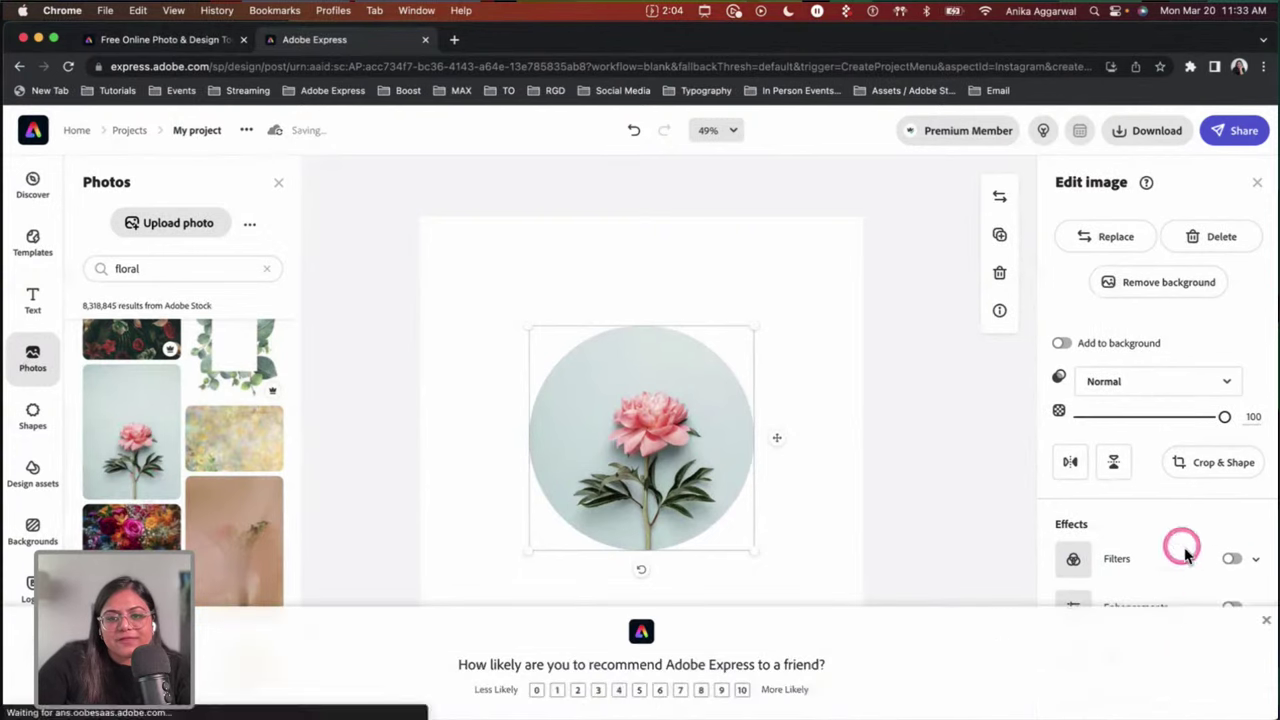
left_click(1266, 619)
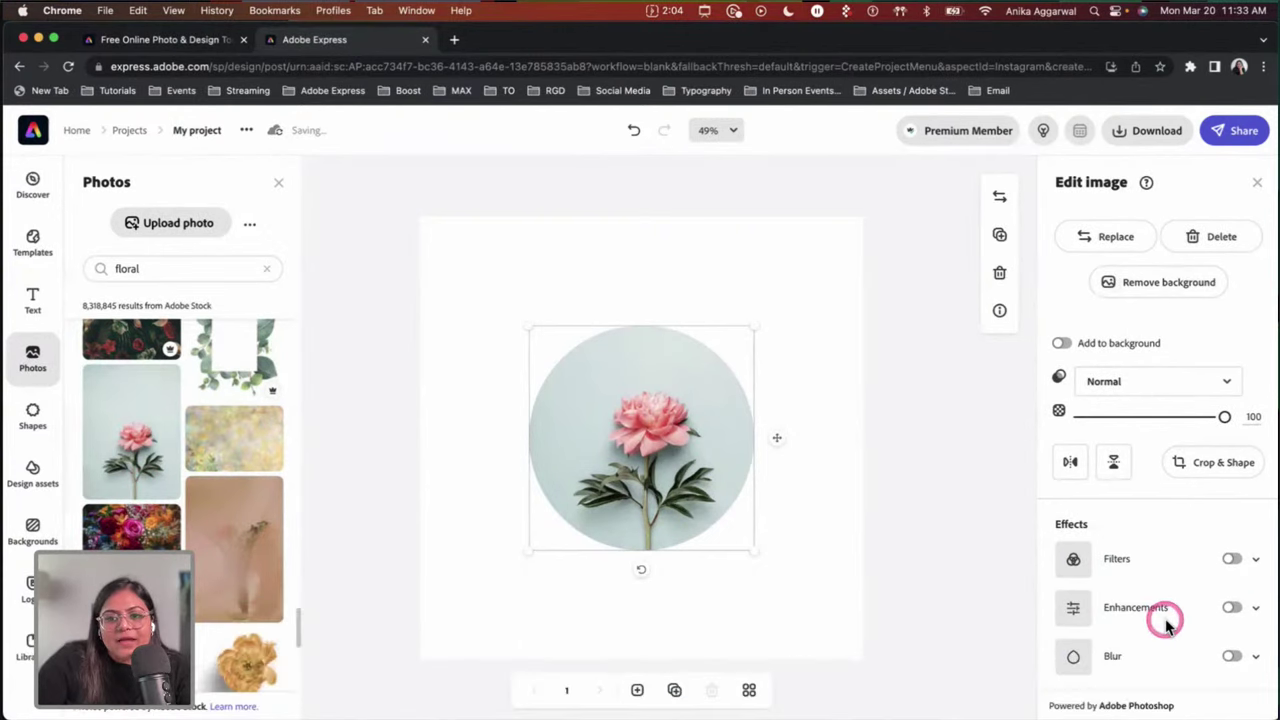
left_click(1233, 559)
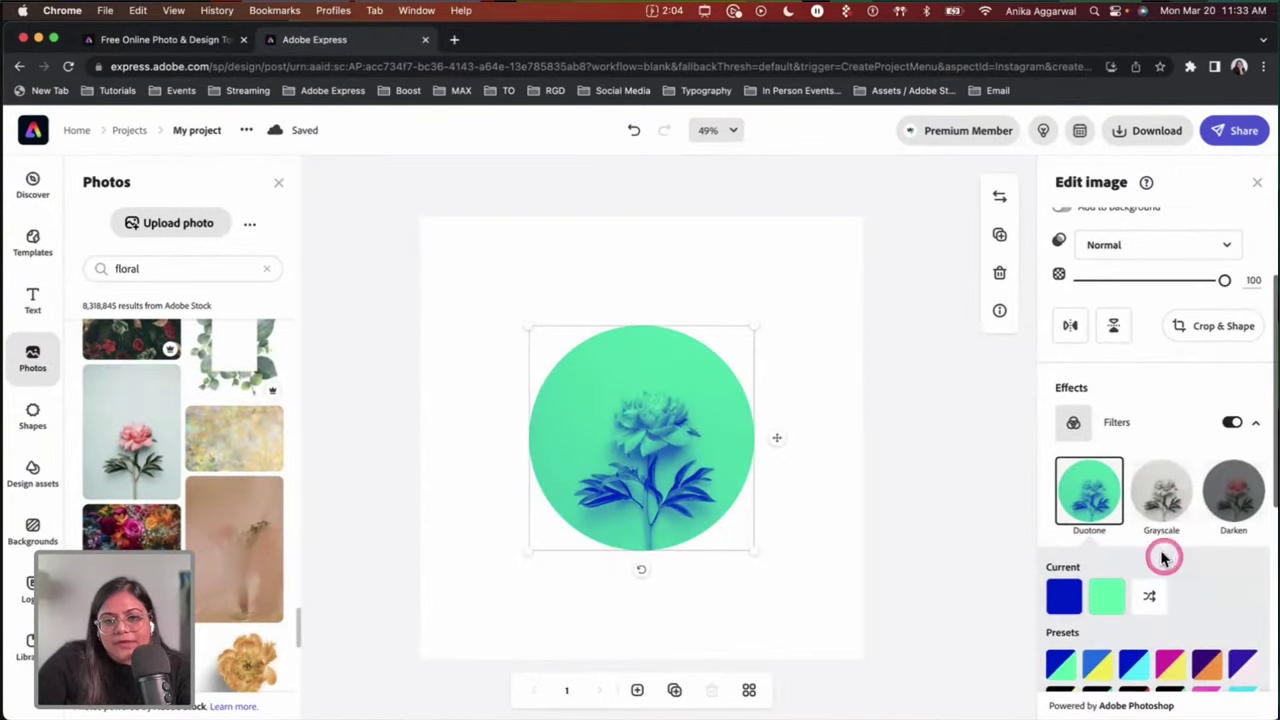
Step: Apply the Matte filter to the circular peony photo and inspect the result up close
left_click(1225, 508)
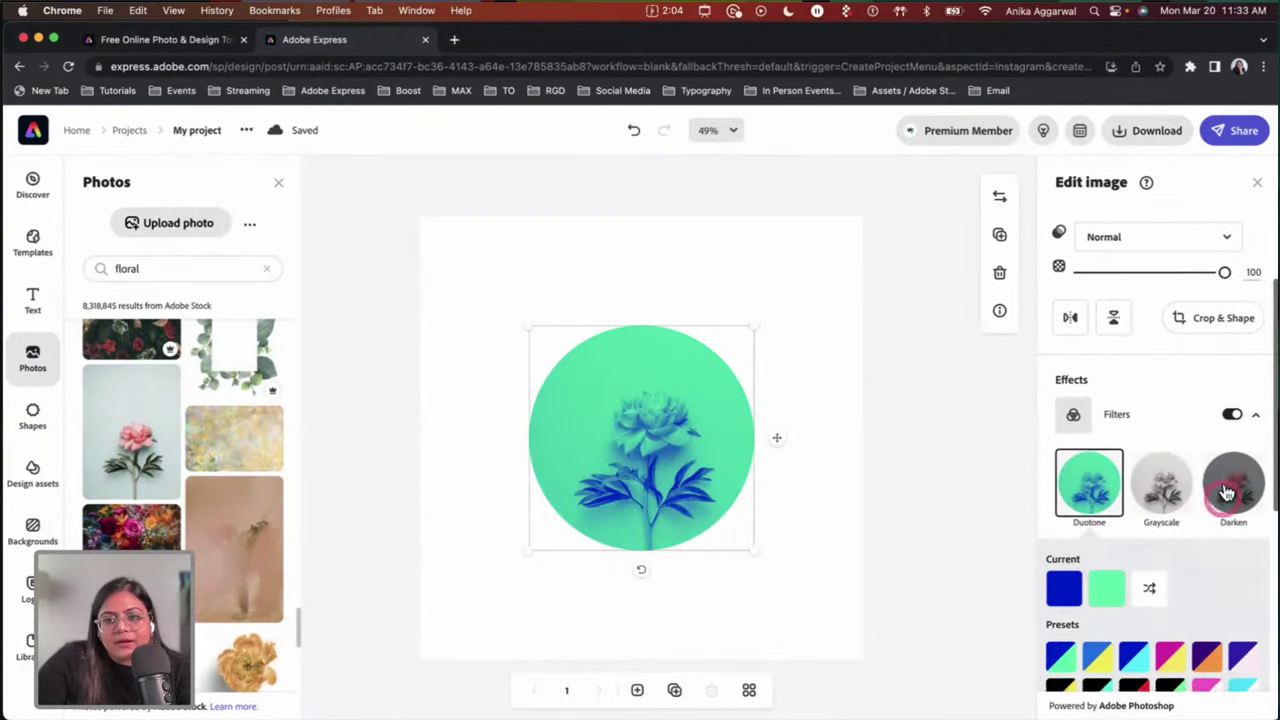
left_click(1159, 549)
left_click(1097, 552)
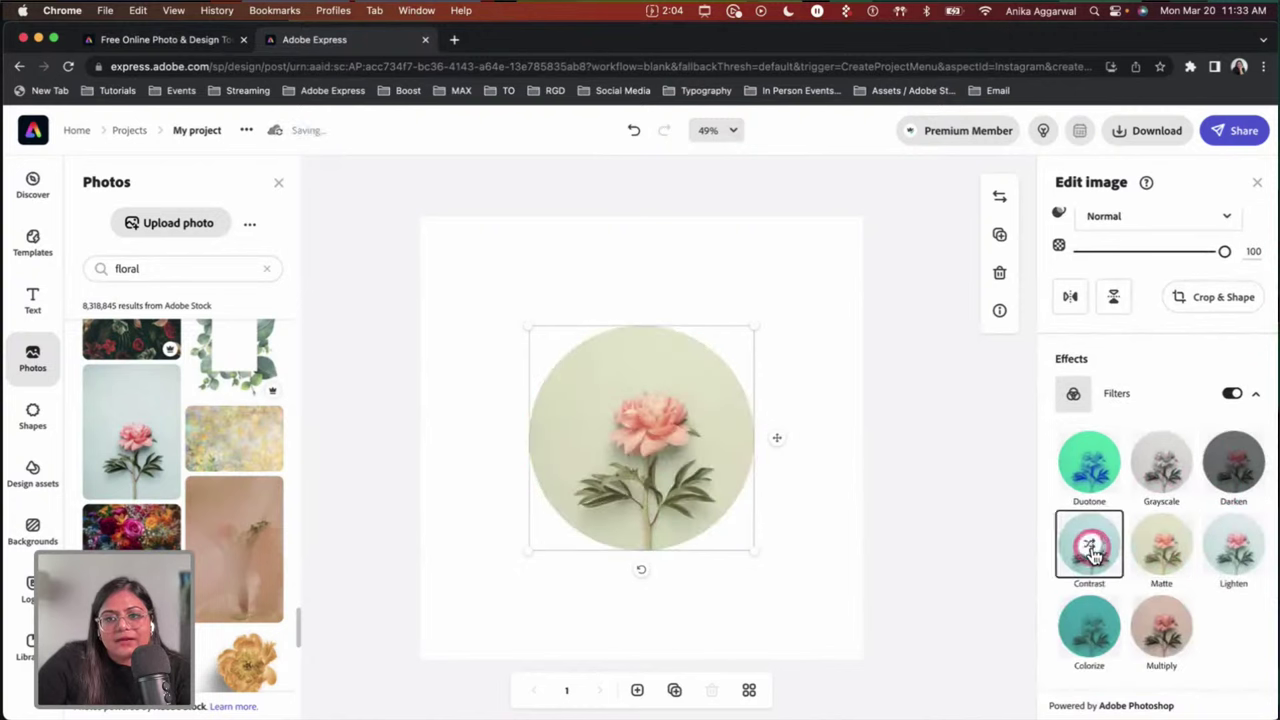
left_click(1158, 556)
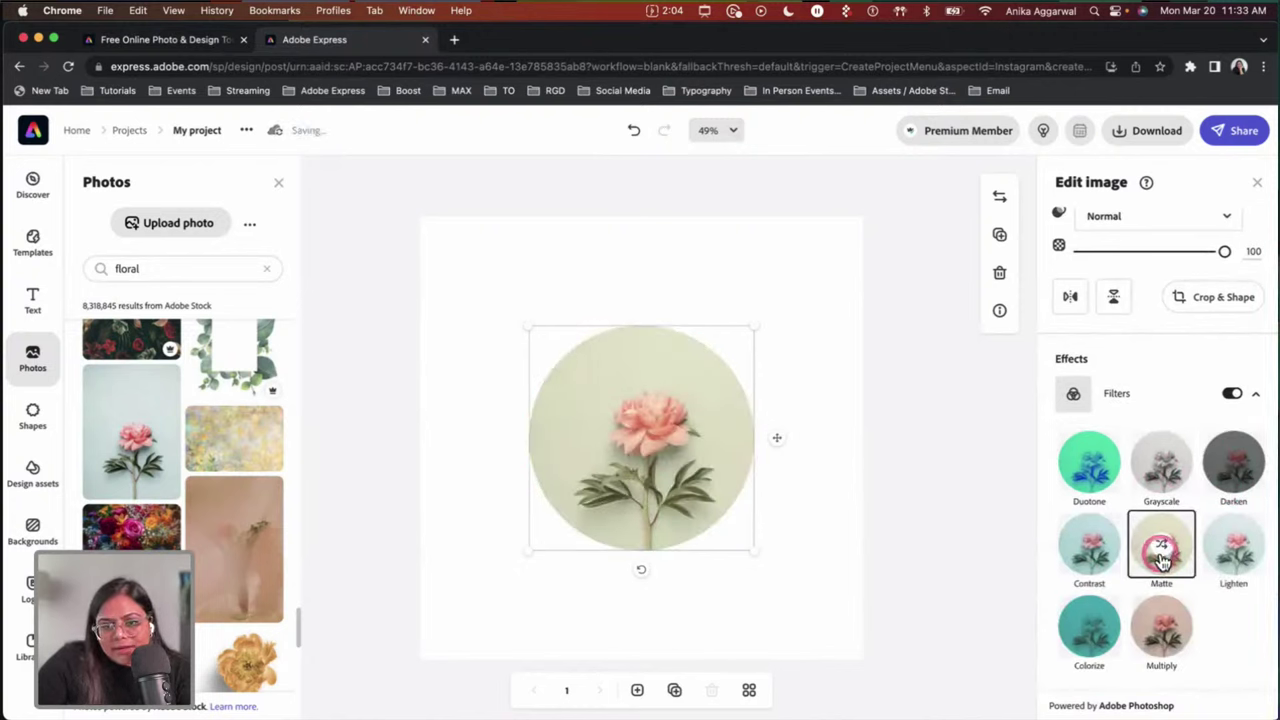
left_click(1113, 497)
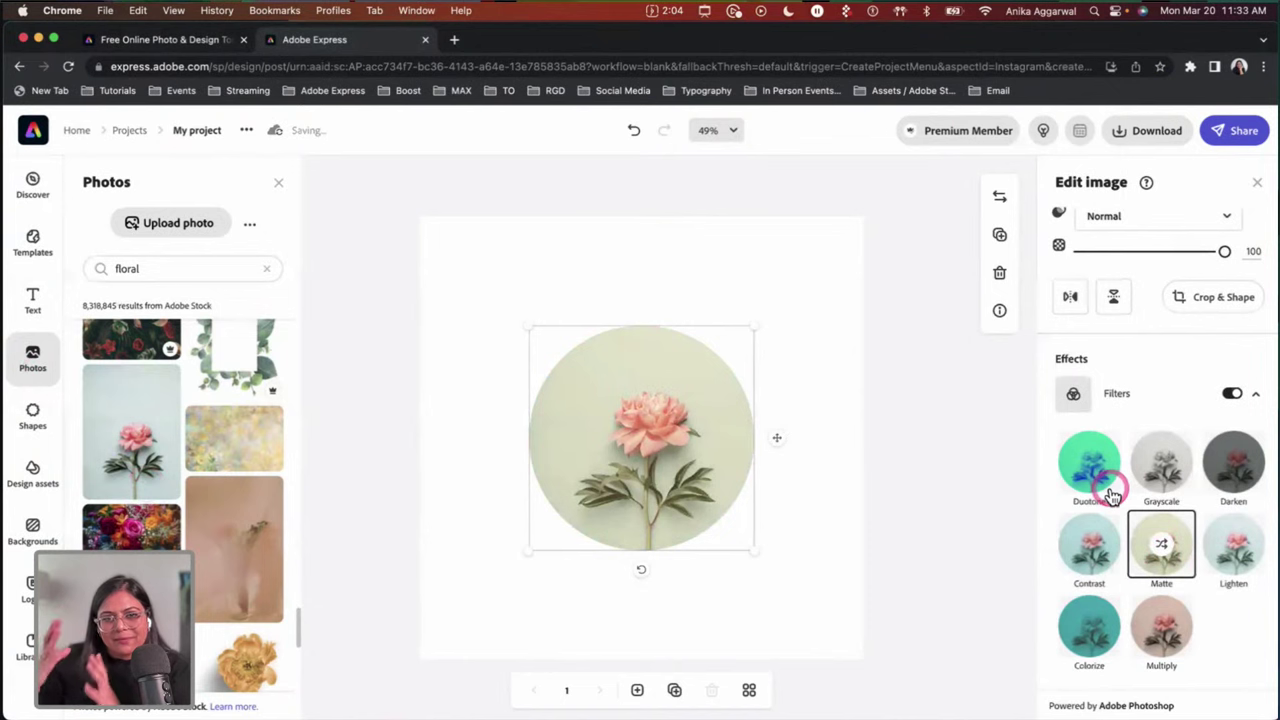
scroll(1143, 500, "down", 3)
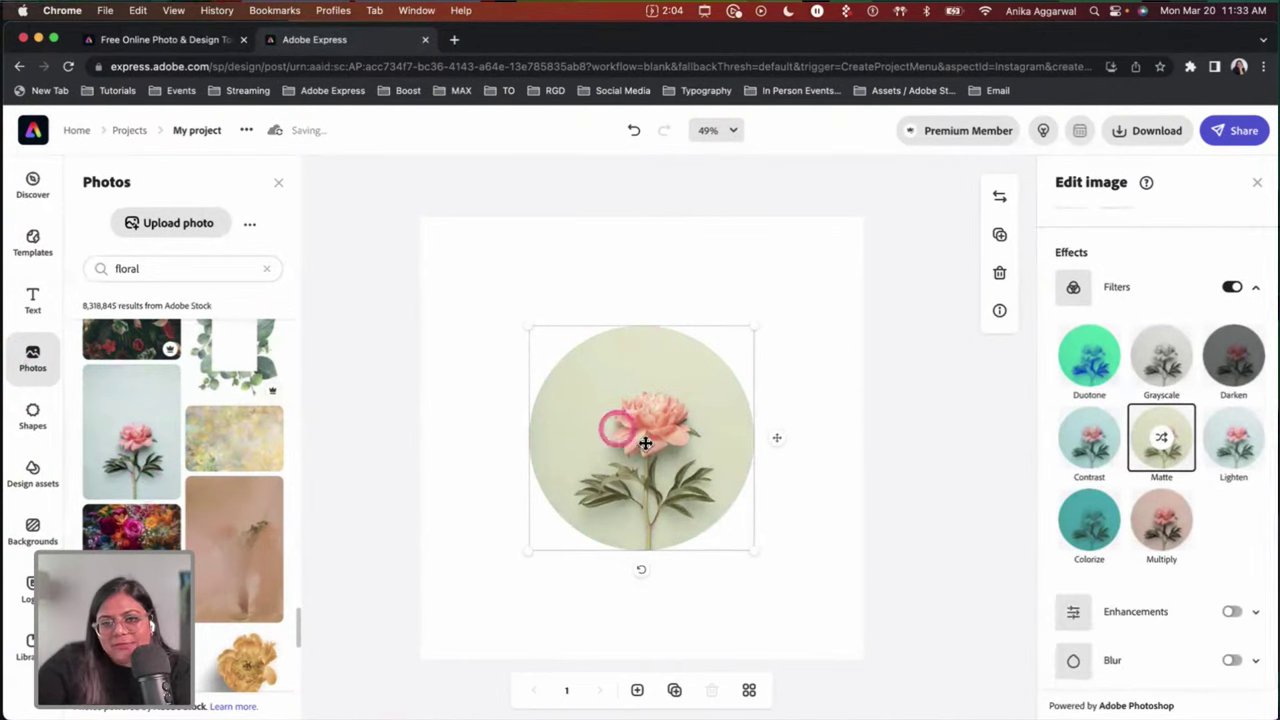
left_click(788, 390)
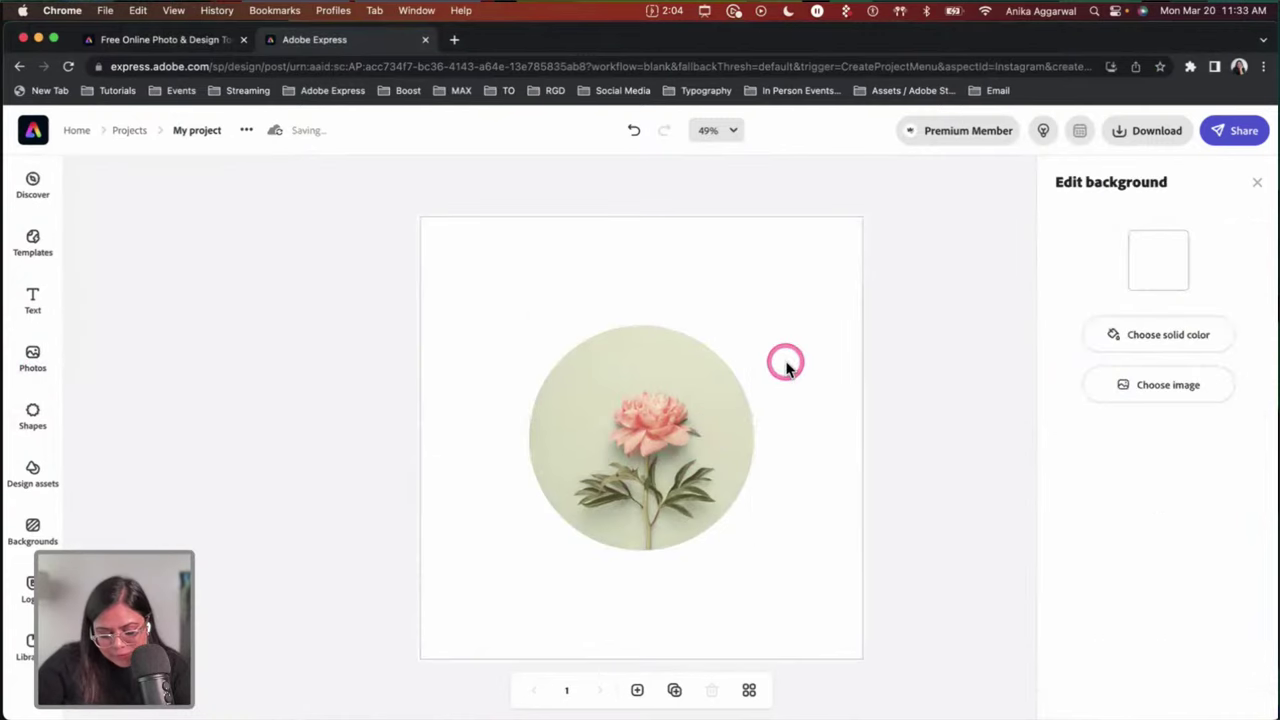
key("super+equal")
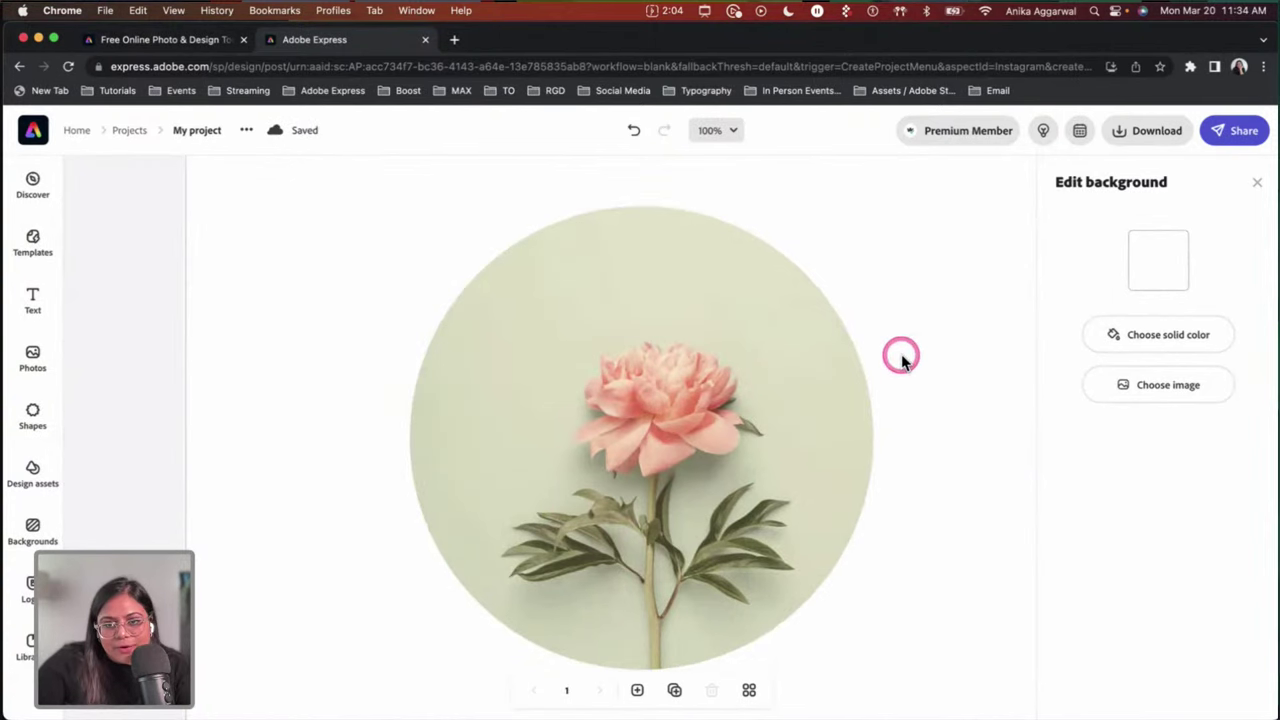
key("super+minus")
Step: Try enhancing the circular peony photo with contrast 9 and shadow -45
left_click(731, 480)
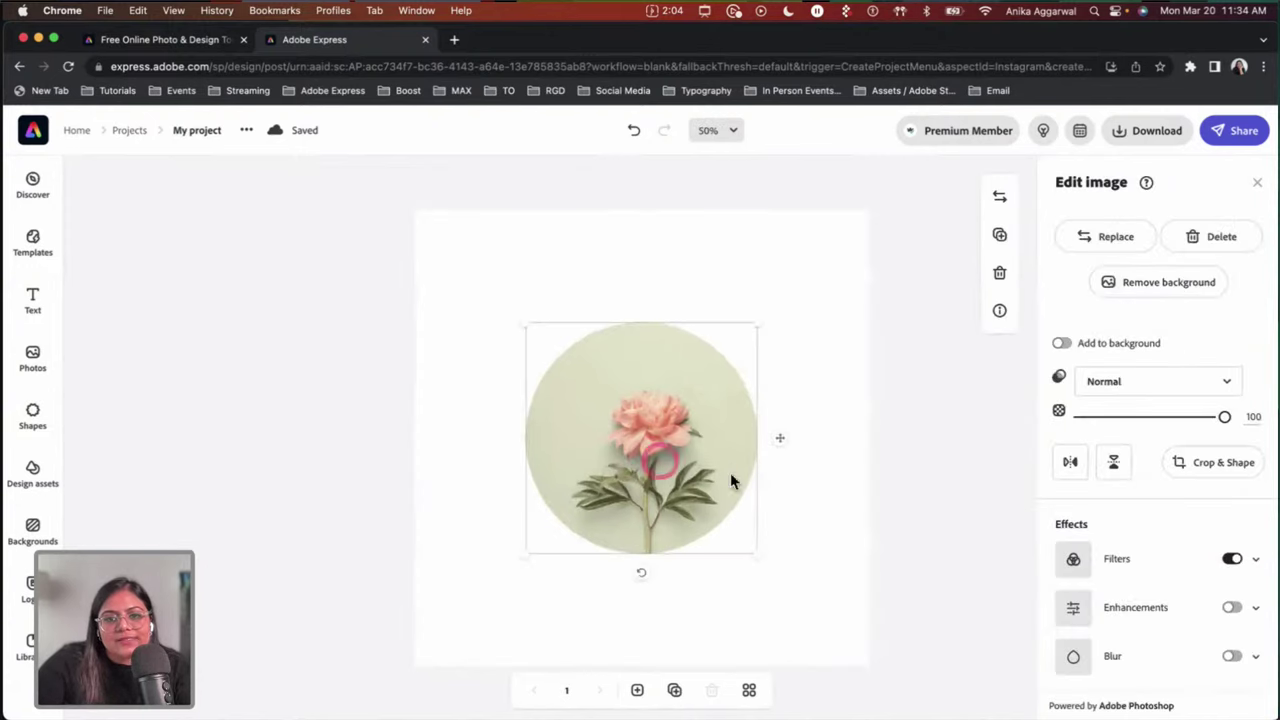
left_click(1226, 607)
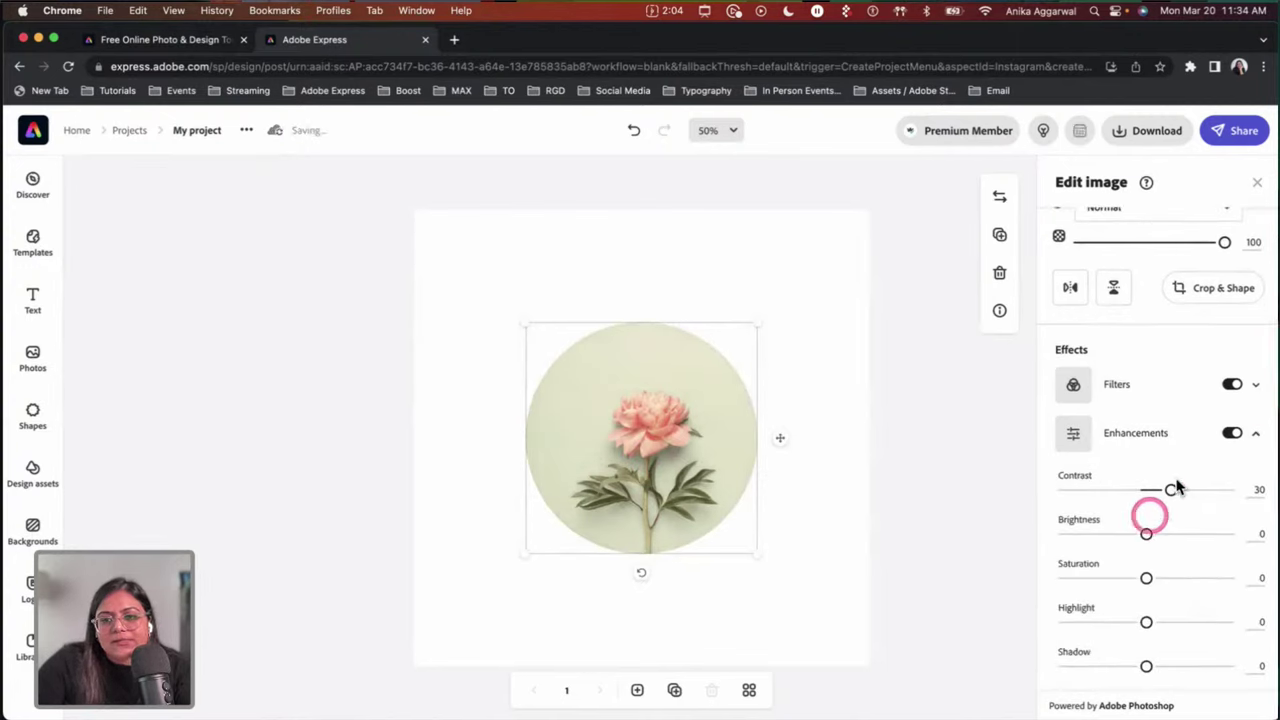
left_click_drag(1171, 490, 1154, 497)
left_click_drag(1146, 666, 1114, 670)
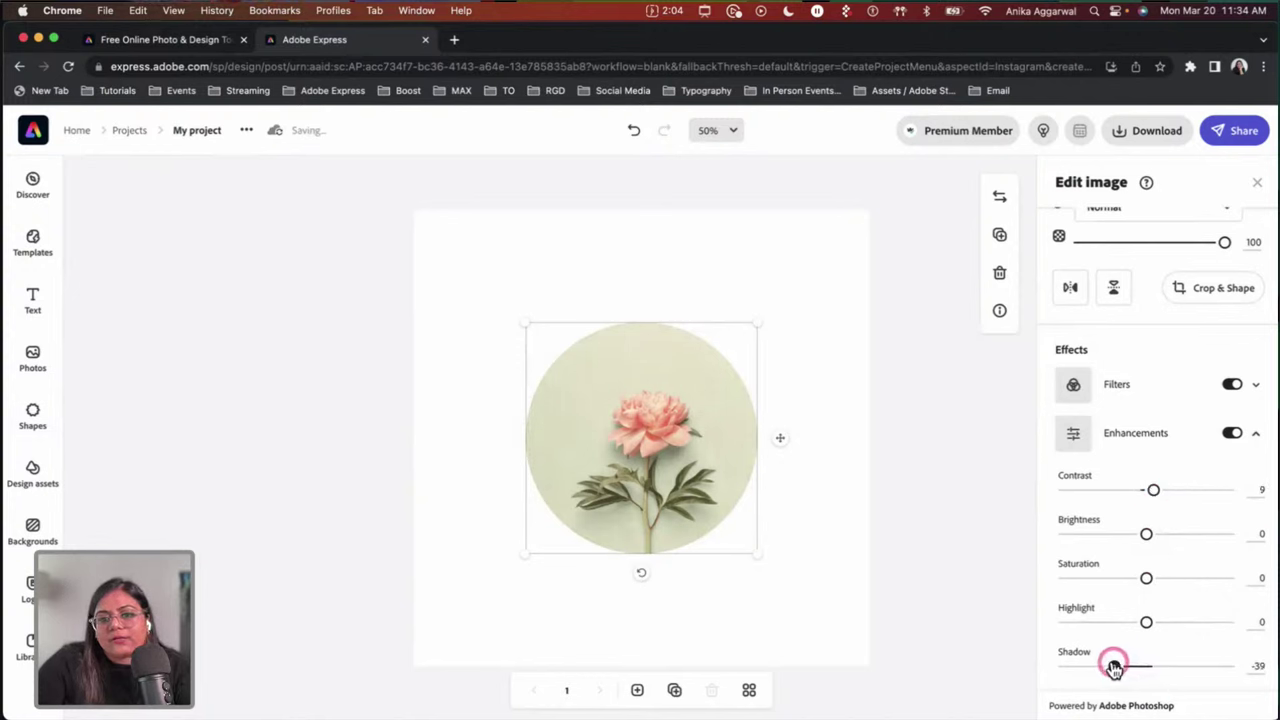
left_click(1232, 433)
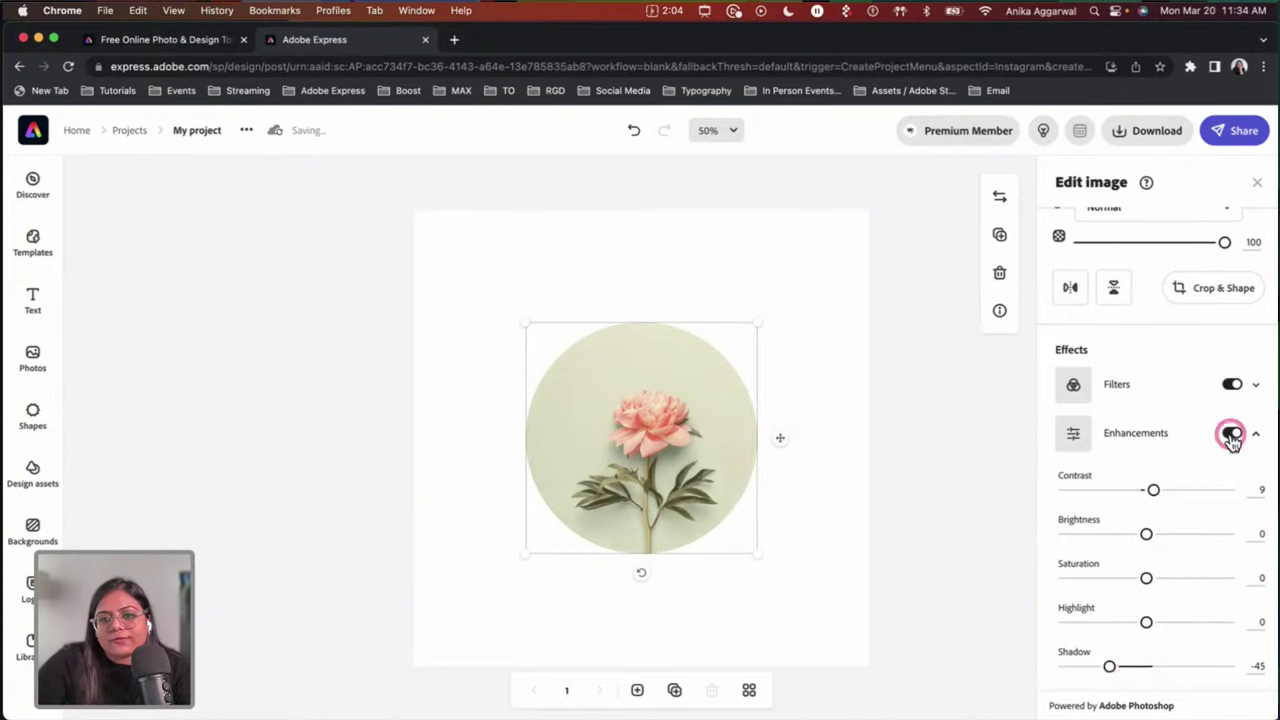
Step: Turn on Enhancements for the peony photo with contrast 30 and shadow -17, and leave the photo deselected
left_click(1232, 607)
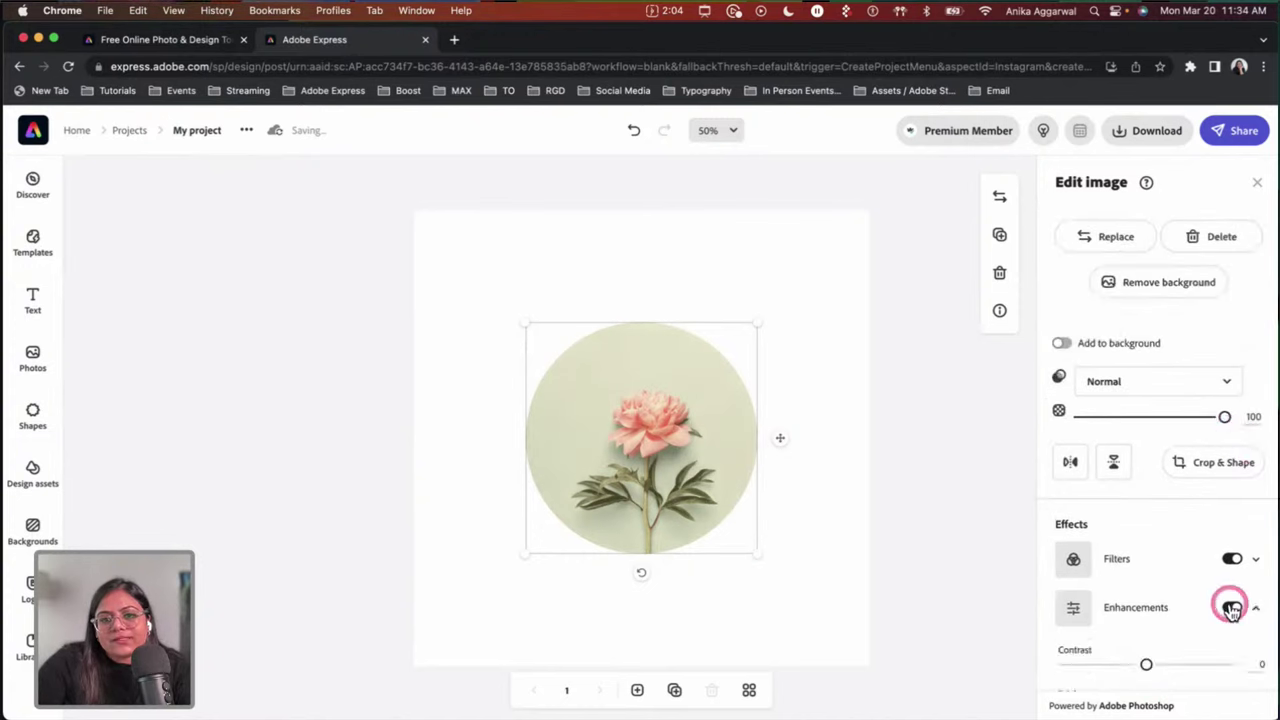
scroll(1200, 620, "down", 3)
left_click_drag(1146, 549, 1139, 550)
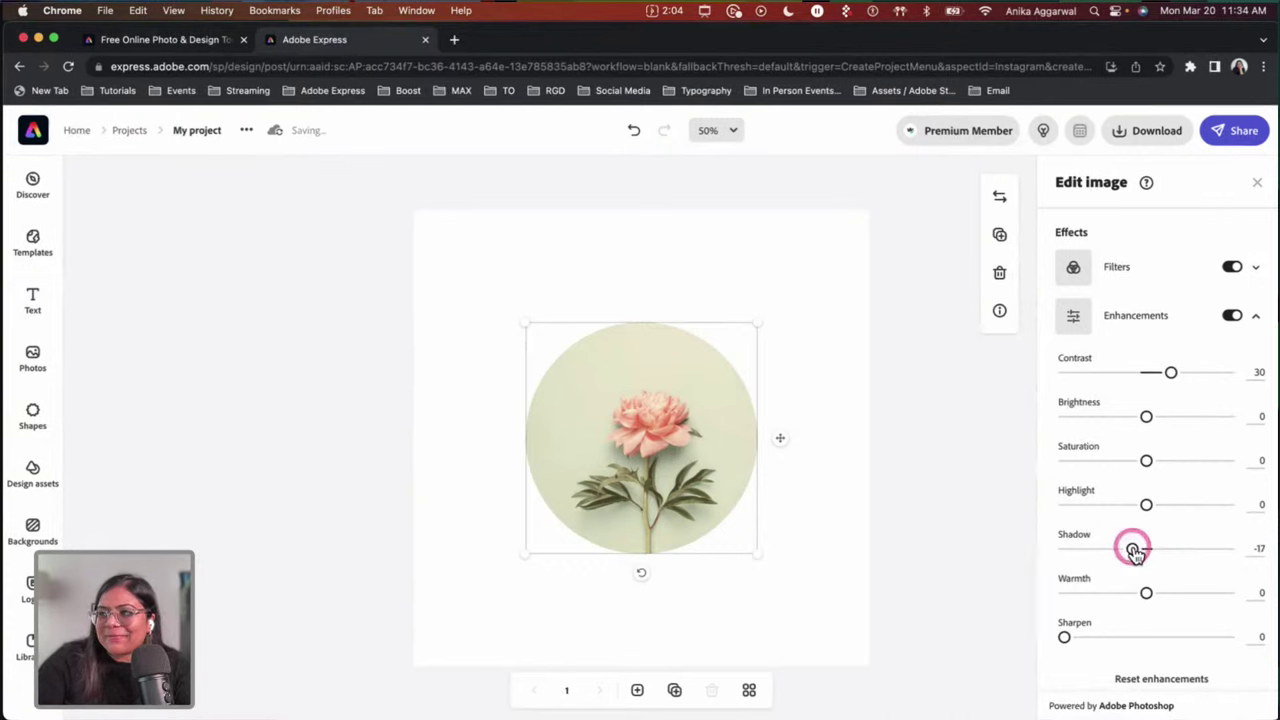
left_click(795, 392)
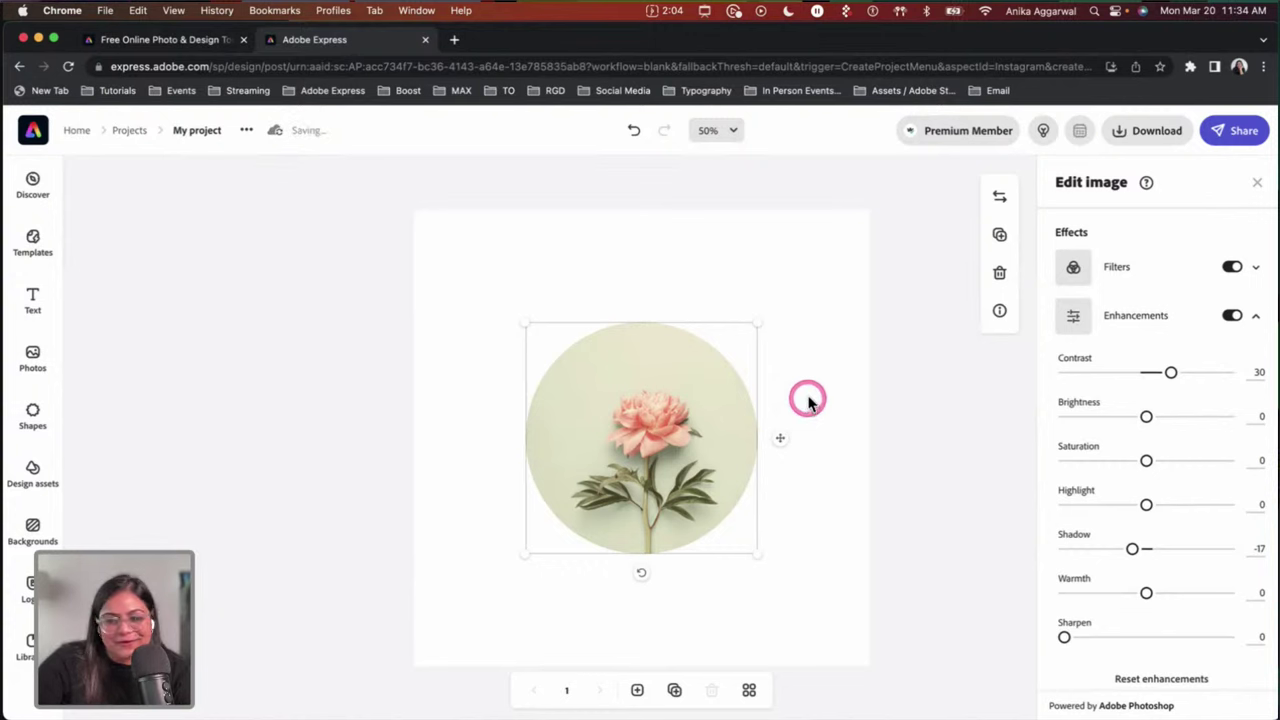
left_click(825, 385)
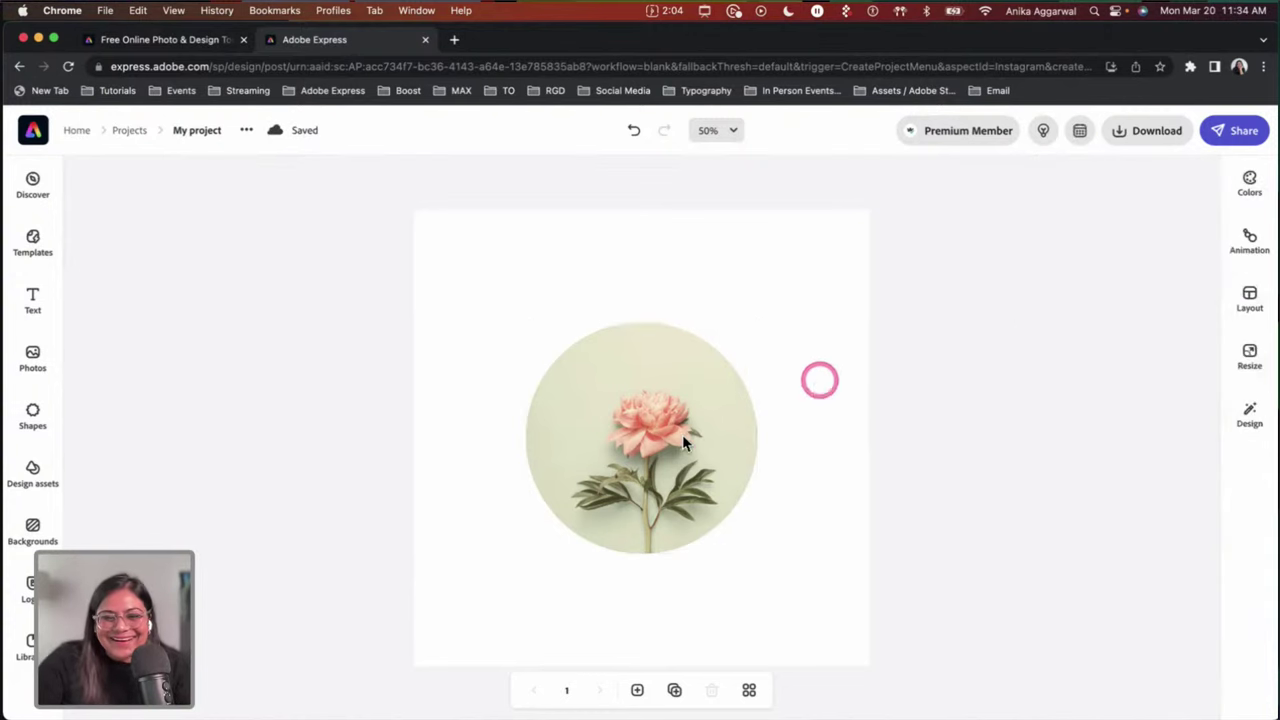
Step: Shrink the circular peony photo to about 45% of the page width and centre it on the page
left_click(712, 392)
left_click_drag(757, 324, 729, 349)
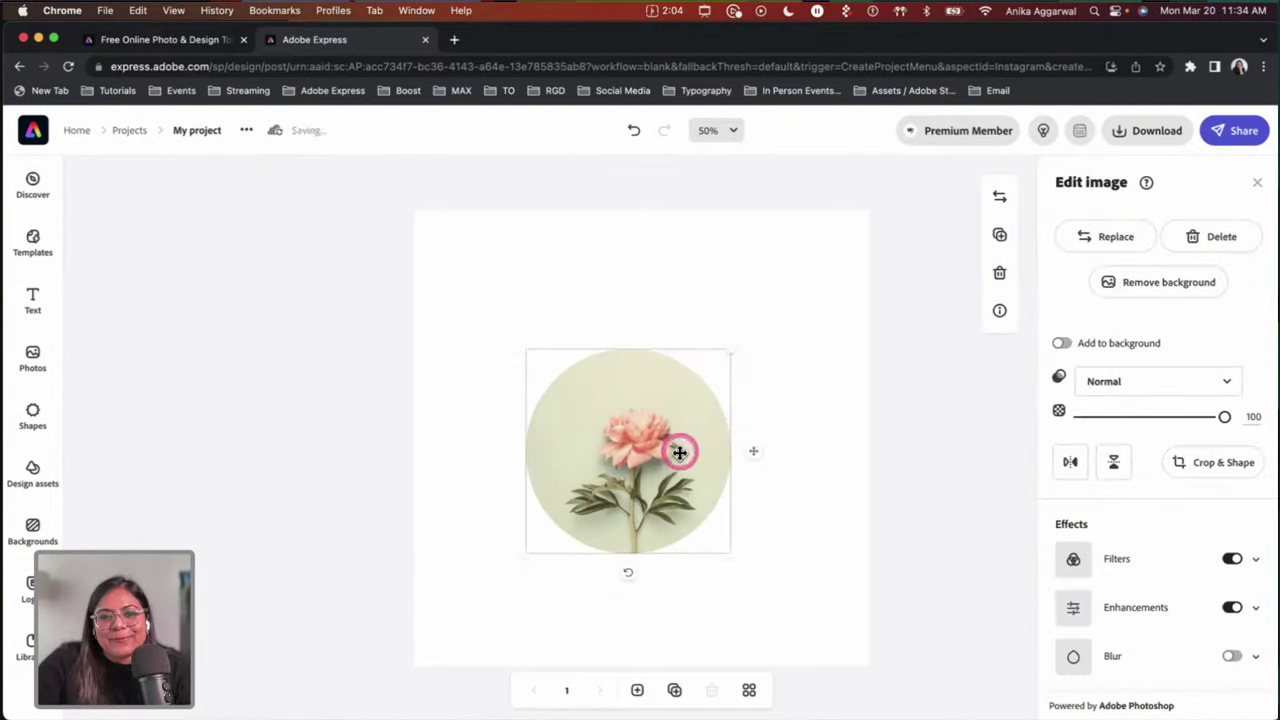
left_click_drag(680, 449, 679, 444)
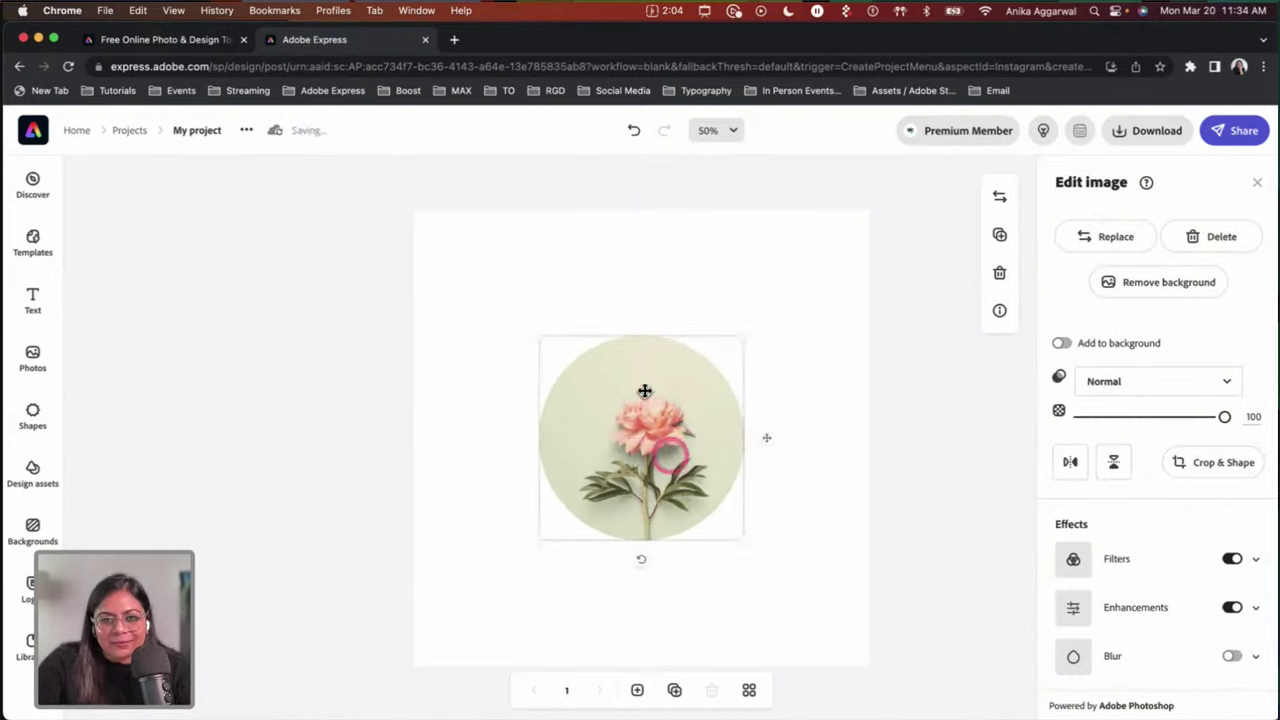
Step: Add the heading "TUTORIAL" above the photo, scale it to size 79.4 and centre it horizontally
left_click(32, 298)
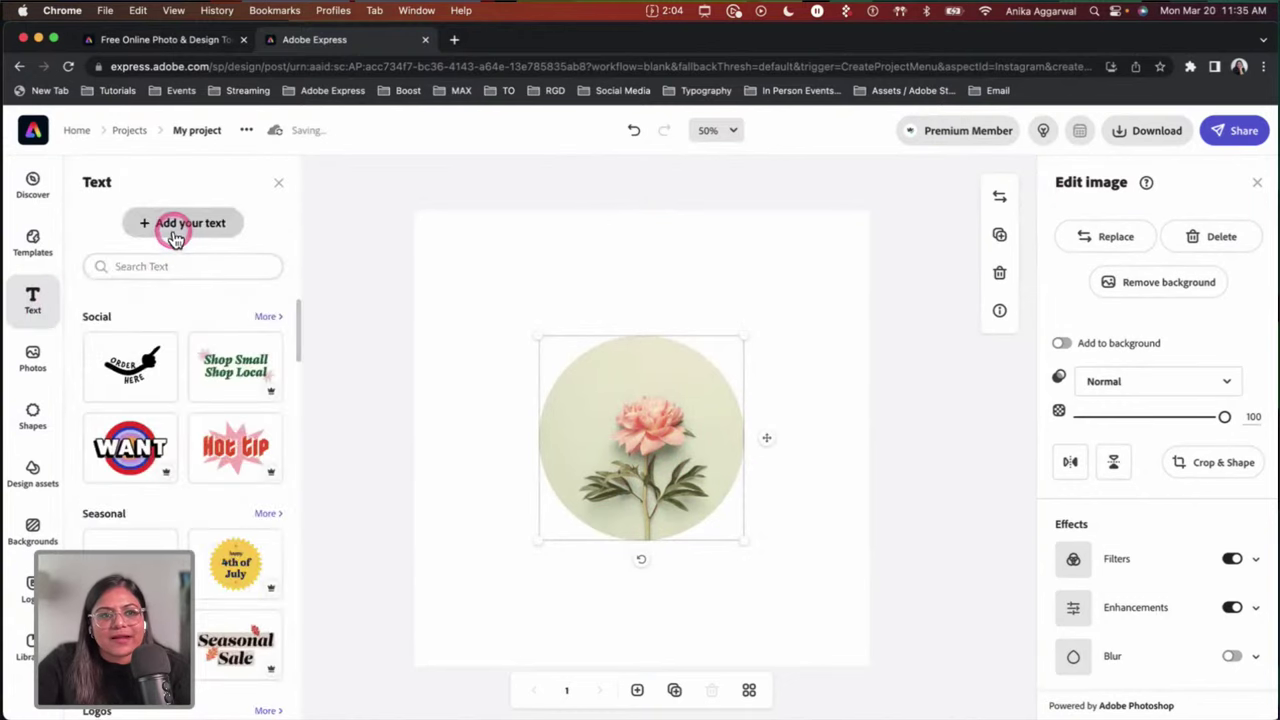
left_click(176, 234)
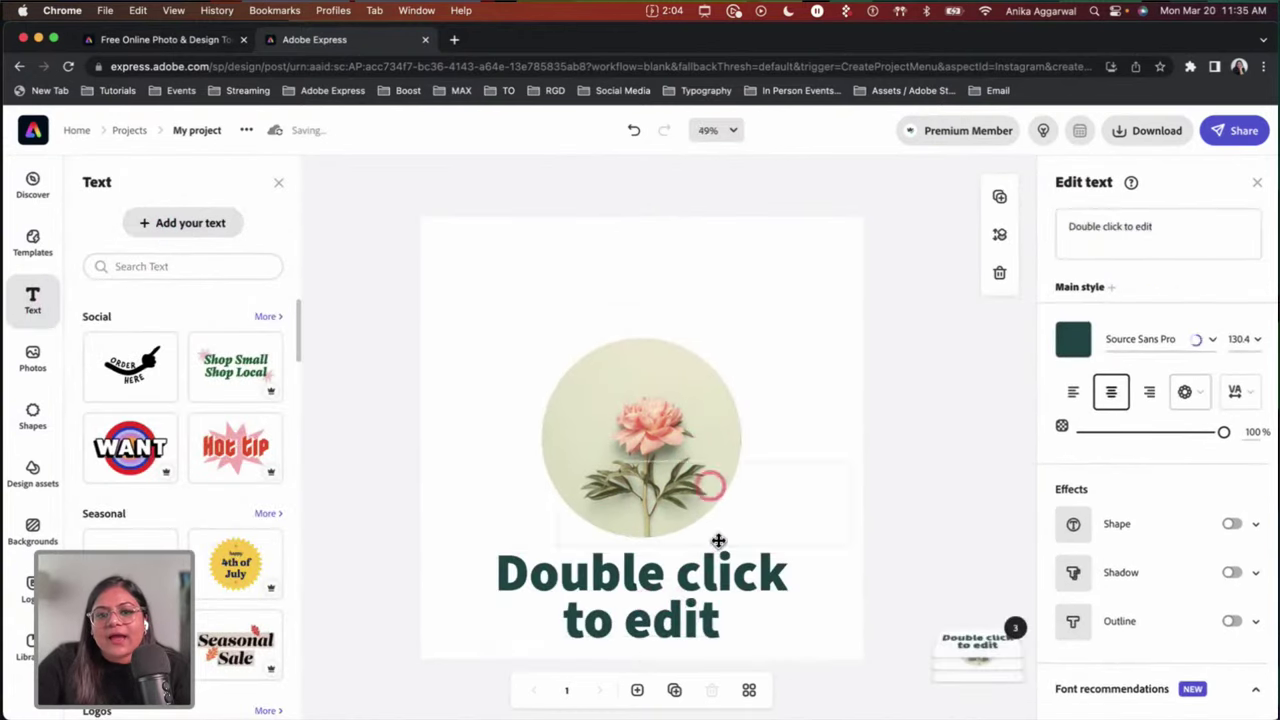
left_click_drag(680, 334, 674, 294)
double_click(686, 272)
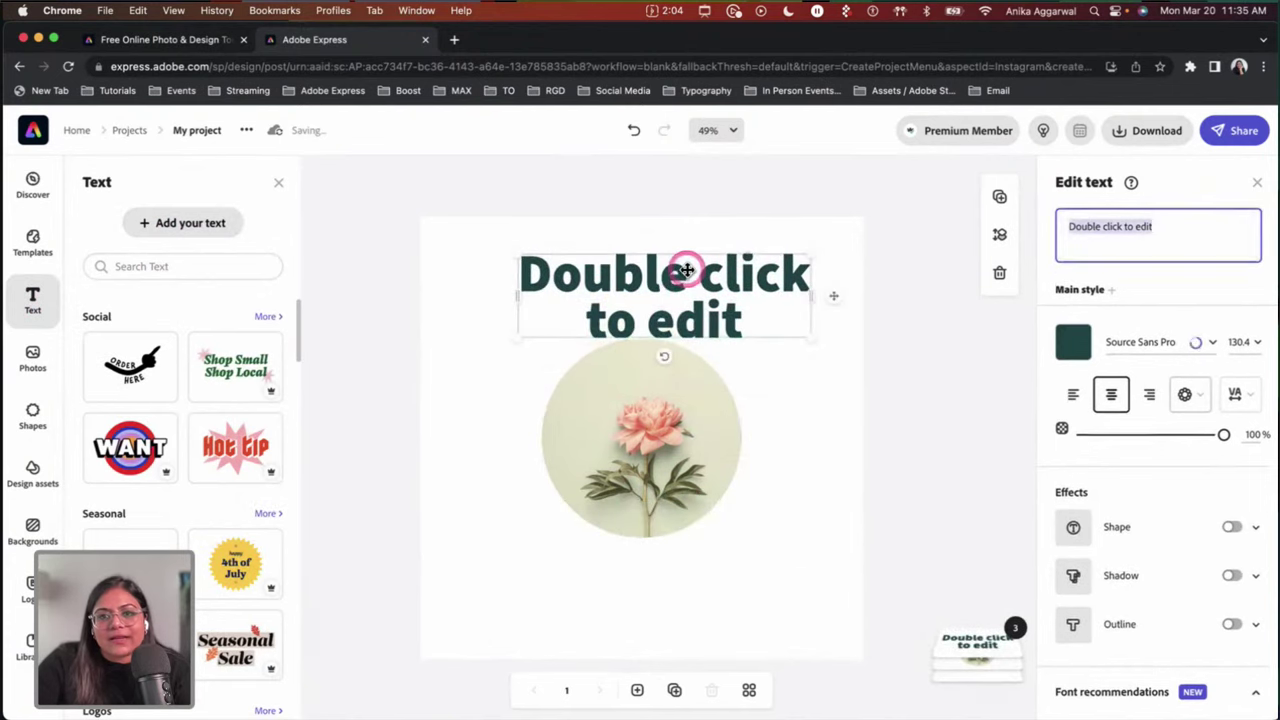
type("TUTO")
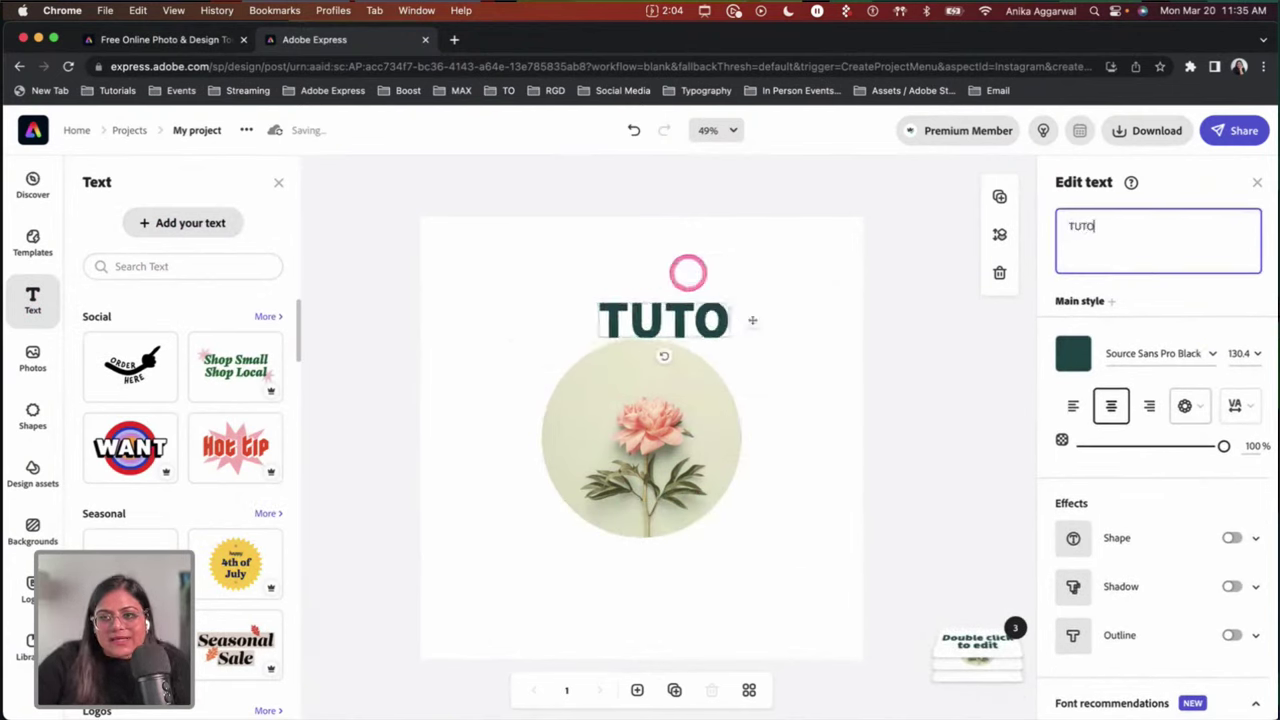
type("RIAL")
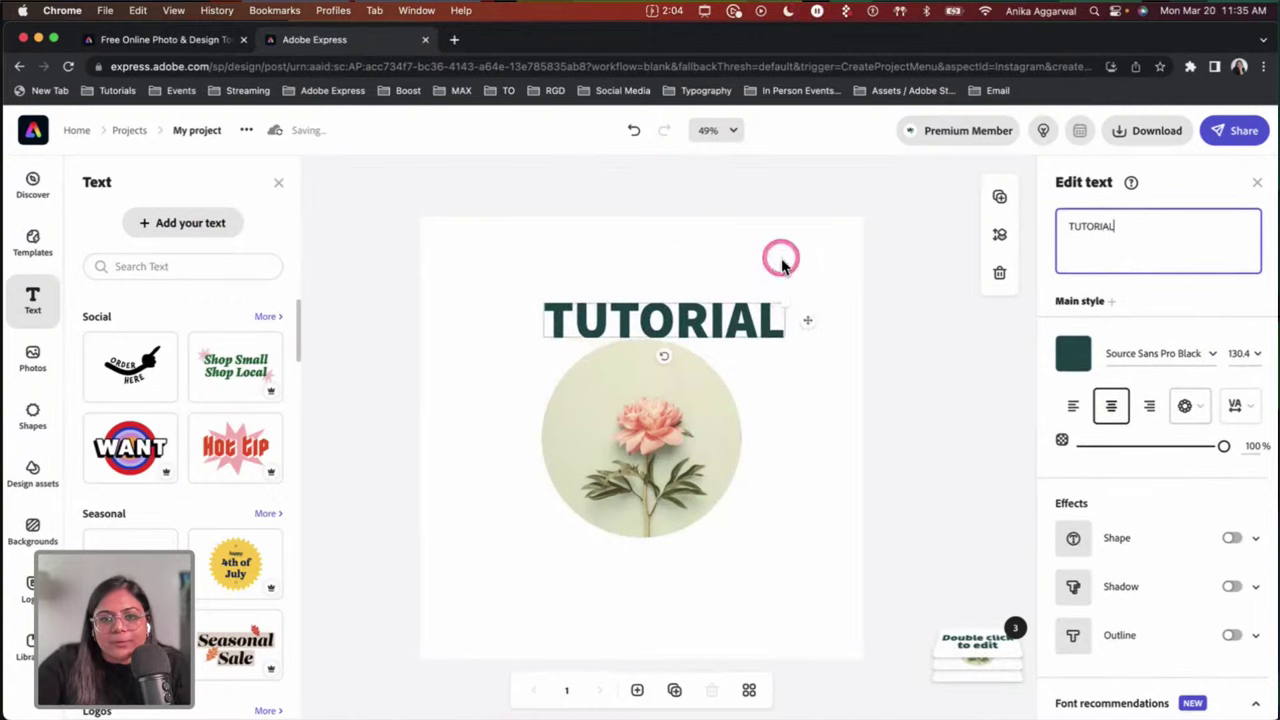
left_click_drag(787, 300, 690, 312)
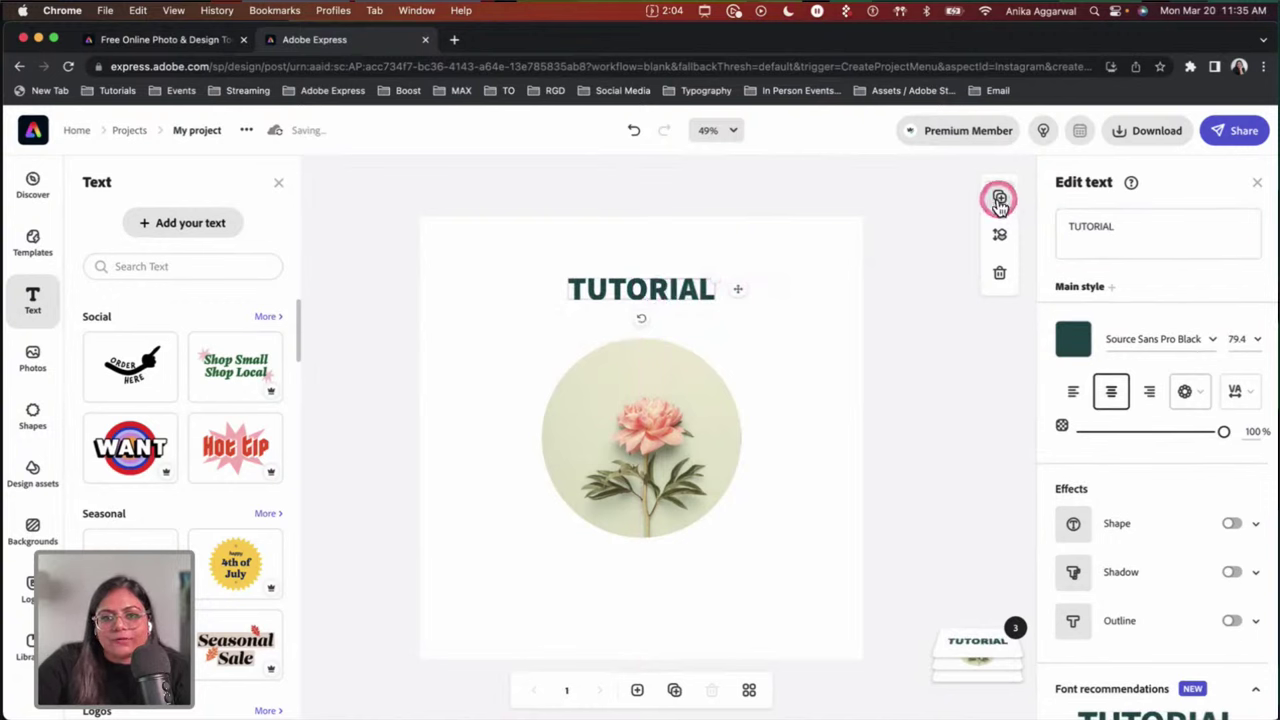
Step: Duplicate the TUTORIAL heading, place the copy below the photo and change its text to "HOW TO MAKE FLORAL ARRANGEMENTS"
left_click(692, 301)
left_click_drag(685, 301, 667, 592)
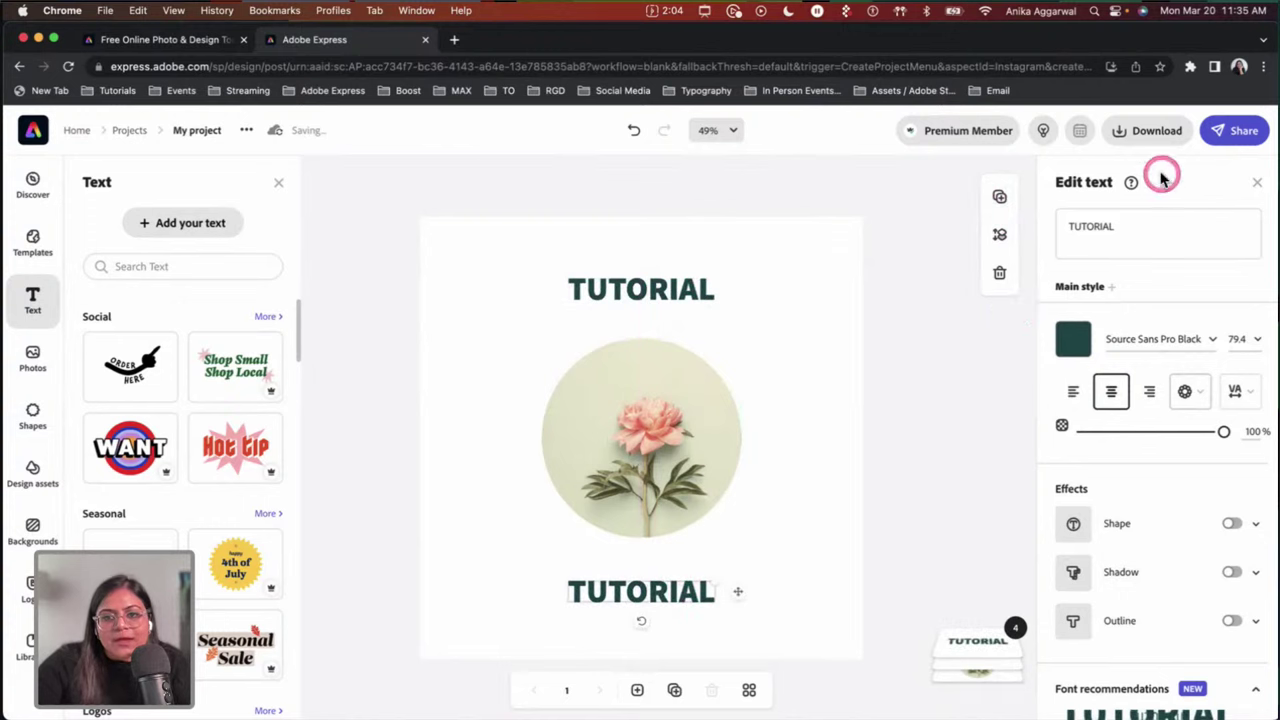
left_click_drag(1123, 234, 1057, 210)
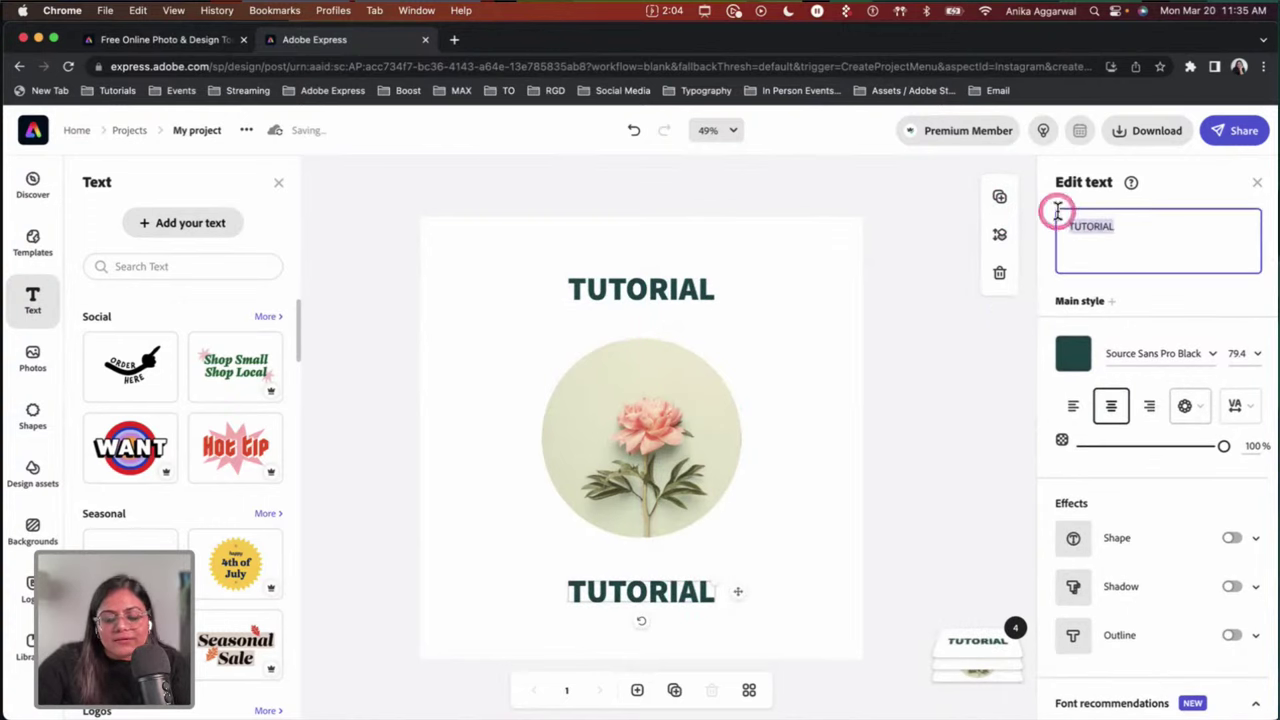
type("HOW")
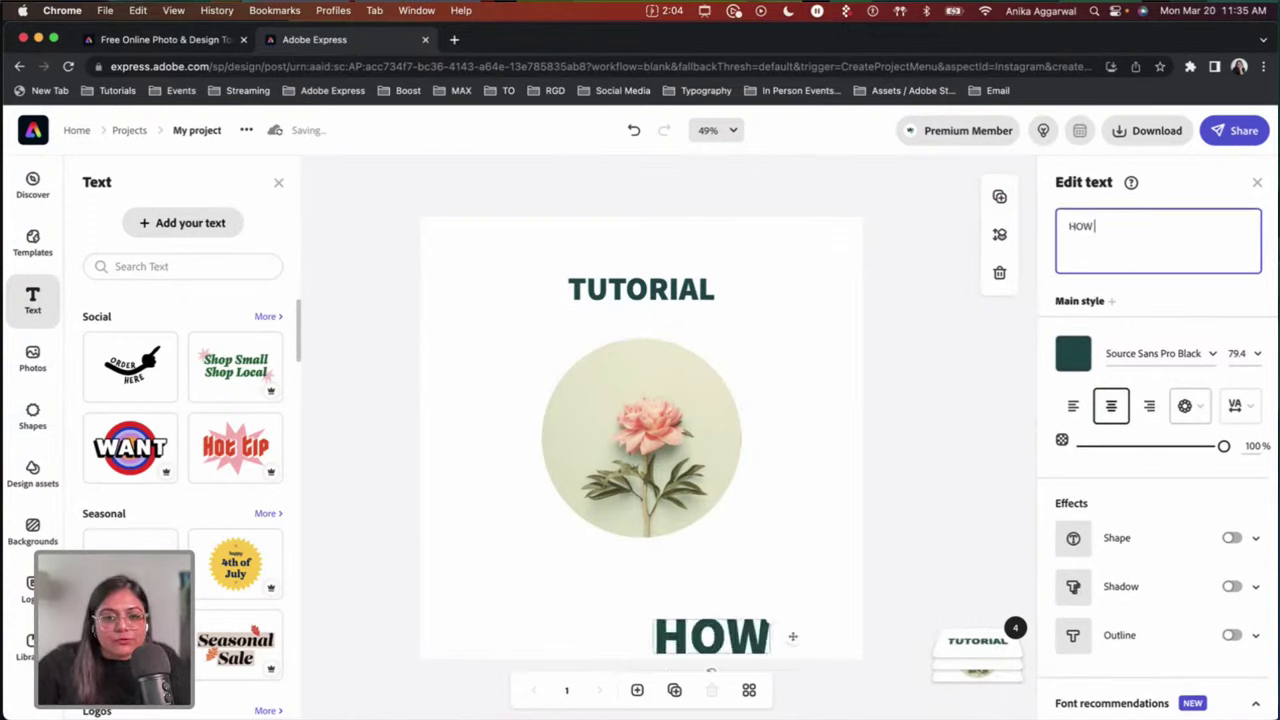
type(" TO MAKE FLORAL ARRANGEMENTS")
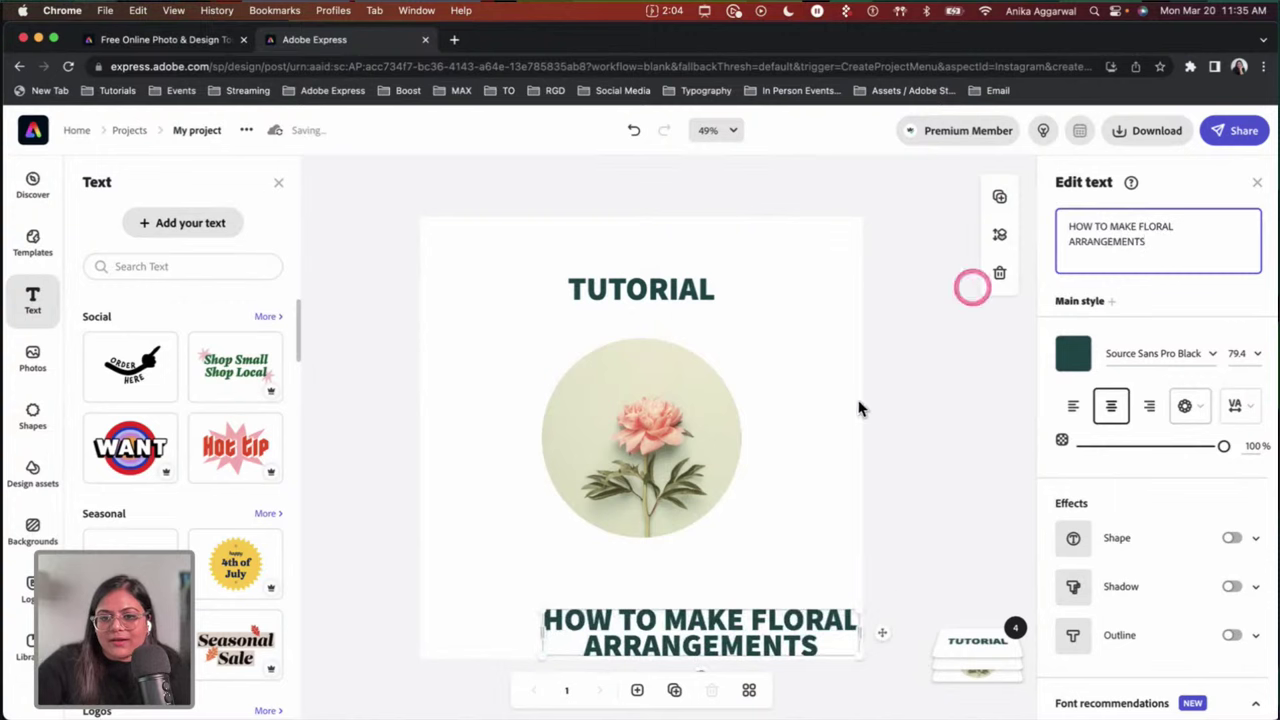
Step: Scale the two-line floral arrangements caption down to size 45.5 and centre it below the photo
left_click_drag(709, 651, 641, 592)
left_click_drag(466, 563, 612, 586)
left_click_drag(737, 586, 661, 570)
Step: Try a smaller photo, about 40% of the page width, centred below the heading with the caption moved up closer to it
left_click(663, 480)
left_click_drag(743, 338, 714, 366)
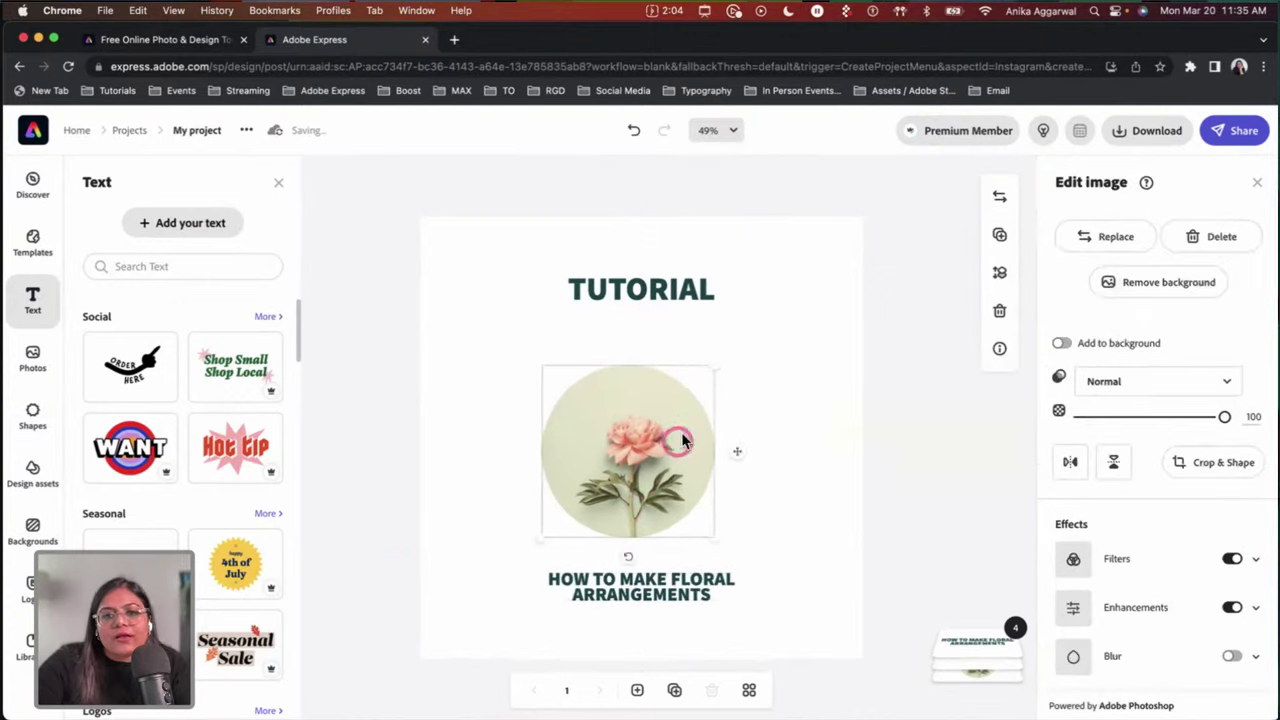
left_click_drag(683, 440, 689, 428)
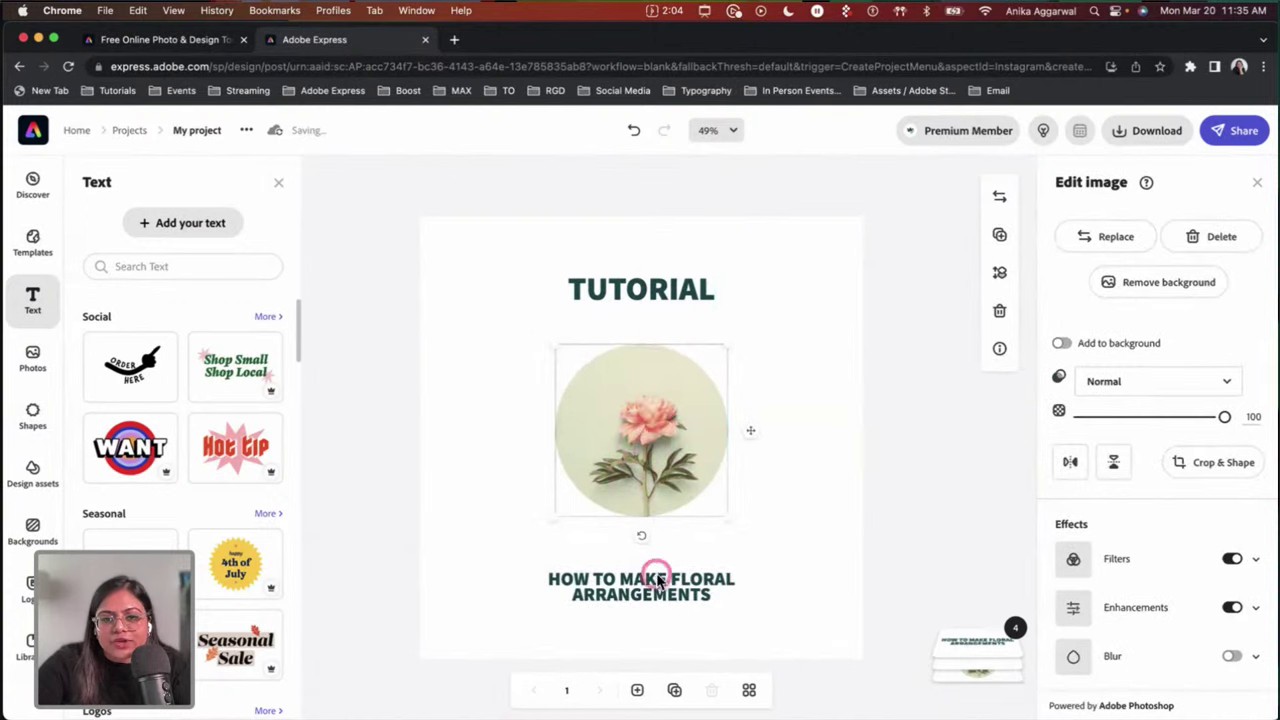
left_click_drag(657, 571, 660, 572)
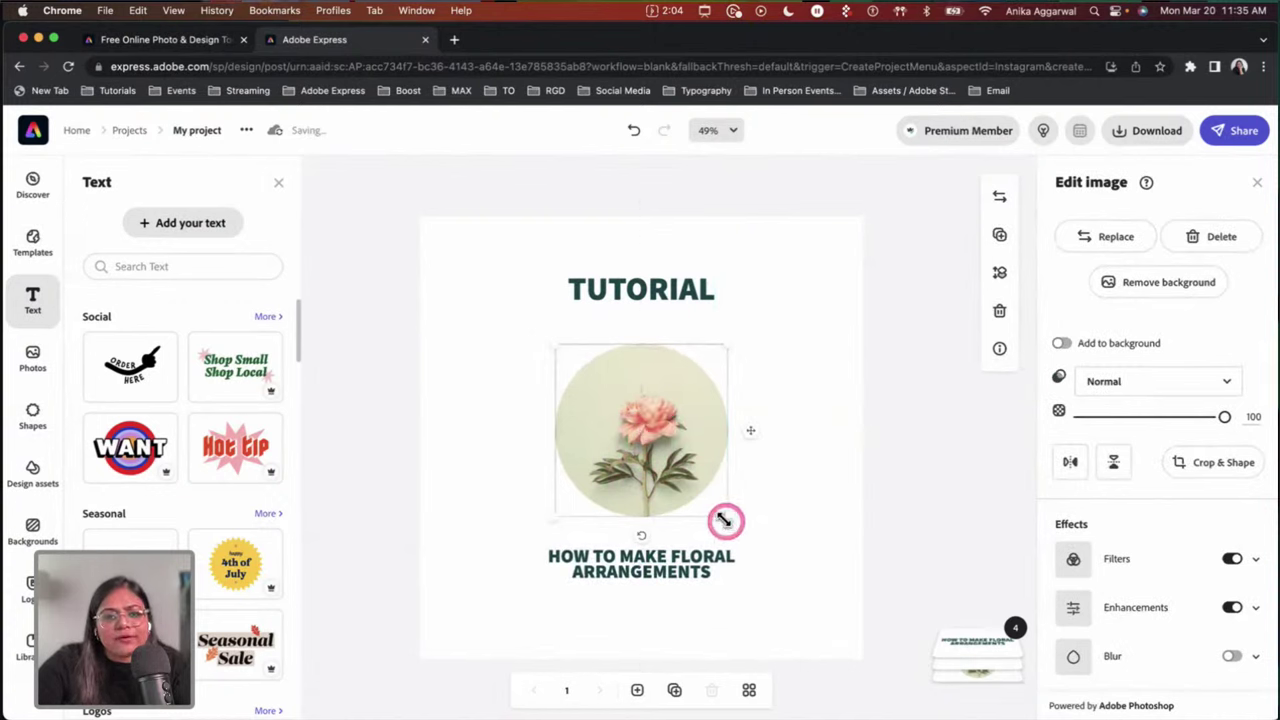
Step: Enlarge the circular photo to about 45% of the page width, centre it on the page and space the caption slightly below it
left_click_drag(728, 518, 760, 538)
left_click_drag(690, 462, 678, 456)
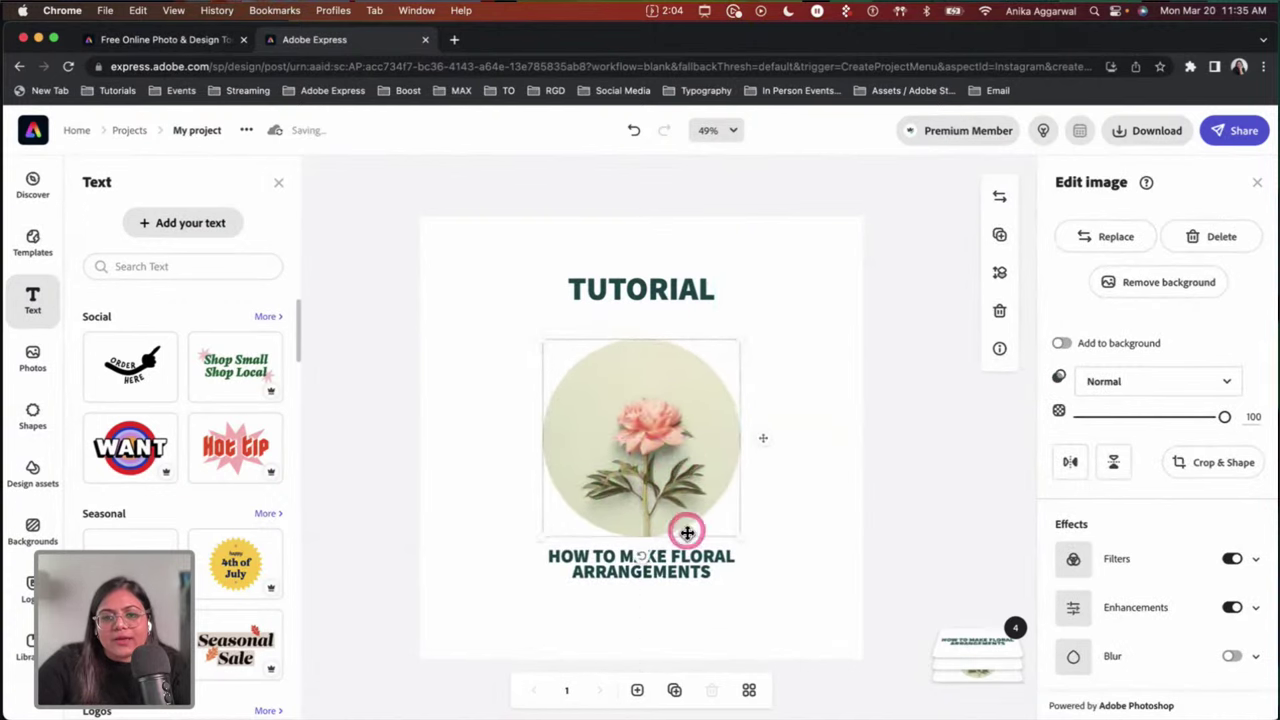
left_click_drag(686, 568, 683, 582)
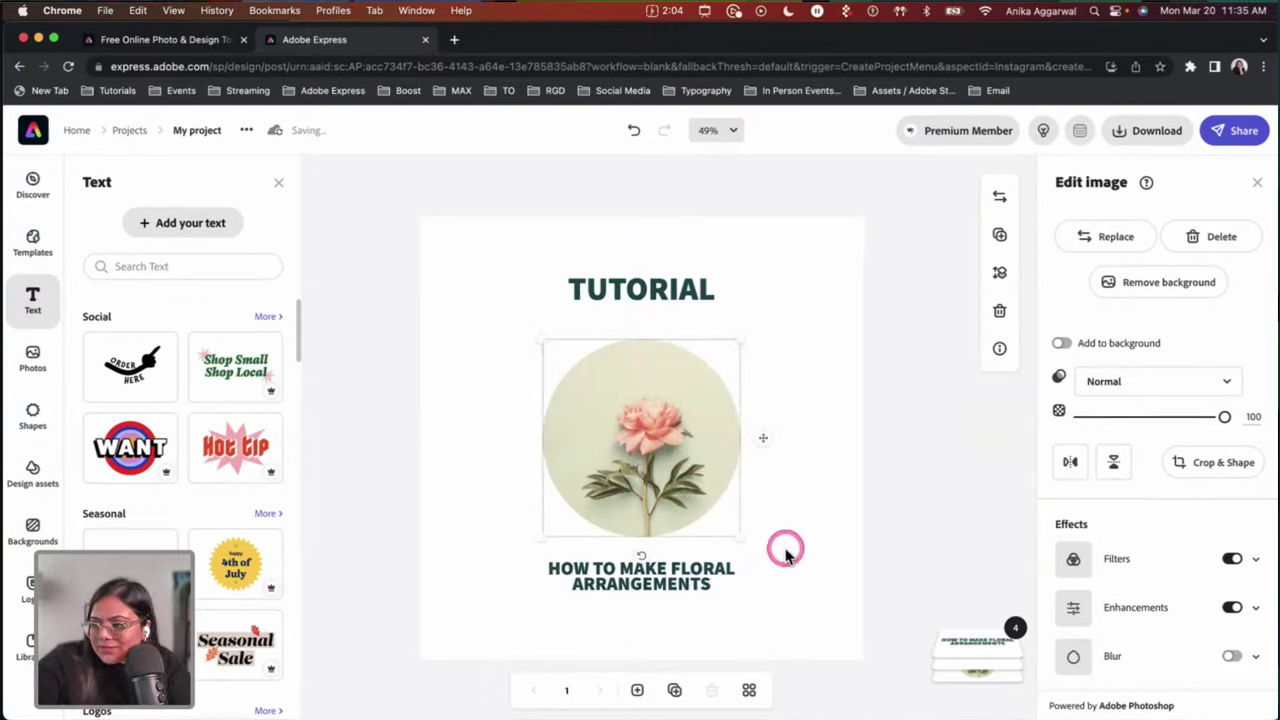
left_click(655, 587)
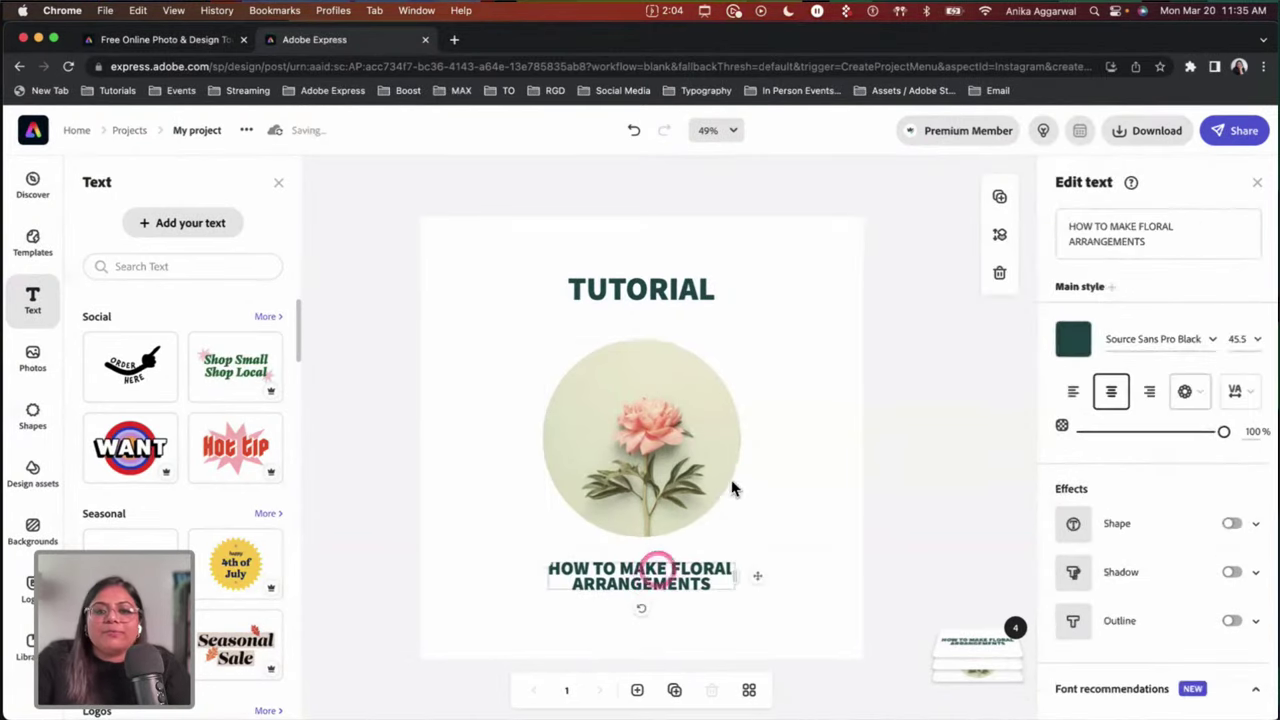
left_click(776, 455)
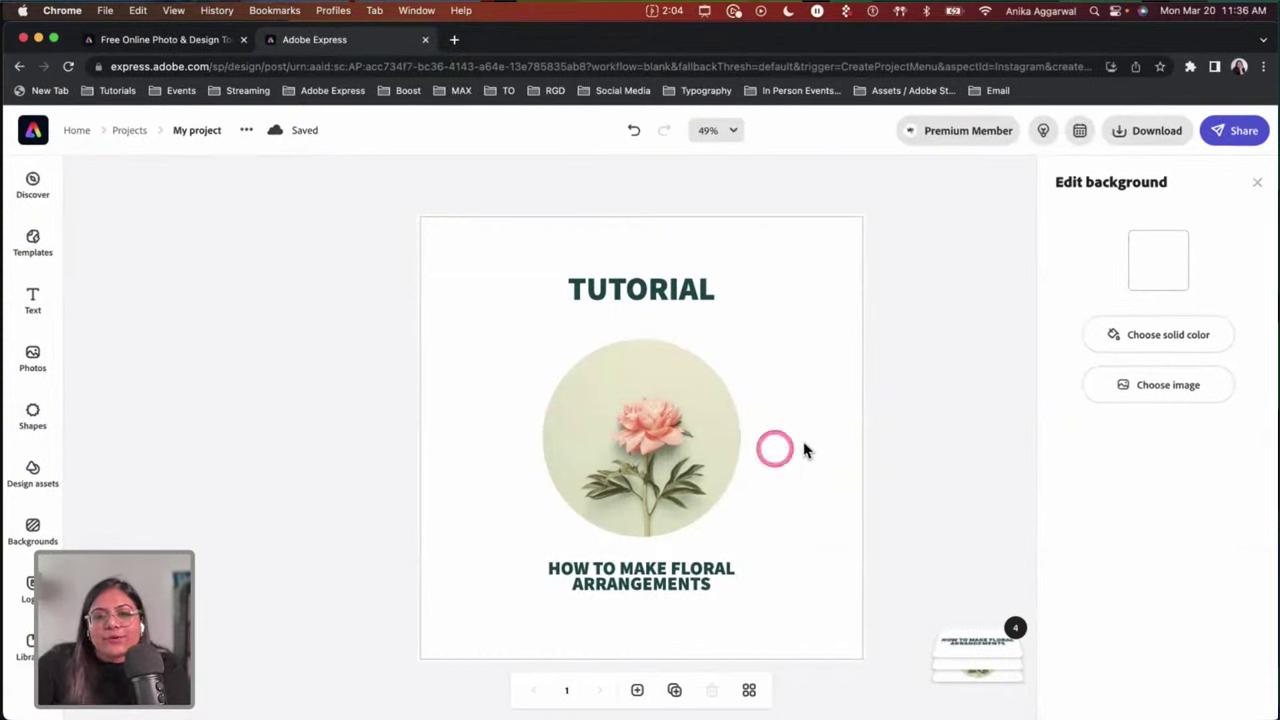
left_click(655, 585)
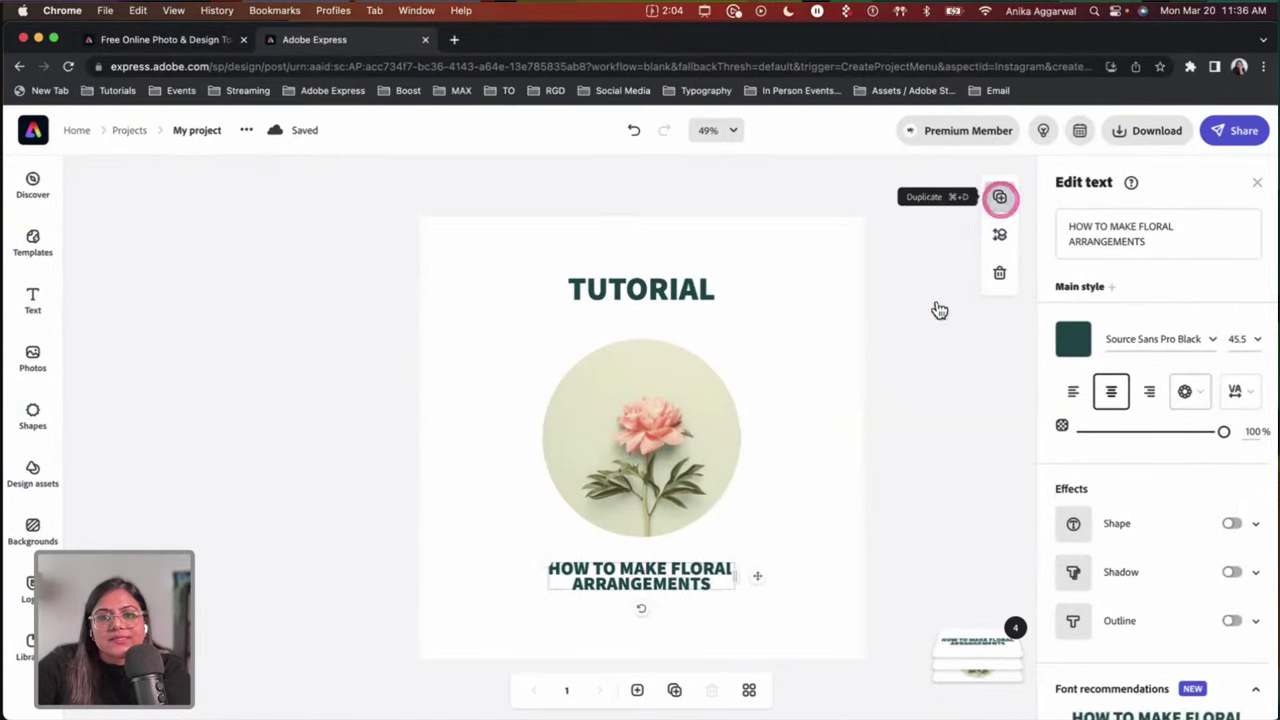
left_click(999, 197)
left_click_drag(650, 585, 650, 614)
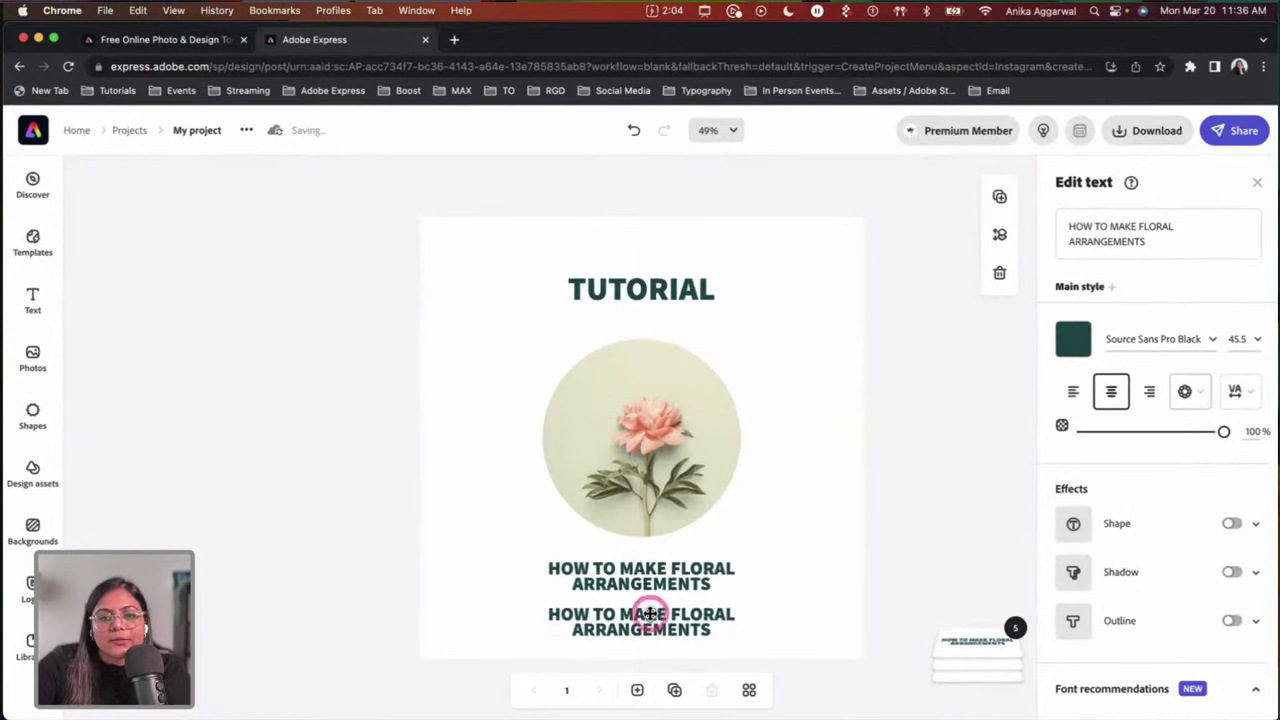
left_click_drag(1169, 243, 994, 177)
type("www")
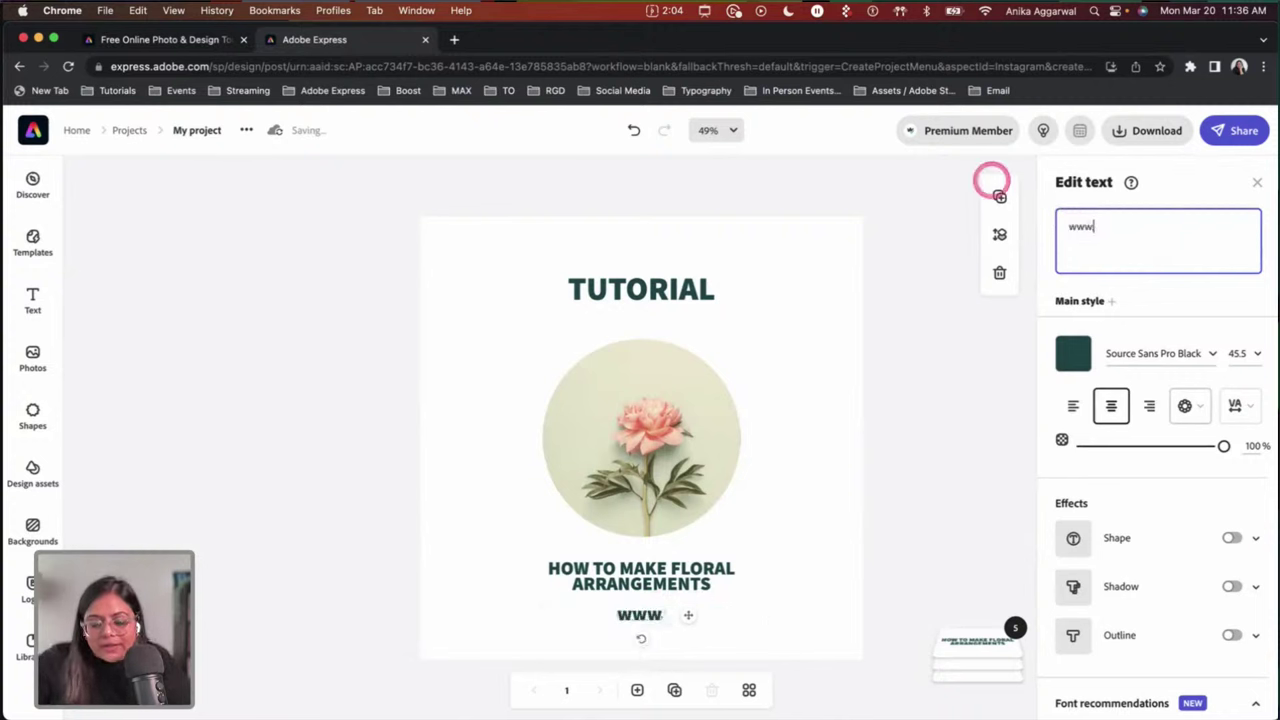
type(".floralarr")
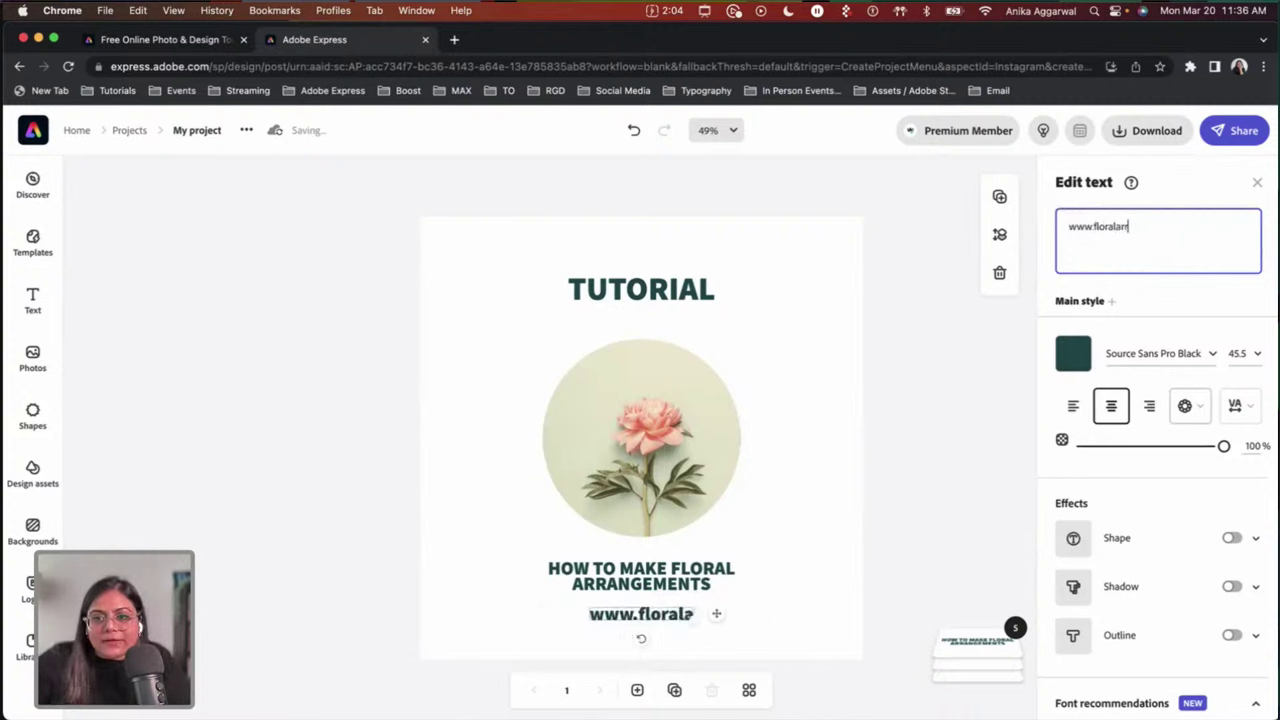
type("angements")
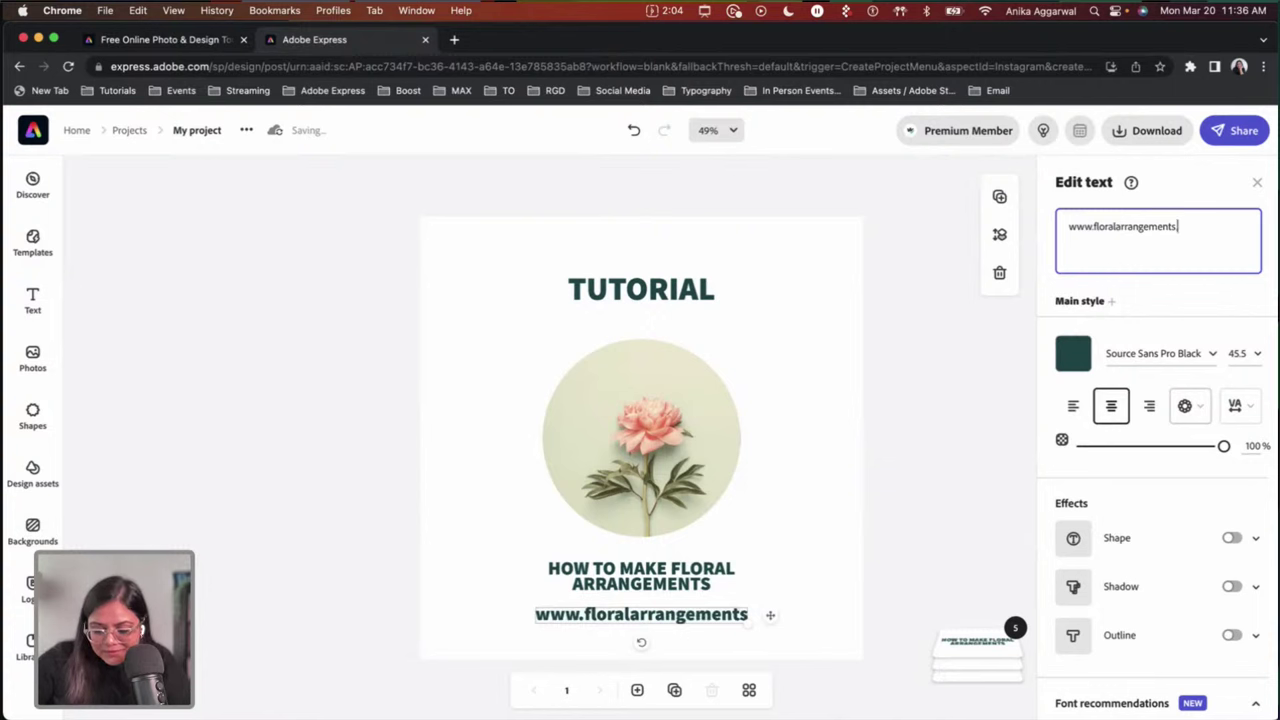
type(".com")
Step: Set the web address text to size 24 and centre it near the page's lower edge
left_click(1257, 353)
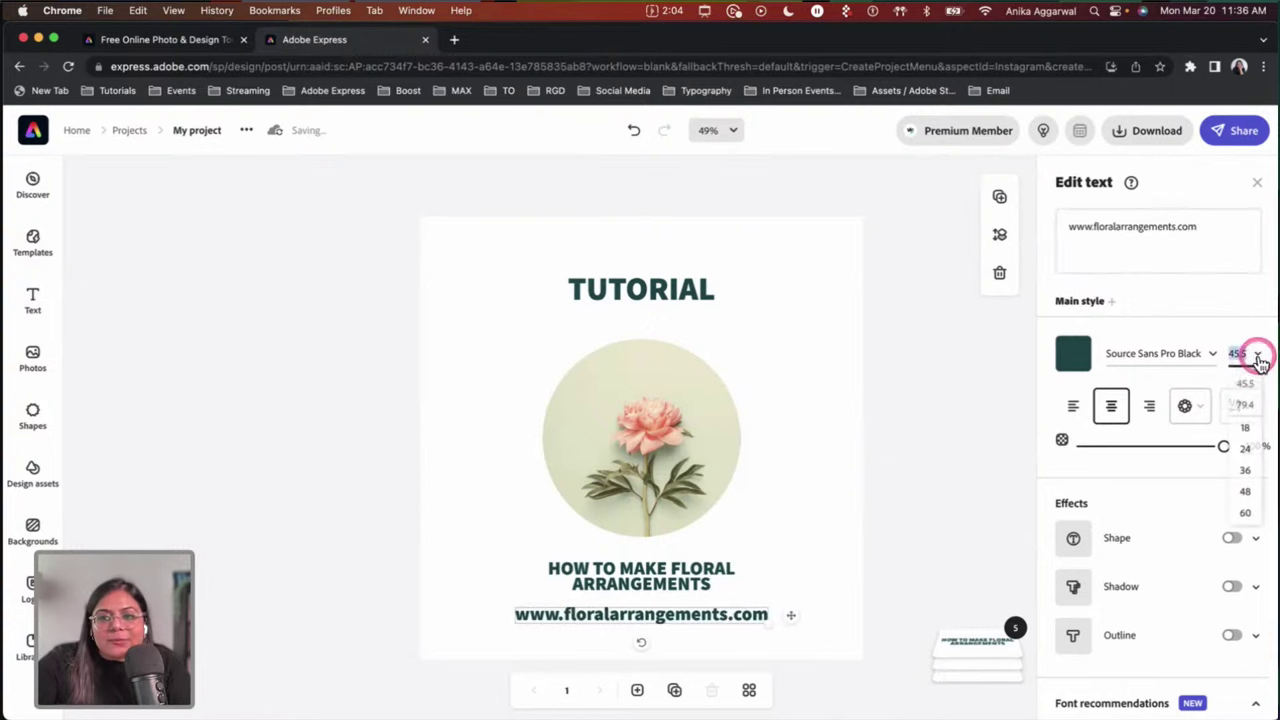
left_click(1246, 432)
left_click(673, 619)
left_click_drag(677, 627, 677, 639)
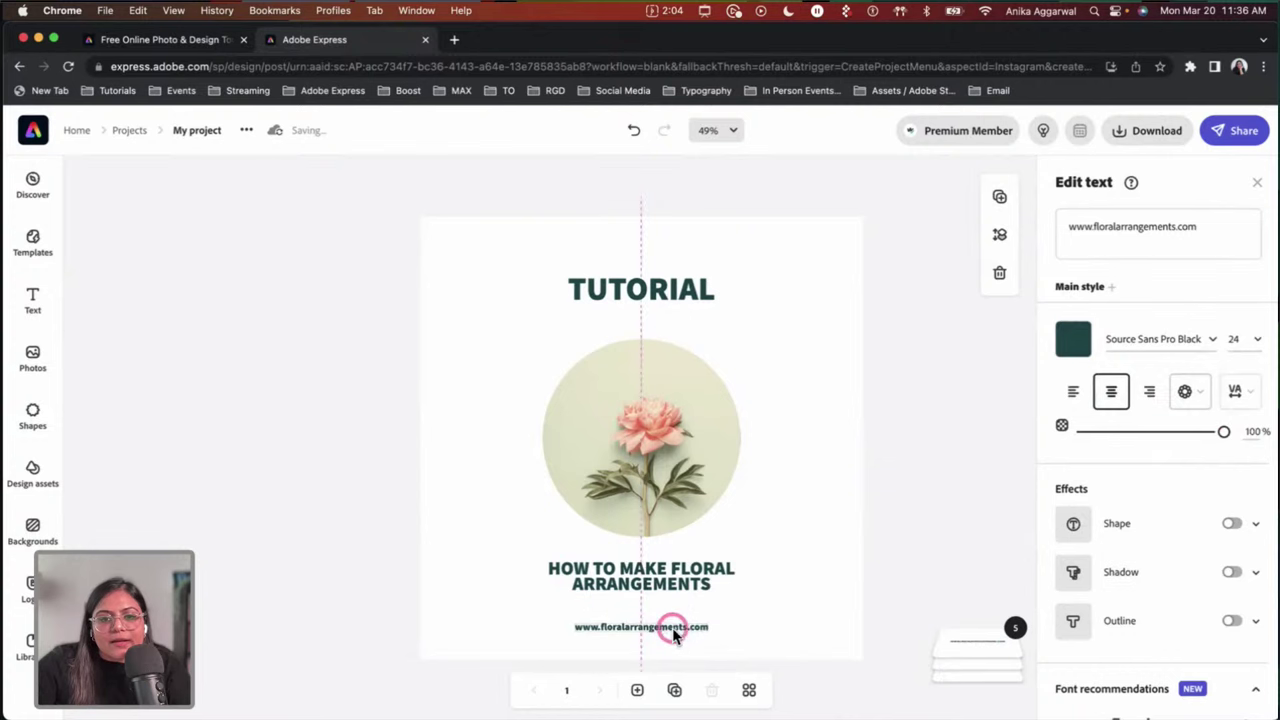
left_click(786, 577)
left_click(670, 478)
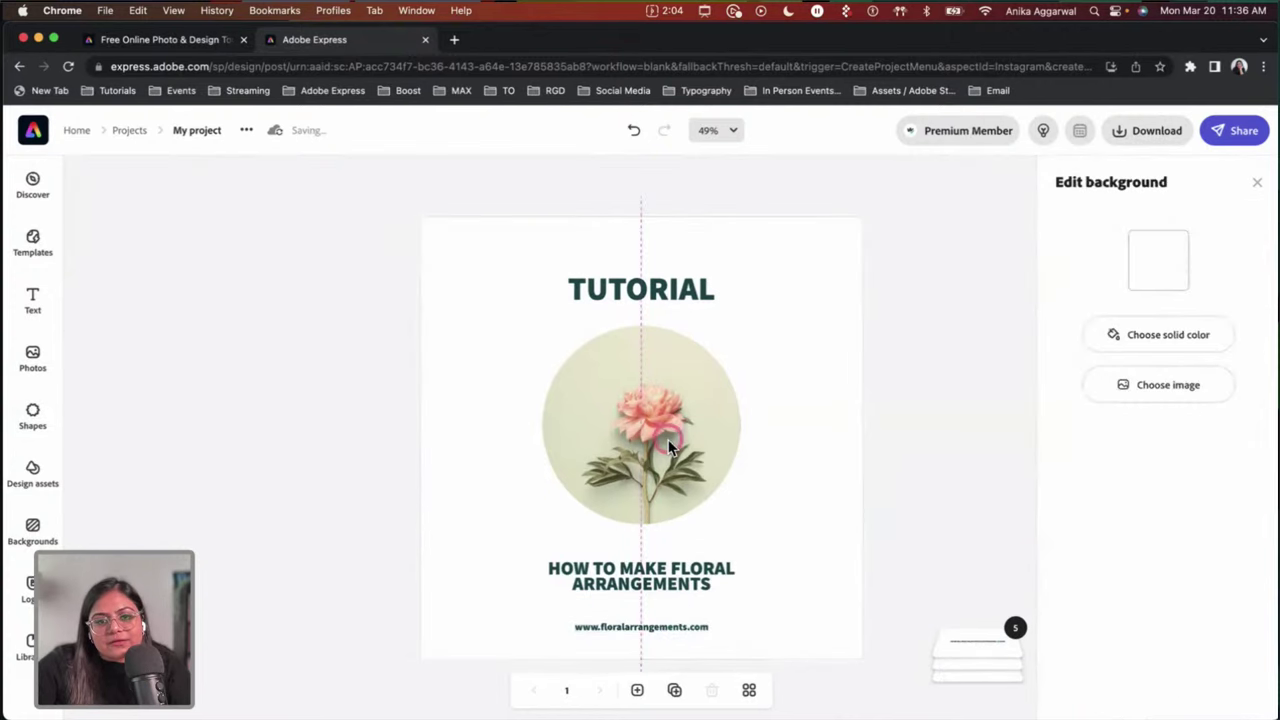
Step: Open the extended font catalogue, sorted by style category, for the TUTORIAL heading
left_click(614, 289)
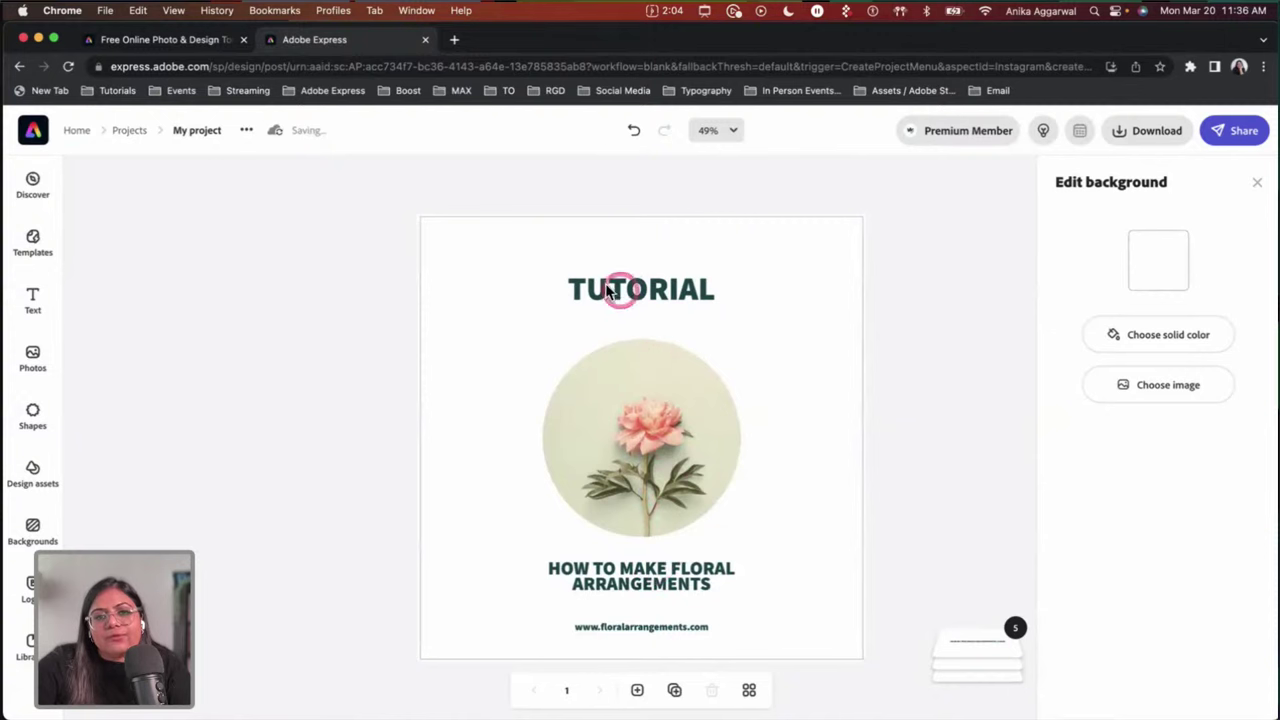
left_click(645, 284)
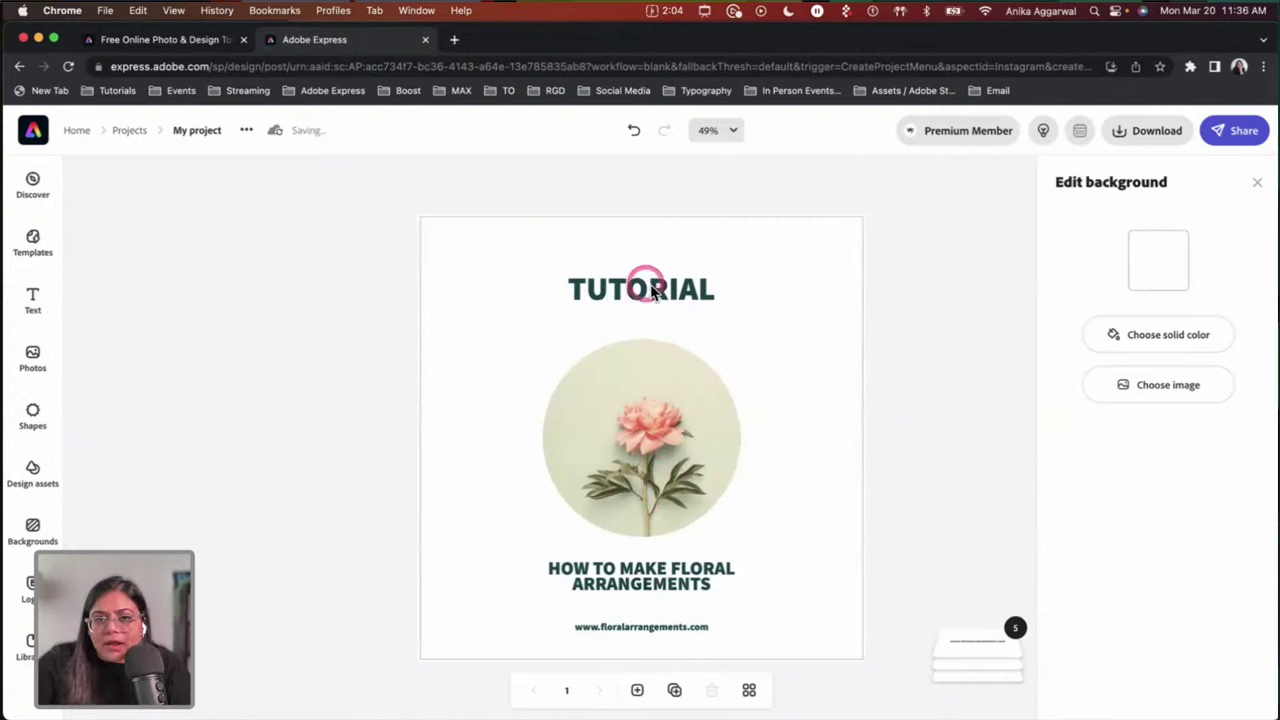
left_click(651, 286)
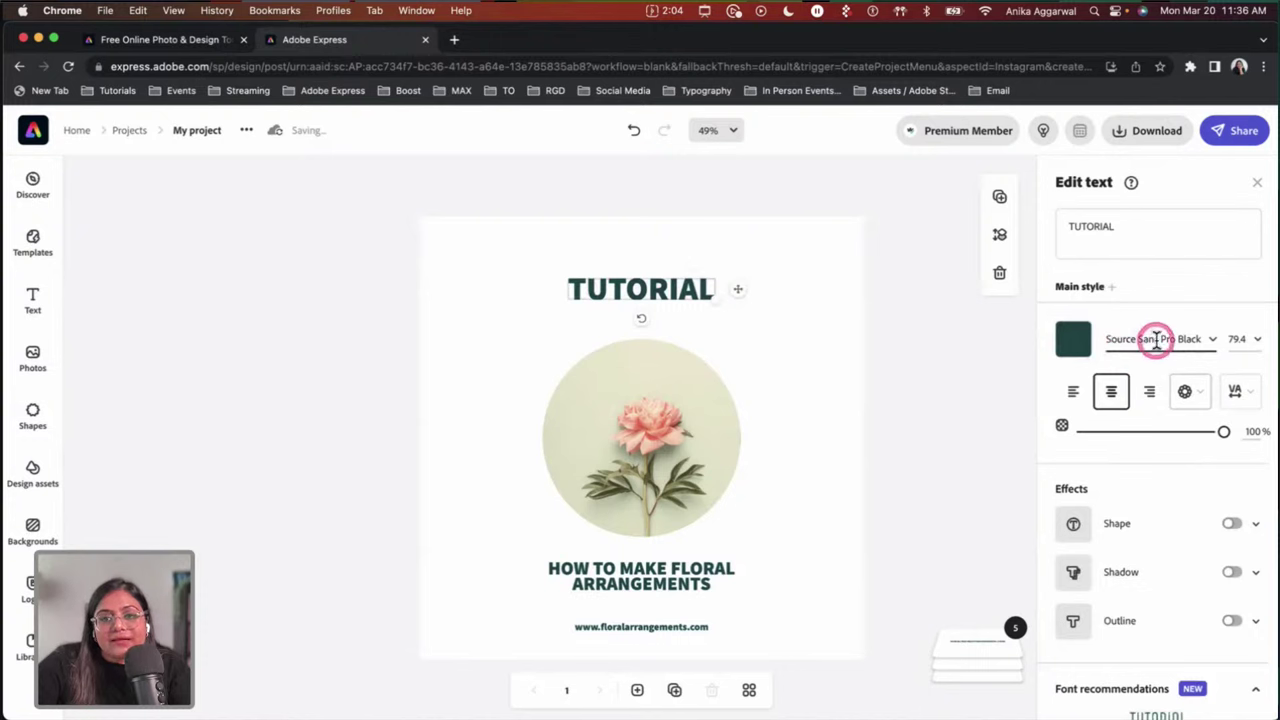
left_click(1209, 338)
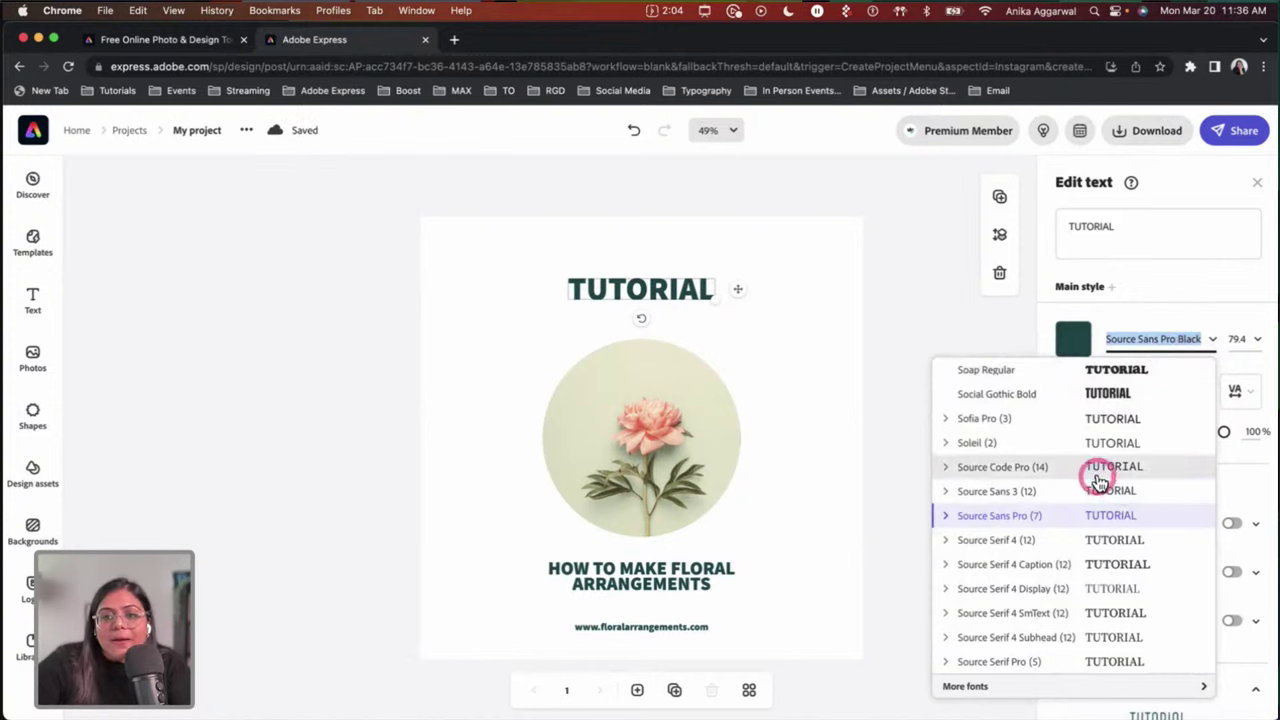
left_click(985, 695)
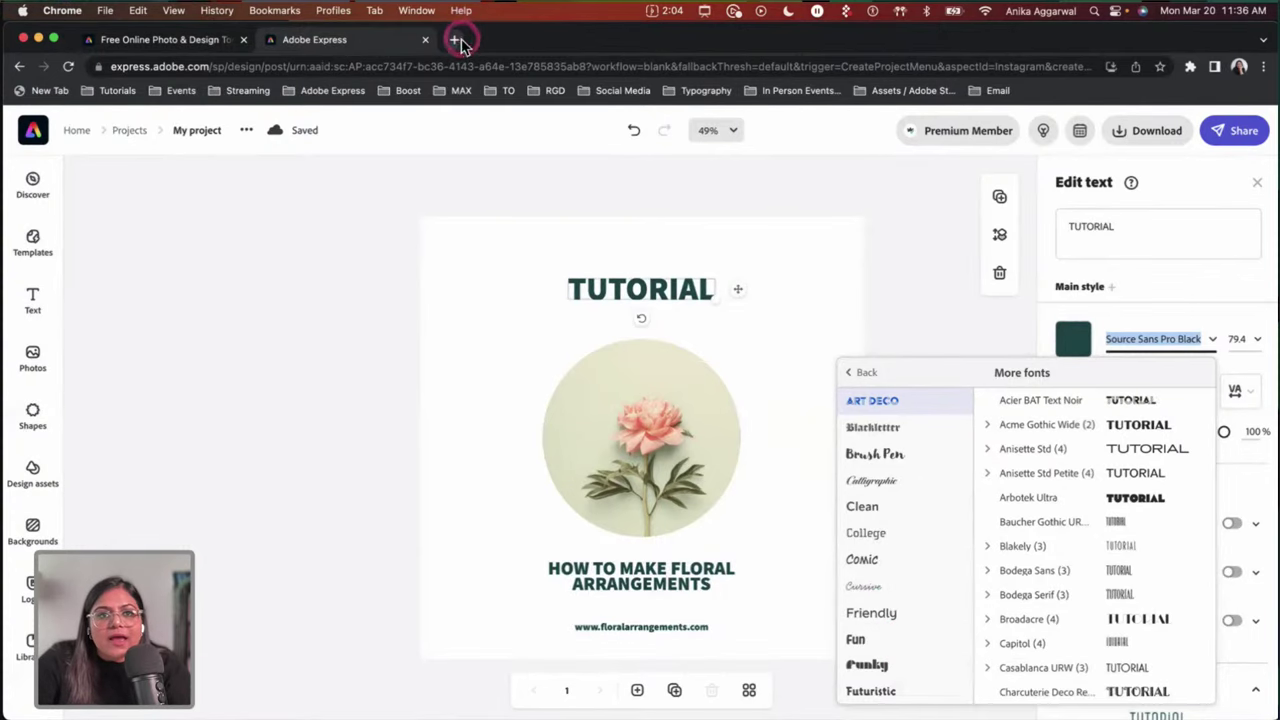
Step: Open the Adobe Fonts website in a new browser tab, go to all fonts and sign in with the account e-mail
left_click(455, 39)
type("font")
key("Return")
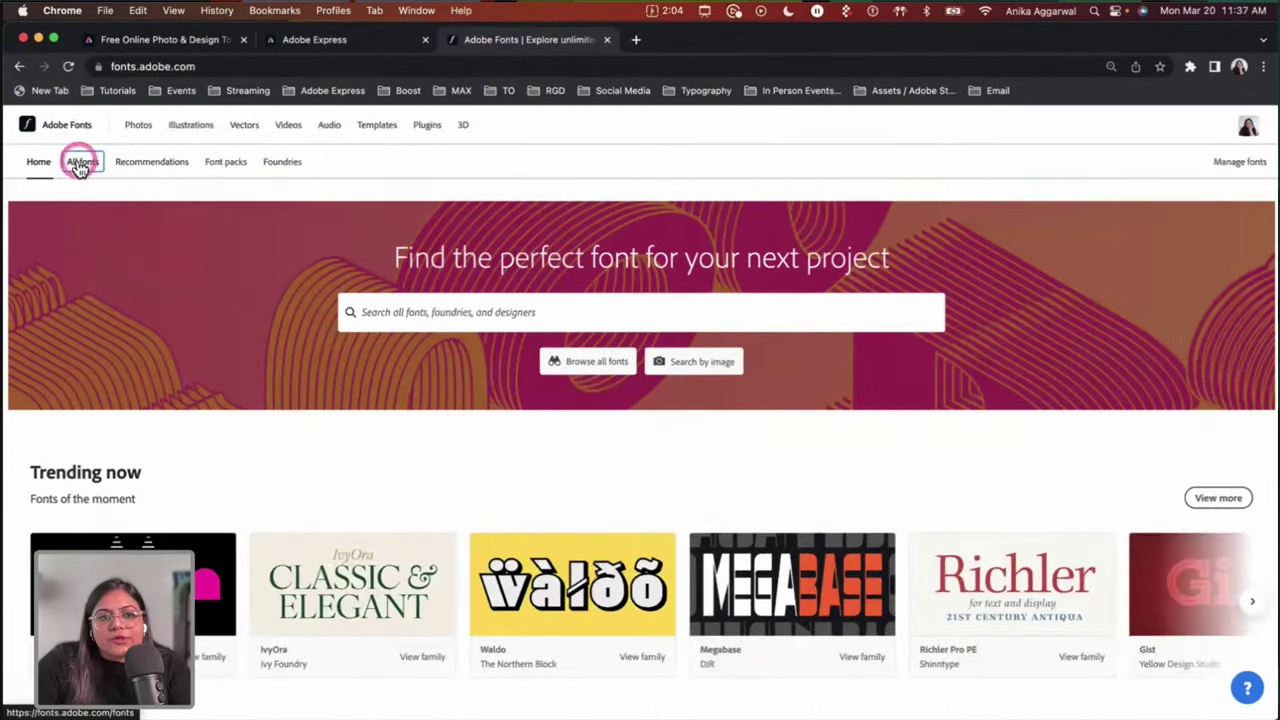
left_click(80, 165)
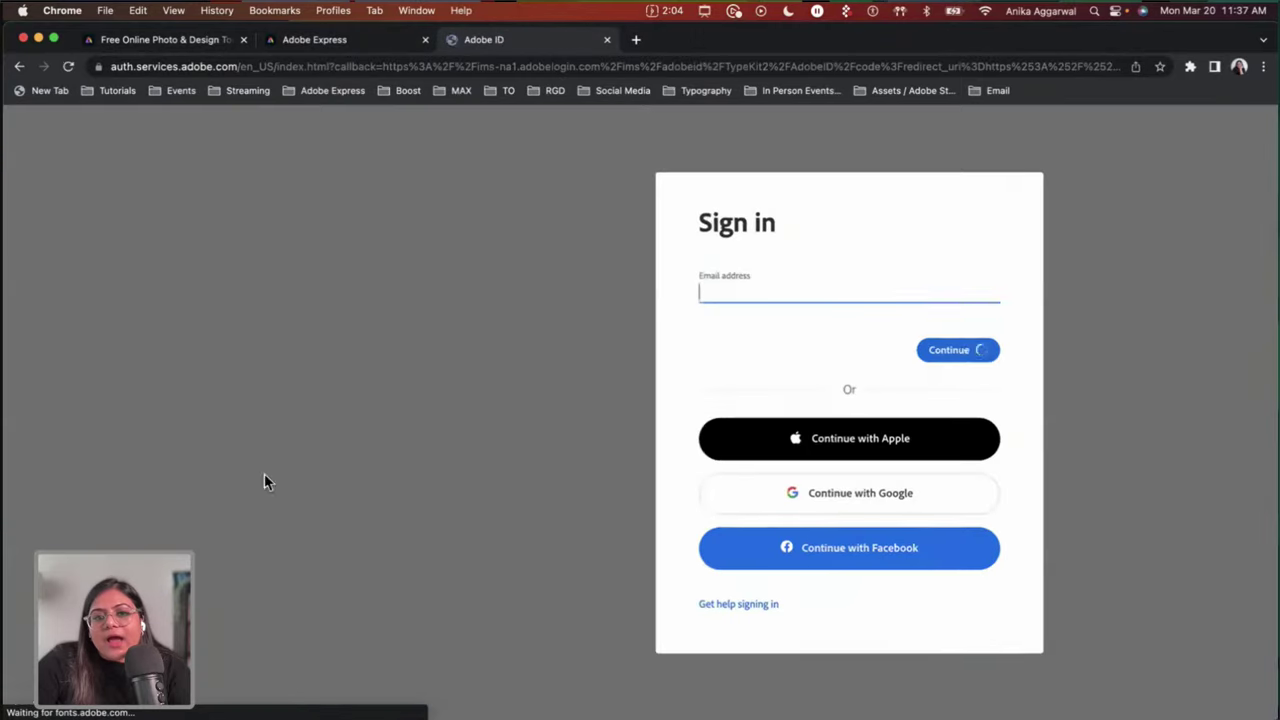
left_click(829, 295)
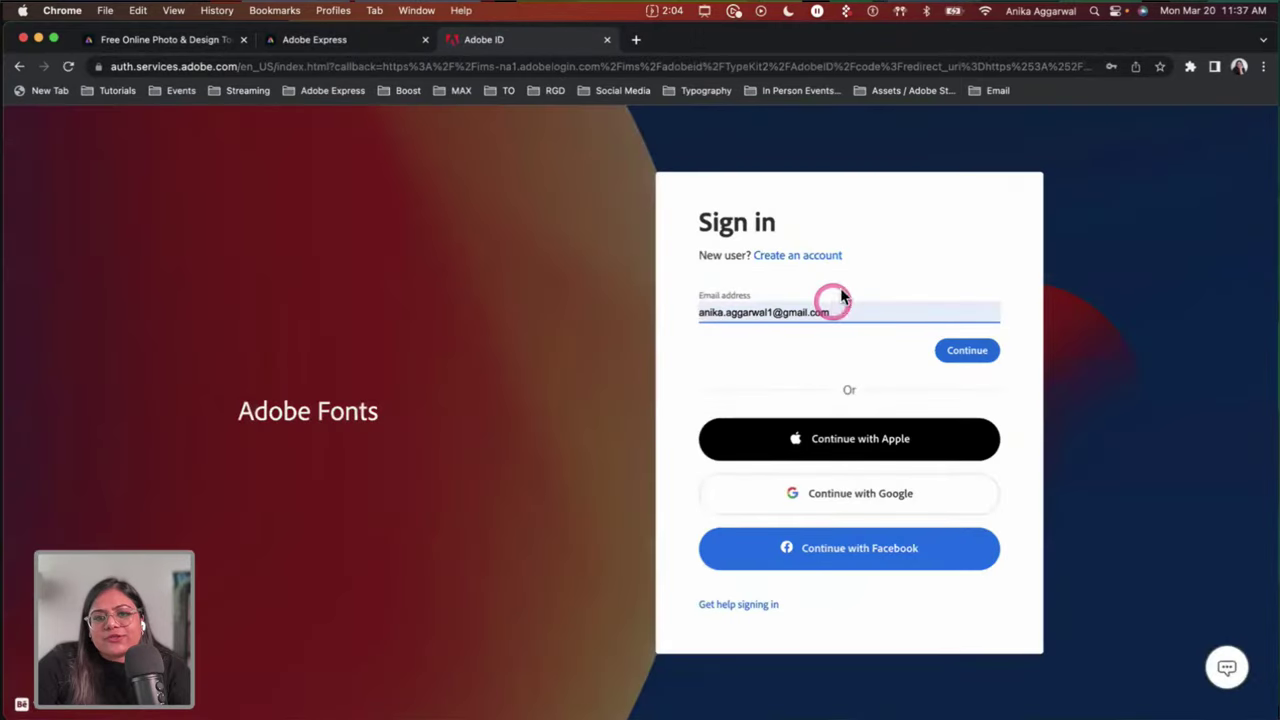
left_click(960, 349)
Step: Compare the style categories in the heading's font catalogue with the tags on the Adobe Fonts website
left_click(270, 40)
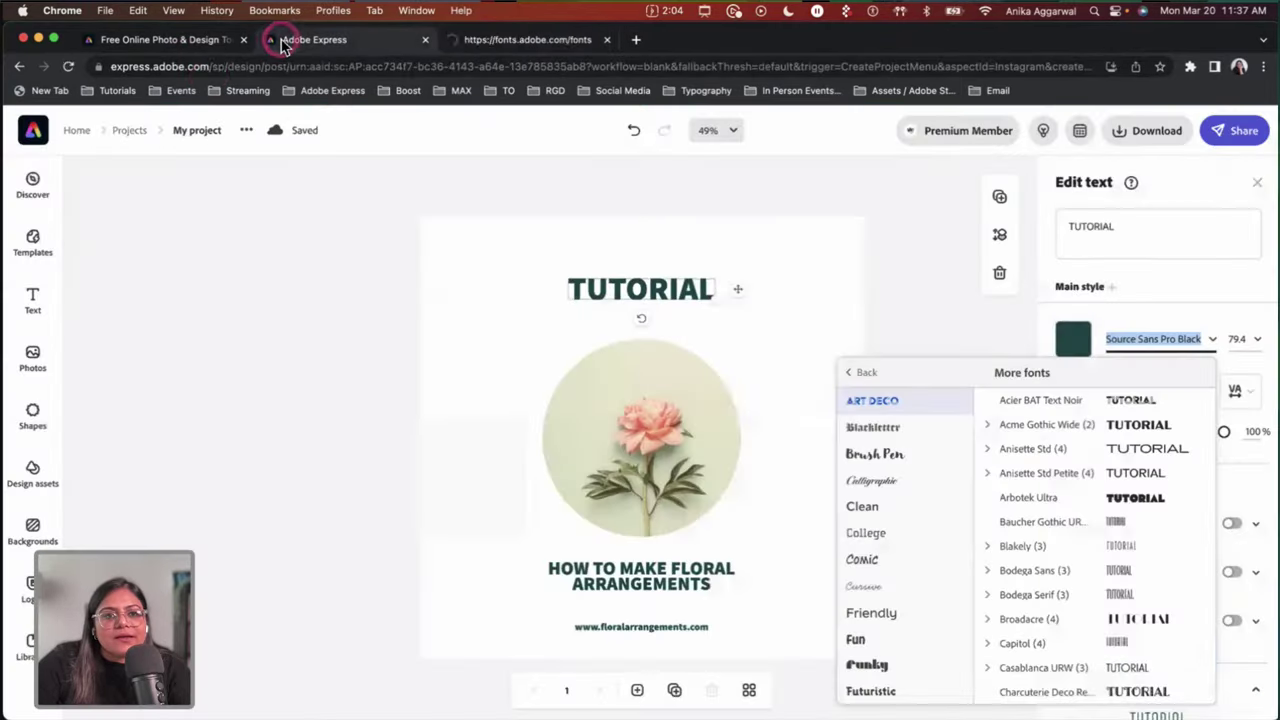
left_click(995, 505)
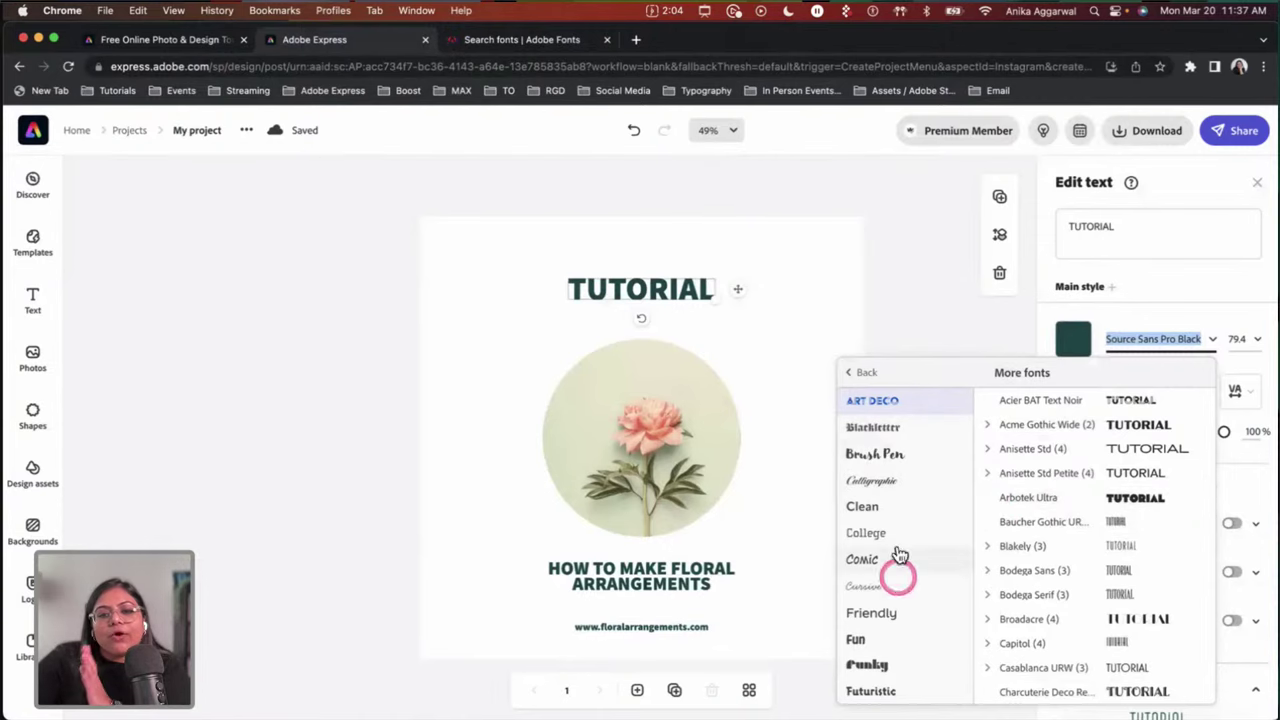
left_click(885, 612)
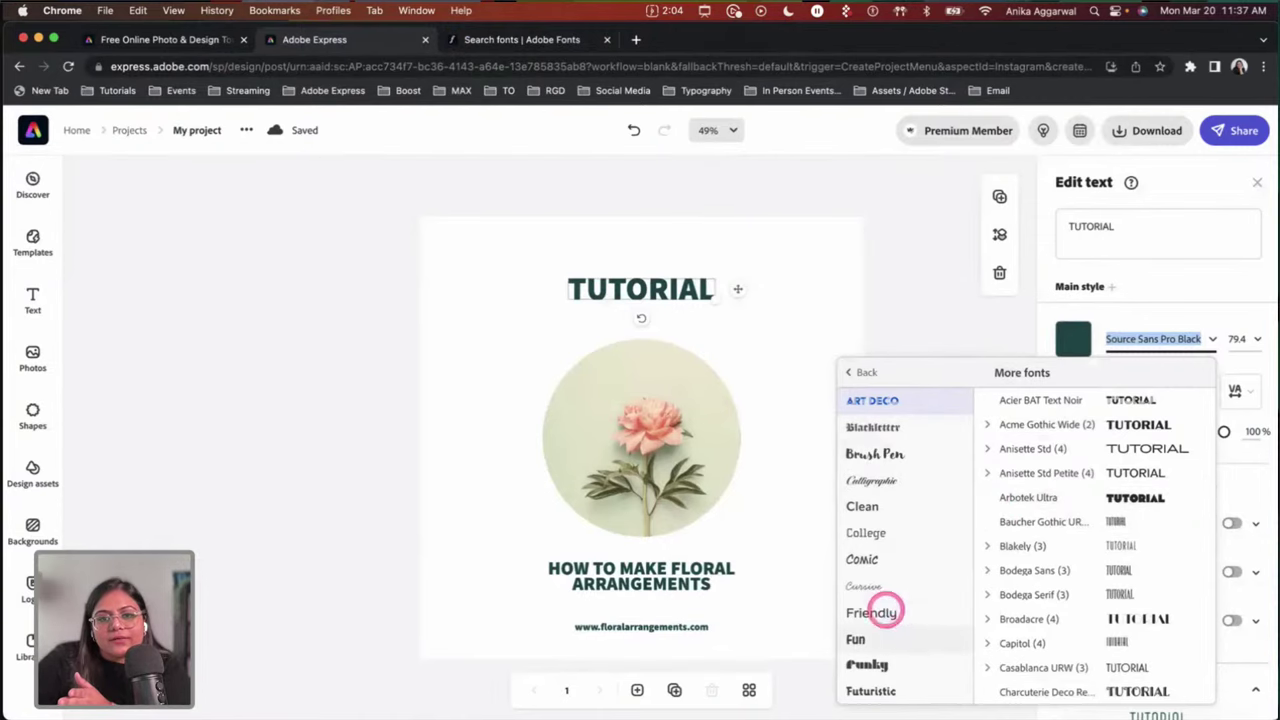
left_click(522, 40)
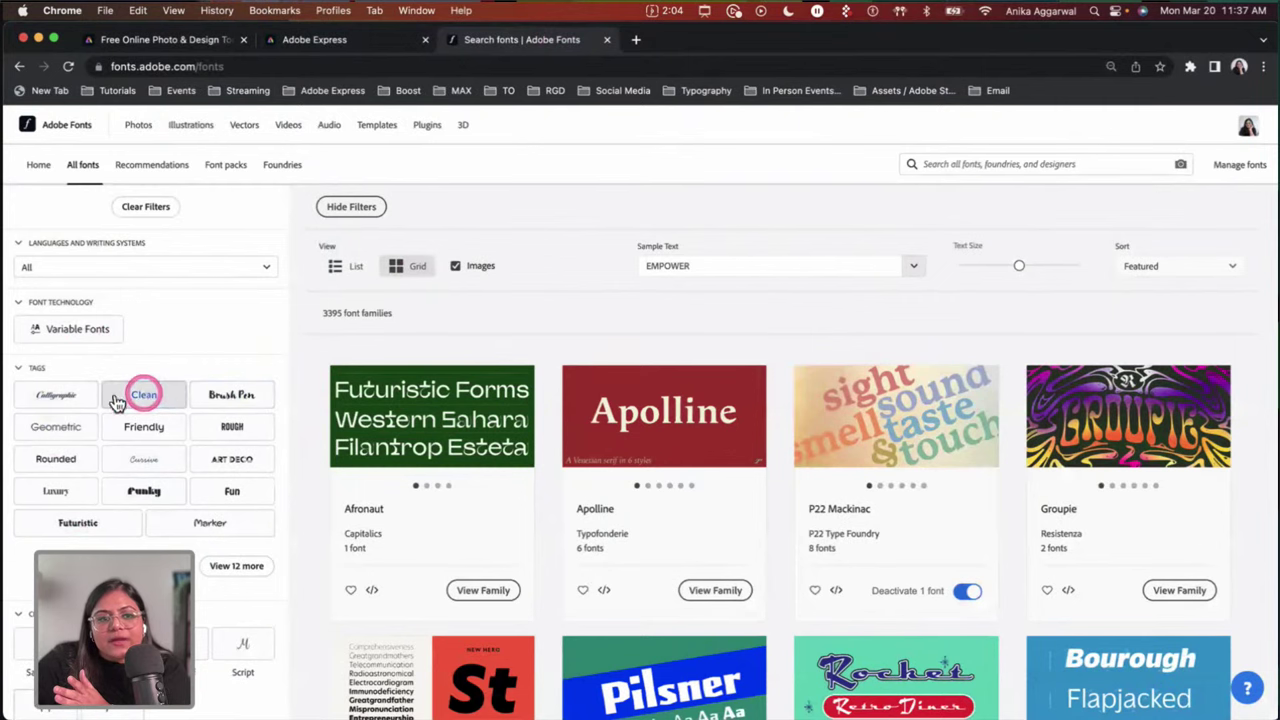
left_click(335, 39)
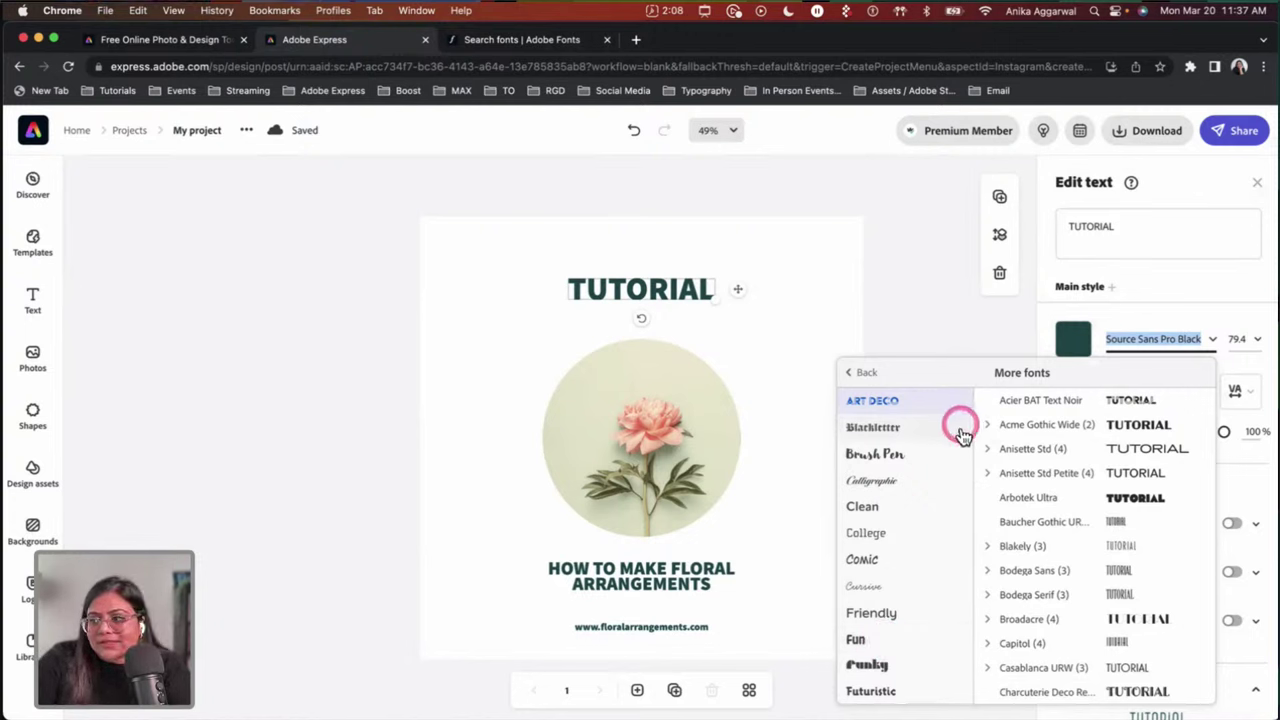
Step: Change the TUTORIAL heading's font to Alexander Quill Regular from the Calligraphic category
left_click(893, 482)
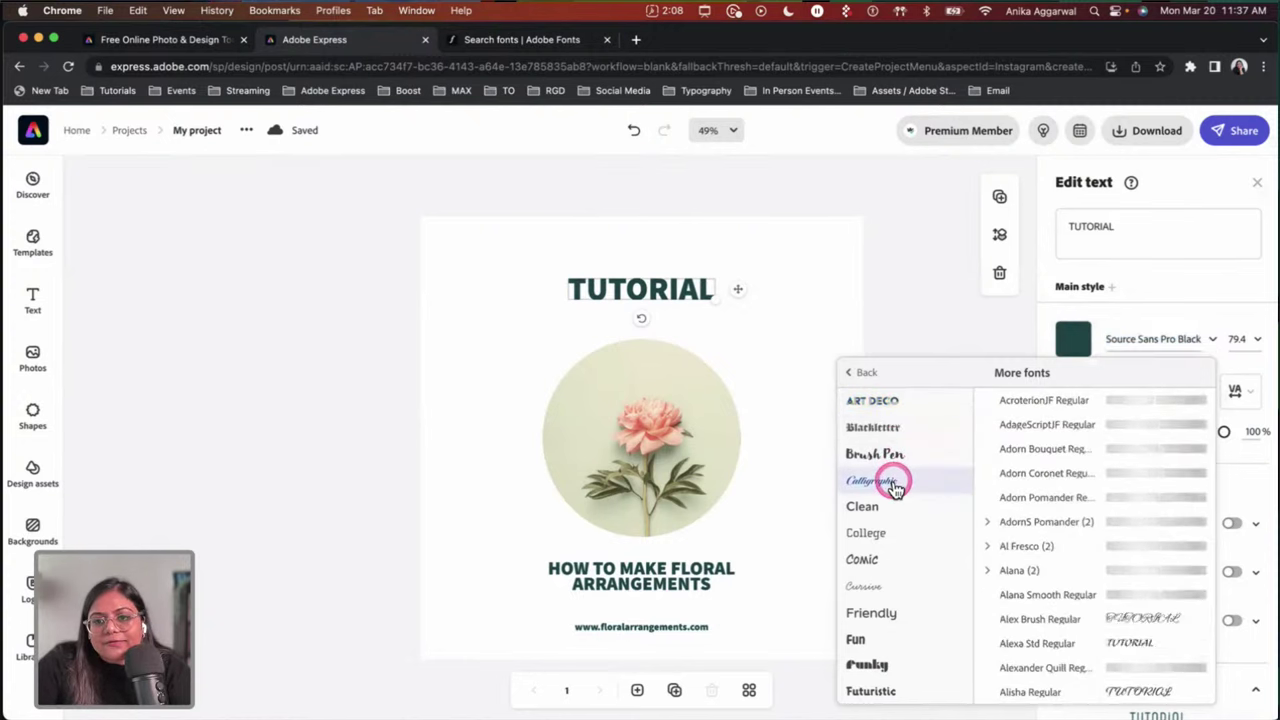
scroll(1035, 640, "down", 1)
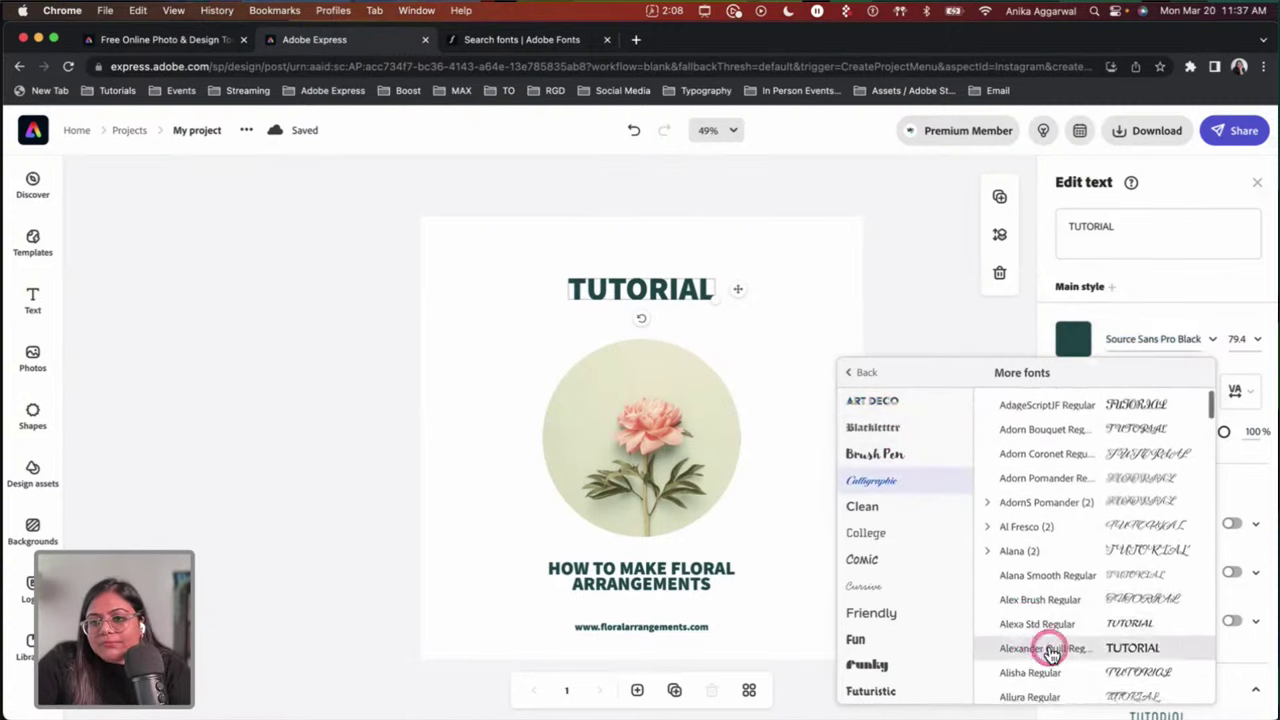
left_click(1045, 649)
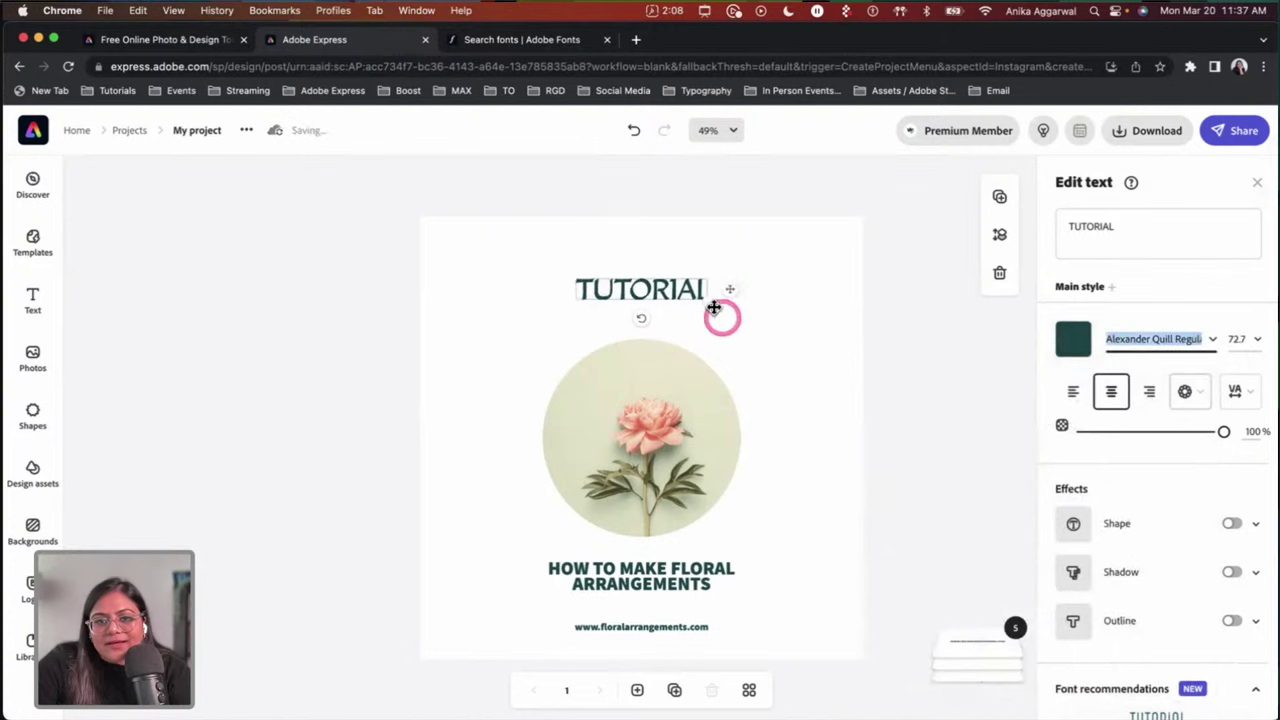
left_click_drag(723, 314, 703, 296)
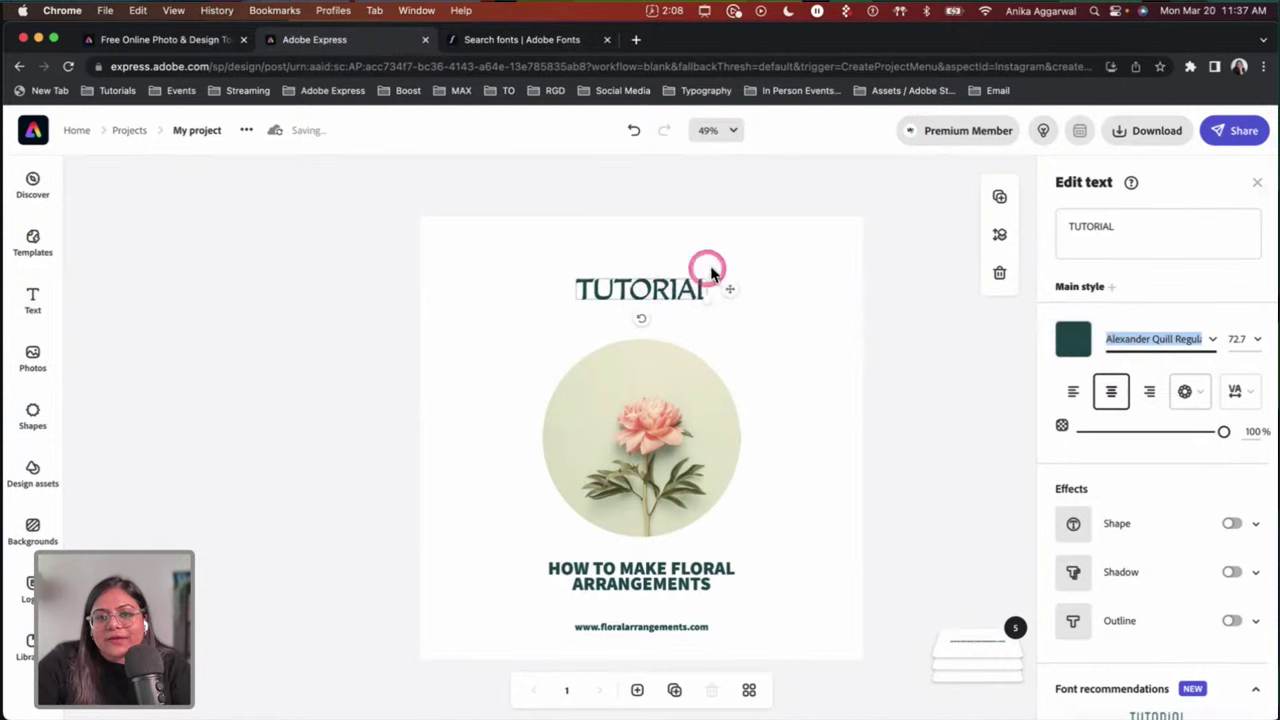
Step: Examine the TUTORIAL heading's lettering at 100% zoom, then check the whole post at 50%
left_click(733, 131)
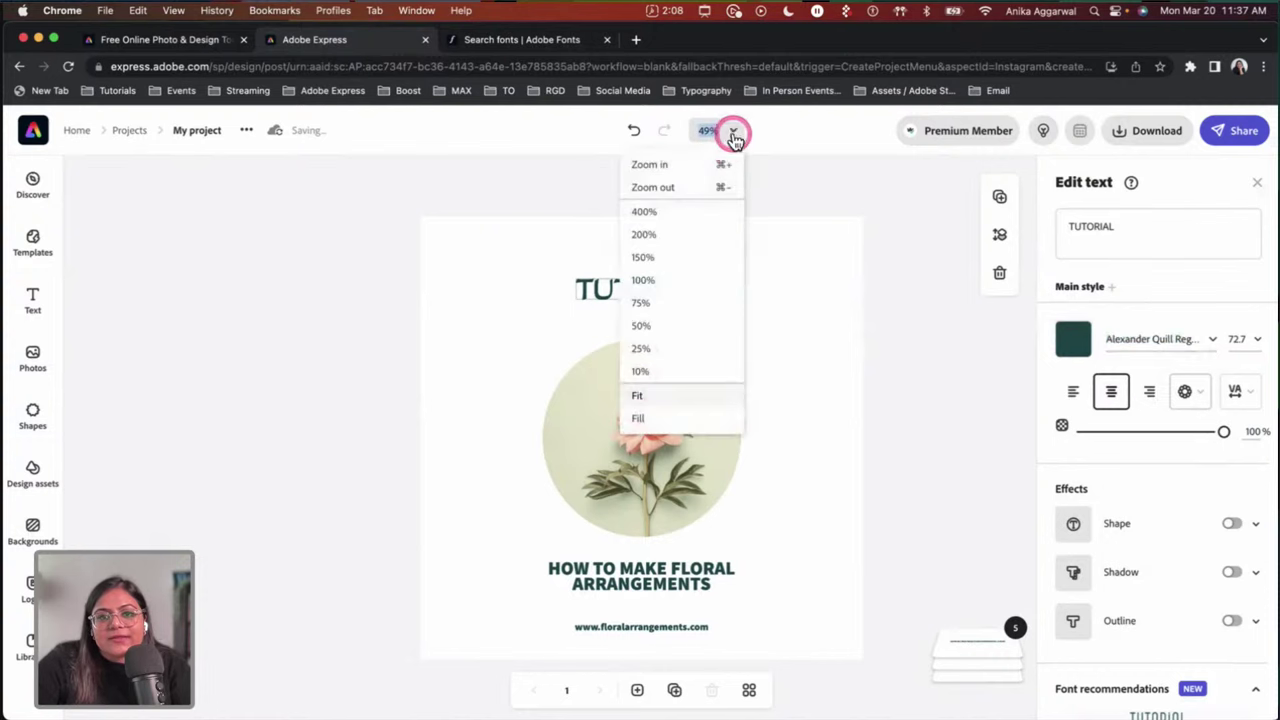
left_click(668, 283)
left_click(669, 350)
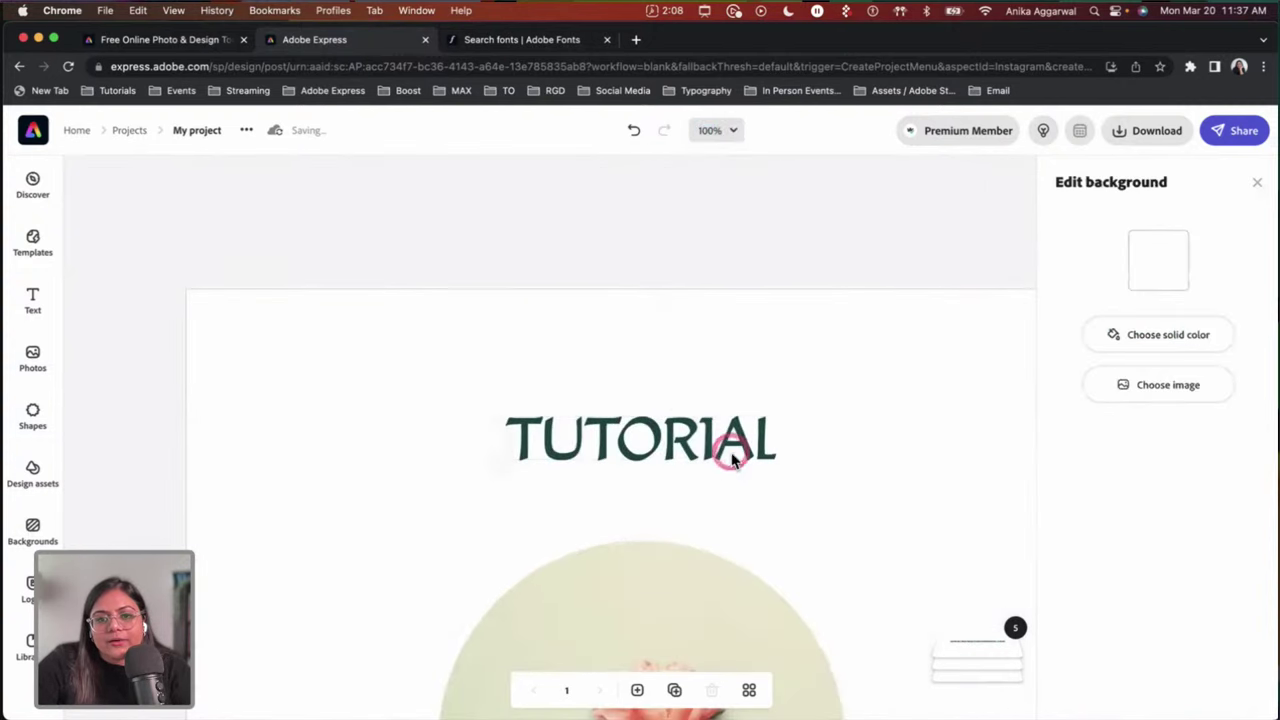
left_click(677, 521)
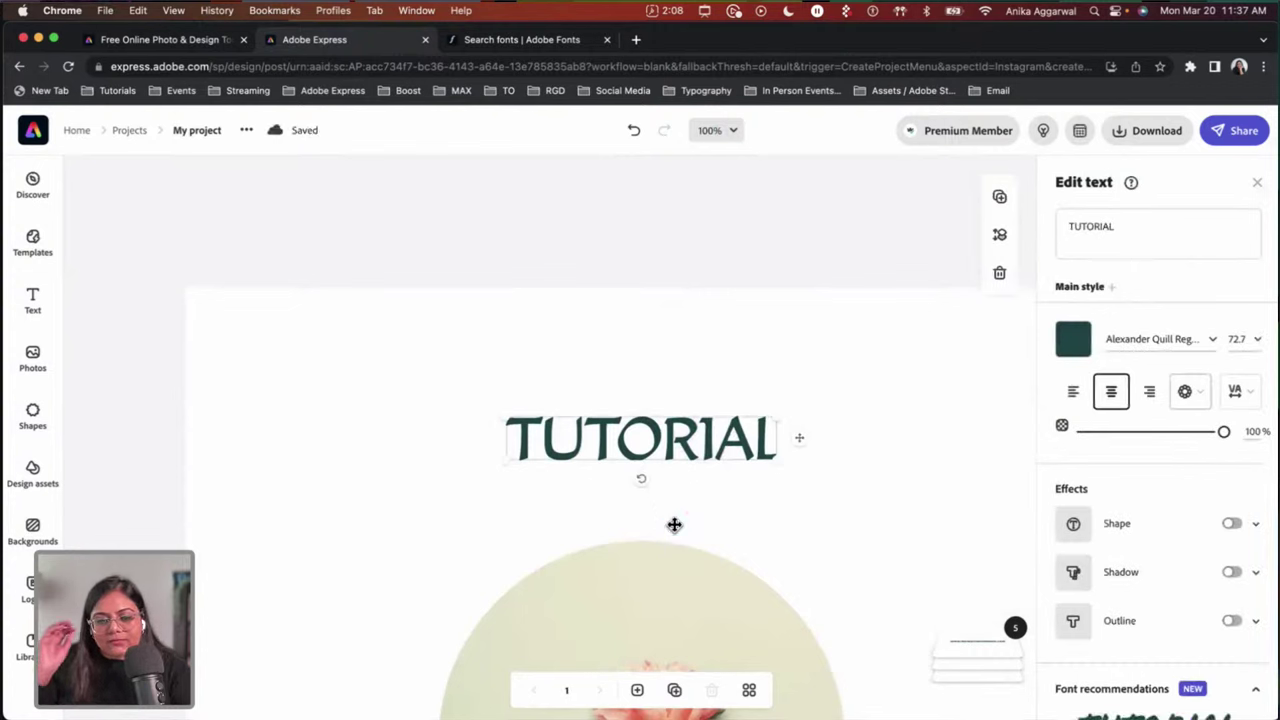
left_click(736, 389)
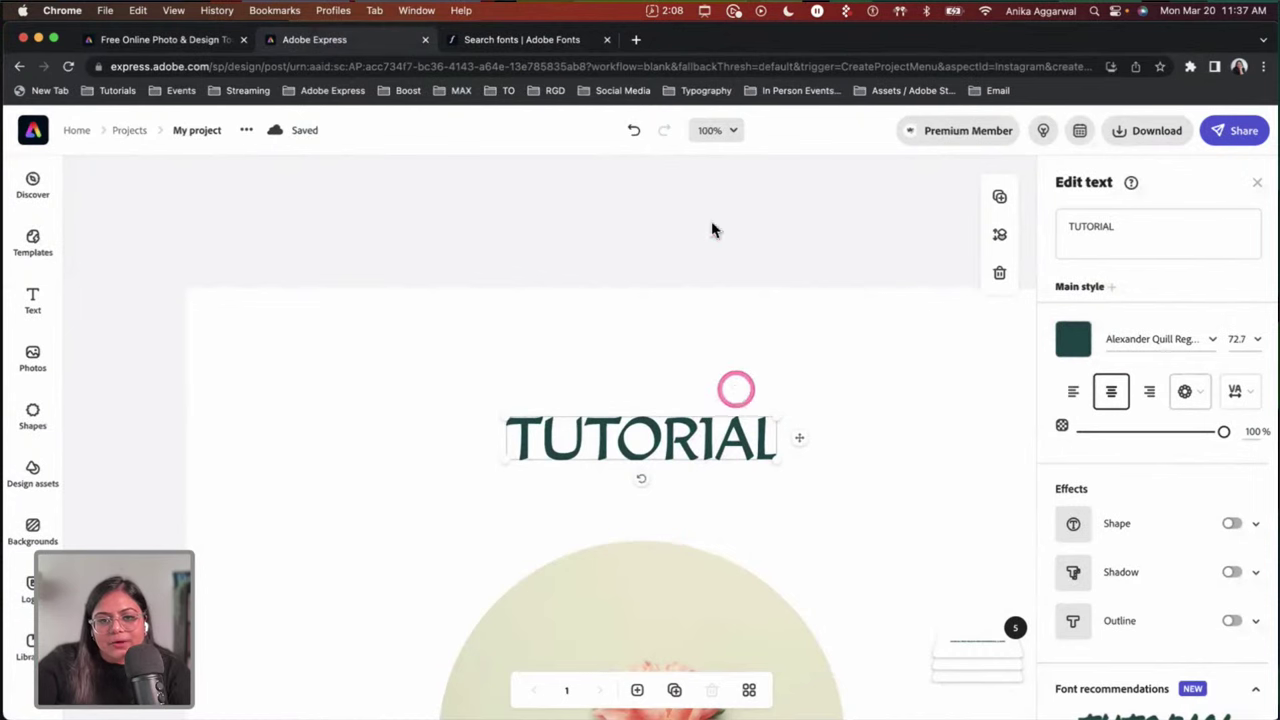
left_click(720, 140)
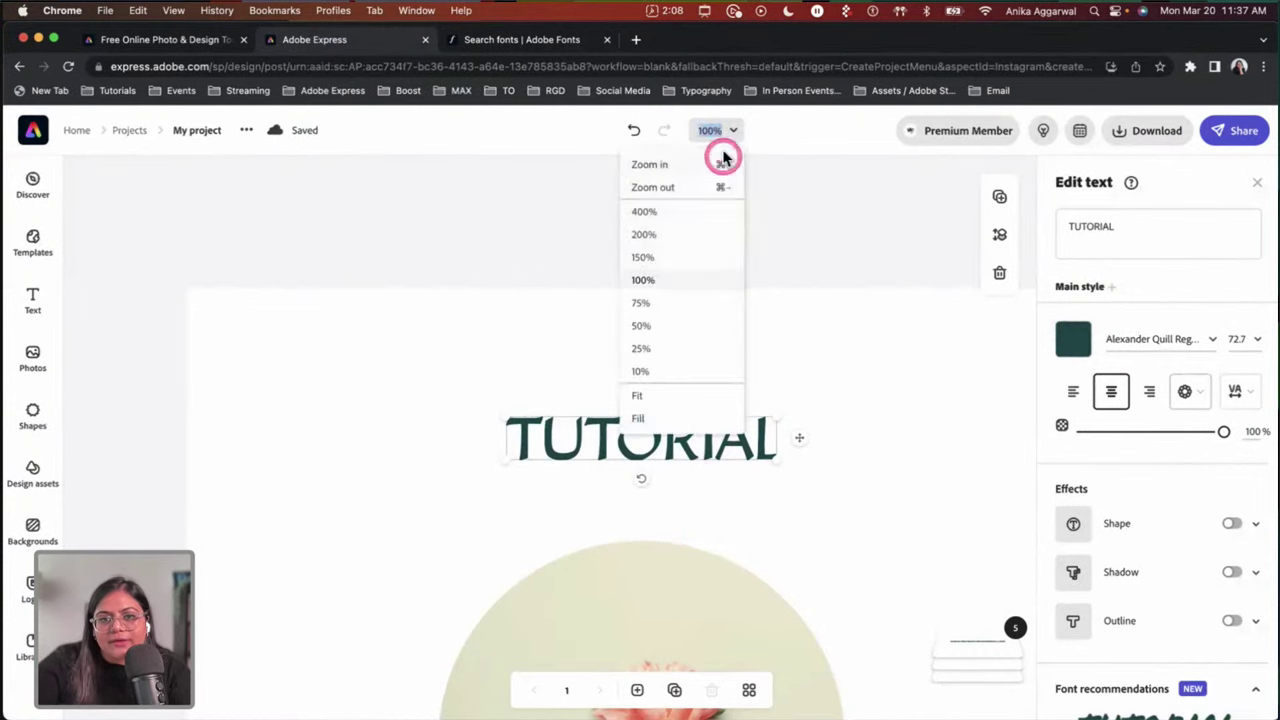
left_click(673, 323)
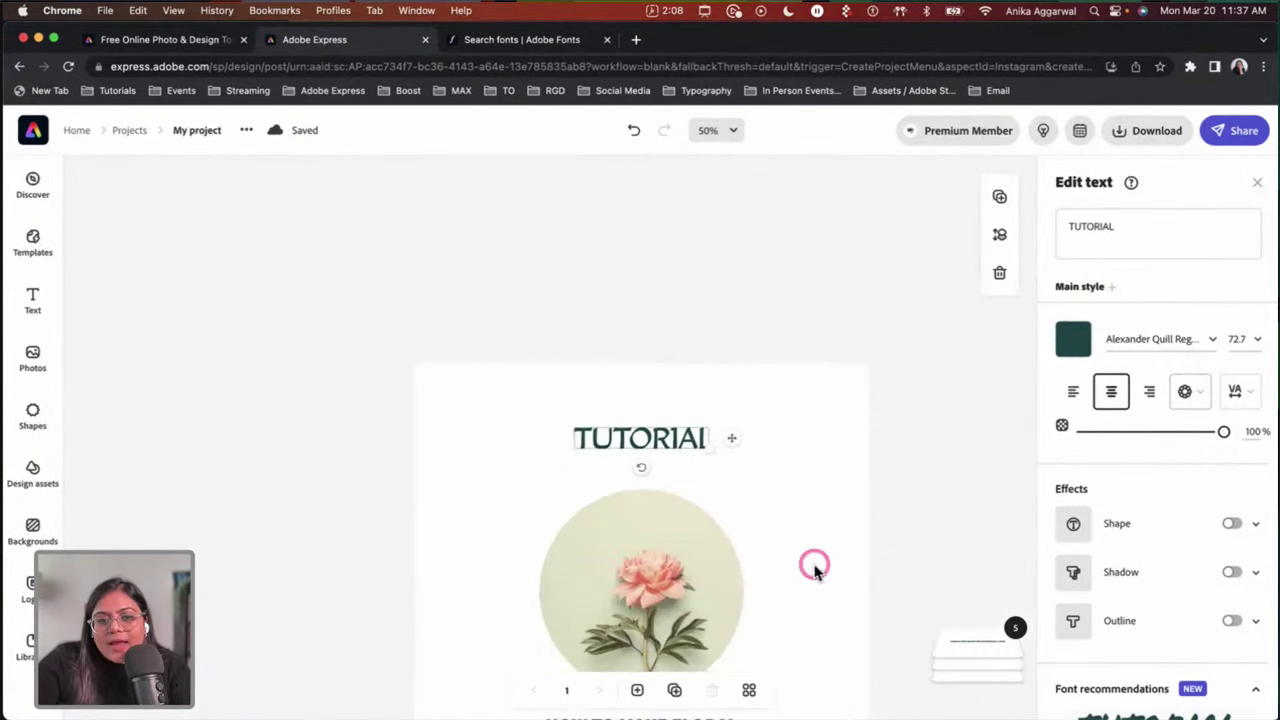
left_click(812, 565)
scroll(810, 562, "down", 3)
scroll(771, 529, "up", 2)
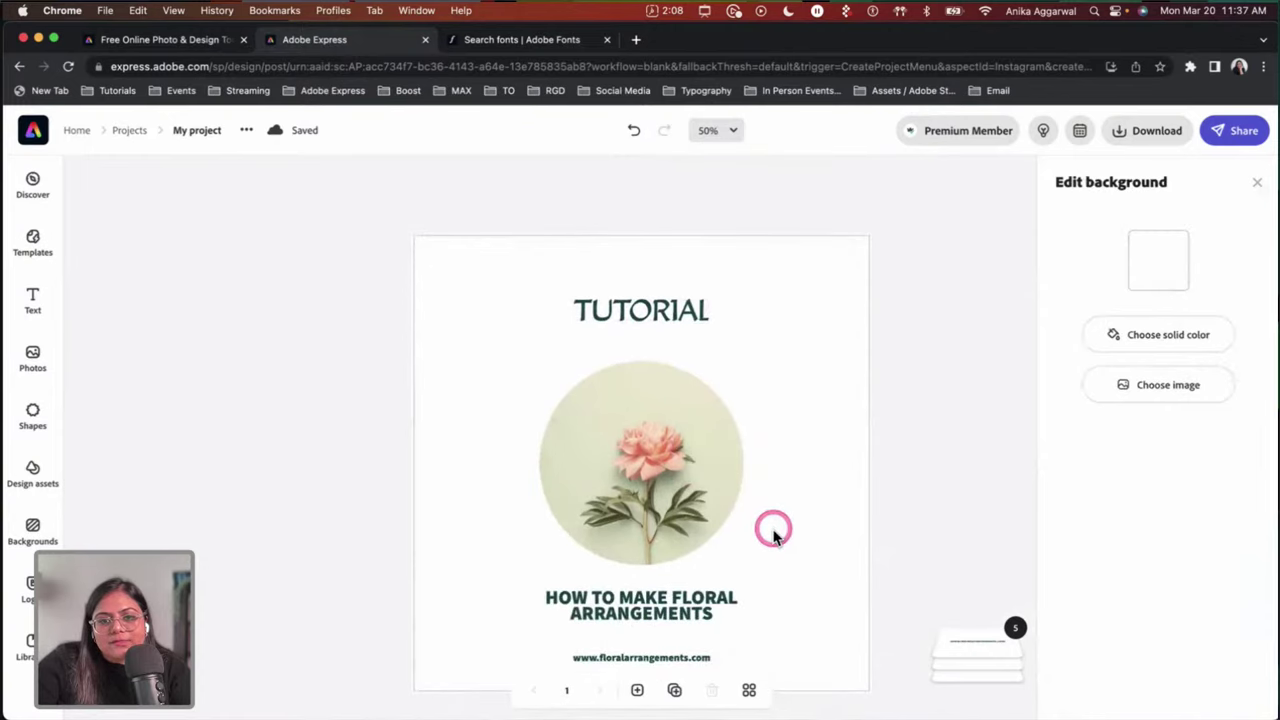
Step: Change the font of the HOW TO MAKE FLORAL ARRANGEMENTS caption to Degular Medium
left_click(714, 128)
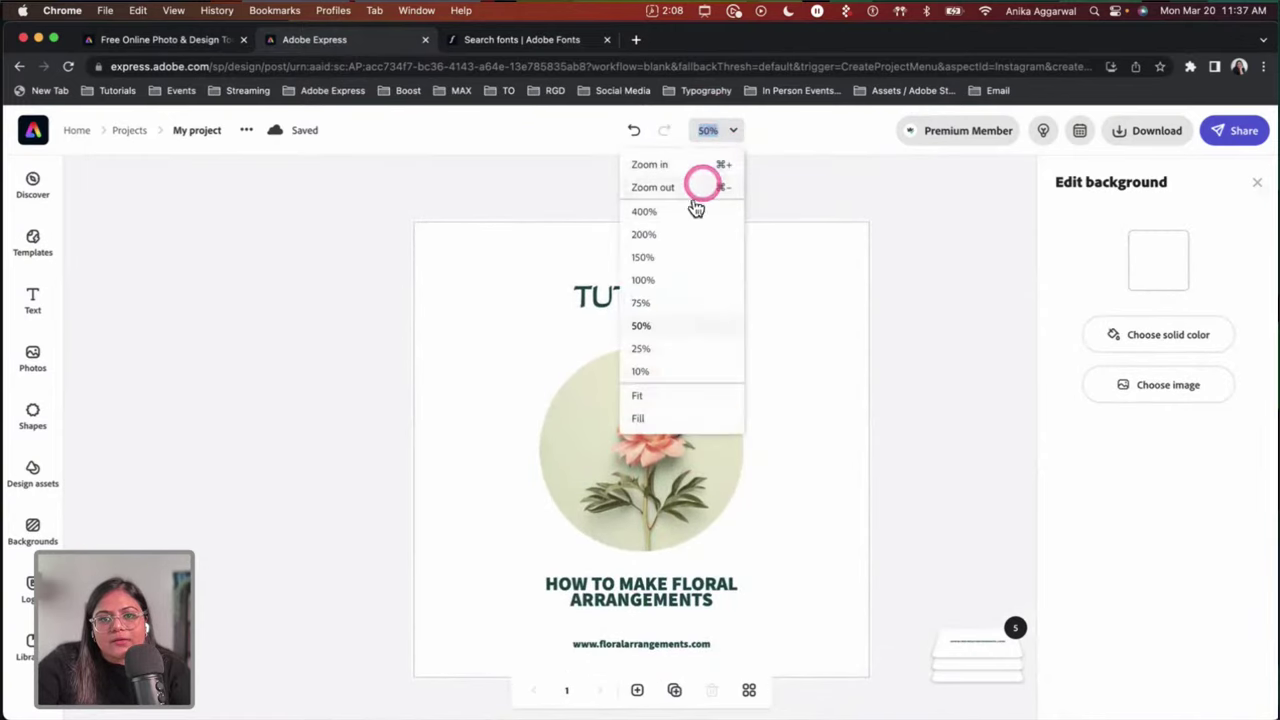
left_click(668, 303)
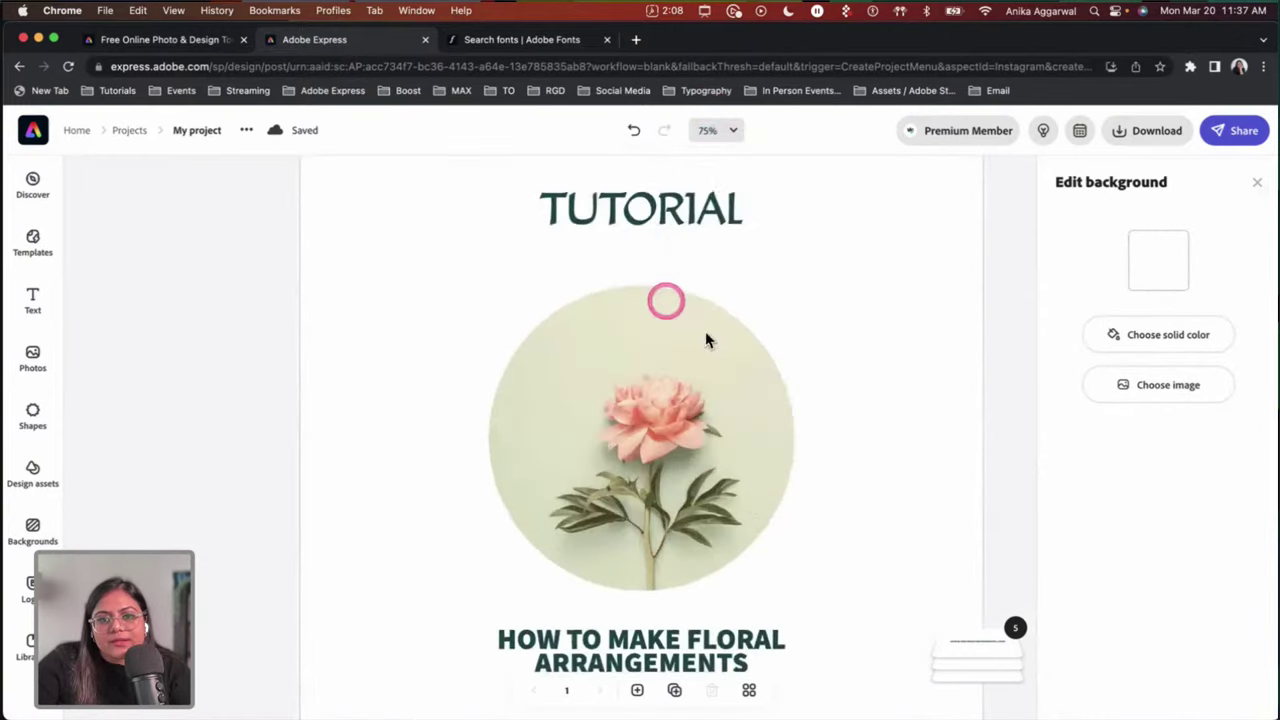
left_click(645, 645)
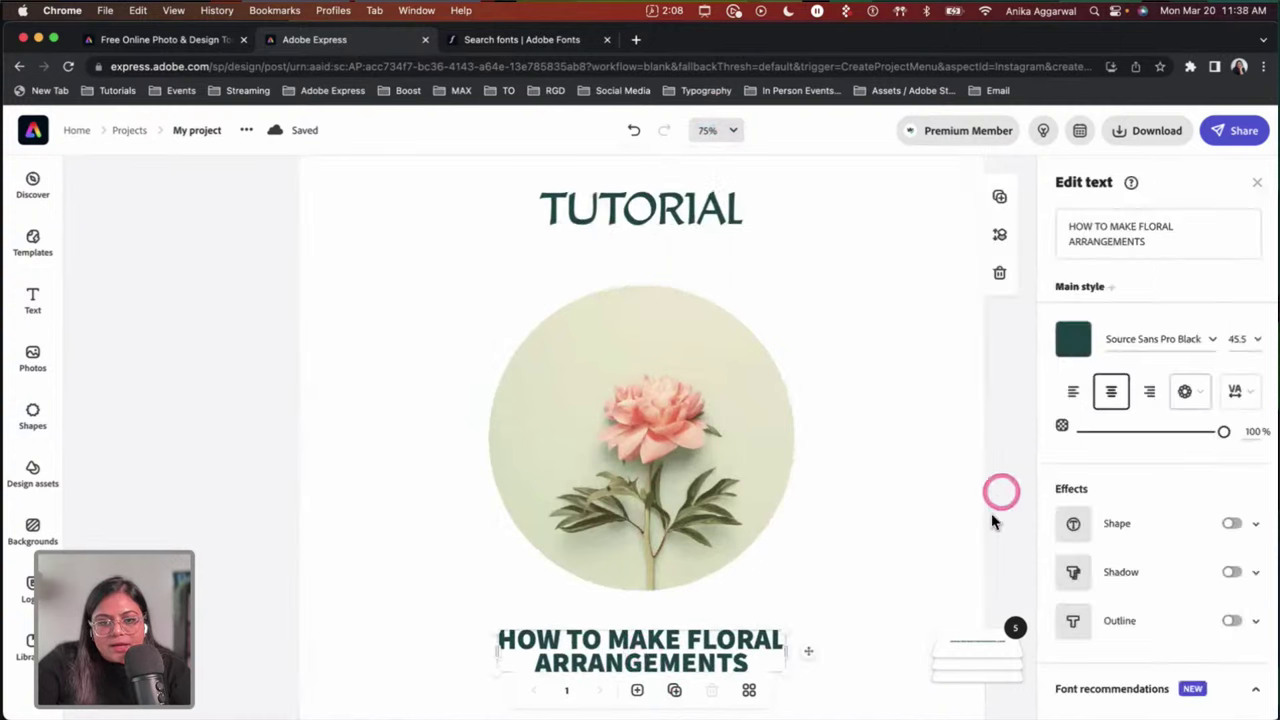
left_click(1155, 338)
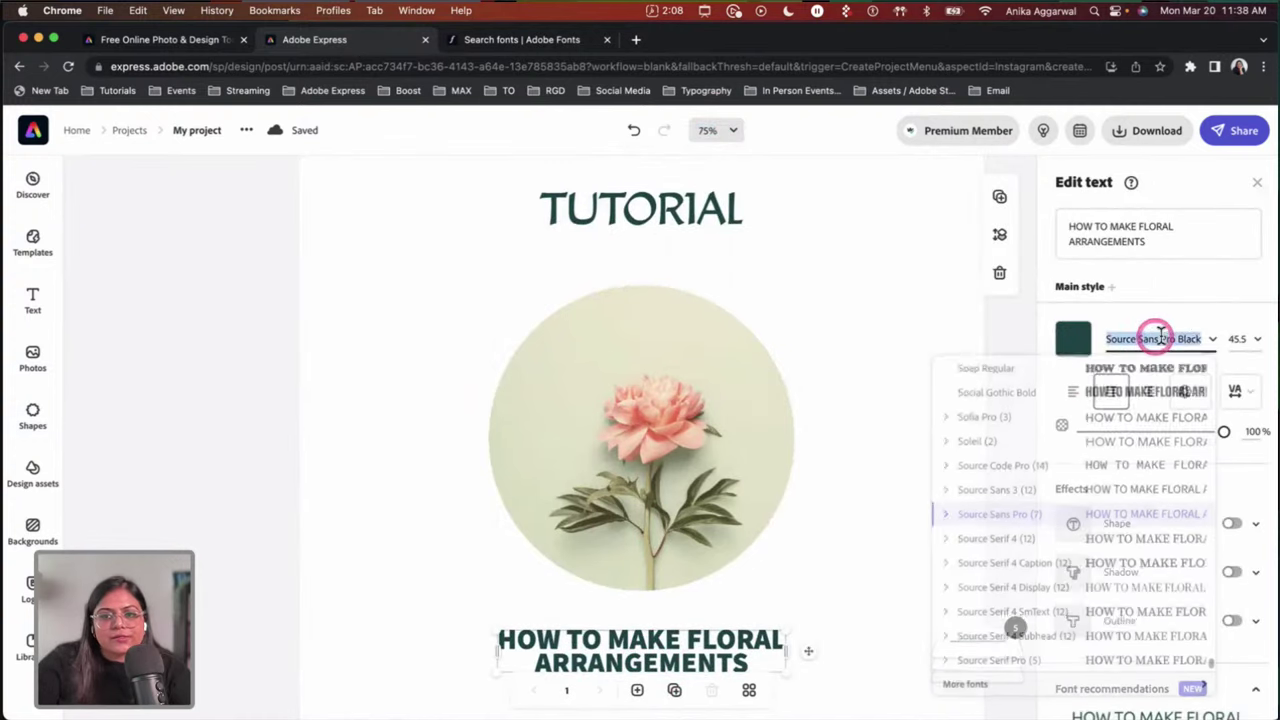
type("degul")
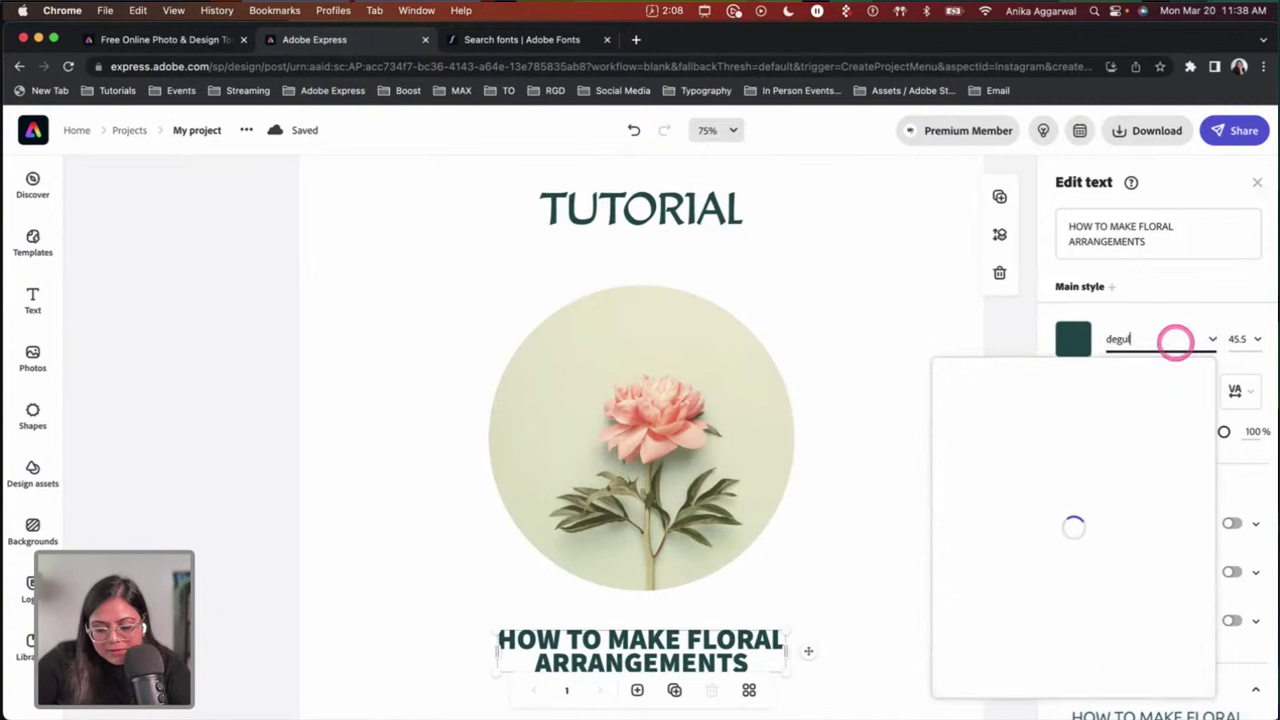
type("ar")
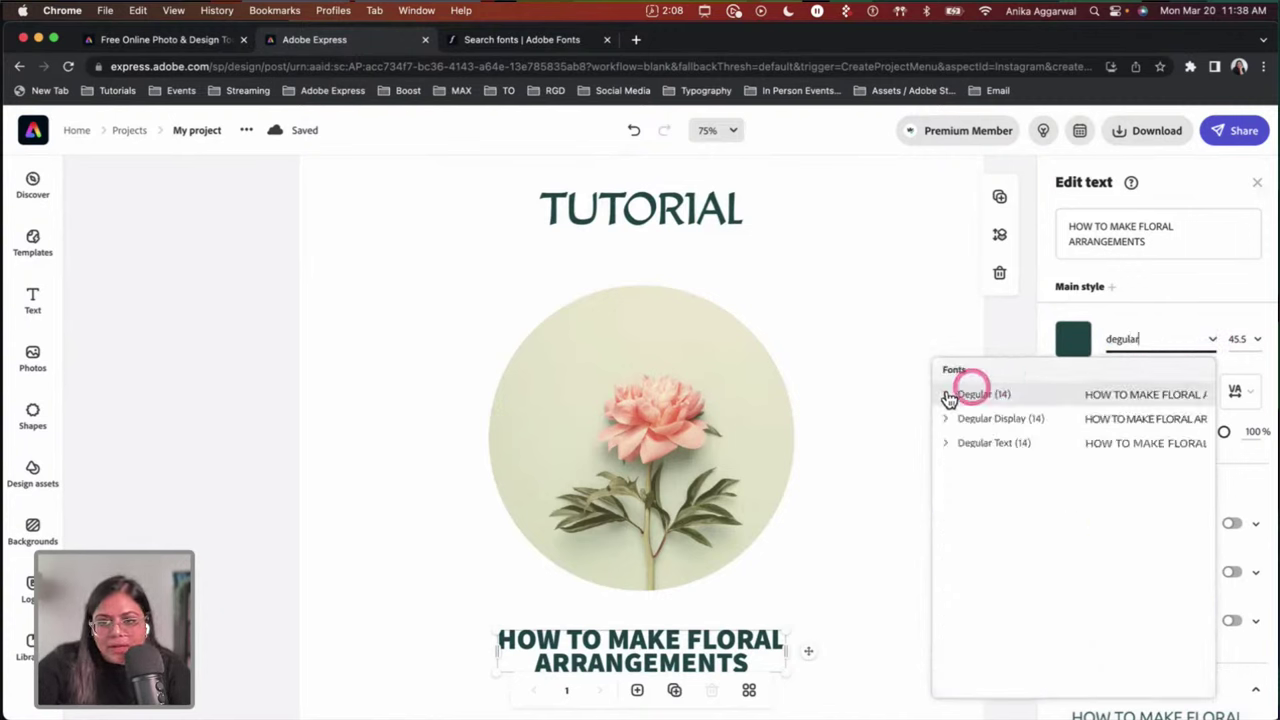
left_click(948, 396)
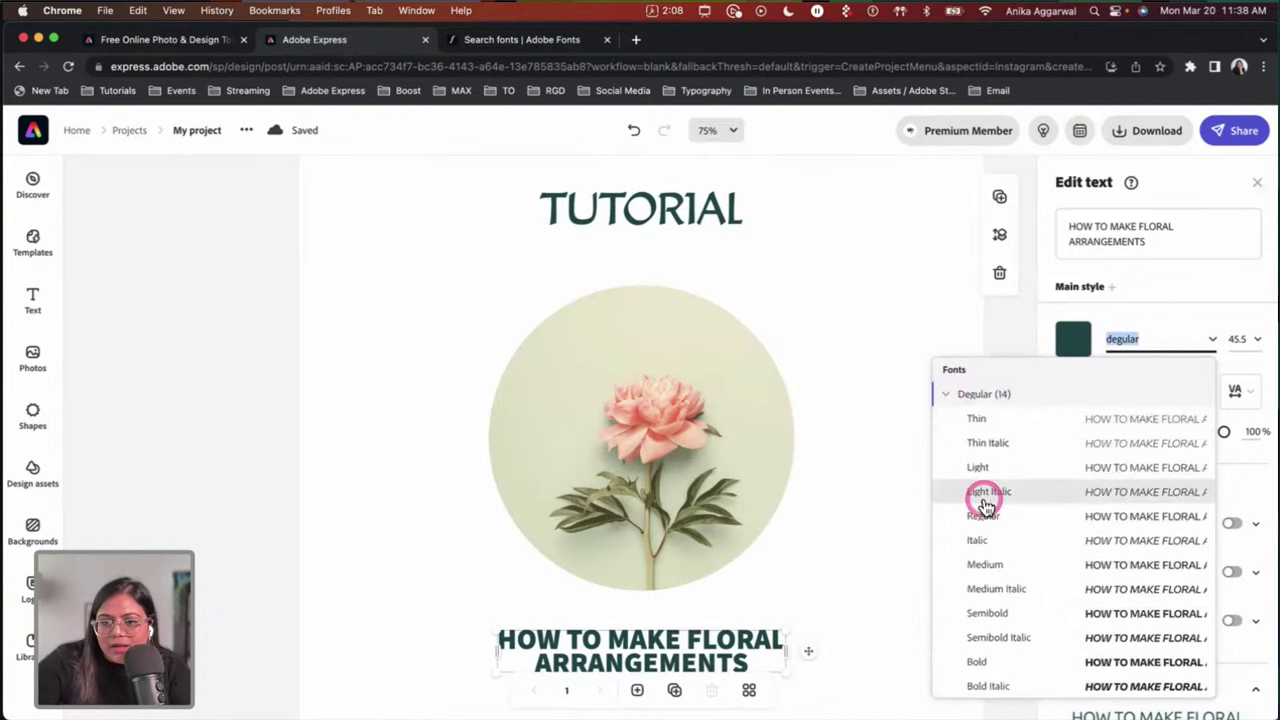
scroll(1000, 508, "down", 3)
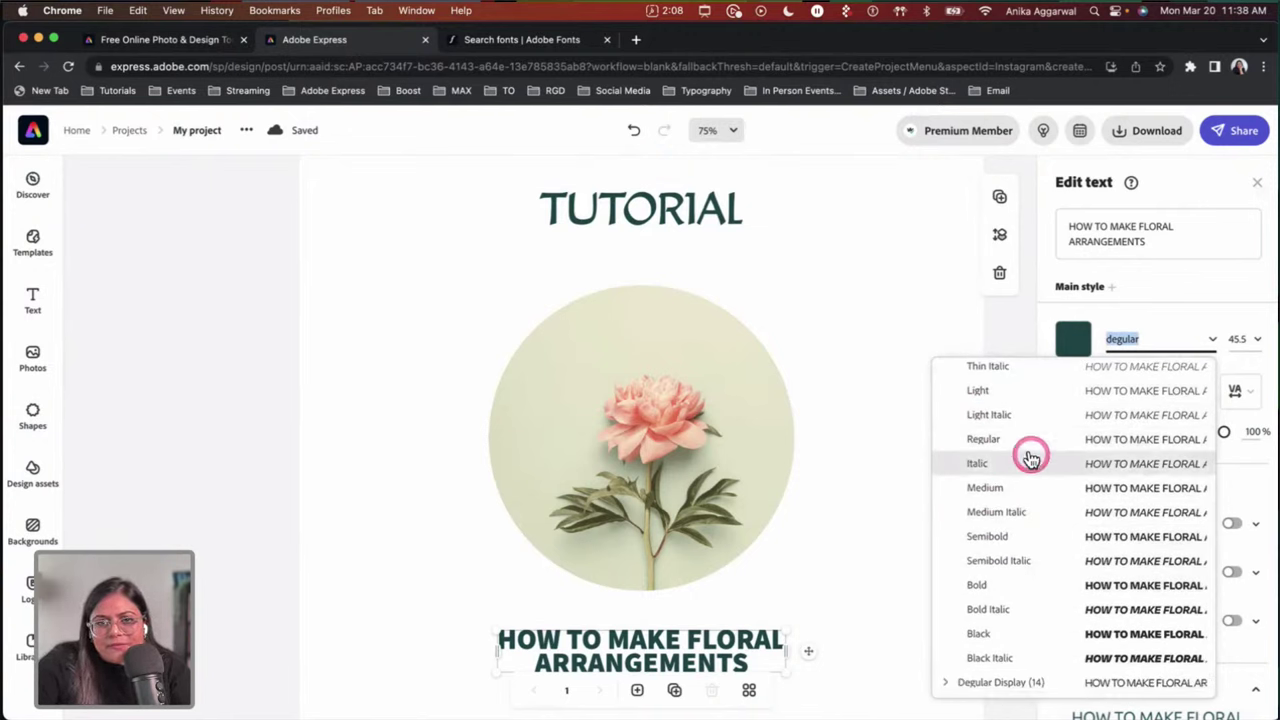
left_click(1000, 487)
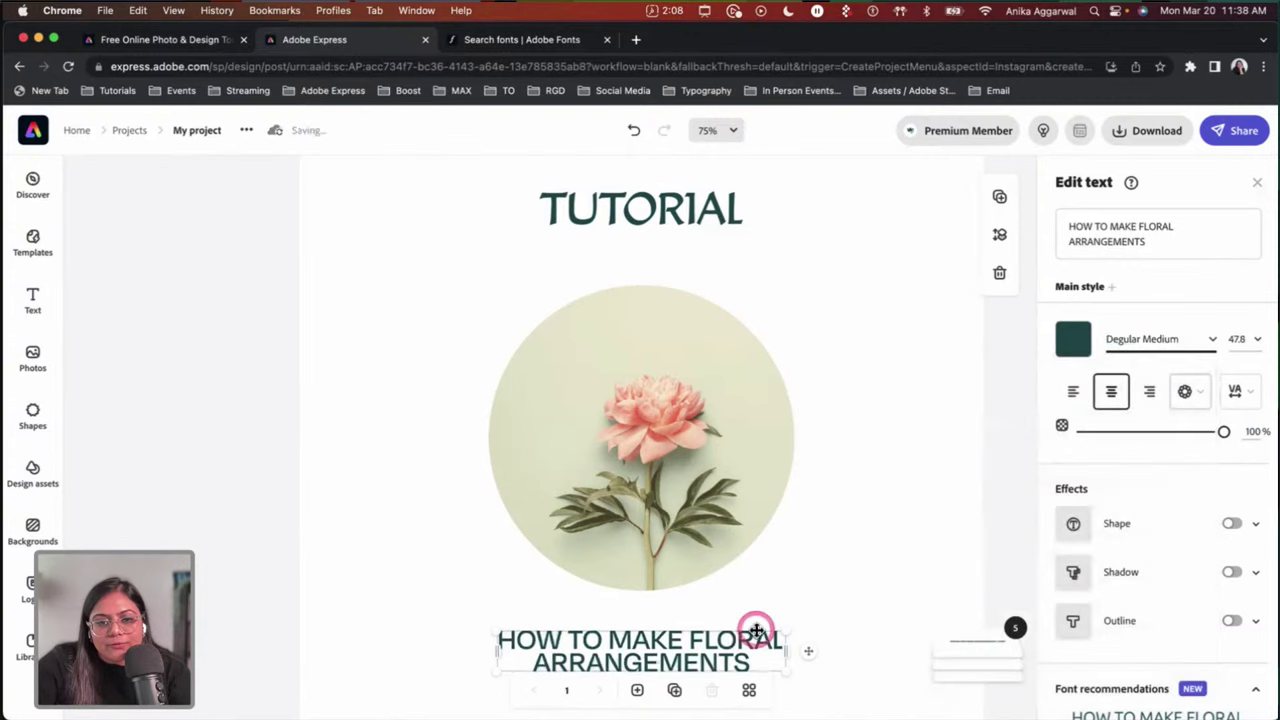
Step: Scale the floral arrangements caption down to a font size of about 40.9 and centre it just below the peony photo
left_click_drag(778, 668, 760, 640)
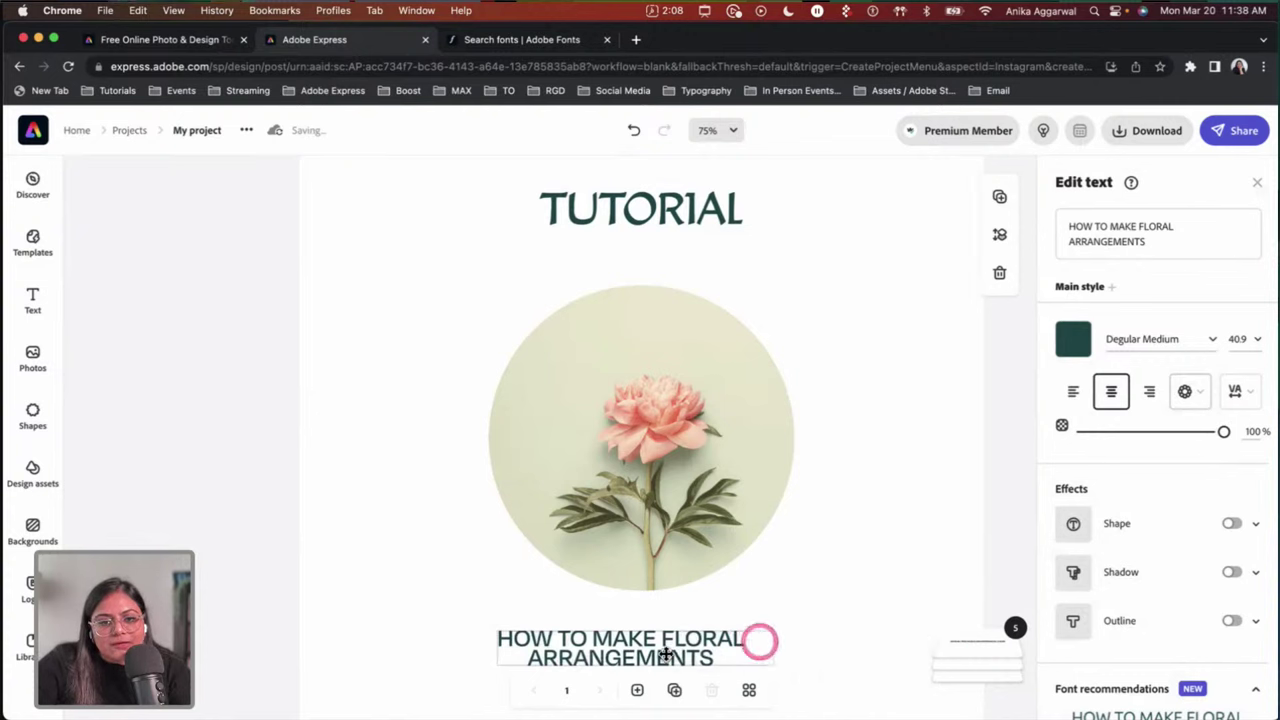
left_click_drag(651, 660, 673, 645)
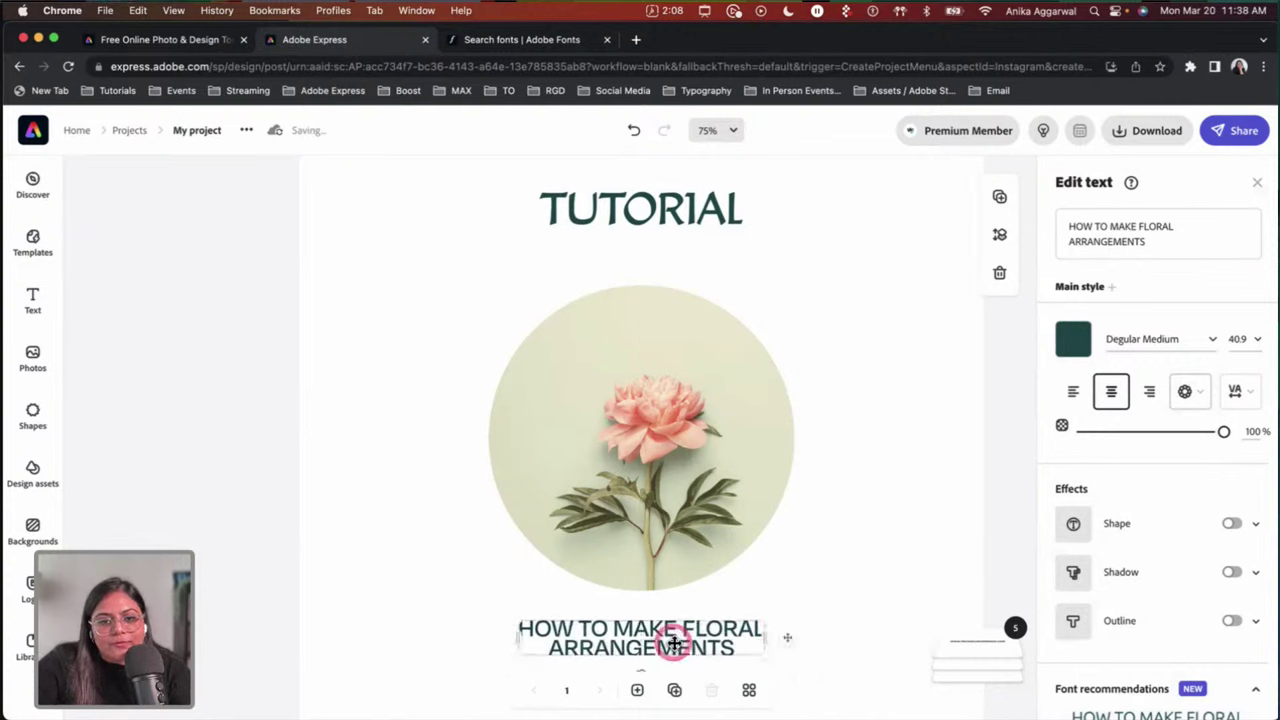
left_click(795, 590)
scroll(855, 529, "down", 2)
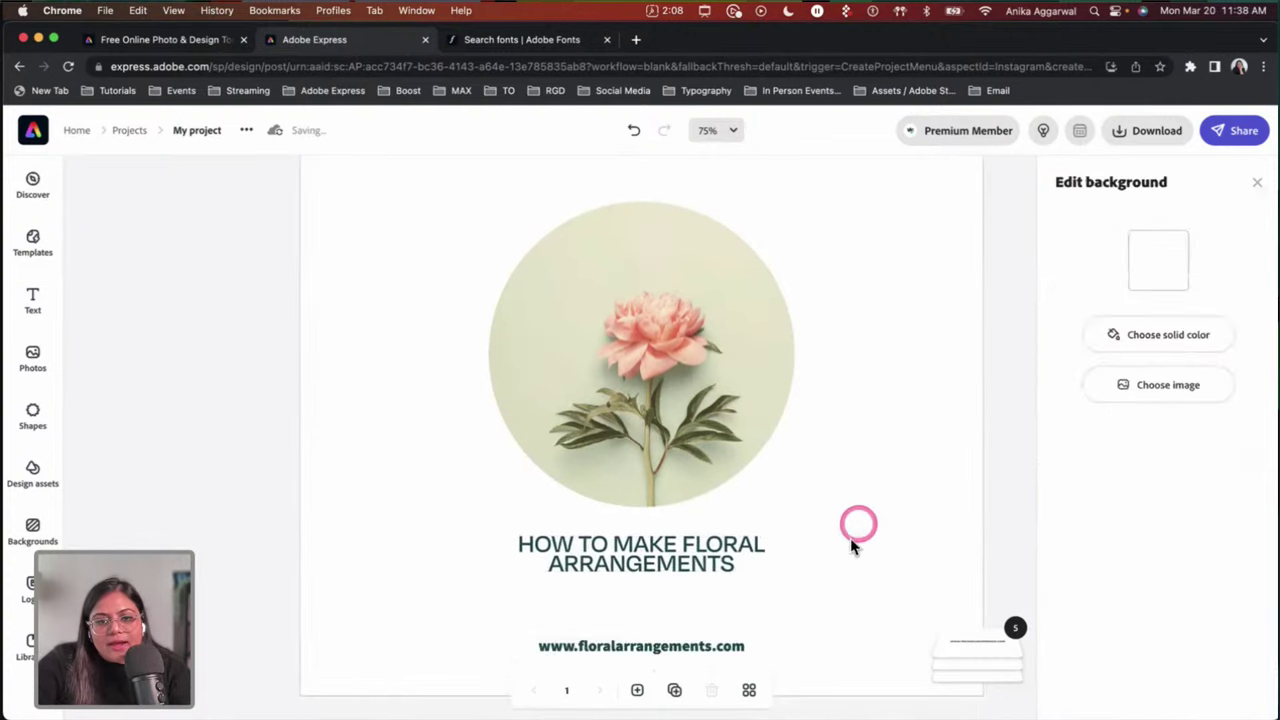
left_click(656, 645)
left_click(1140, 340)
type("degular")
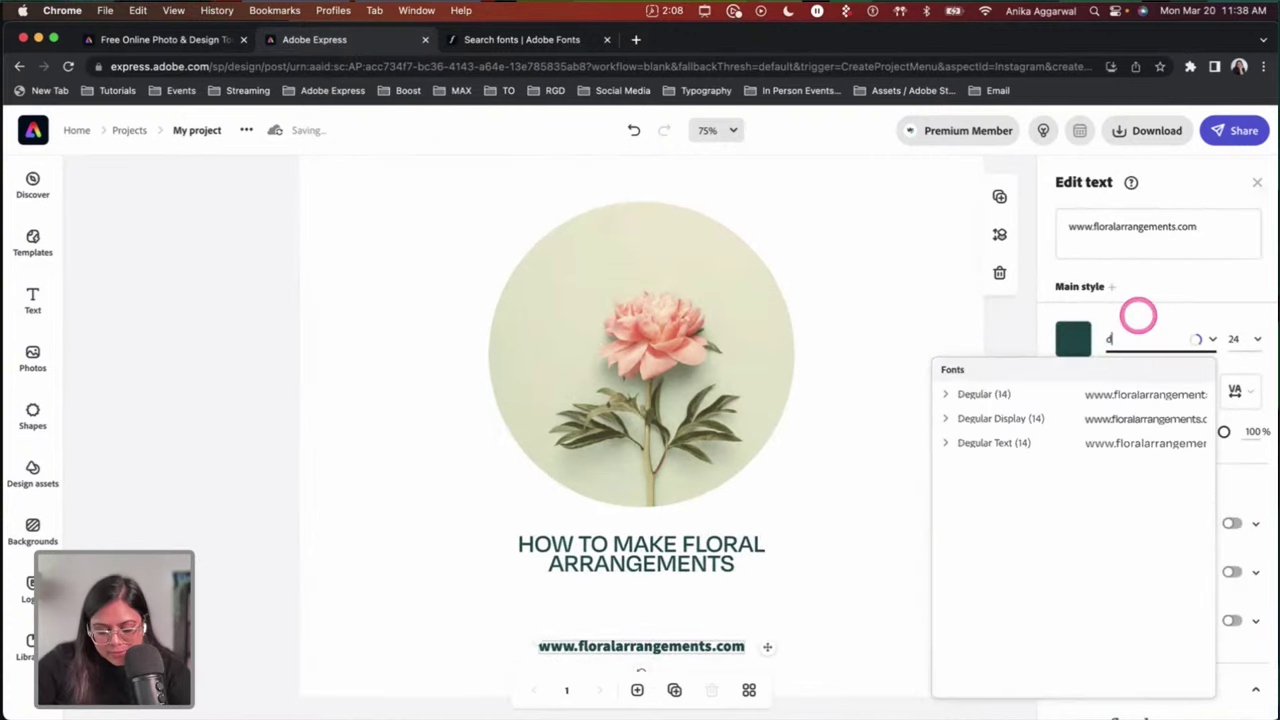
left_click(960, 396)
left_click(988, 452)
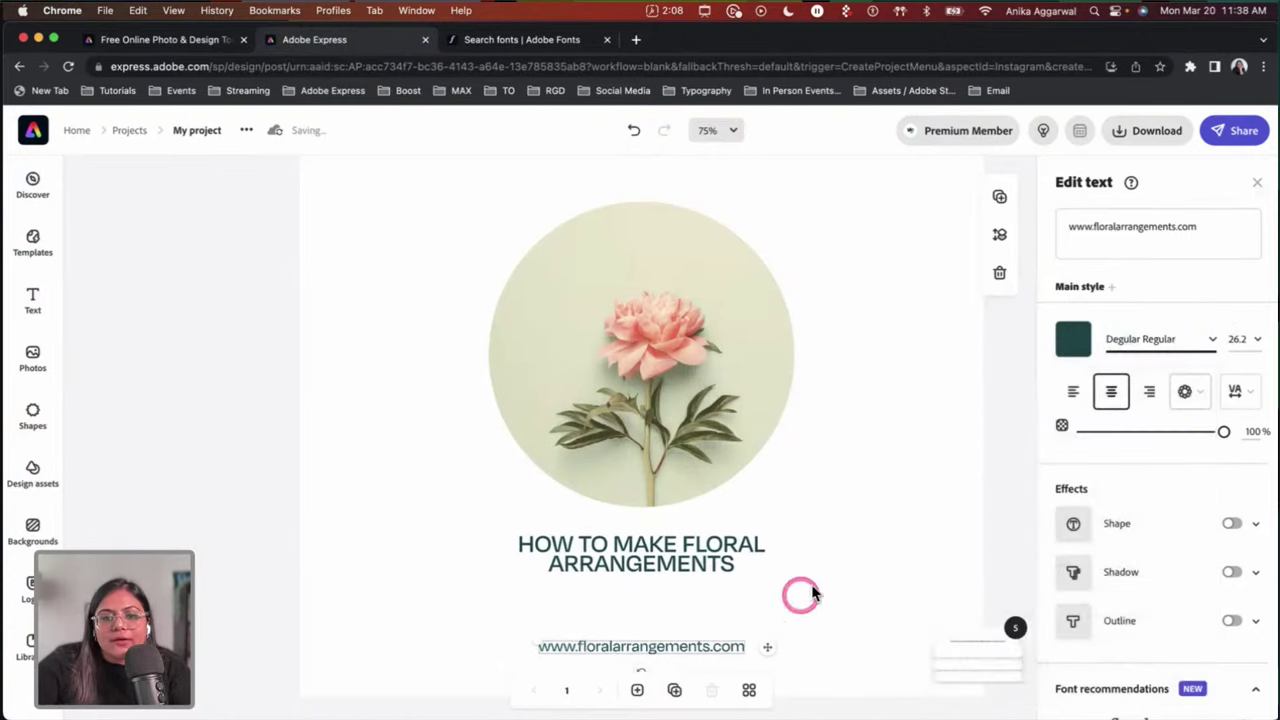
left_click(850, 557)
left_click(231, 453)
key("super+minus")
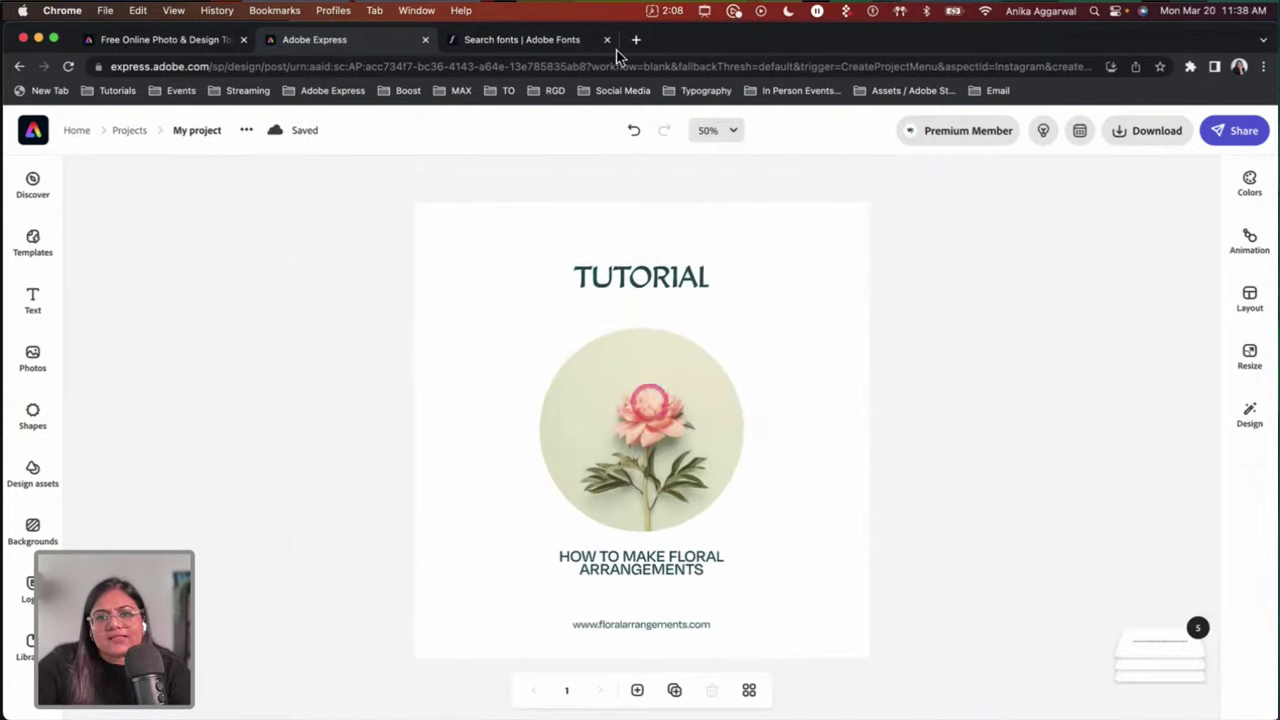
Step: Add a basic rectangle at the post's left edge, about half the page wide and stretched to the full page height
left_click(34, 424)
left_click(99, 394)
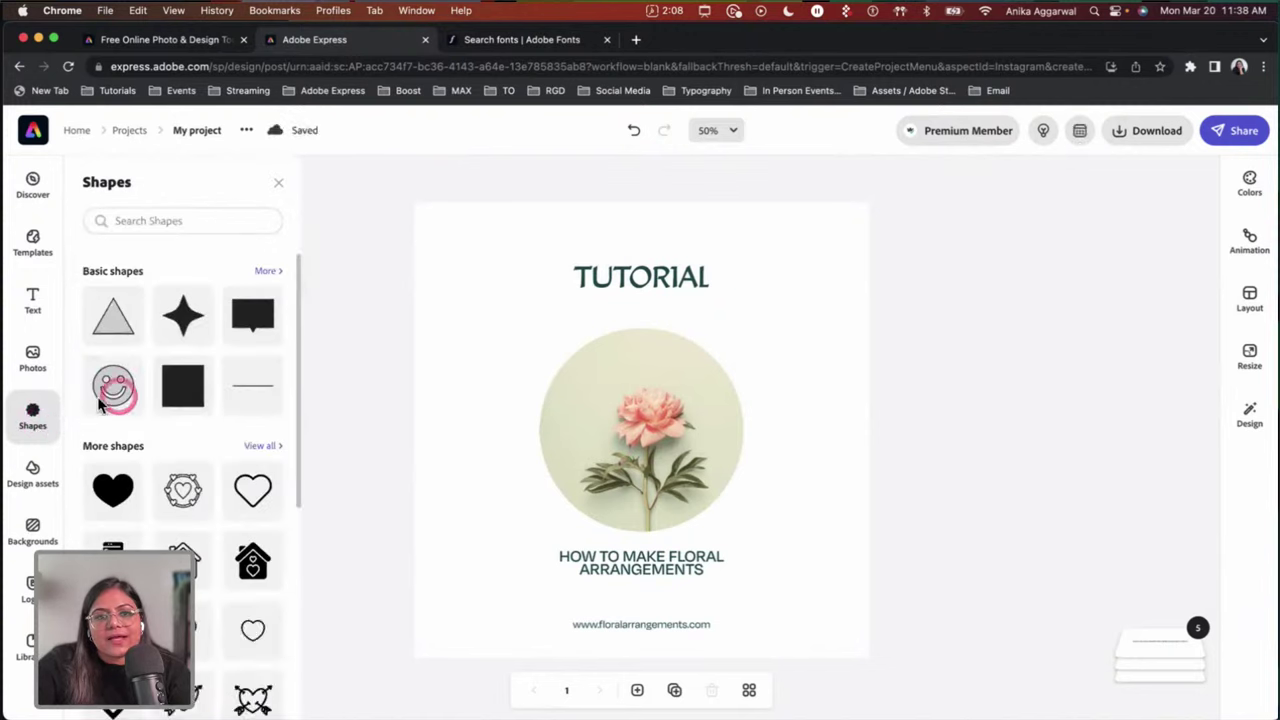
left_click(266, 273)
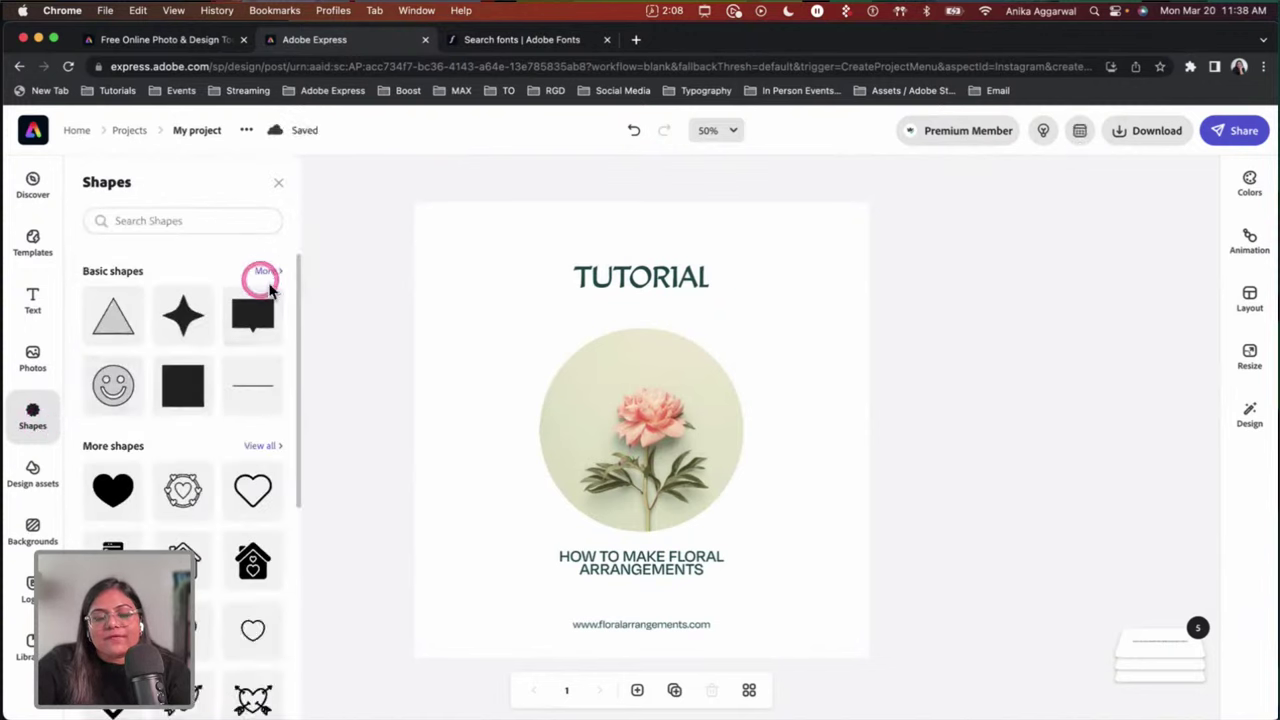
scroll(234, 404, "down", 1)
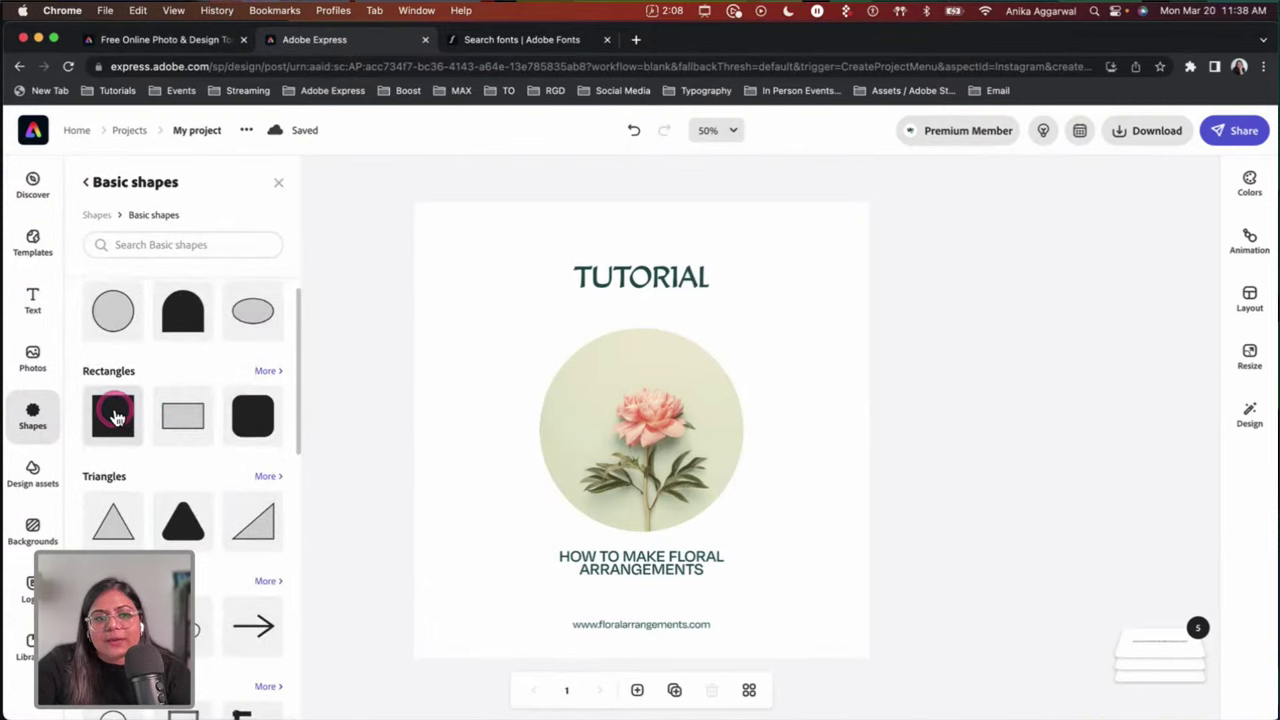
left_click_drag(614, 377, 653, 288)
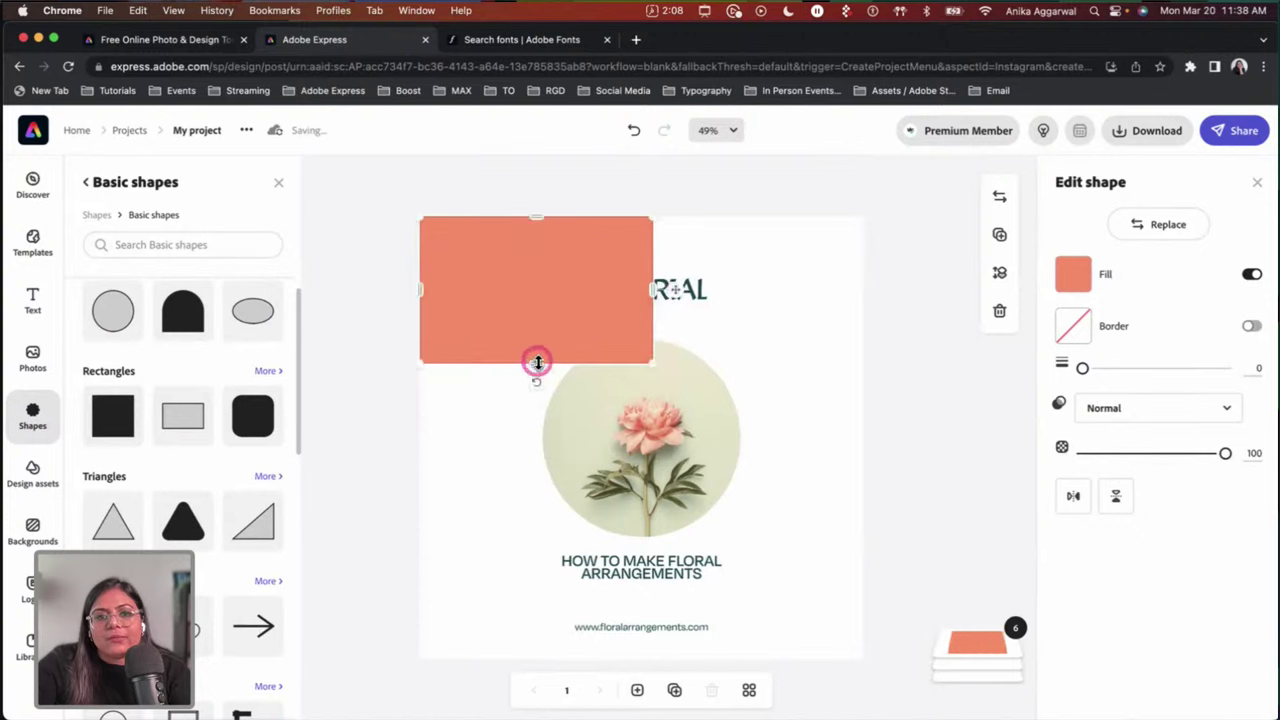
left_click_drag(537, 363, 550, 665)
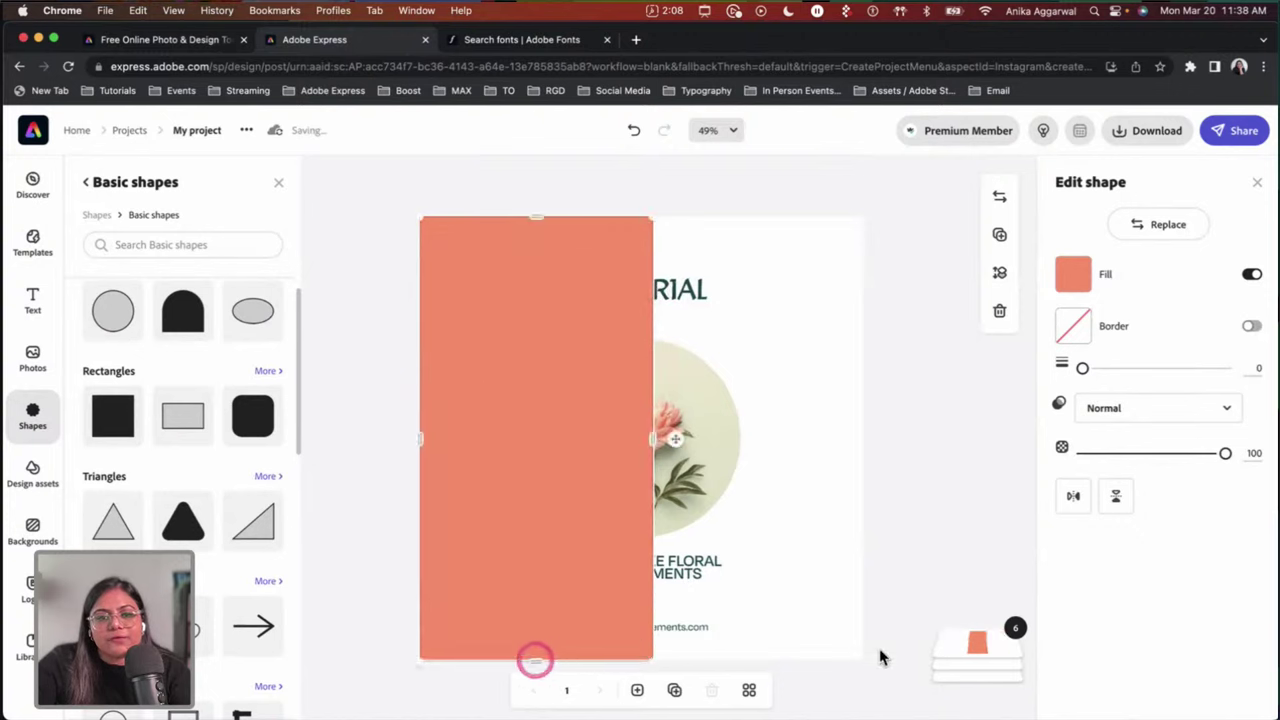
Step: Move the rectangle's layer beneath the texts and the peony photo, directly above the background
left_click(971, 652)
left_click(981, 682)
left_click(974, 655)
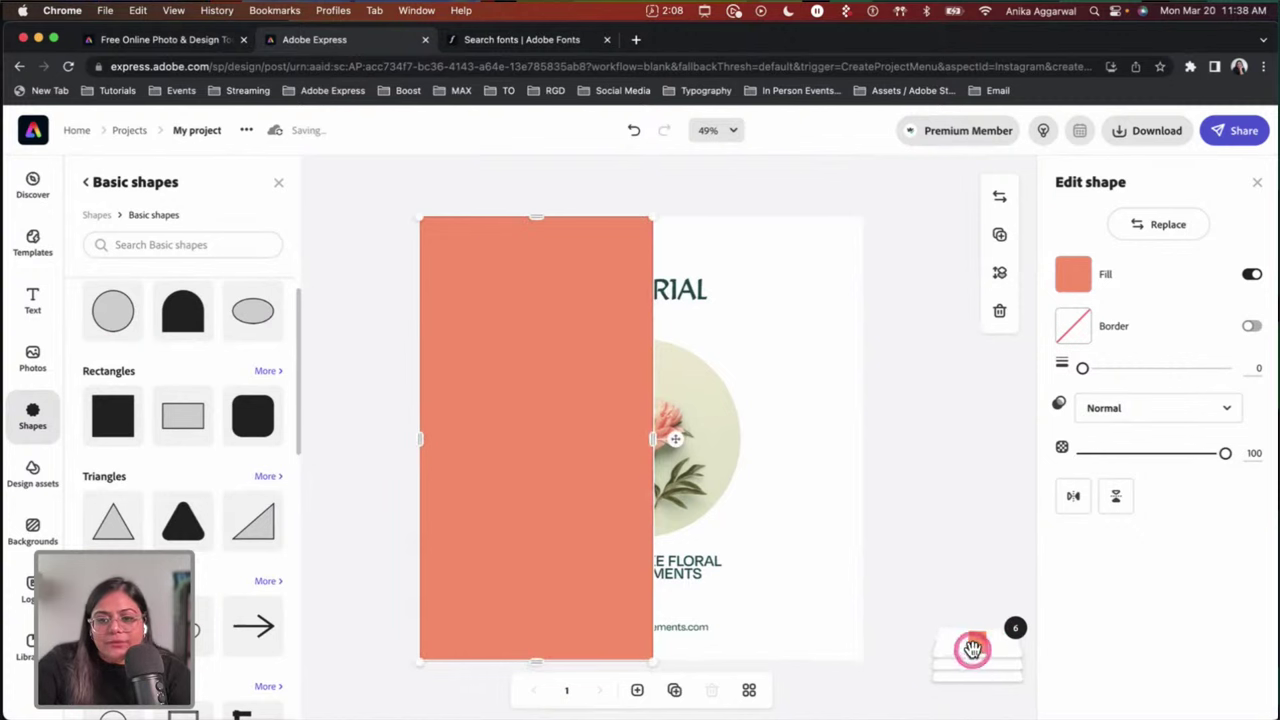
left_click_drag(979, 446, 984, 624)
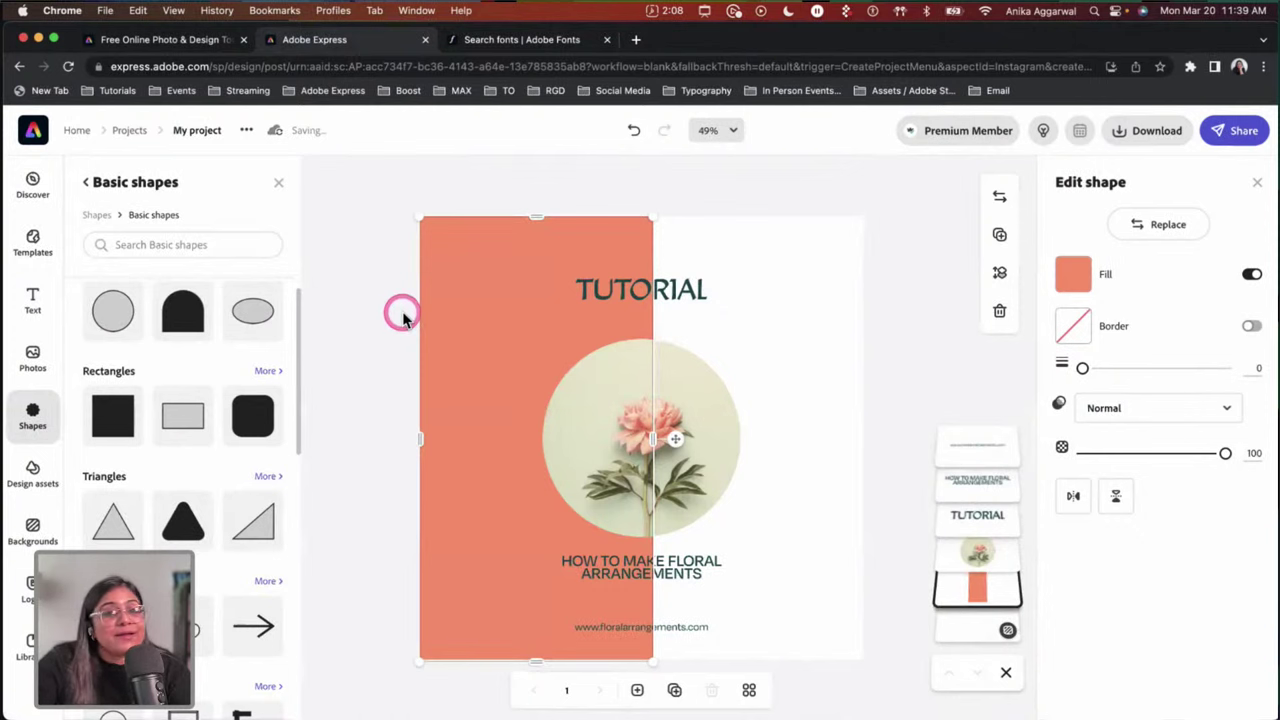
Step: Fill the rectangle with the pale beige-green sampled from the peony photo's backdrop
left_click(1075, 278)
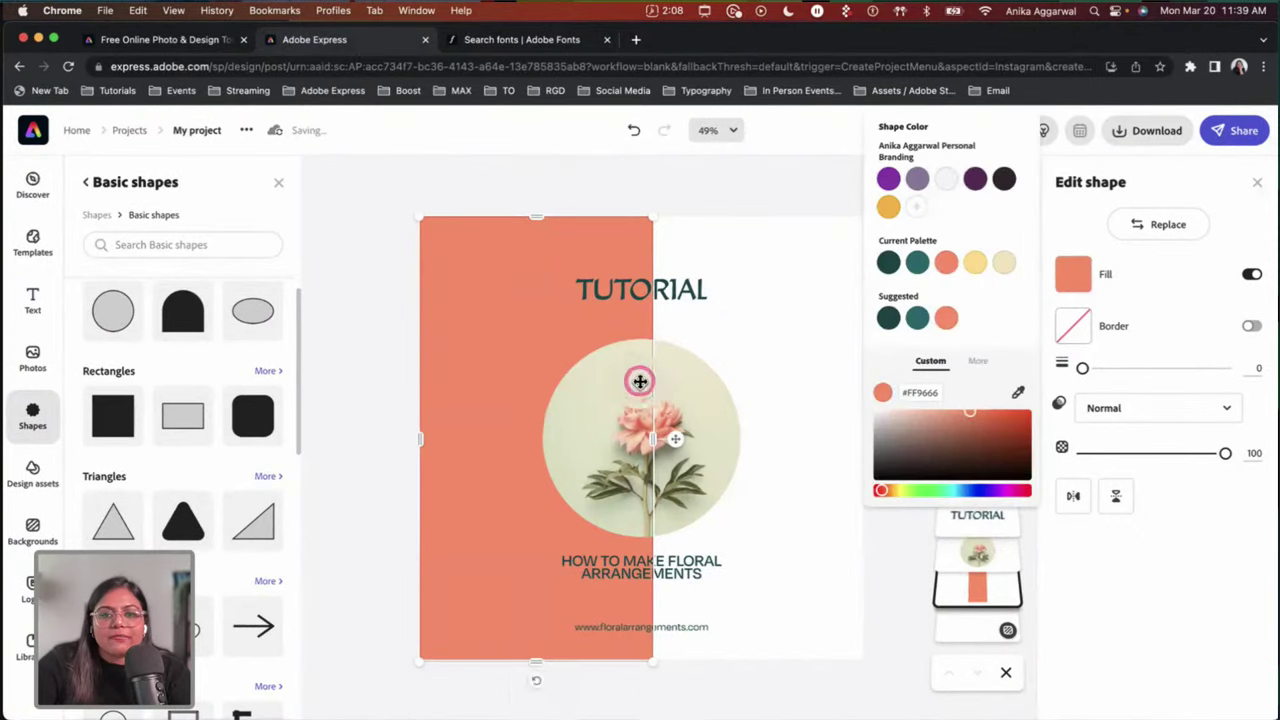
left_click(719, 425)
left_click(752, 370)
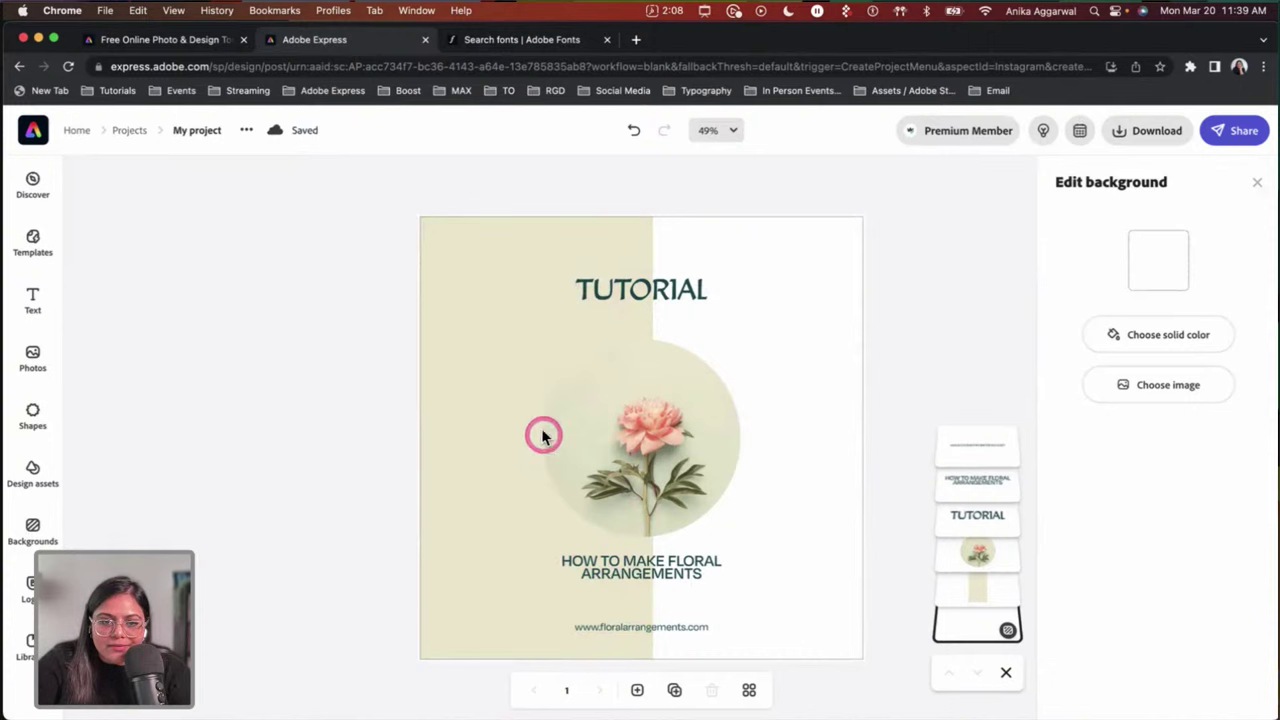
Step: Lighten the rectangle's fill to the custom cream colour #F8F7E6
left_click(512, 400)
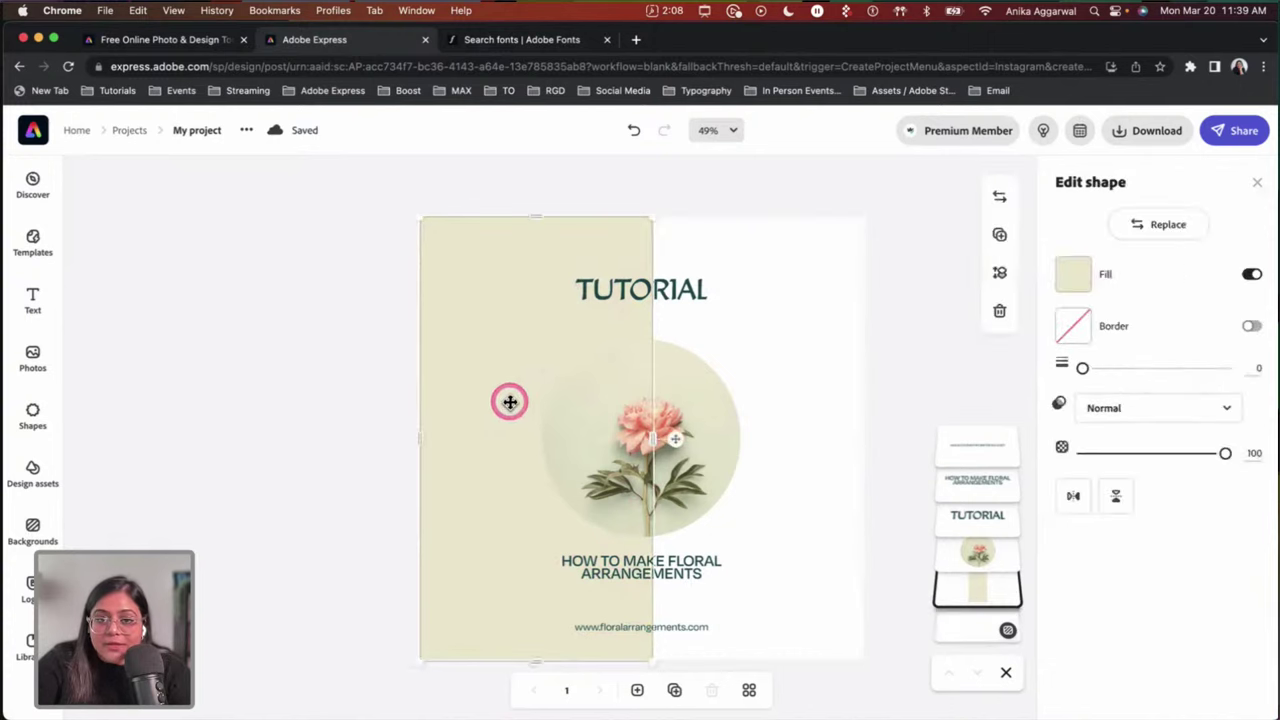
left_click(1069, 276)
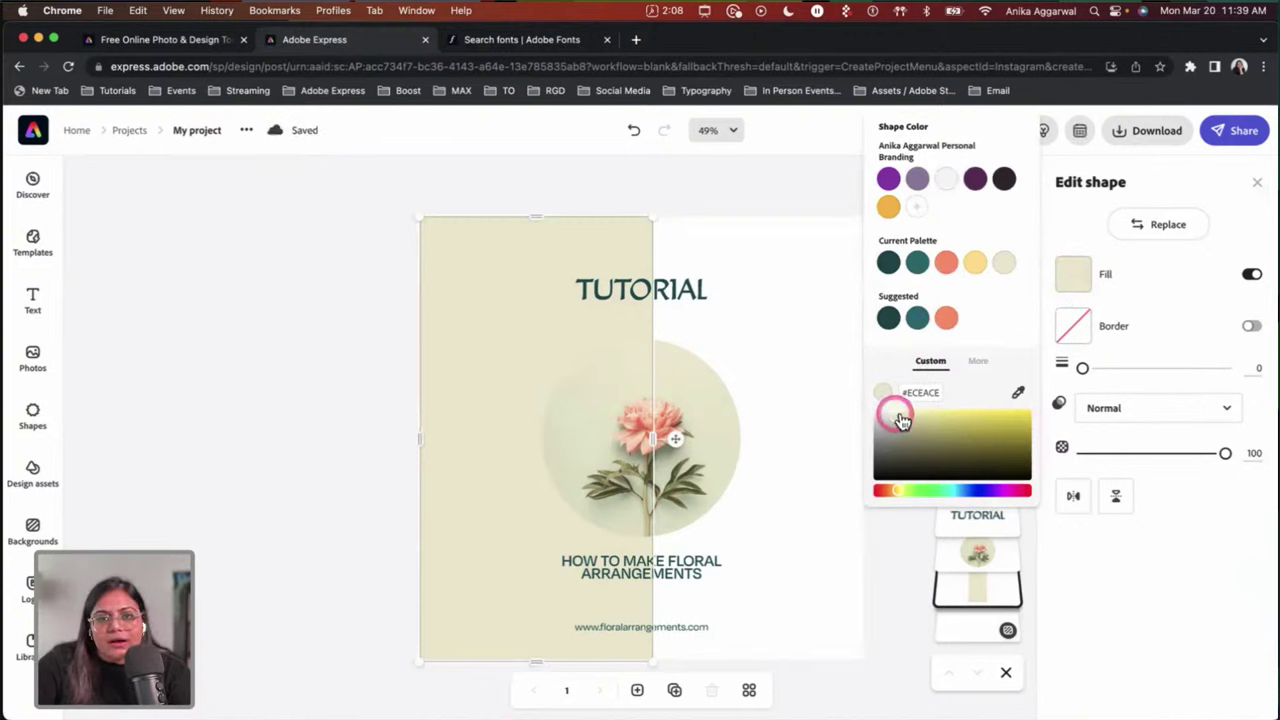
left_click_drag(899, 420, 897, 418)
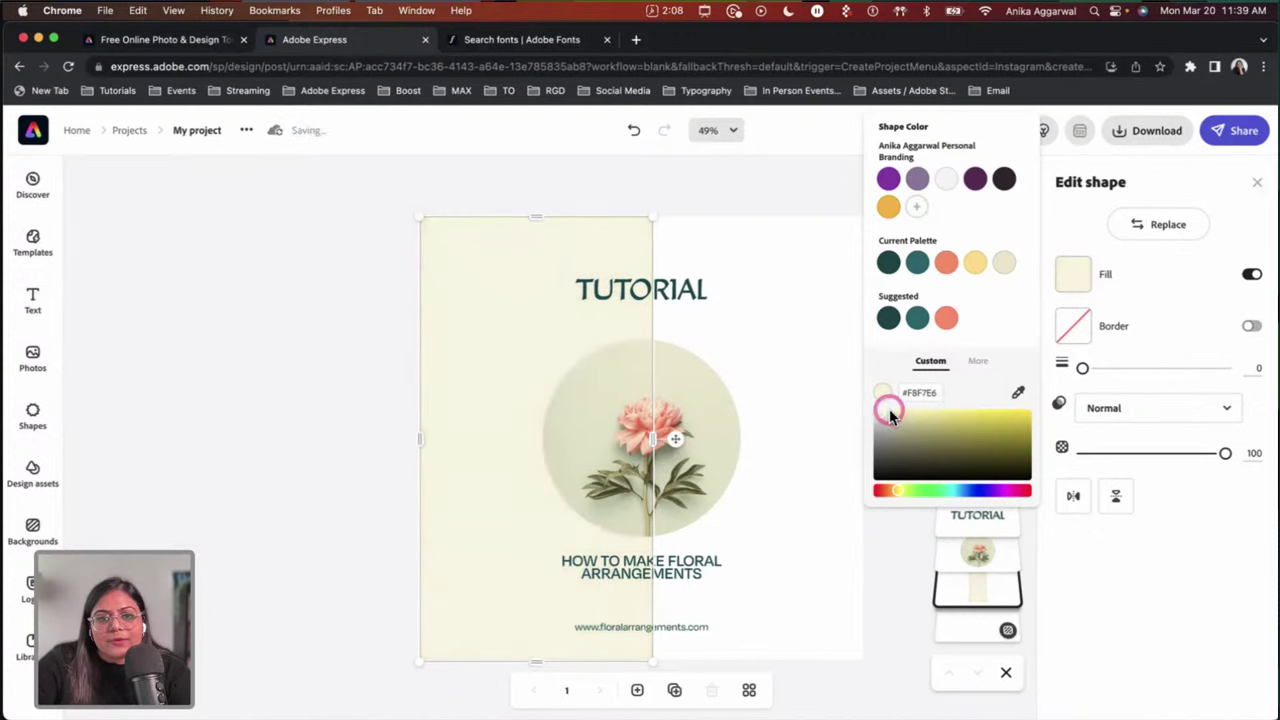
left_click(757, 332)
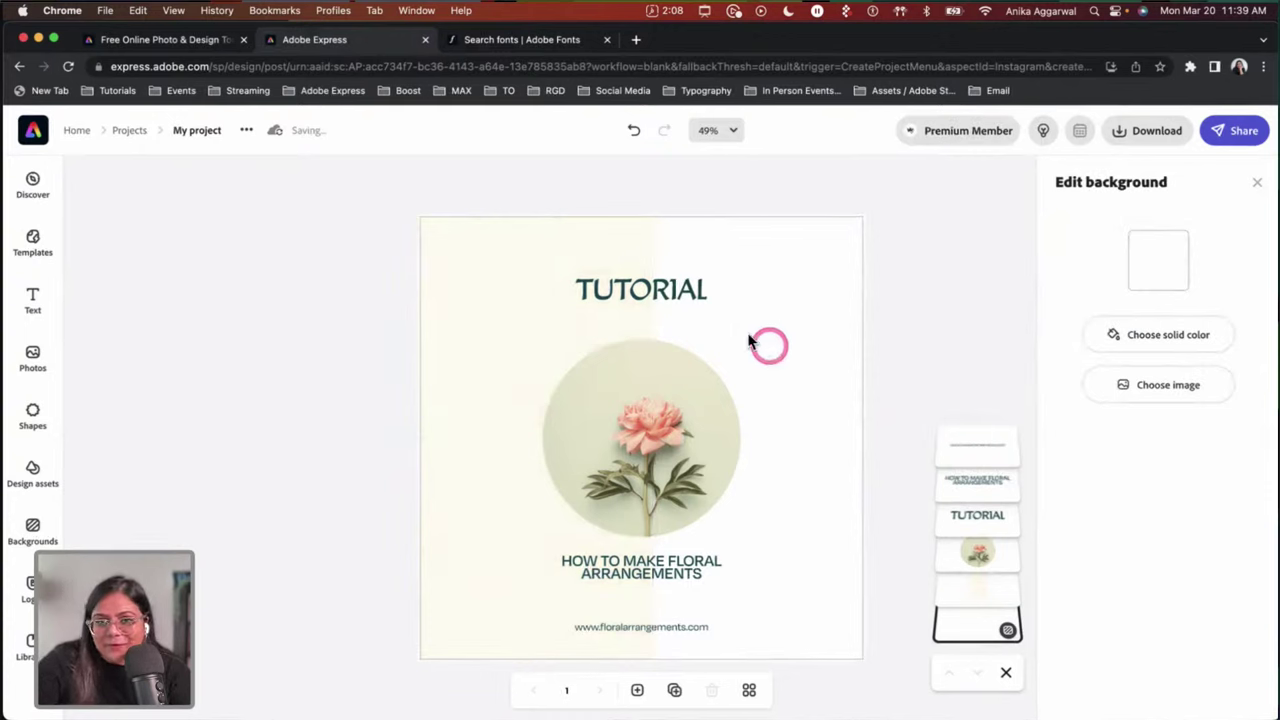
Step: Refine the half-page rectangle's fill to the custom off-white cream colour #F8F7EB
left_click(664, 298)
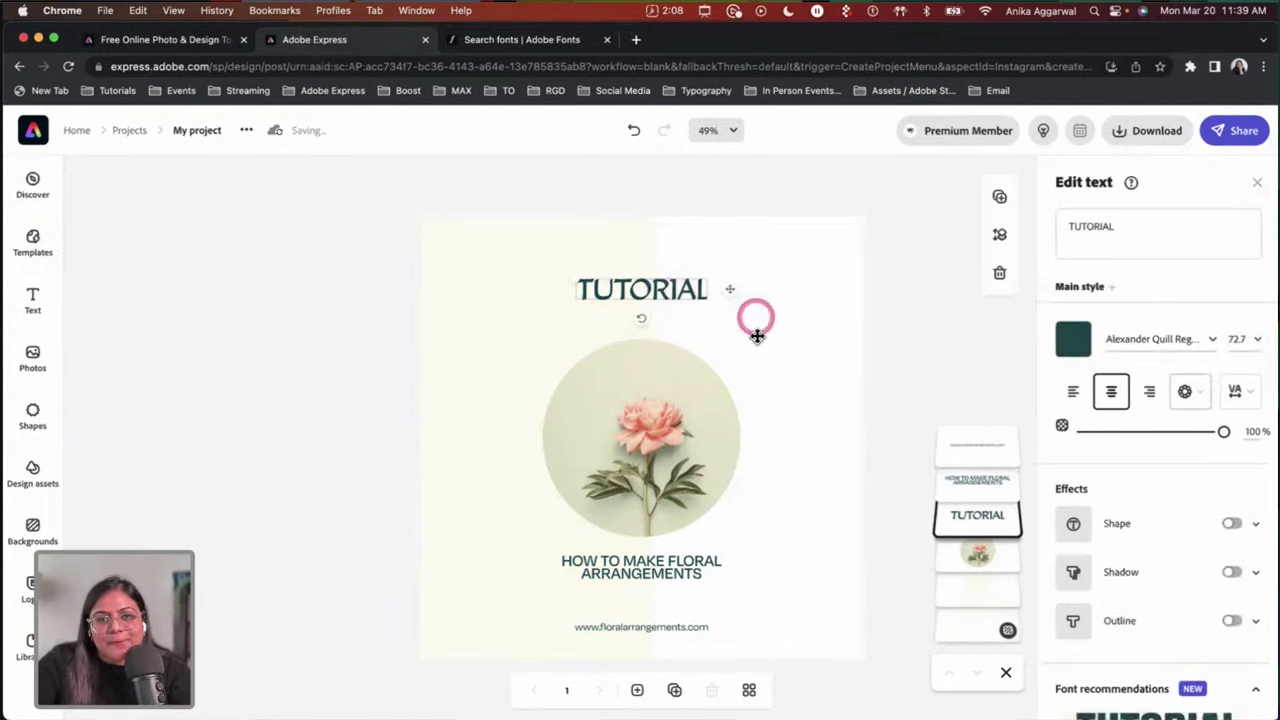
left_click(468, 383)
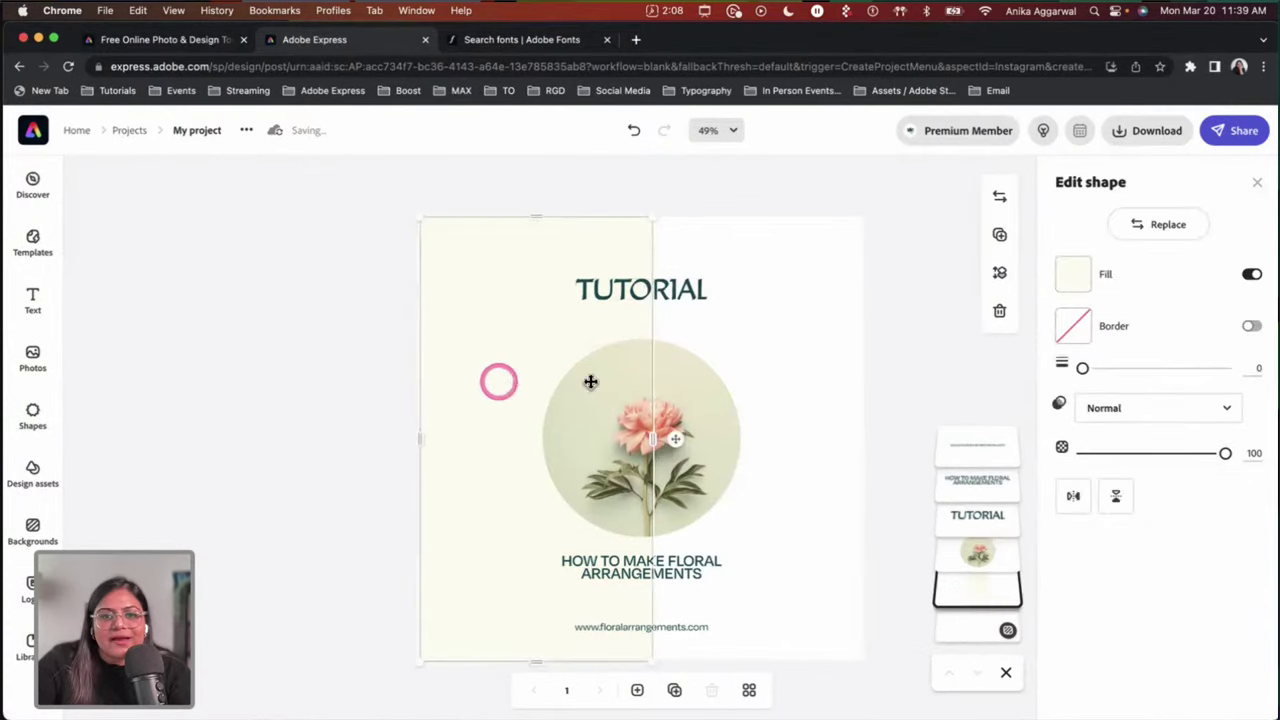
left_click(1070, 283)
left_click(886, 413)
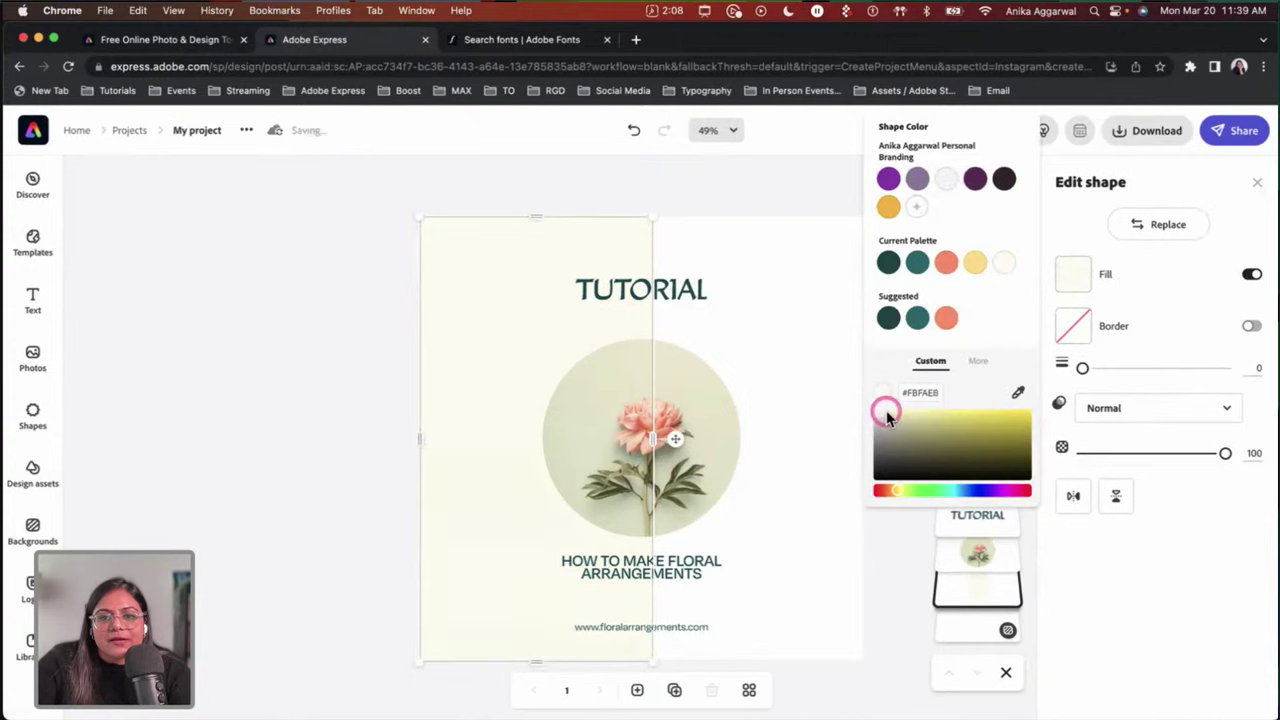
left_click(808, 360)
mouse_move(430, 338)
left_mouse_down()
mouse_move(357, 346)
mouse_move(575, 335)
left_mouse_up()
left_click(575, 335)
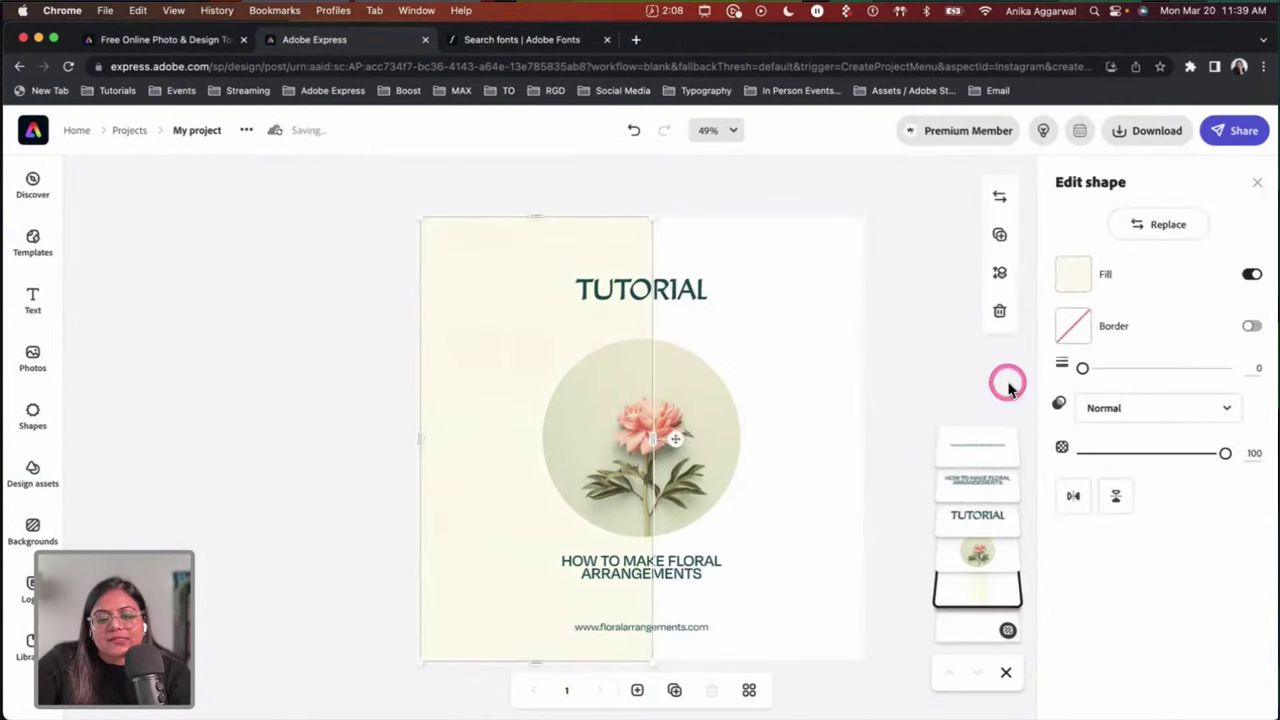
left_click(1078, 275)
left_click(888, 414)
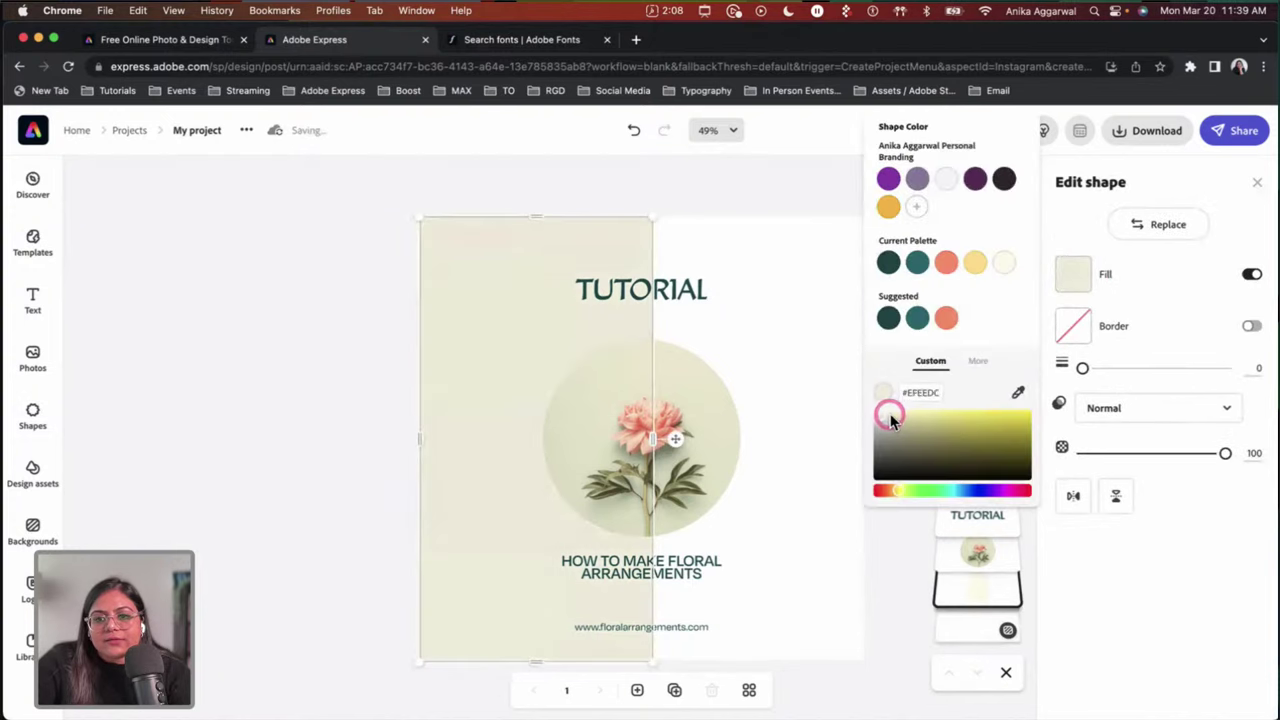
left_click_drag(888, 418, 885, 417)
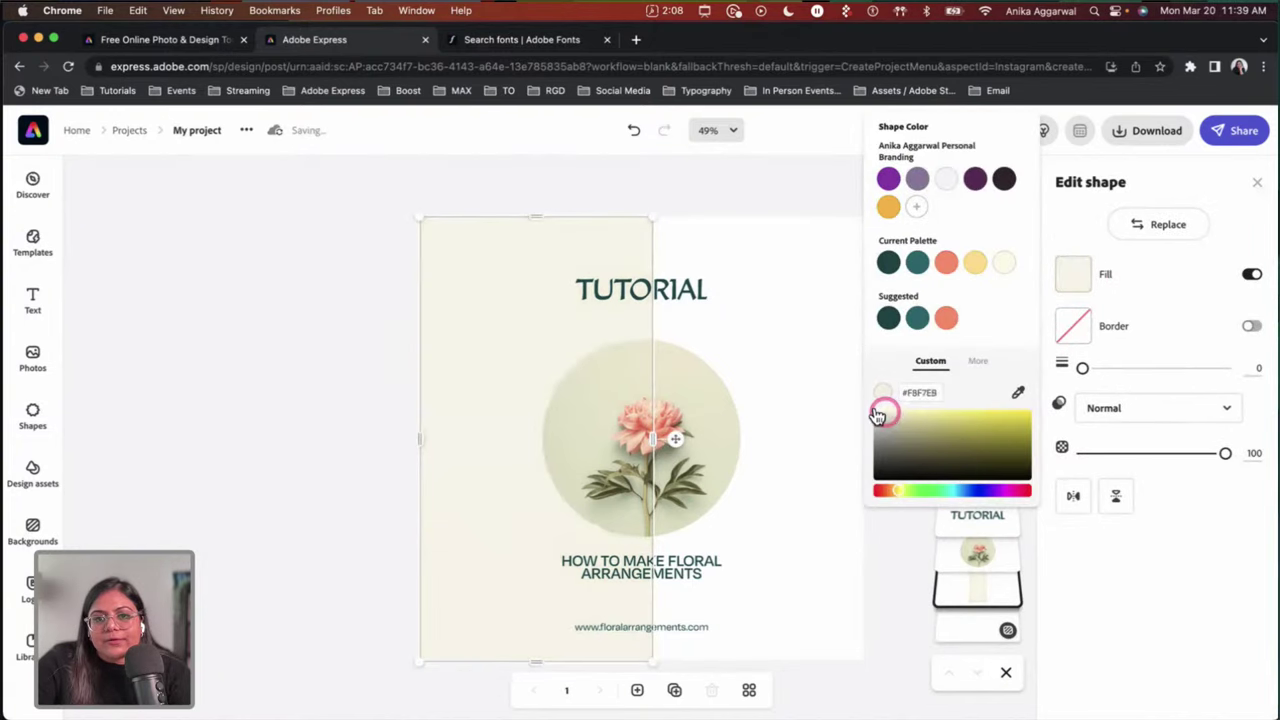
left_click(808, 352)
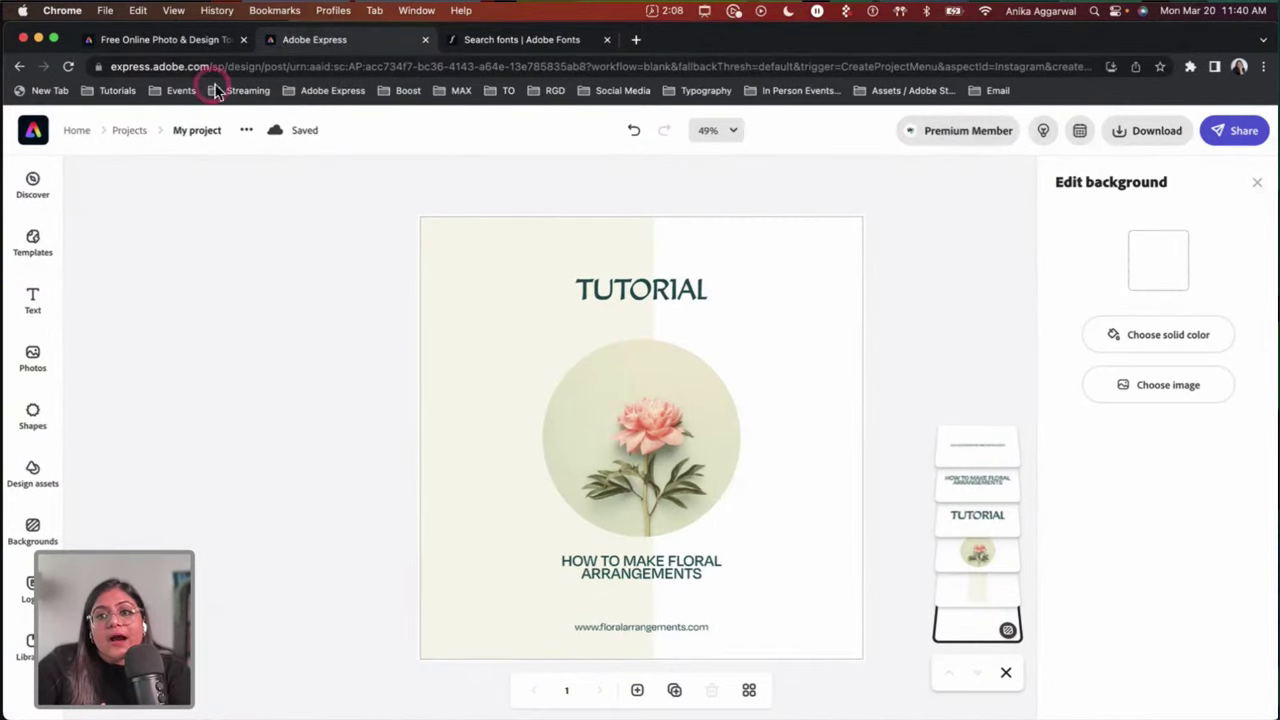
Step: Reopen the saved project from the home page's recent files and rename it Spring No 1
left_click(38, 140)
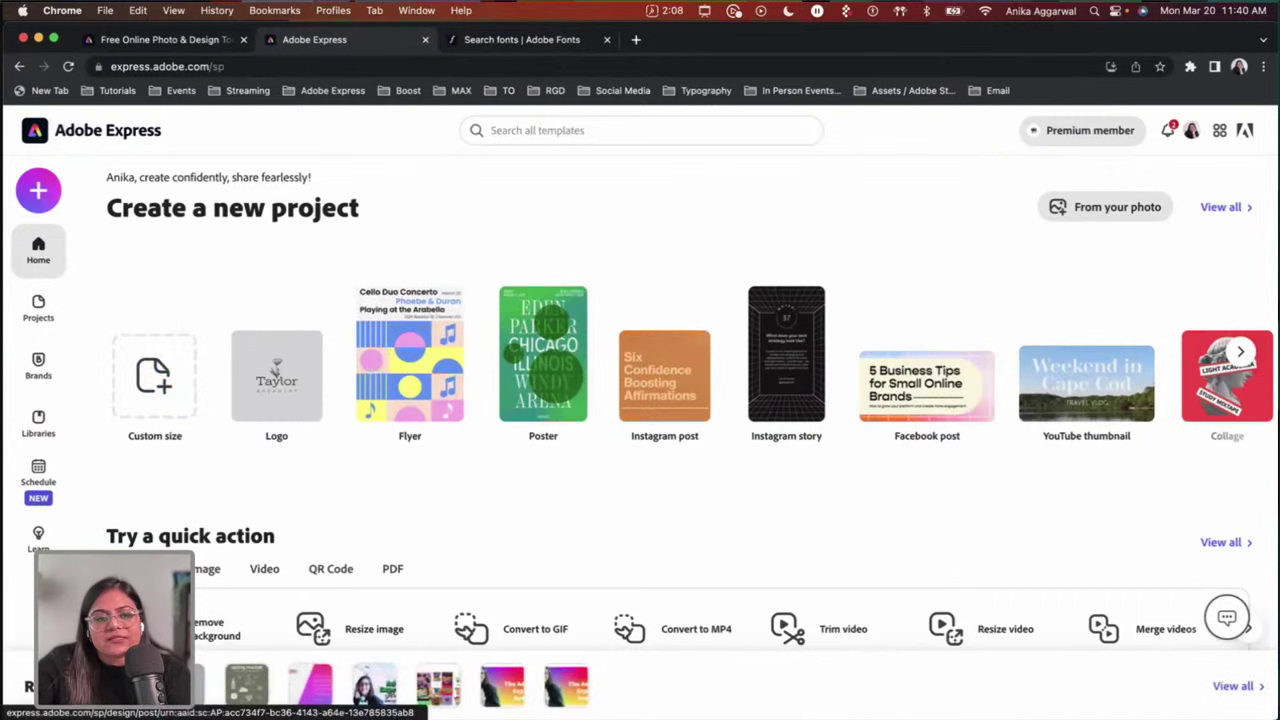
left_click(160, 685)
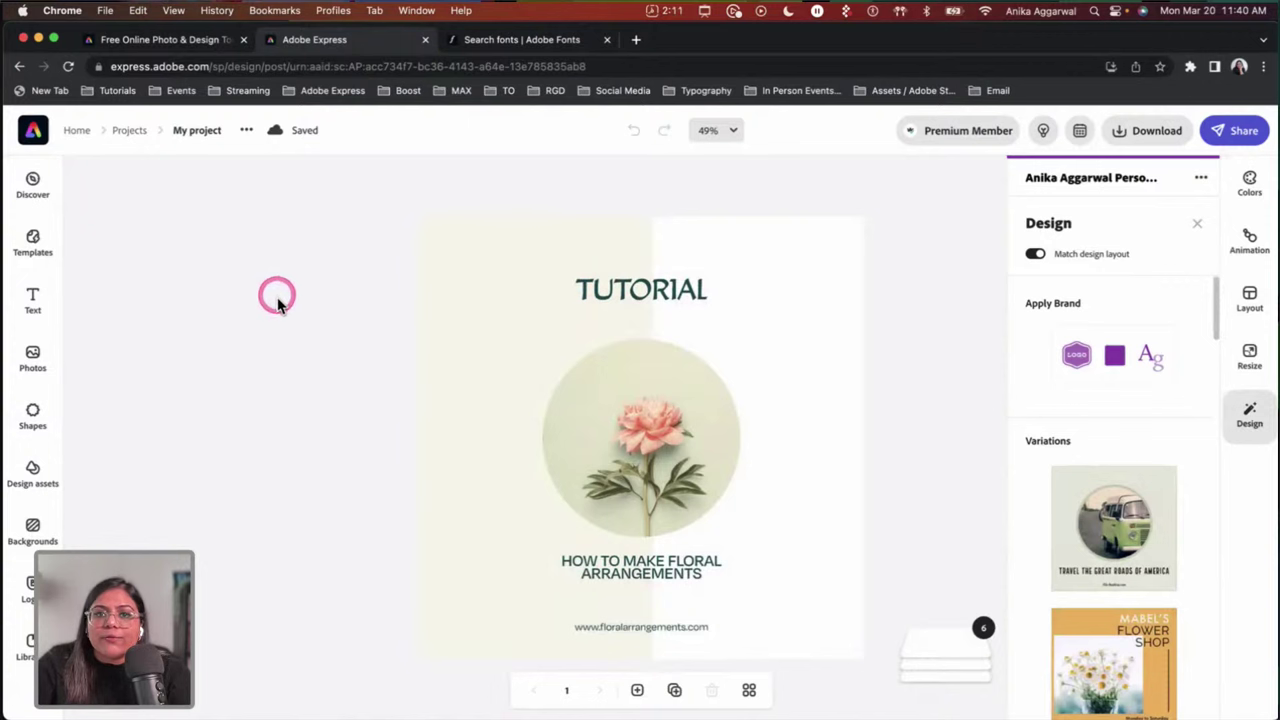
left_click(214, 132)
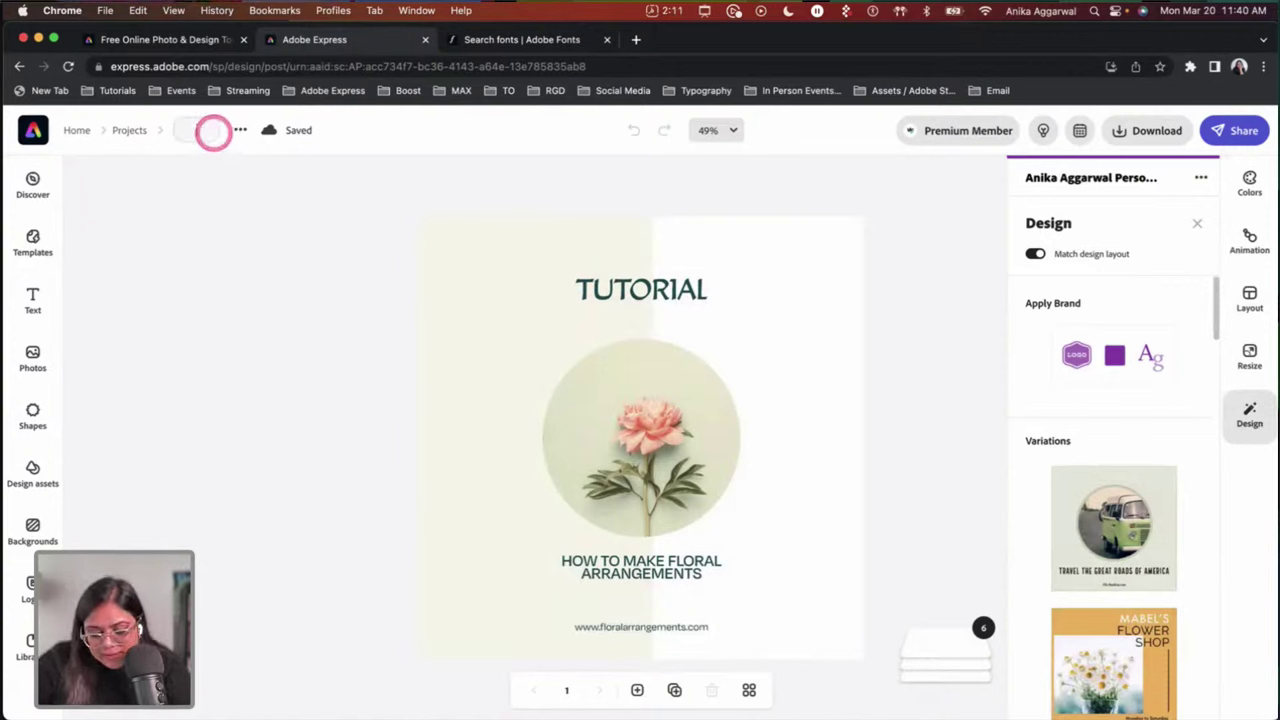
type("Spring No 1")
key("Return")
left_click(381, 618)
Step: Duplicate the whole project and name the copy Spring No 2
left_click(266, 131)
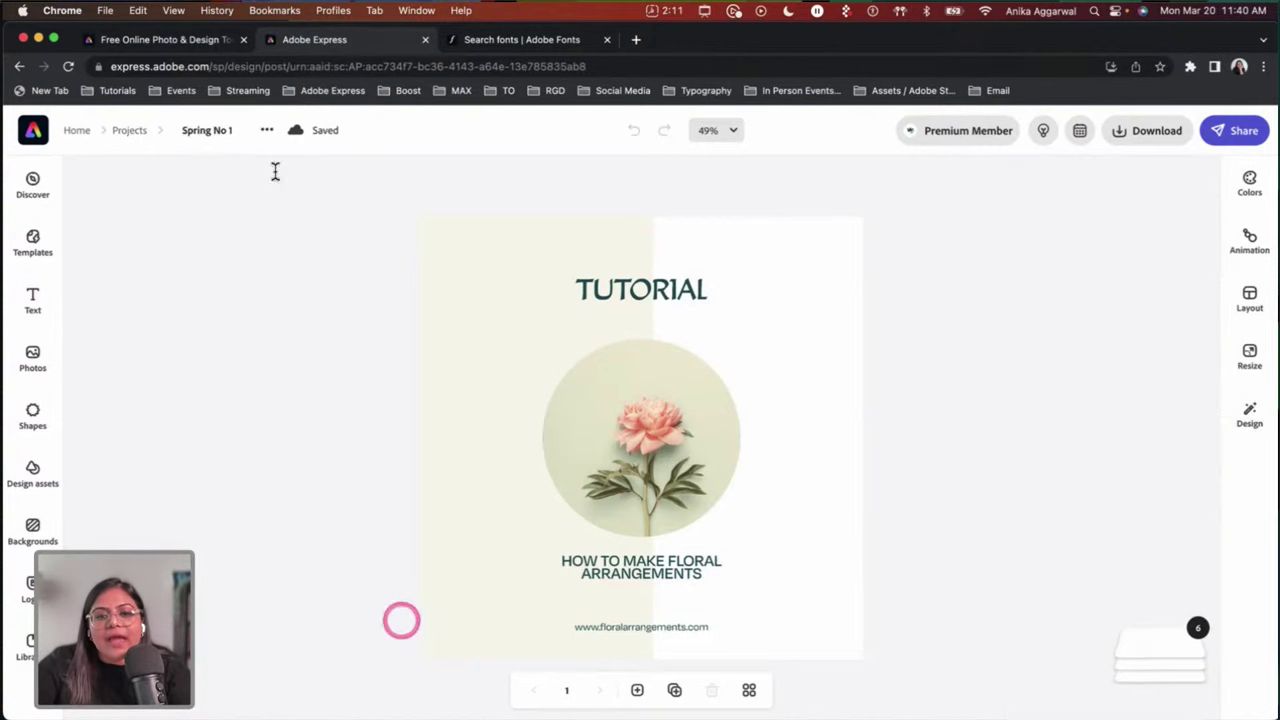
left_click(249, 164)
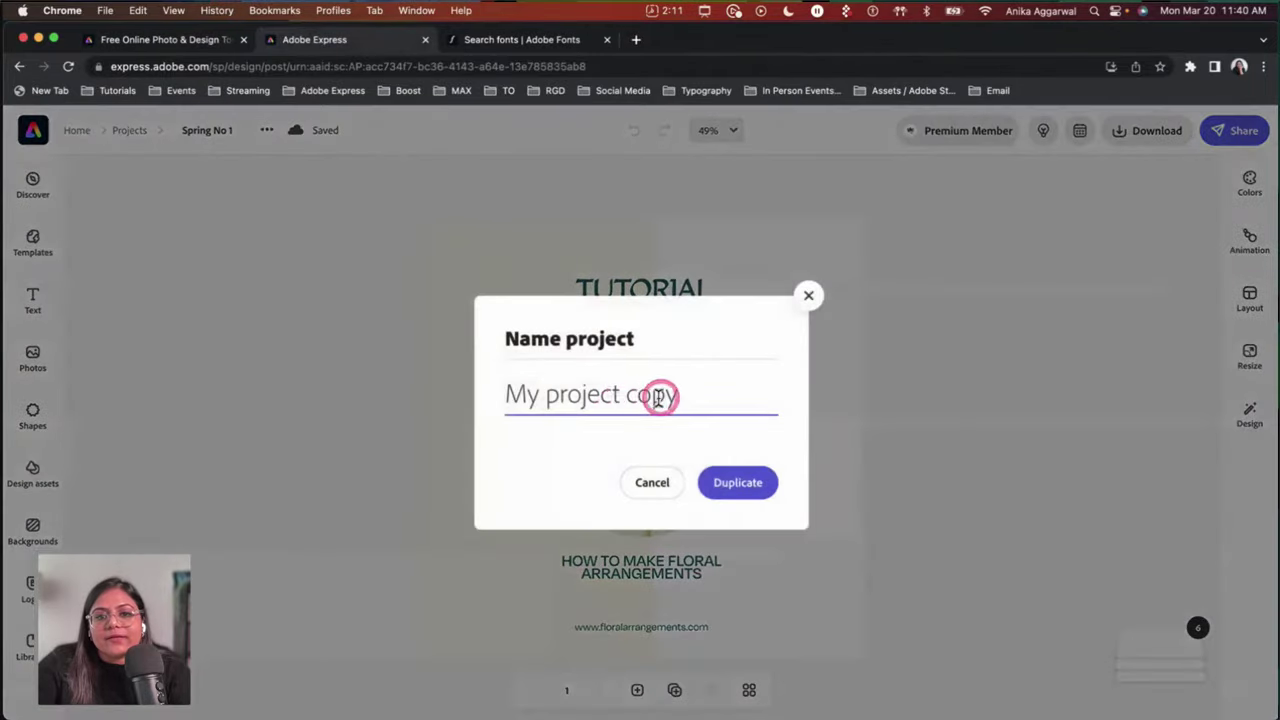
left_click_drag(680, 395, 491, 397)
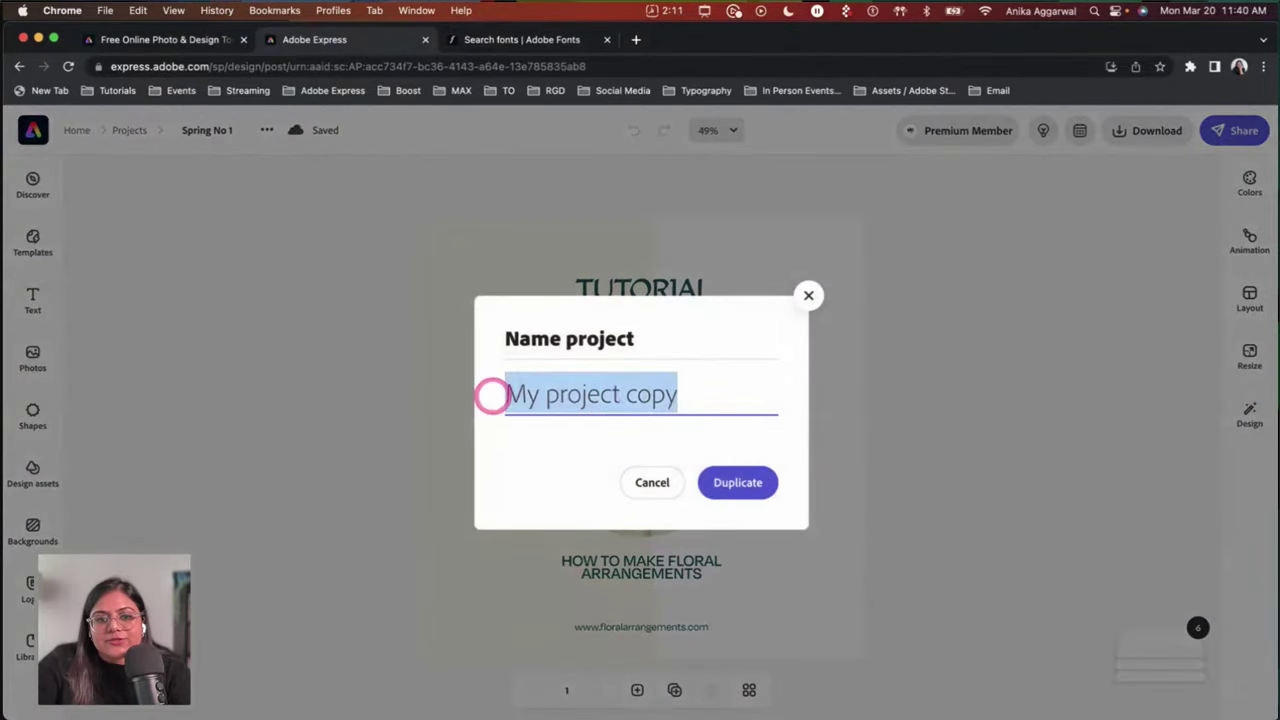
type("Sprin")
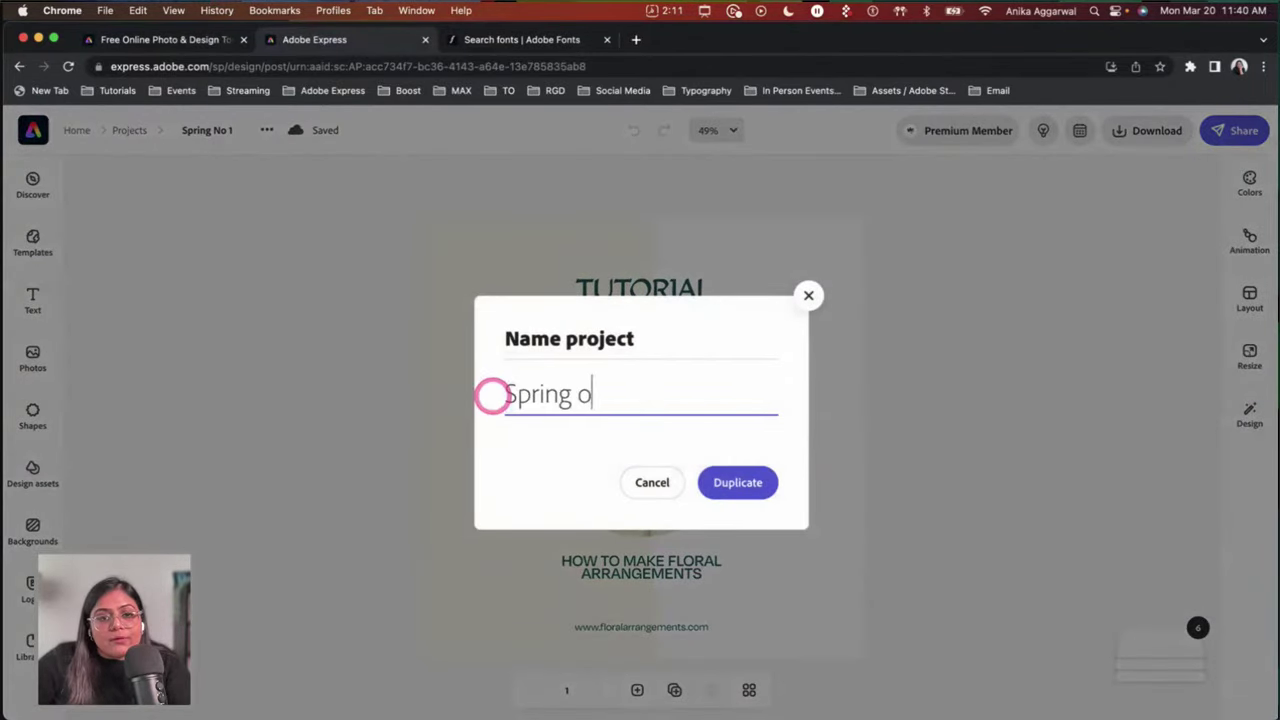
type("g No 2")
left_click(714, 483)
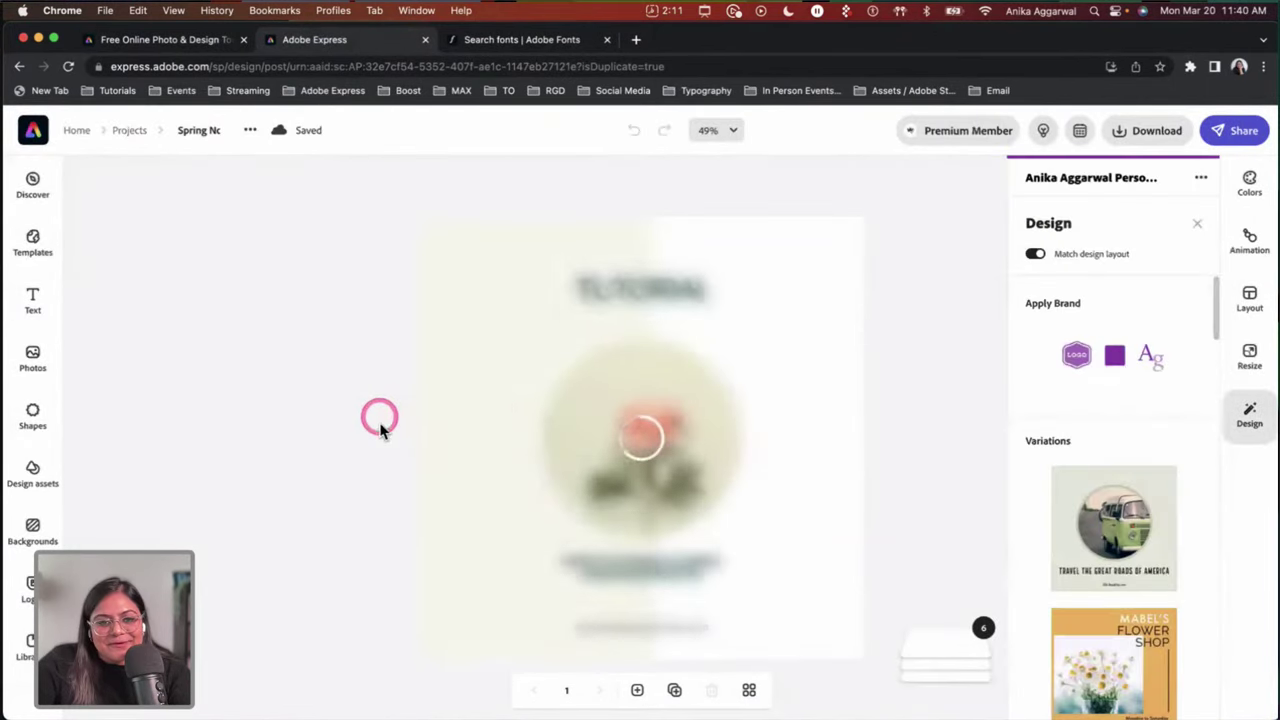
Step: Duplicate the first page inside the copied project to create a second page
left_click(218, 133)
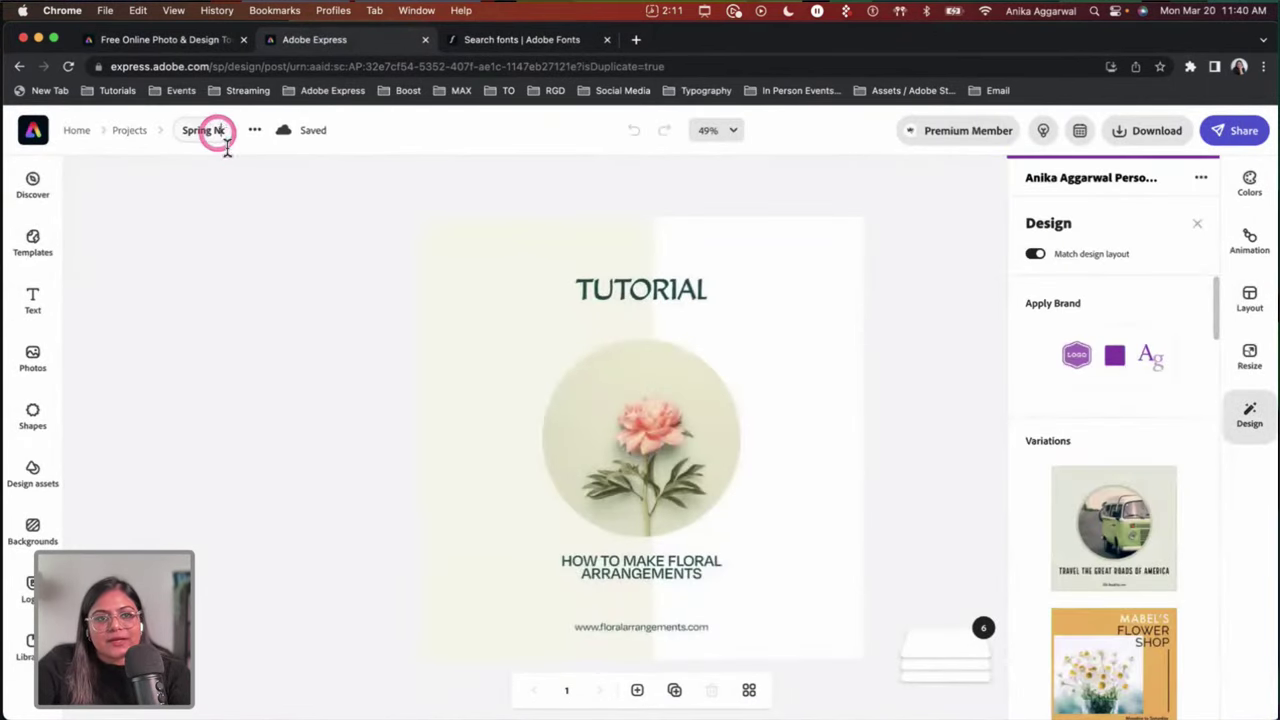
left_click(246, 166)
left_click(656, 690)
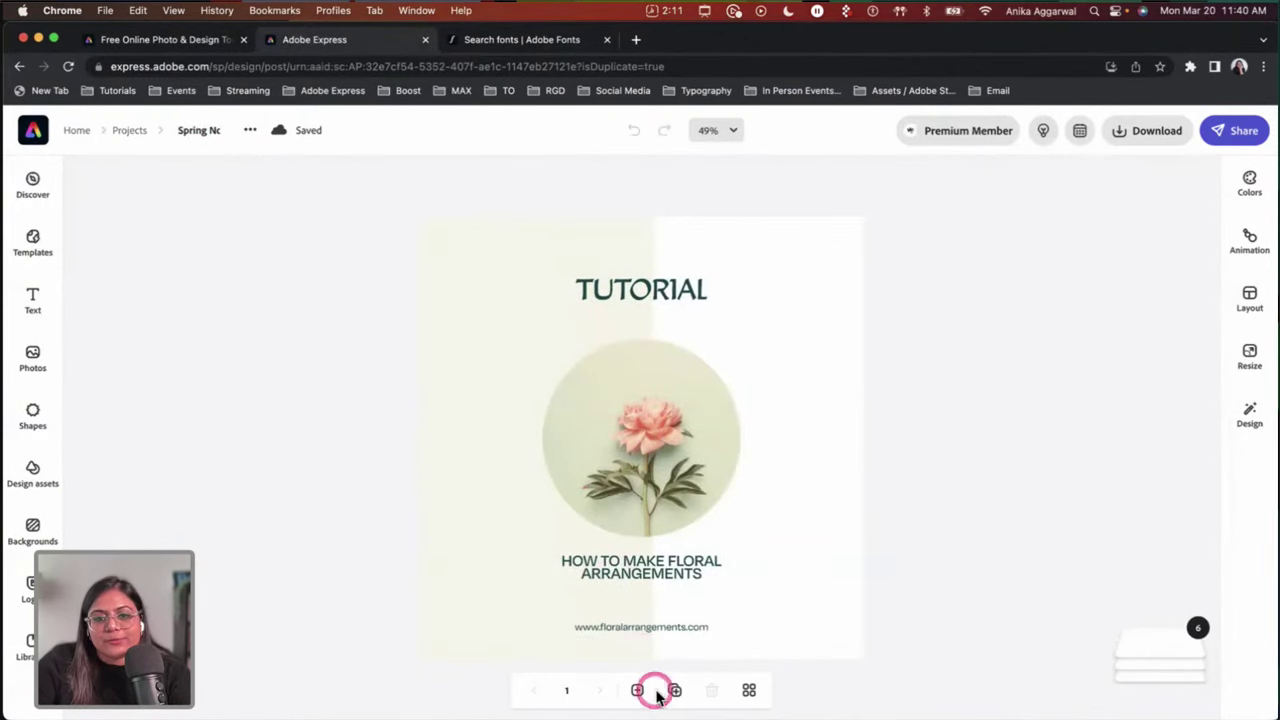
left_click(674, 691)
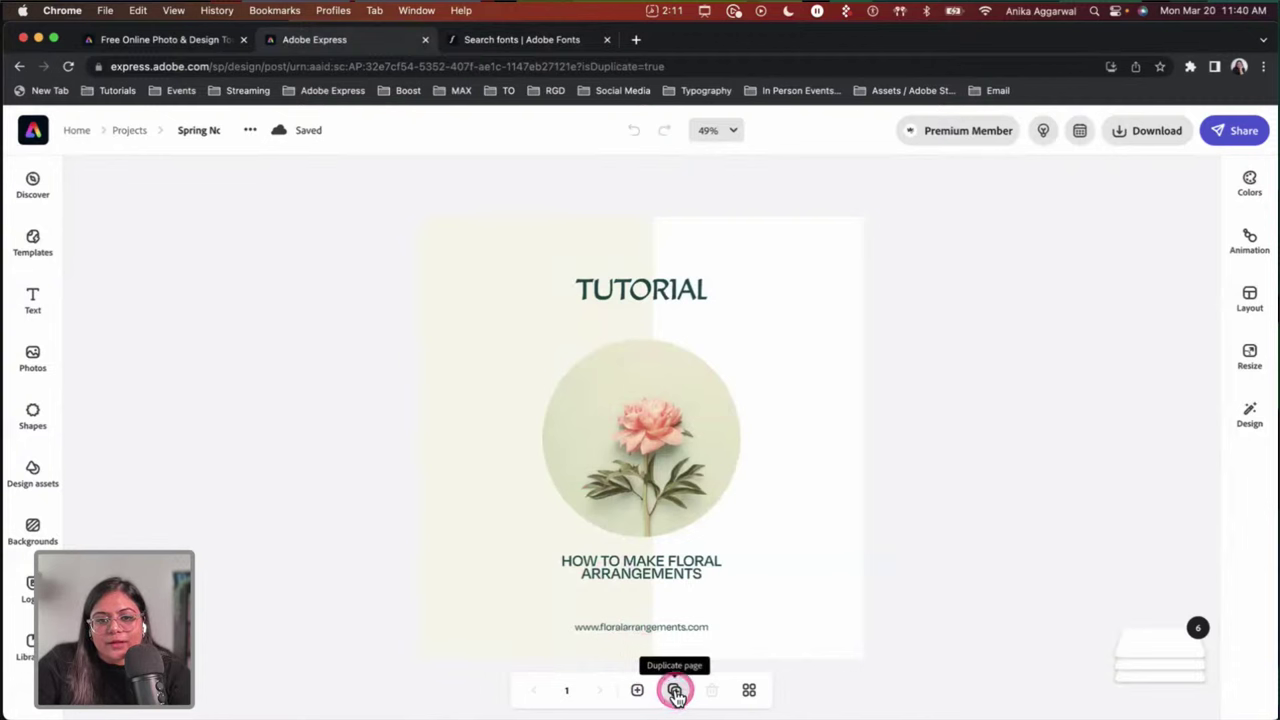
left_click(675, 691)
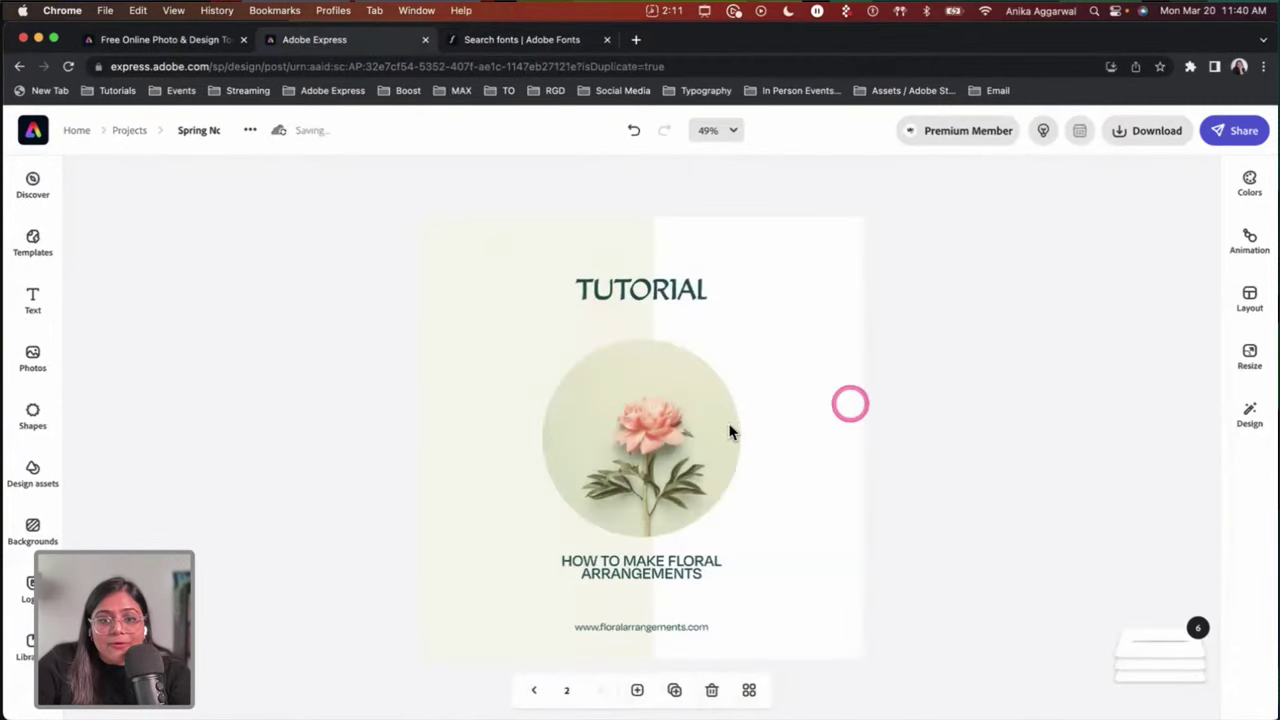
Step: Delete the cream rectangle and the circular peony photo from page 2, keeping only the texts
left_click(533, 371)
key("Delete")
left_click(603, 410)
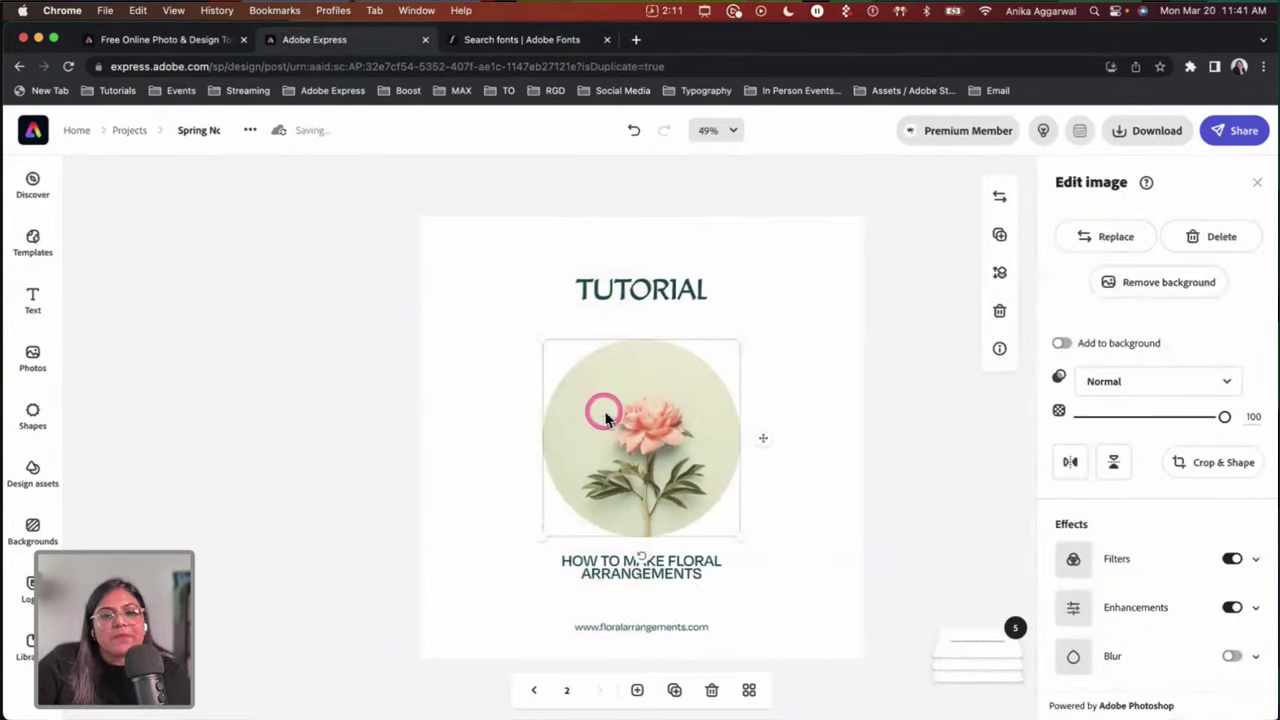
key("Delete")
Step: Search the Adobe Stock photos for "floral arrangement"
left_click(30, 425)
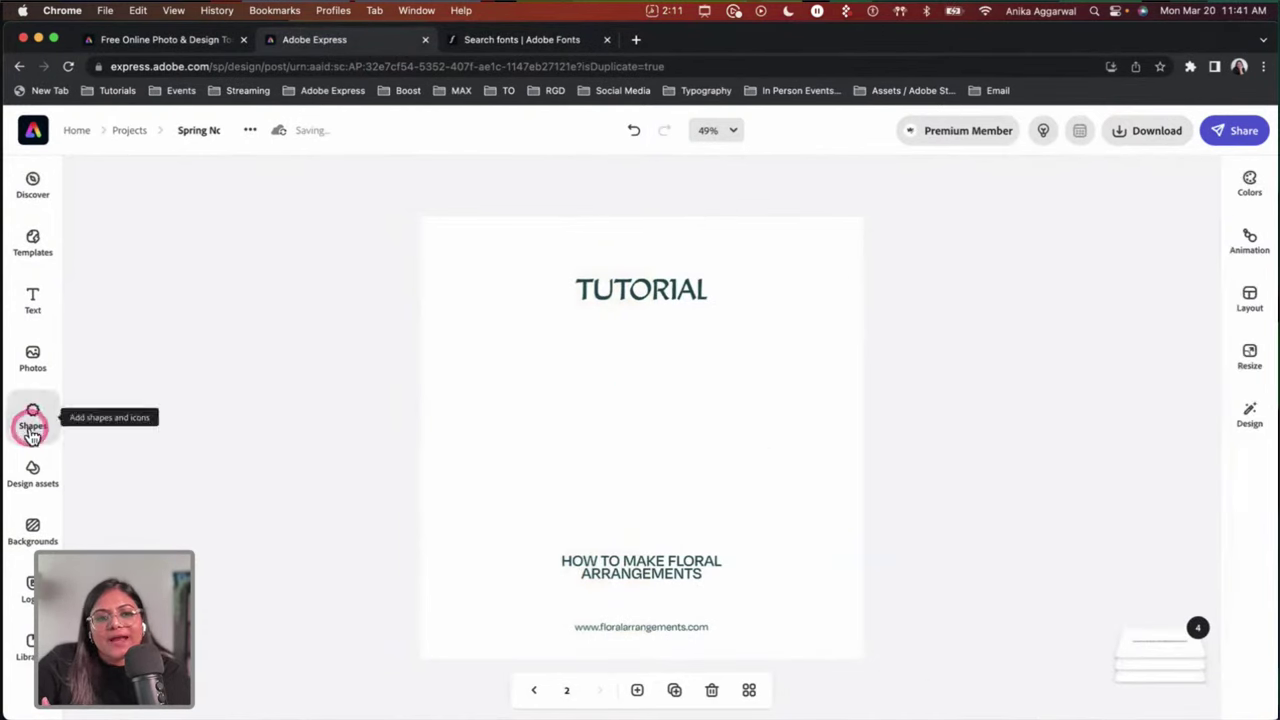
left_click(34, 368)
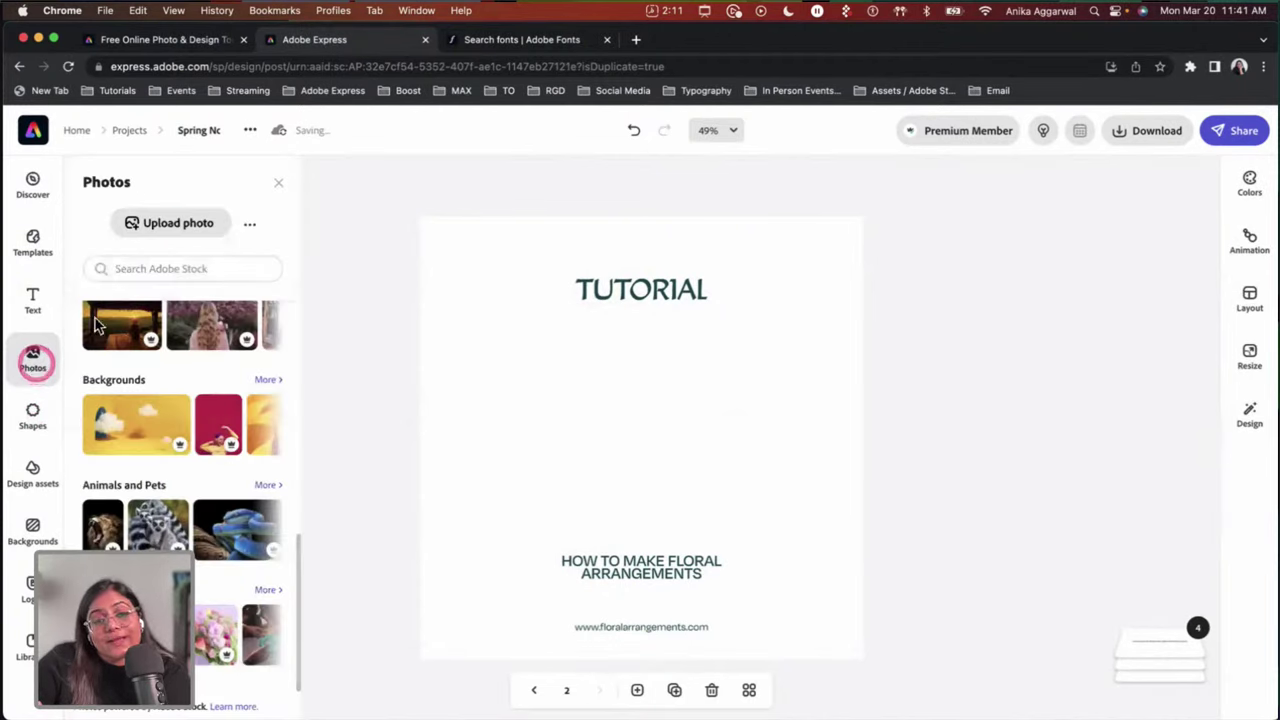
left_click(172, 269)
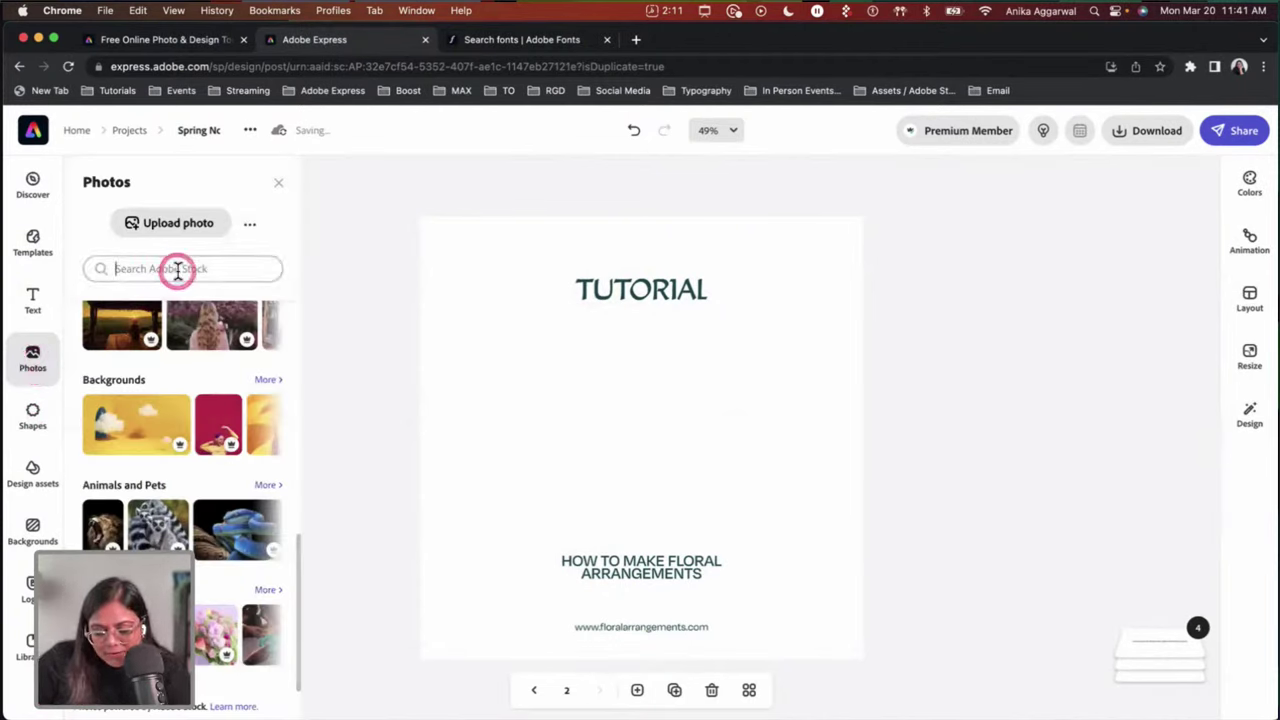
type("floral a")
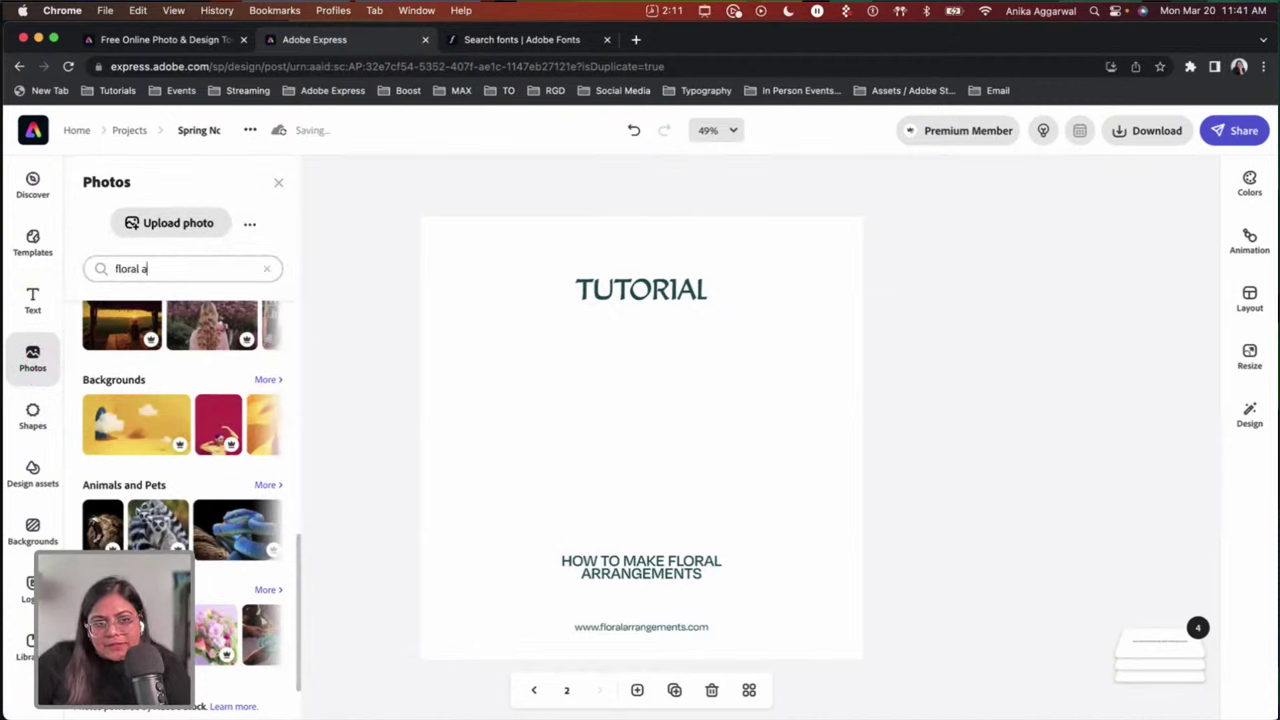
type("rrangement")
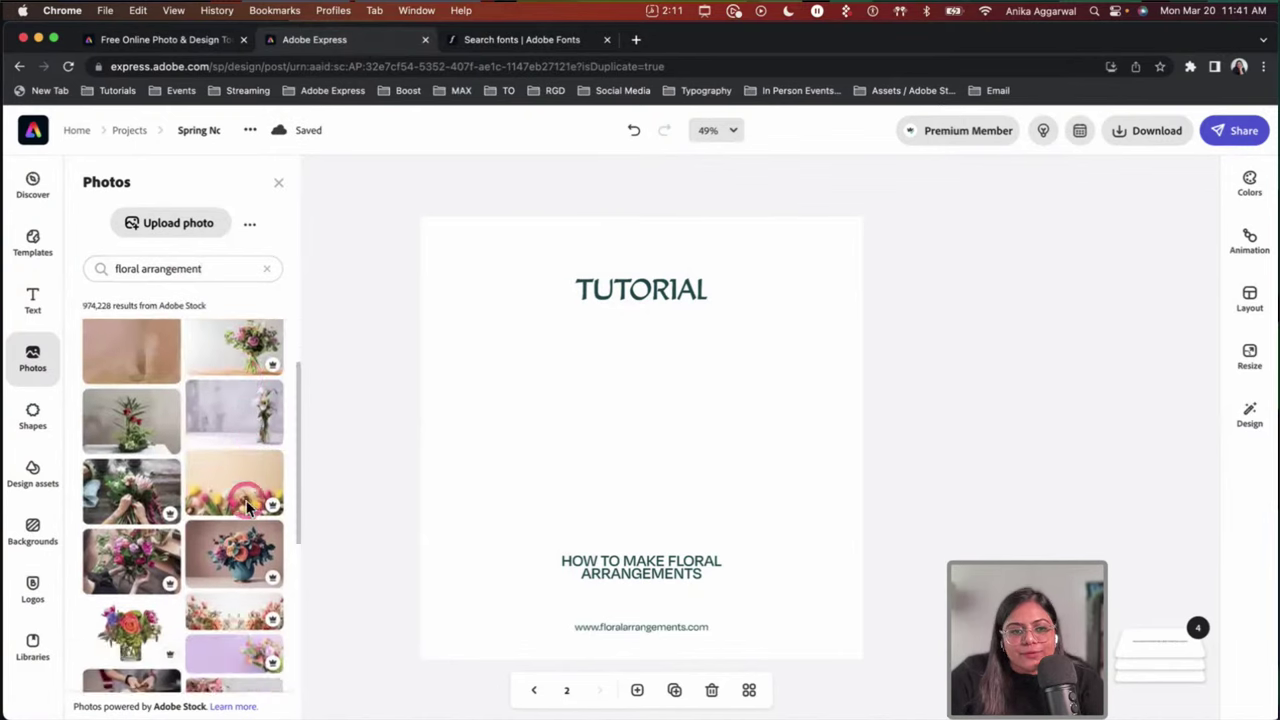
Step: Find the photo of white and yellow flowers in a brown vase among the results and add it to page 2
scroll(247, 507, "down", 10)
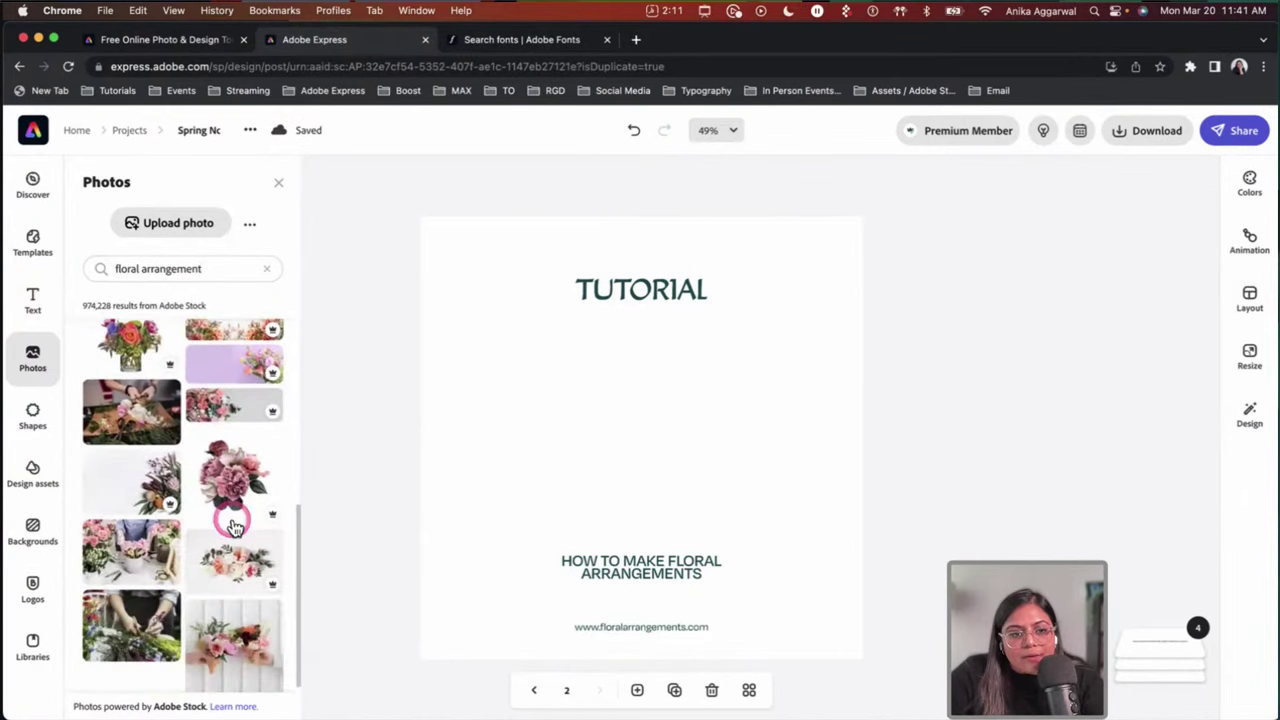
scroll(233, 527, "up", 7)
scroll(240, 482, "down", 10)
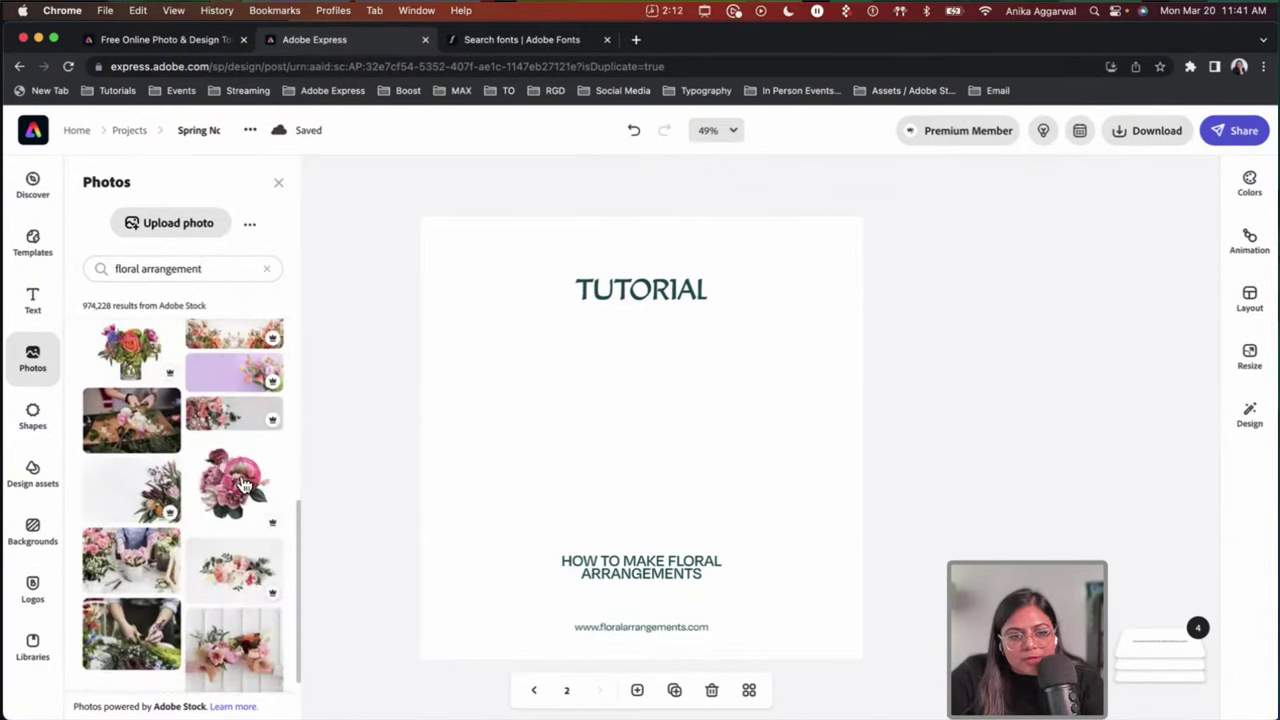
scroll(241, 495, "down", 8)
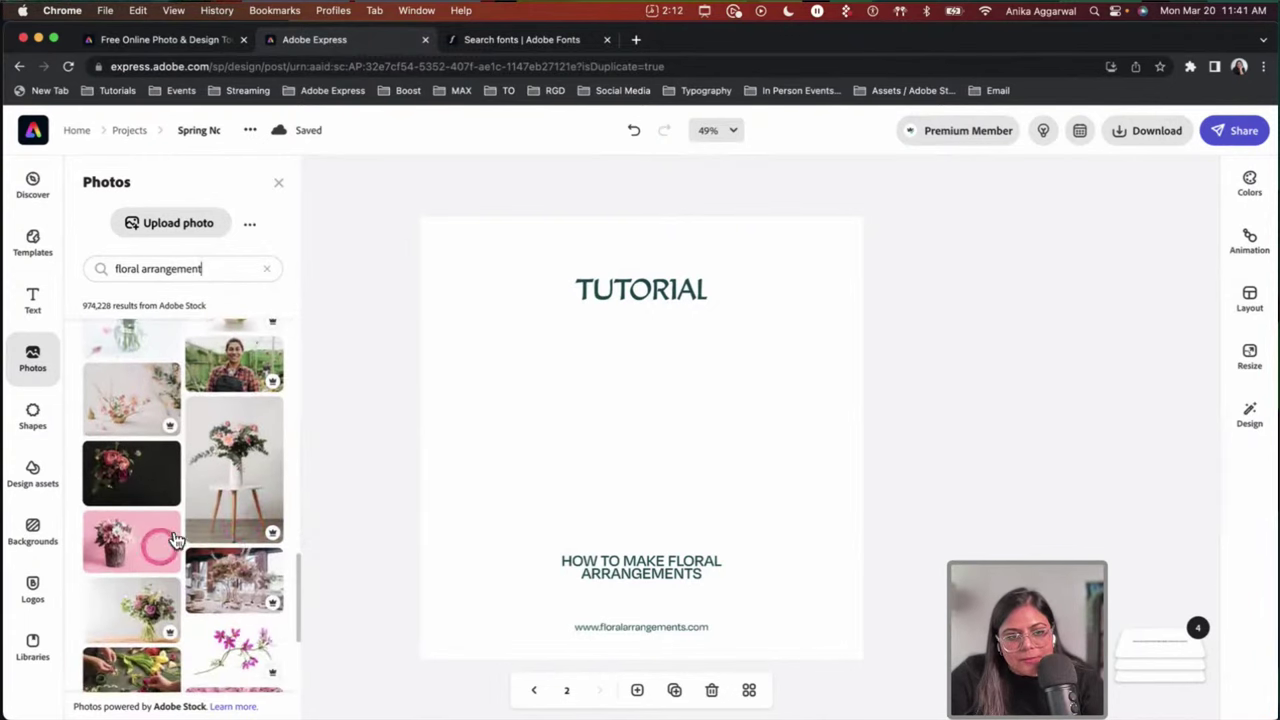
scroll(200, 550, "down", 10)
scroll(240, 573, "down", 12)
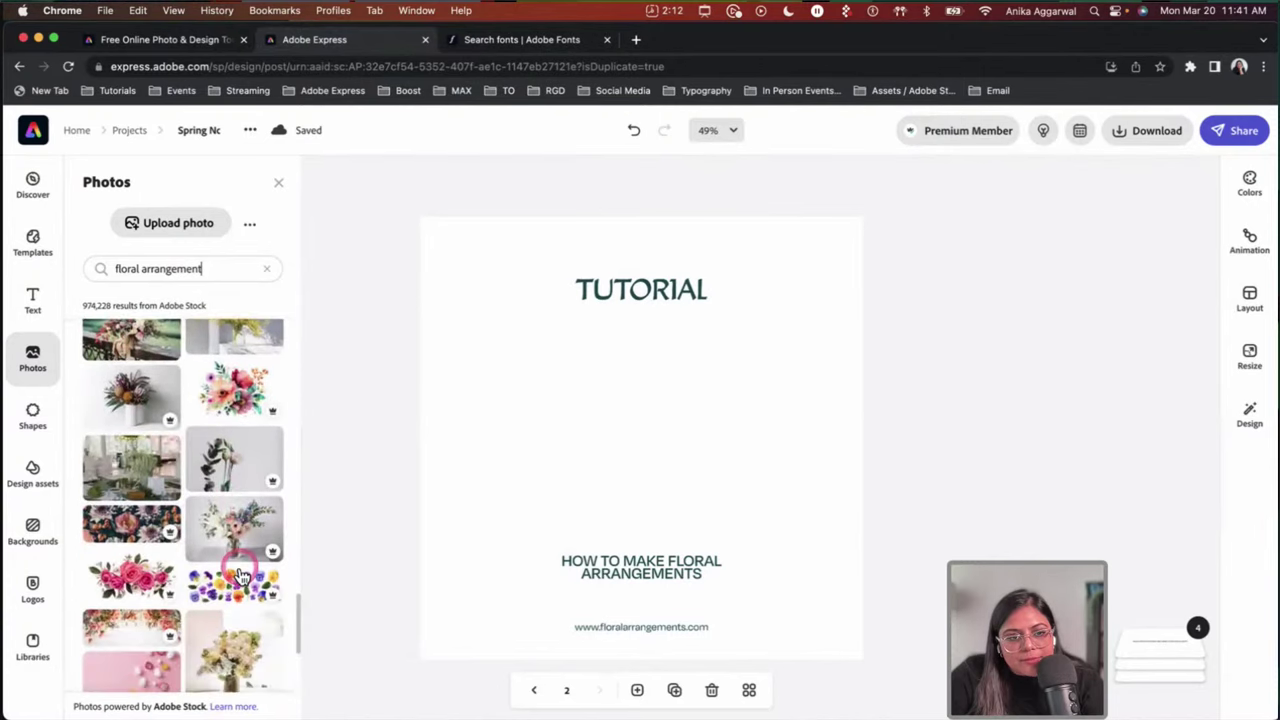
scroll(240, 575, "down", 7)
left_click(240, 510)
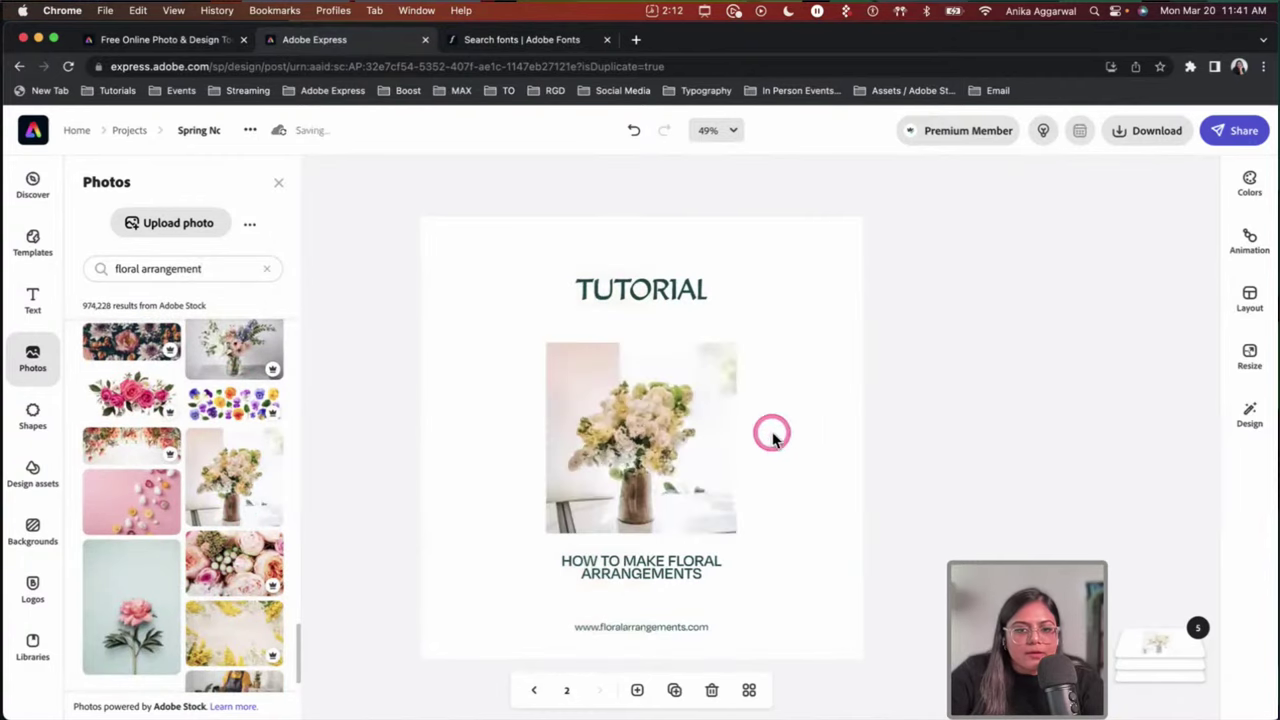
Step: Enlarge and position the vase photo to extend past all page edges, with its layer beneath the three texts
left_click_drag(745, 358, 877, 214)
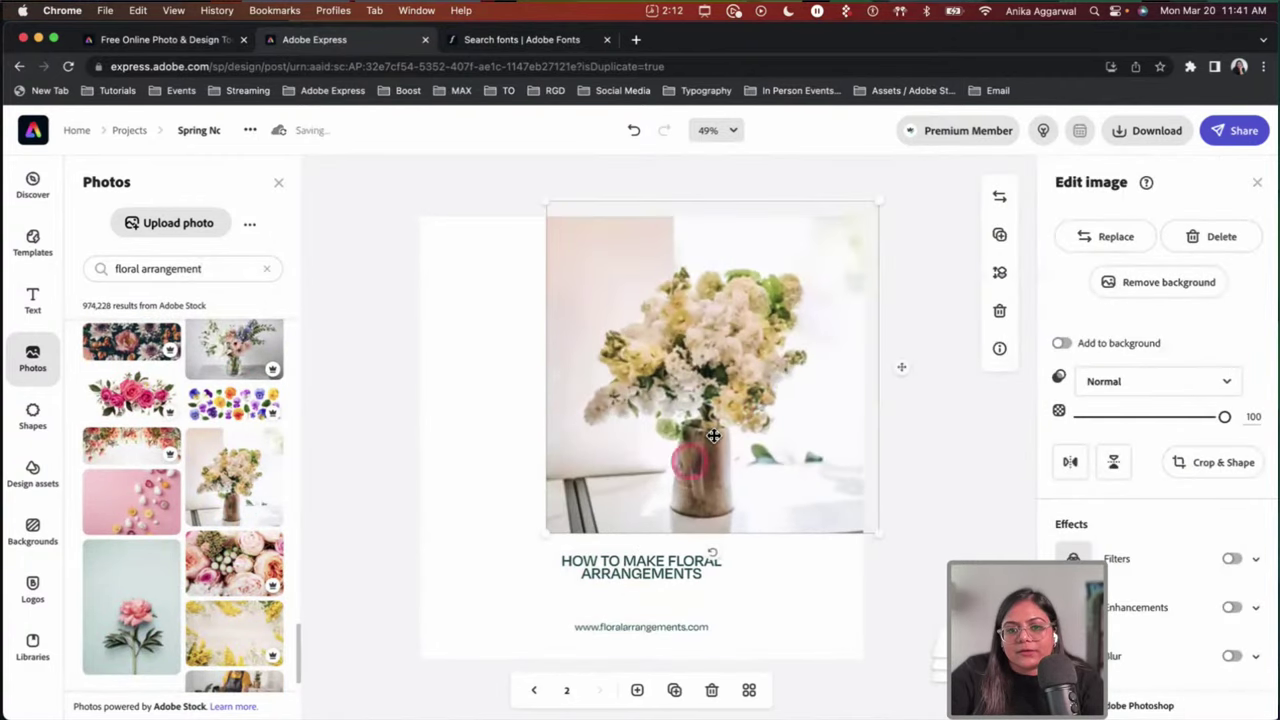
left_click_drag(549, 537, 443, 669)
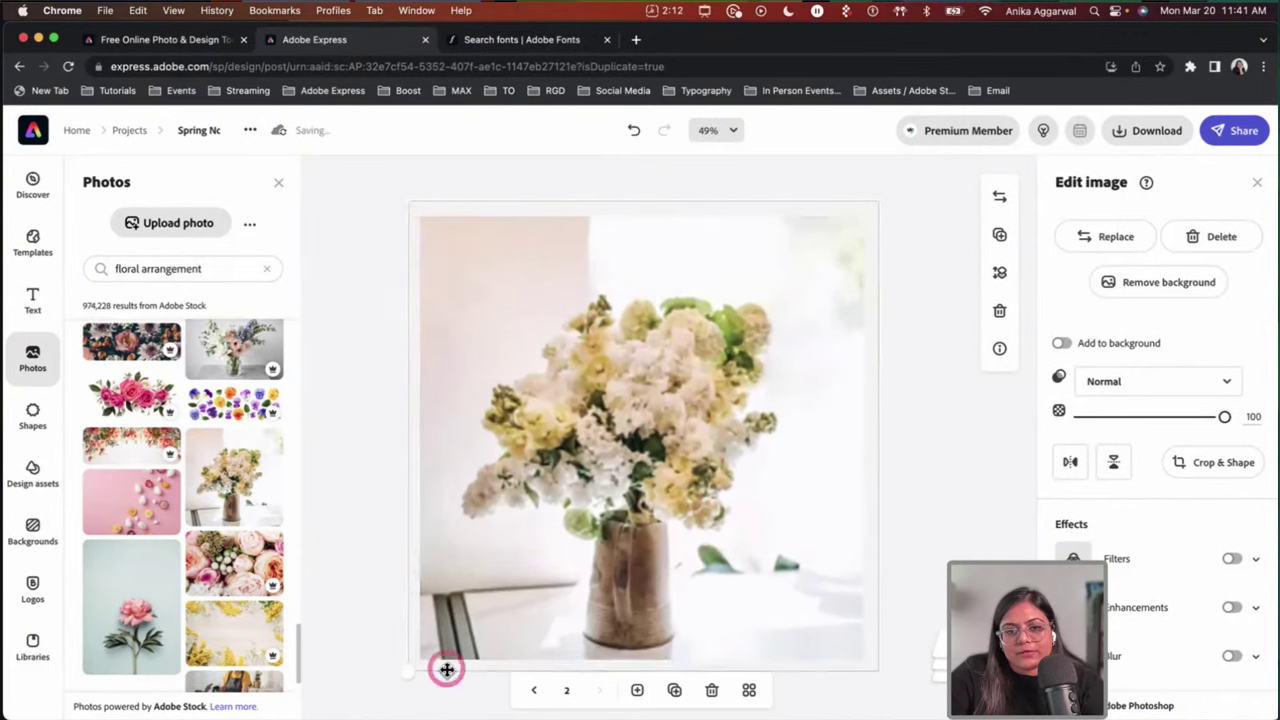
left_click_drag(640, 424, 620, 443)
left_click_drag(849, 200, 893, 180)
left_click_drag(830, 263, 823, 274)
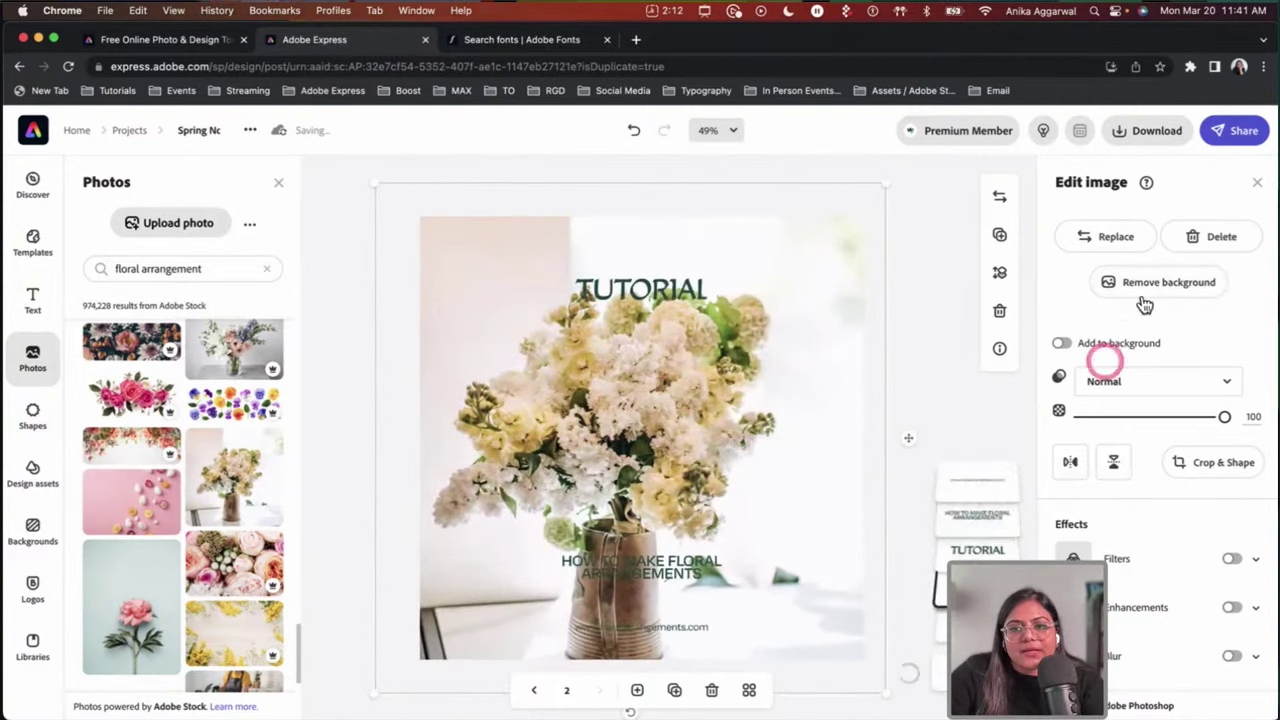
left_click(937, 401)
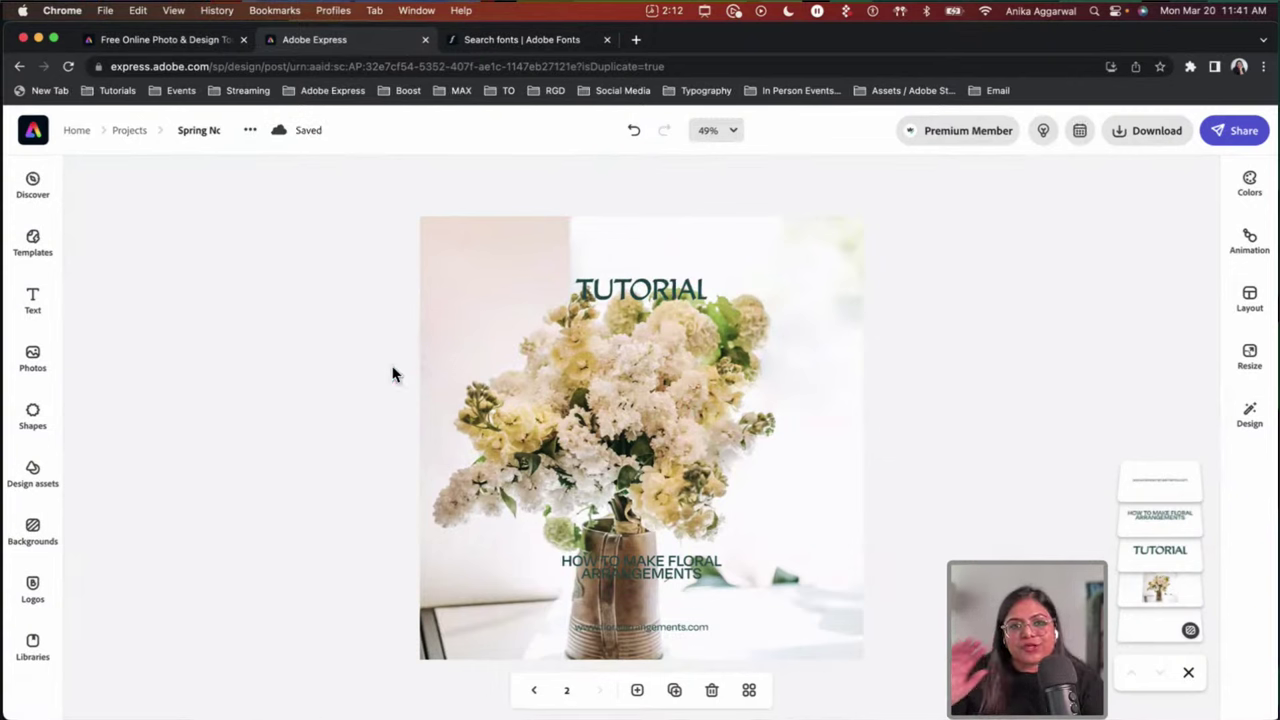
Step: Add a filled rounded rectangle to page 2, stretch it wider than tall, and centre it on the page
left_click(45, 420)
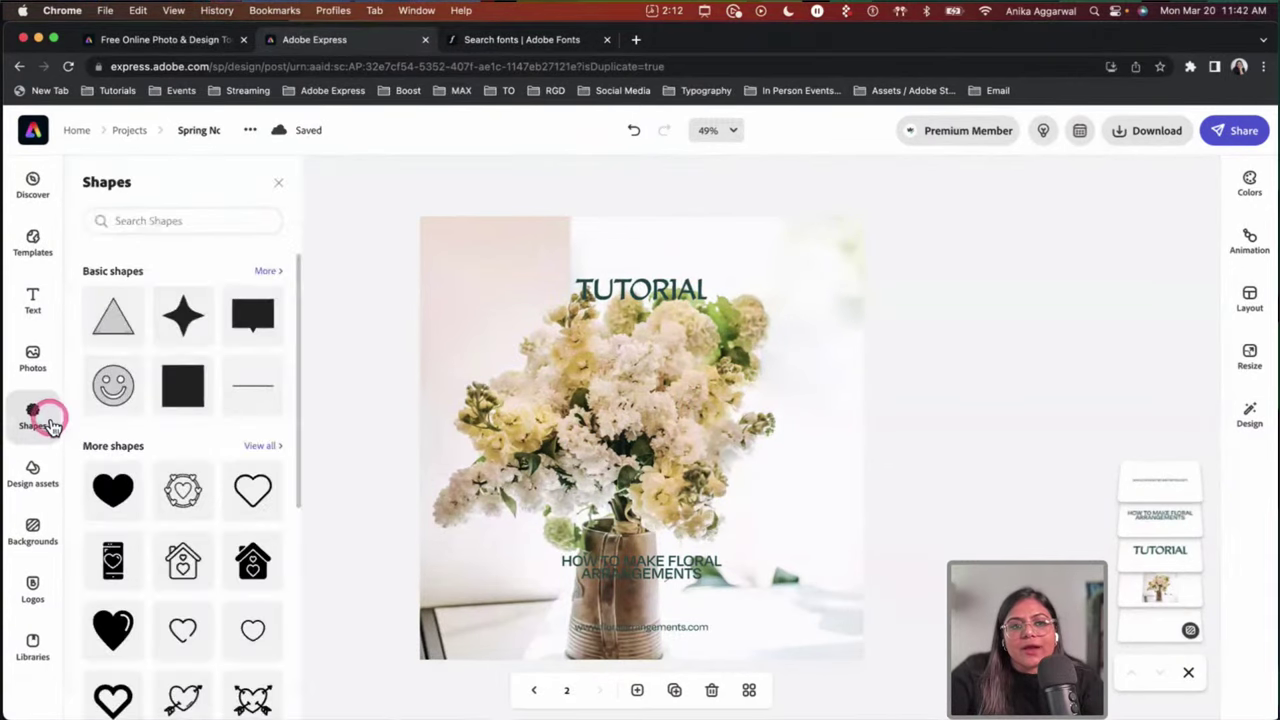
left_click(265, 274)
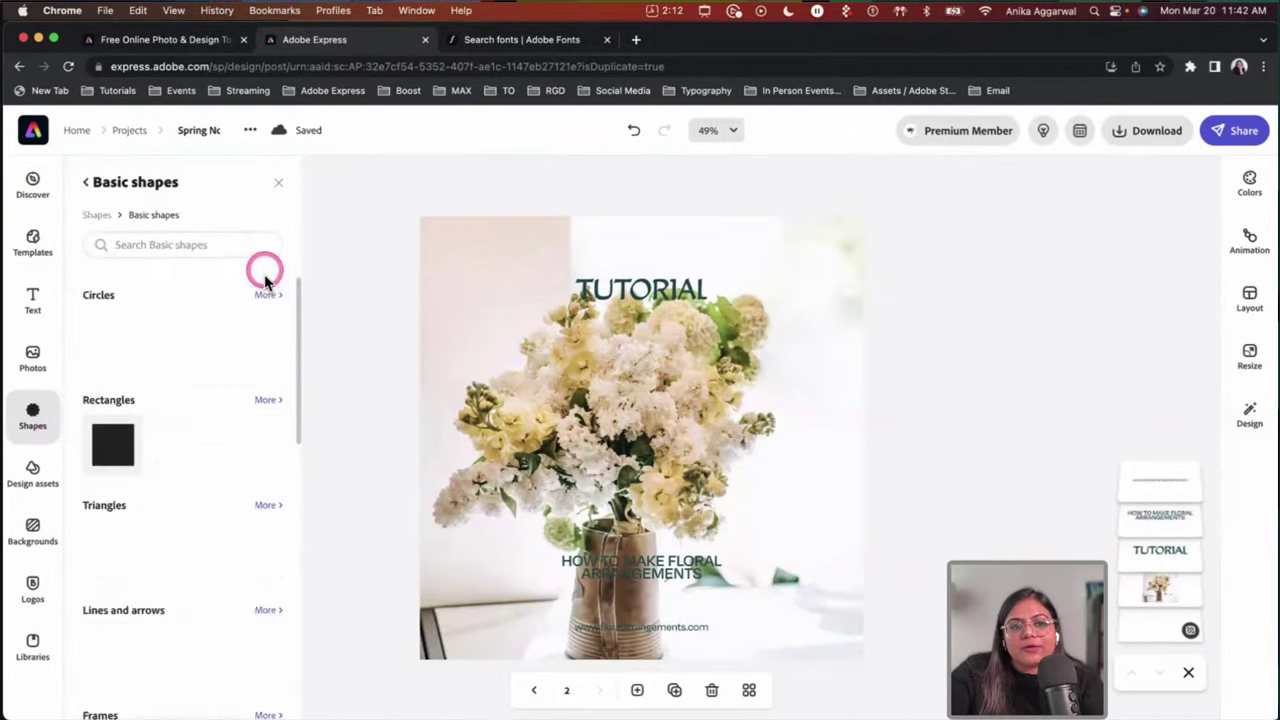
left_click(265, 400)
left_click(252, 332)
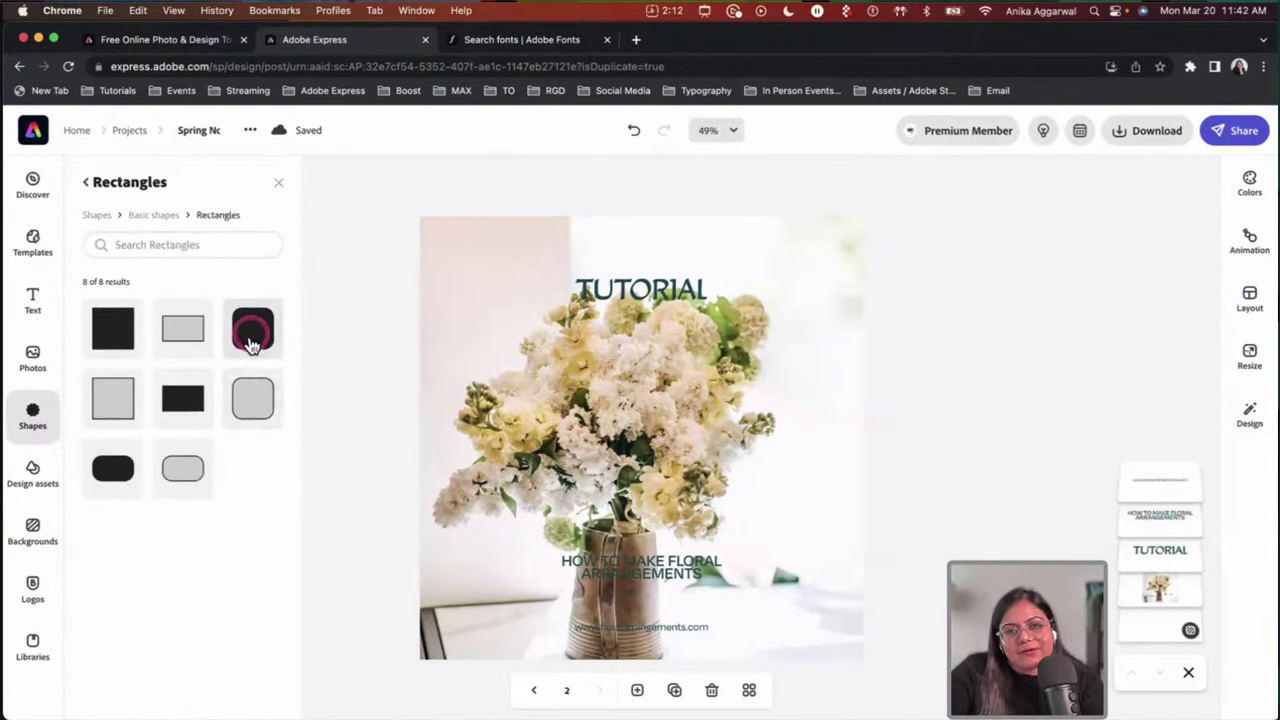
left_click_drag(736, 437, 848, 440)
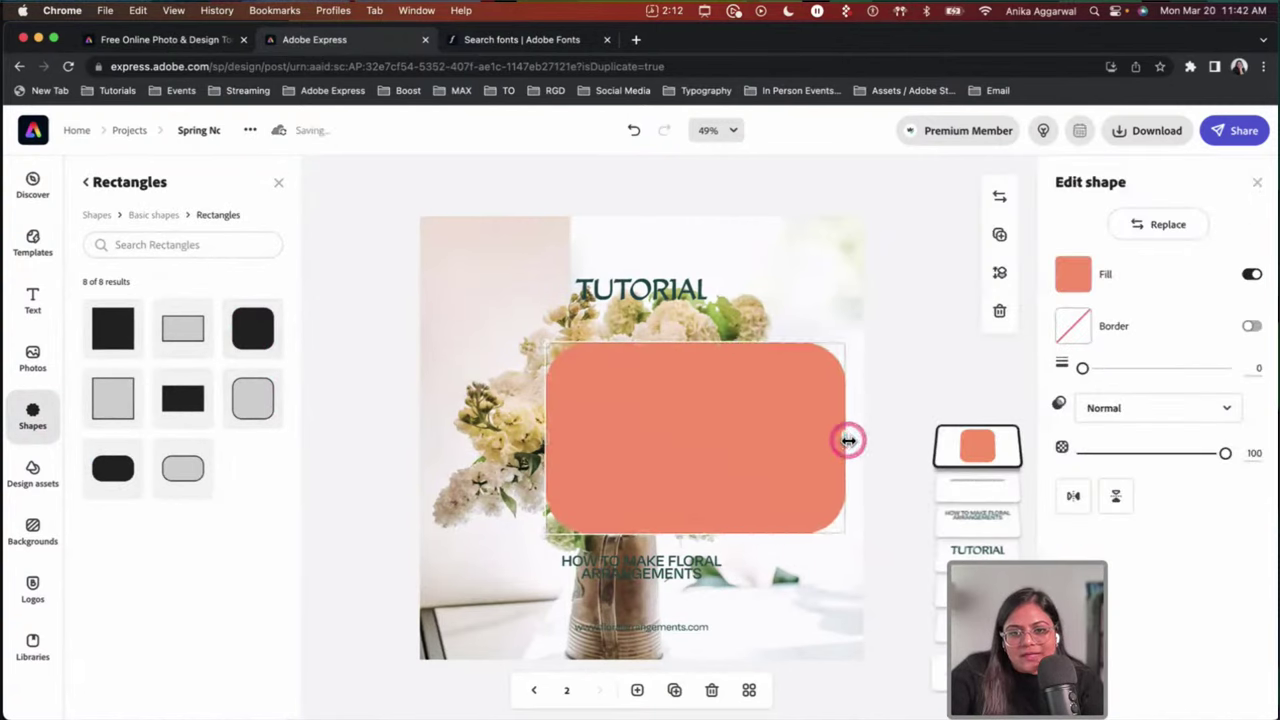
left_click_drag(843, 349, 796, 375)
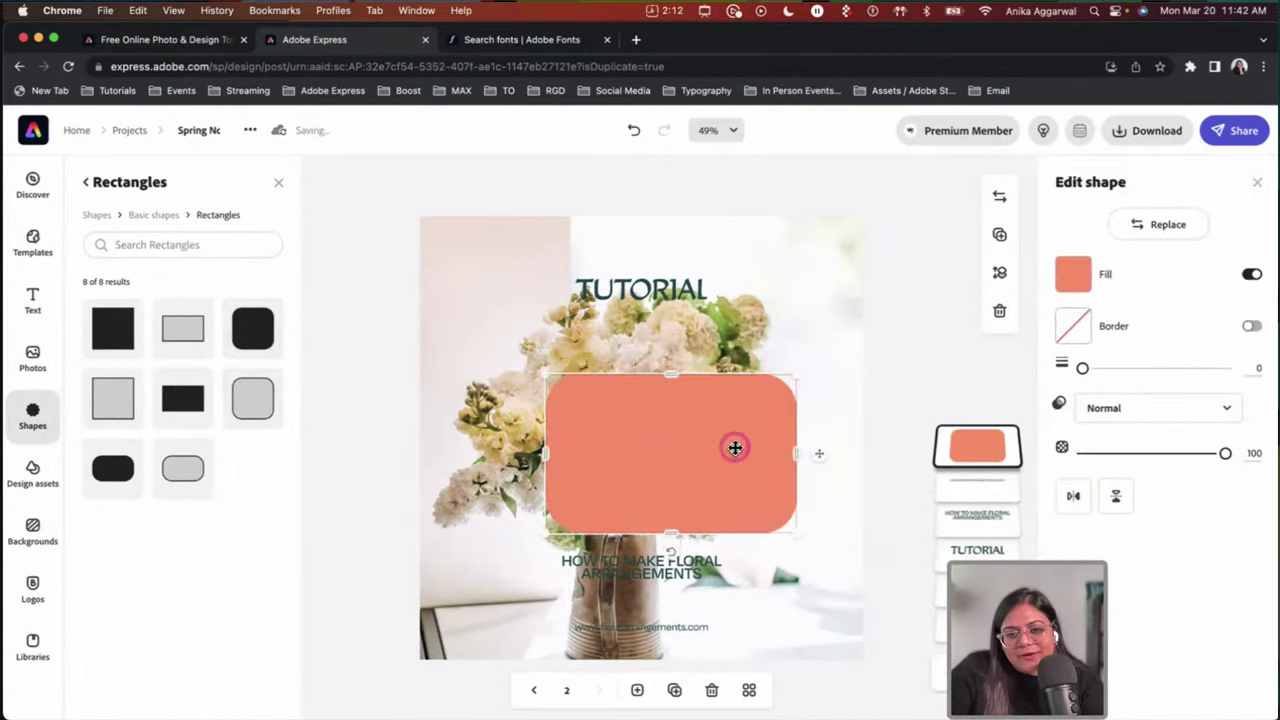
left_click_drag(735, 447, 711, 440)
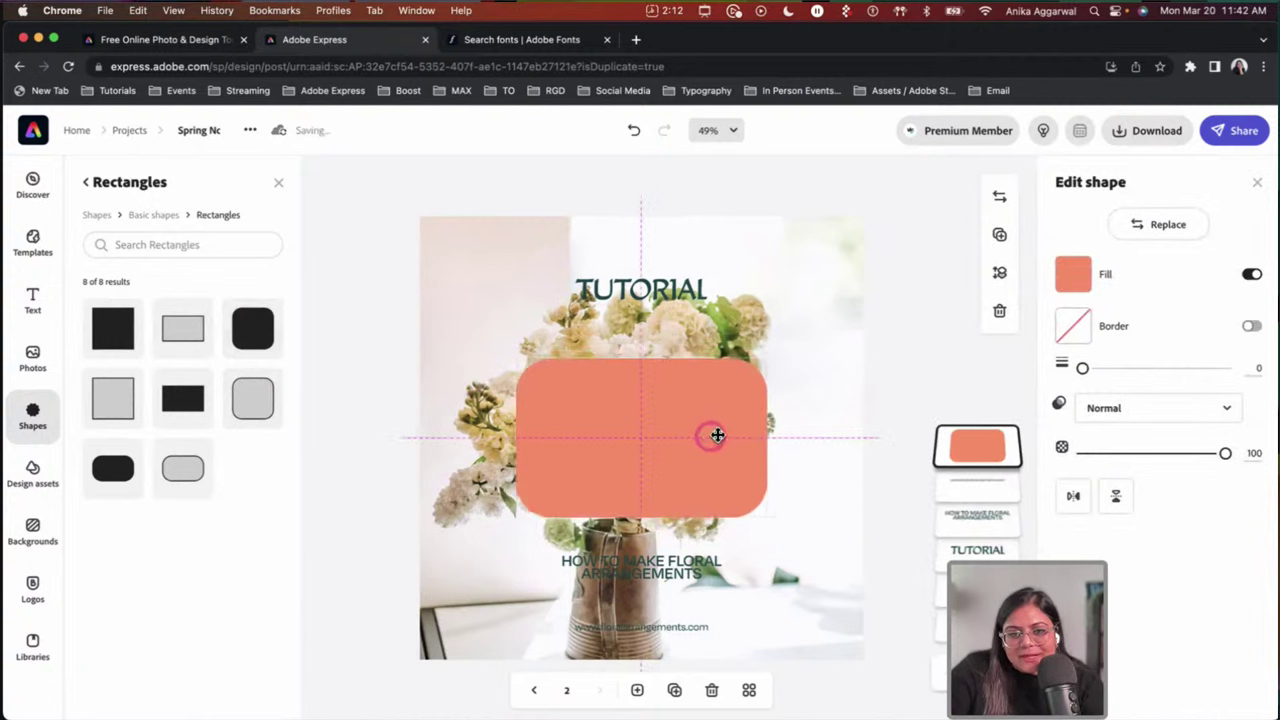
Step: Try fill colours for the rounded rectangle sampled from the photo, first leaf green A0B62A, then a beige flower tone
left_click(1073, 274)
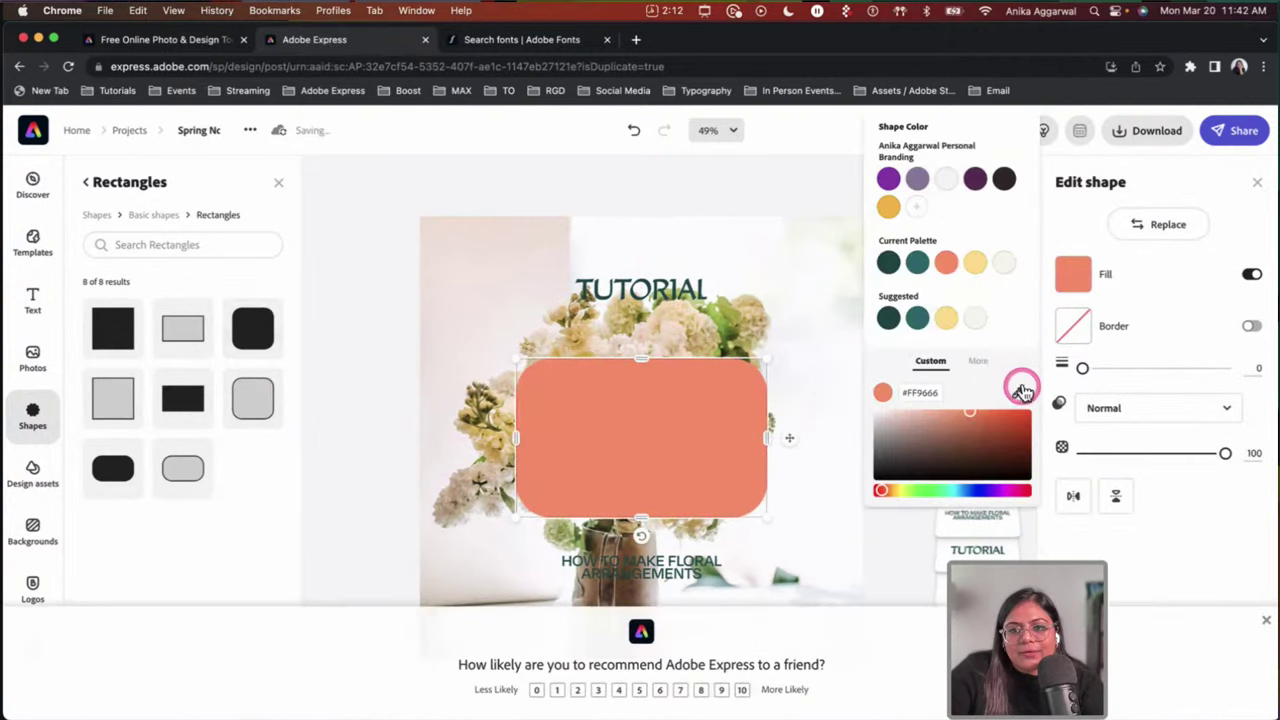
left_click(1020, 391)
left_click(720, 325)
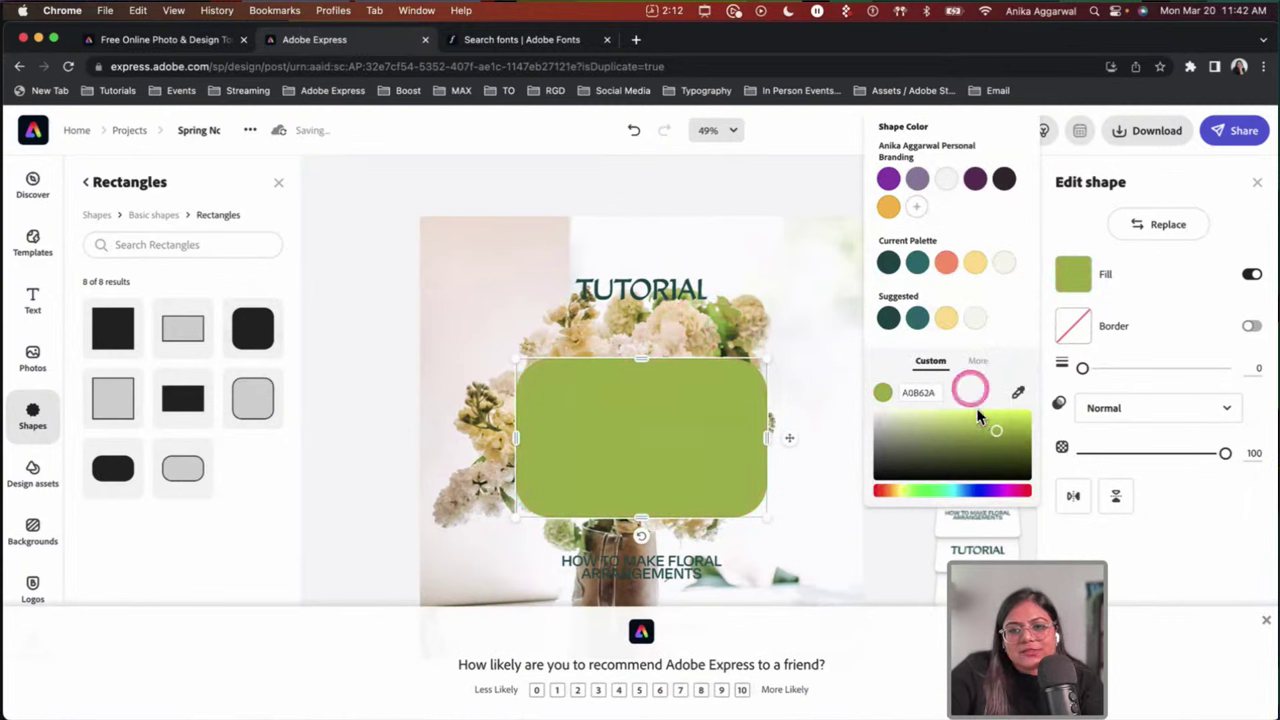
left_click(1018, 392)
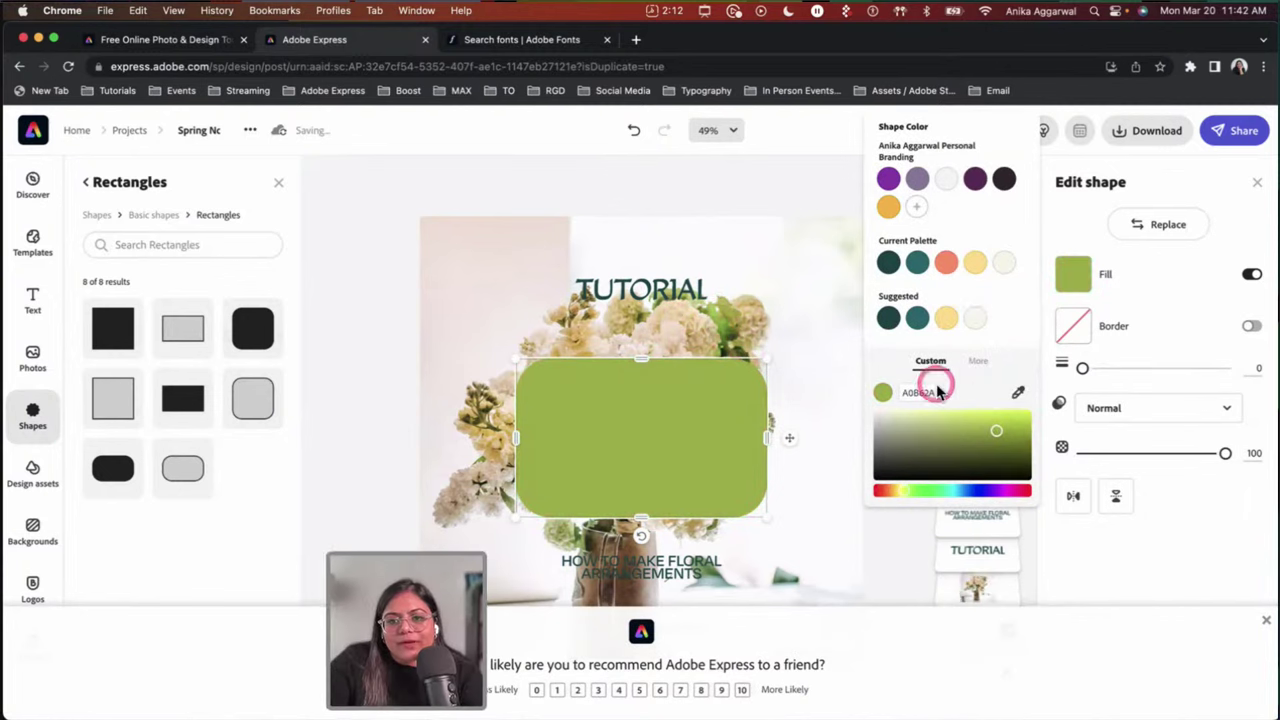
left_click(676, 325)
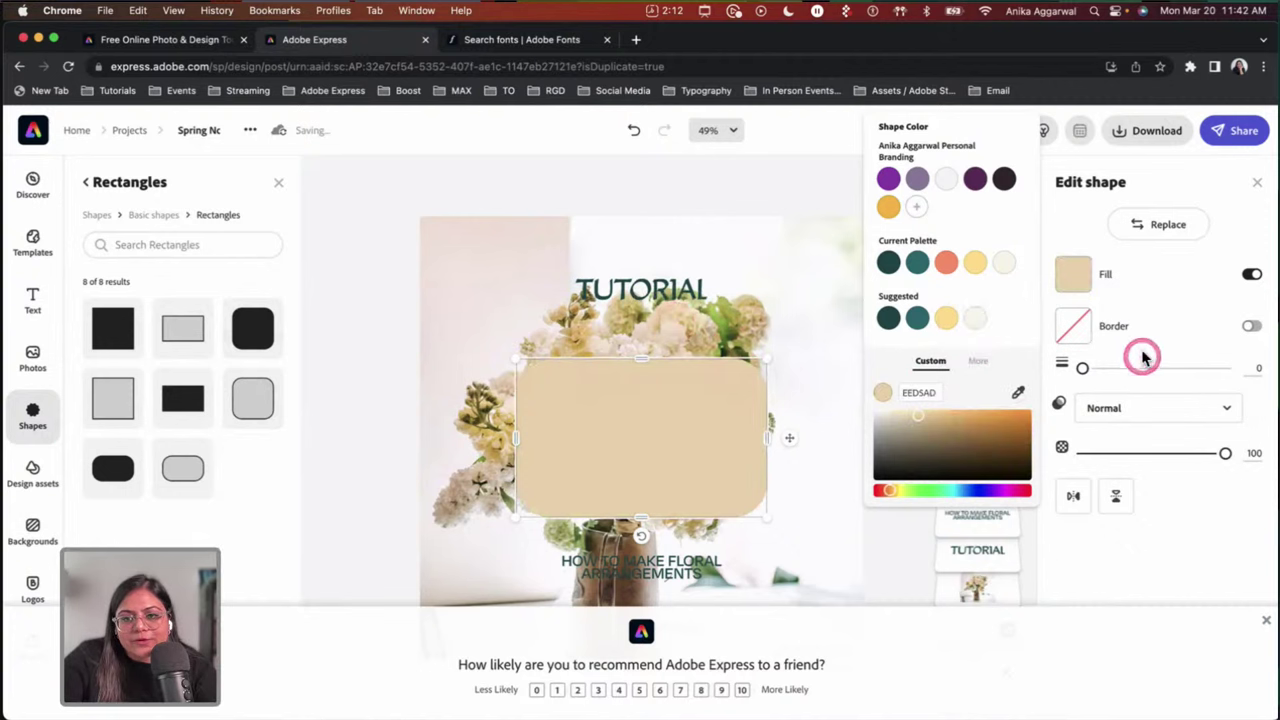
Step: Lower the rounded rectangle's opacity to 37 and resize it into a wider, flatter banner centred on the page
left_click_drag(1171, 451, 1132, 456)
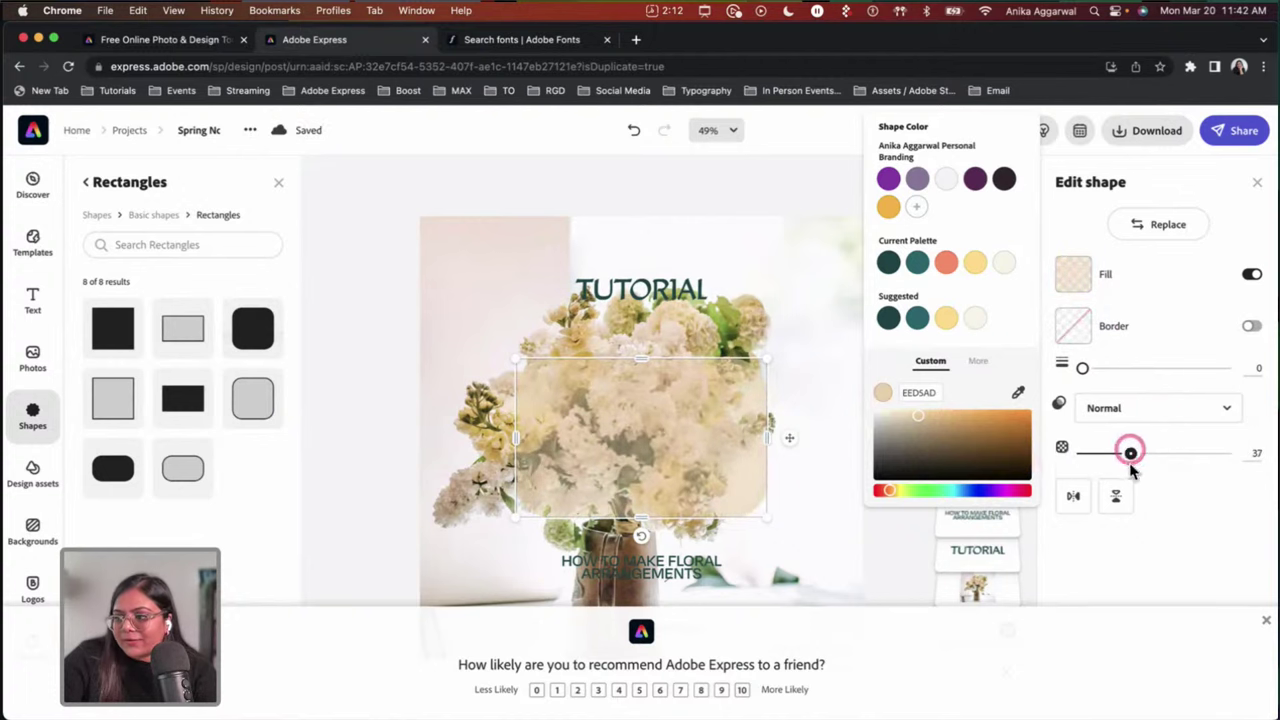
left_click(1128, 468)
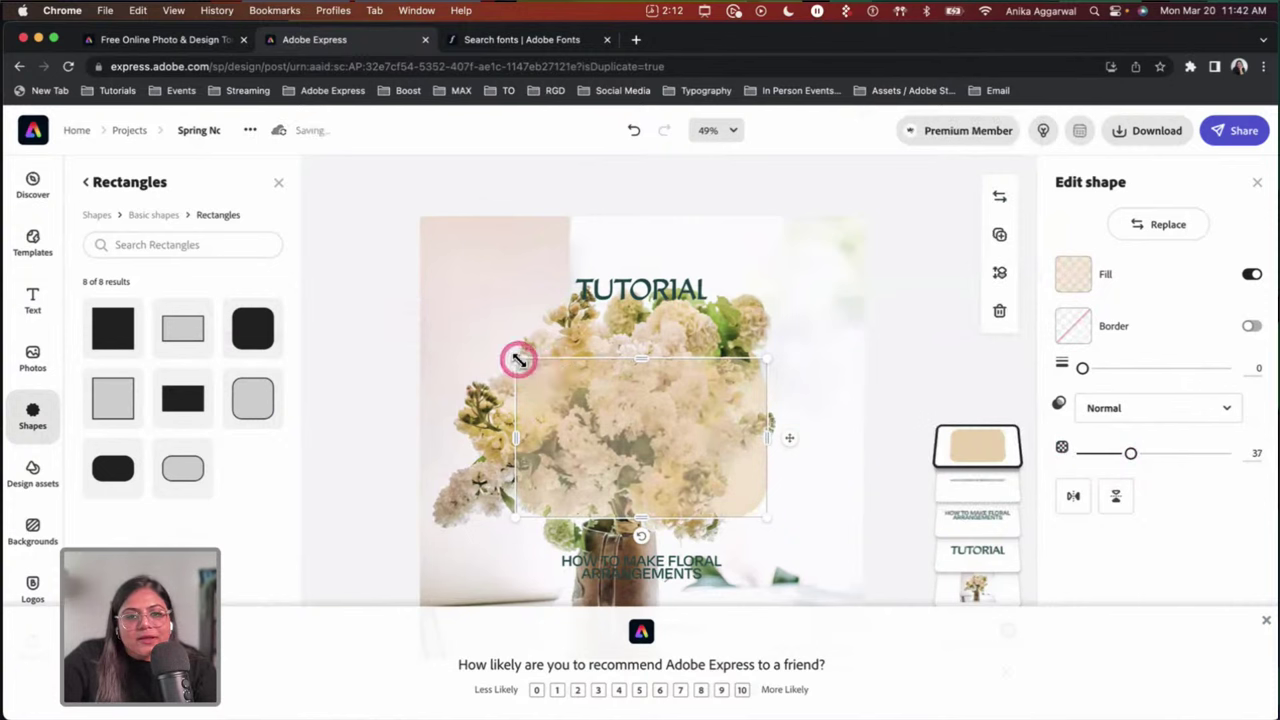
left_click_drag(518, 360, 494, 348)
left_click_drag(768, 430, 808, 431)
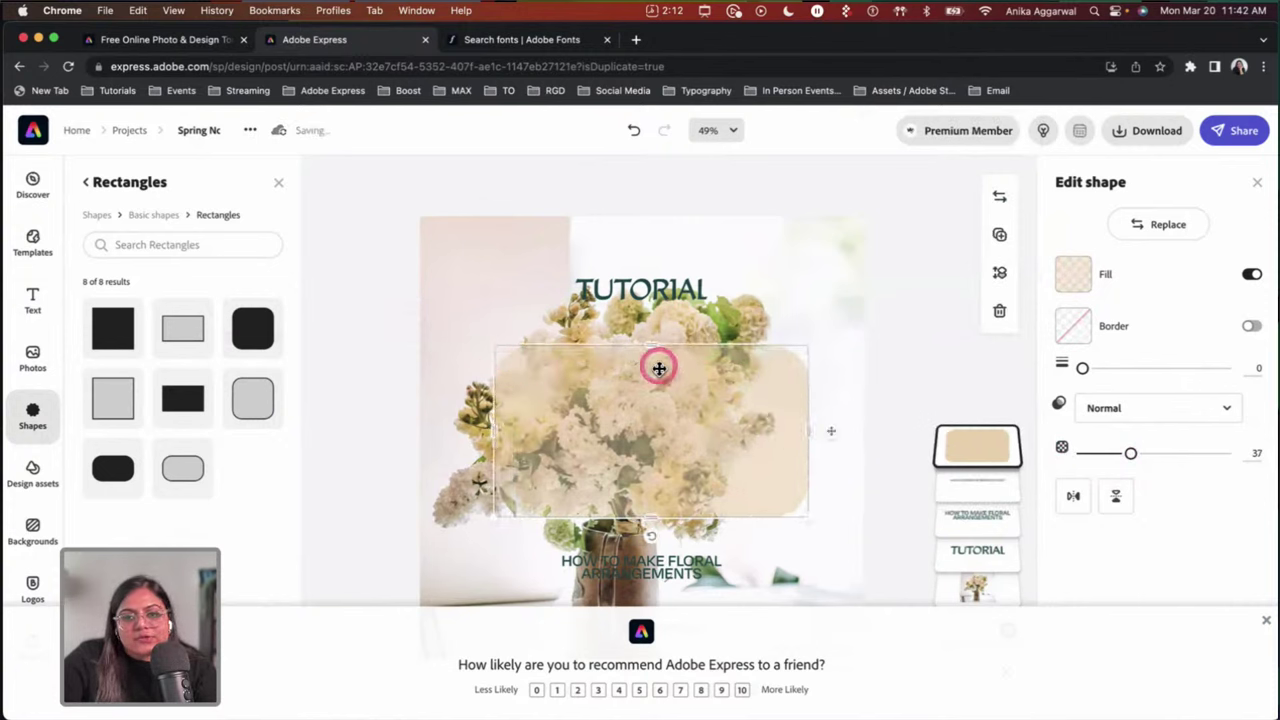
left_click_drag(657, 366, 688, 432)
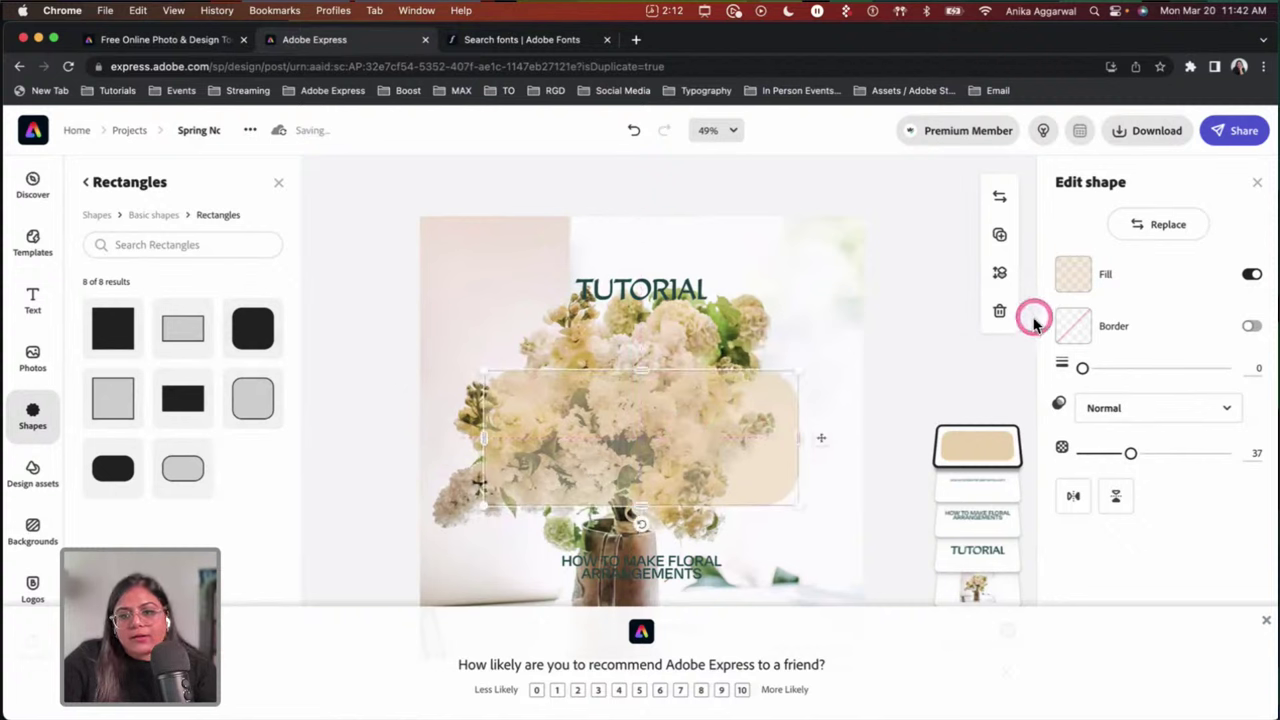
Step: Darken the rounded rectangle's fill to grey-brown #5C5549 and dismiss the recommendation survey
left_click(1070, 288)
left_click_drag(983, 452, 910, 456)
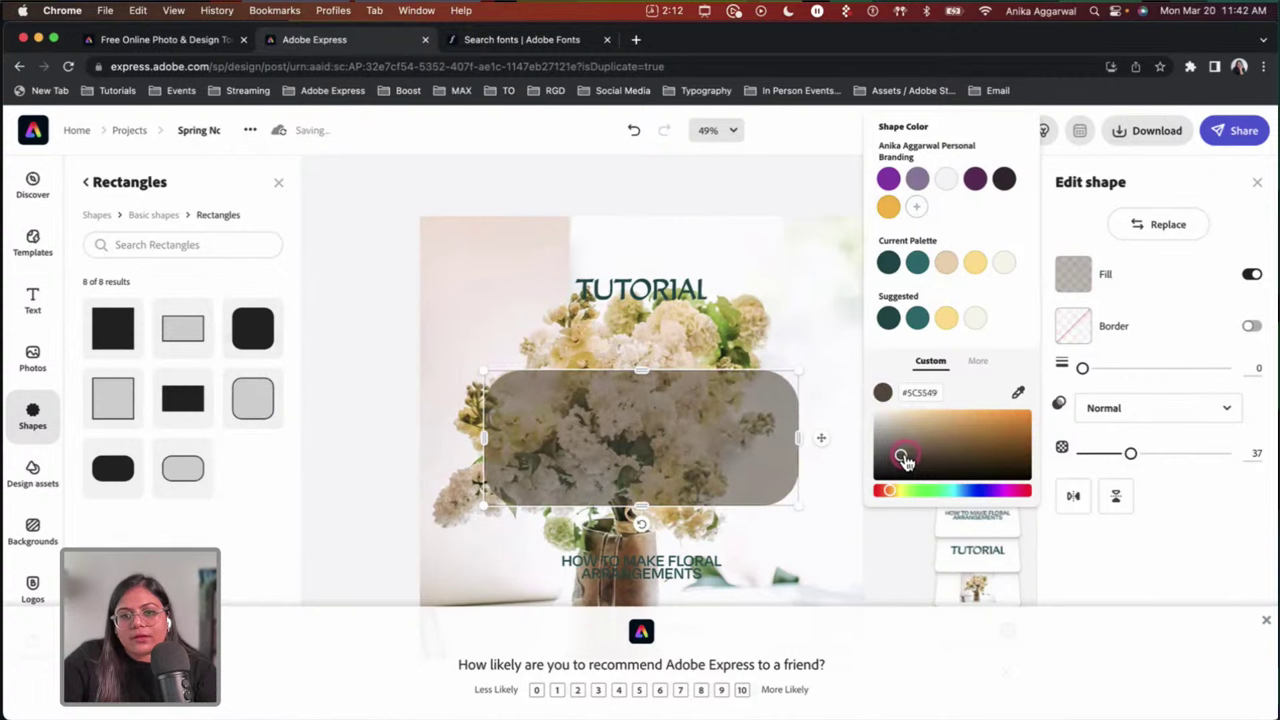
left_click(393, 418)
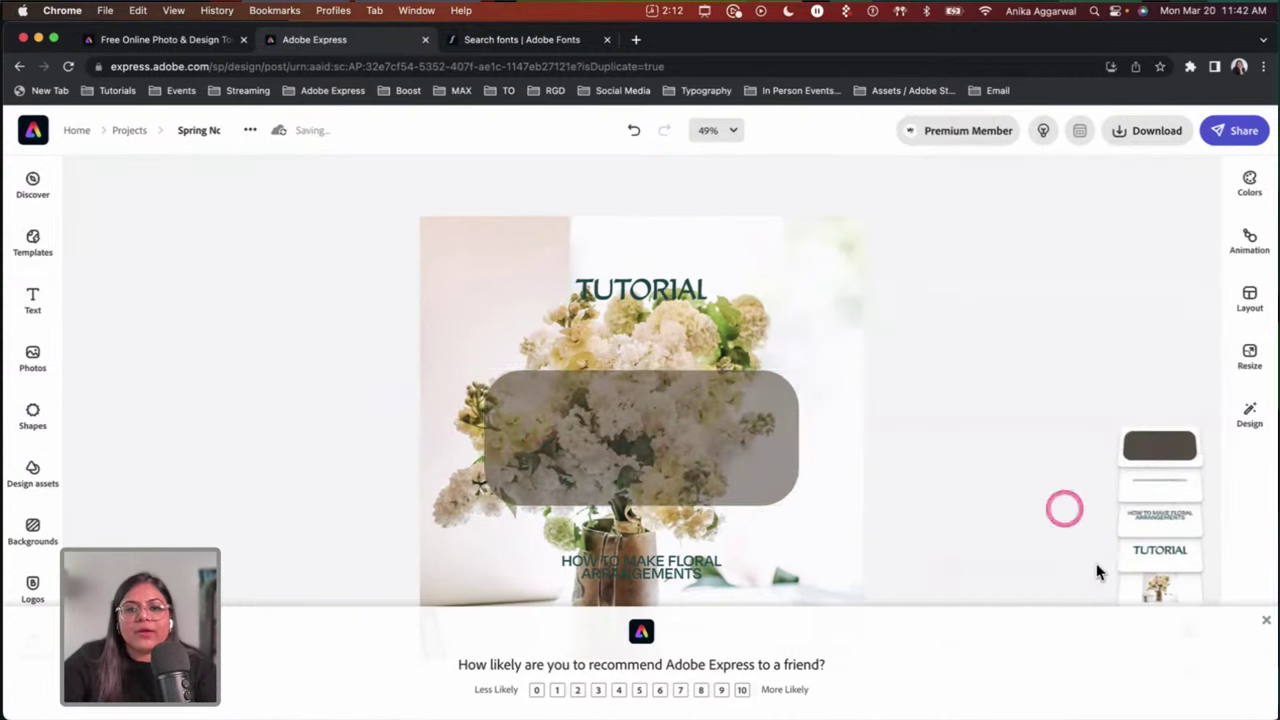
left_click(1265, 620)
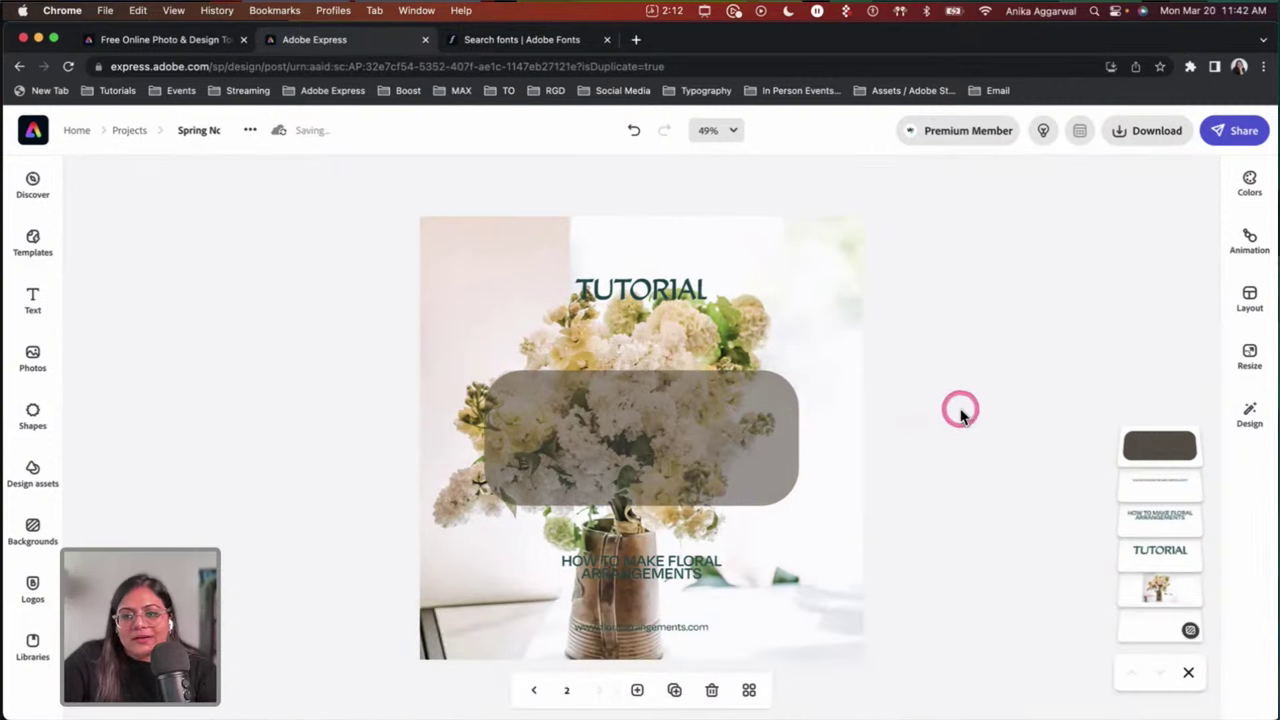
Step: Move the "HOW TO MAKE FLORAL ARRANGEMENTS" text to the page centre and place the rounded rectangle's layer beneath all three texts
left_click_drag(678, 580, 673, 439)
left_click_drag(1160, 515, 1163, 449)
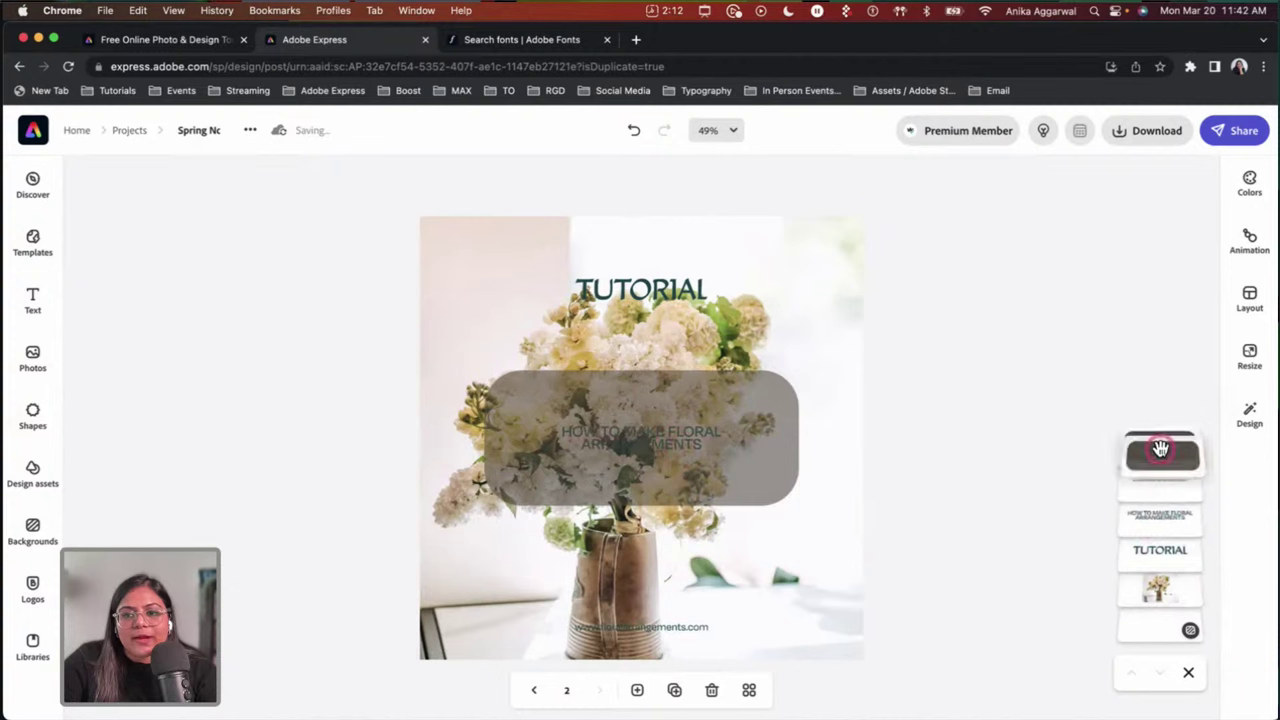
left_click(638, 440)
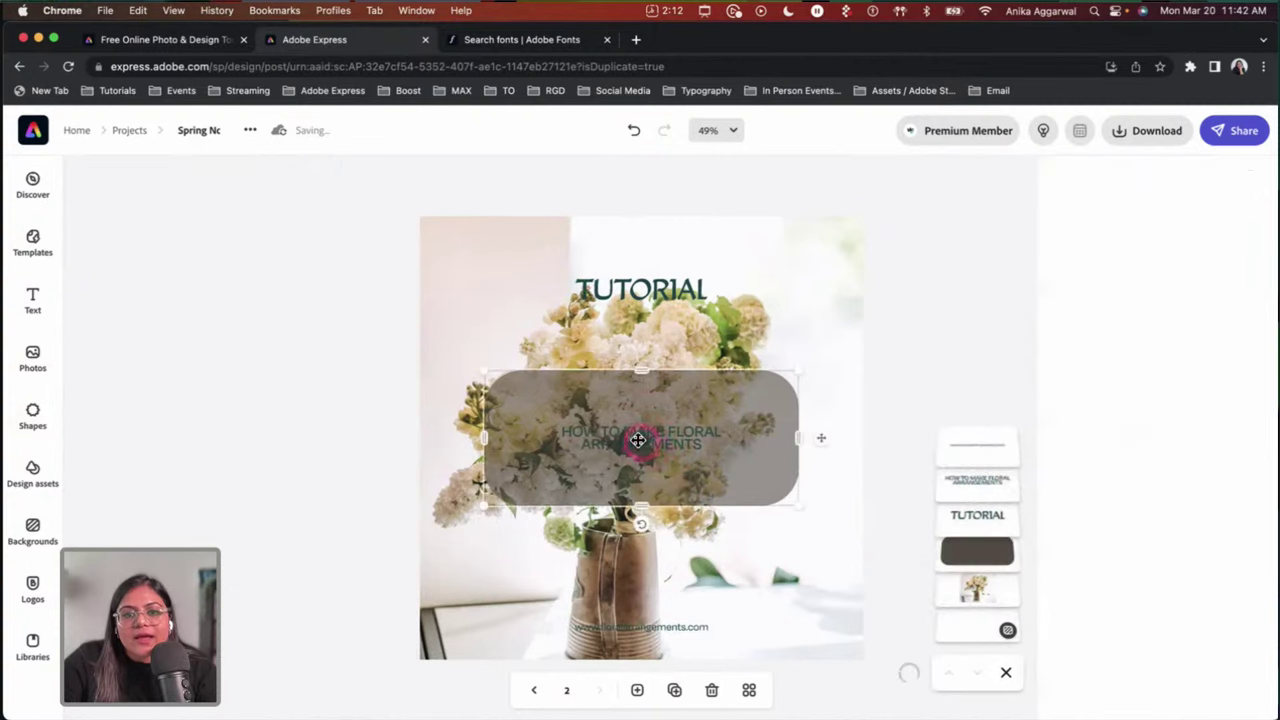
Step: Recolour the "HOW TO MAKE FLORAL ARRANGEMENTS" text cream #F8F7EB, enlarge it to size 52.1, and centre it on the rounded rectangle
left_click(638, 440)
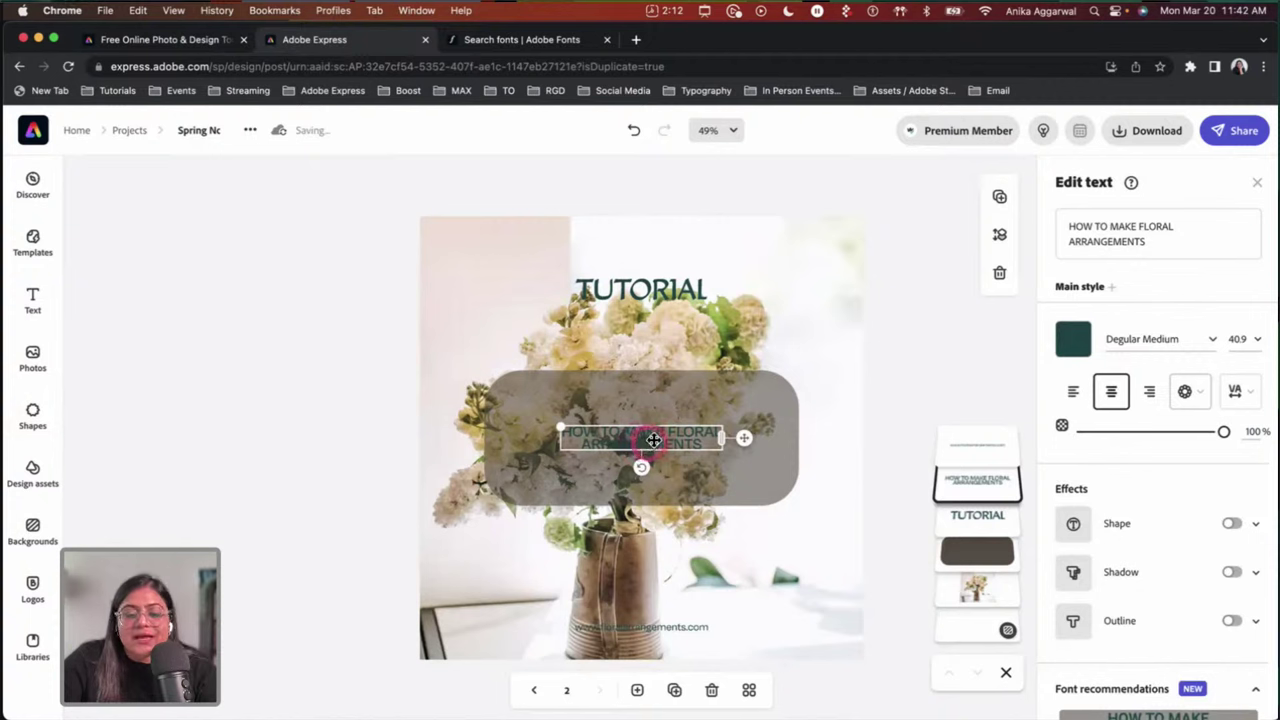
left_click(1070, 340)
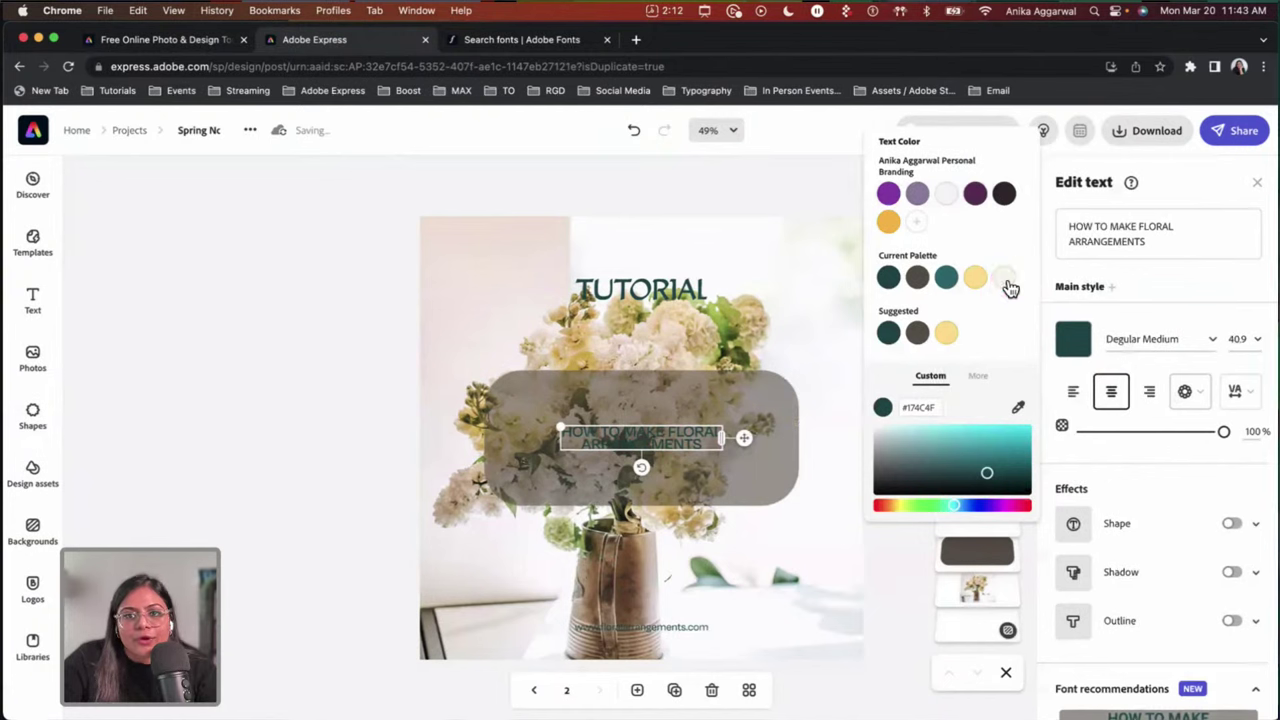
left_click(1008, 282)
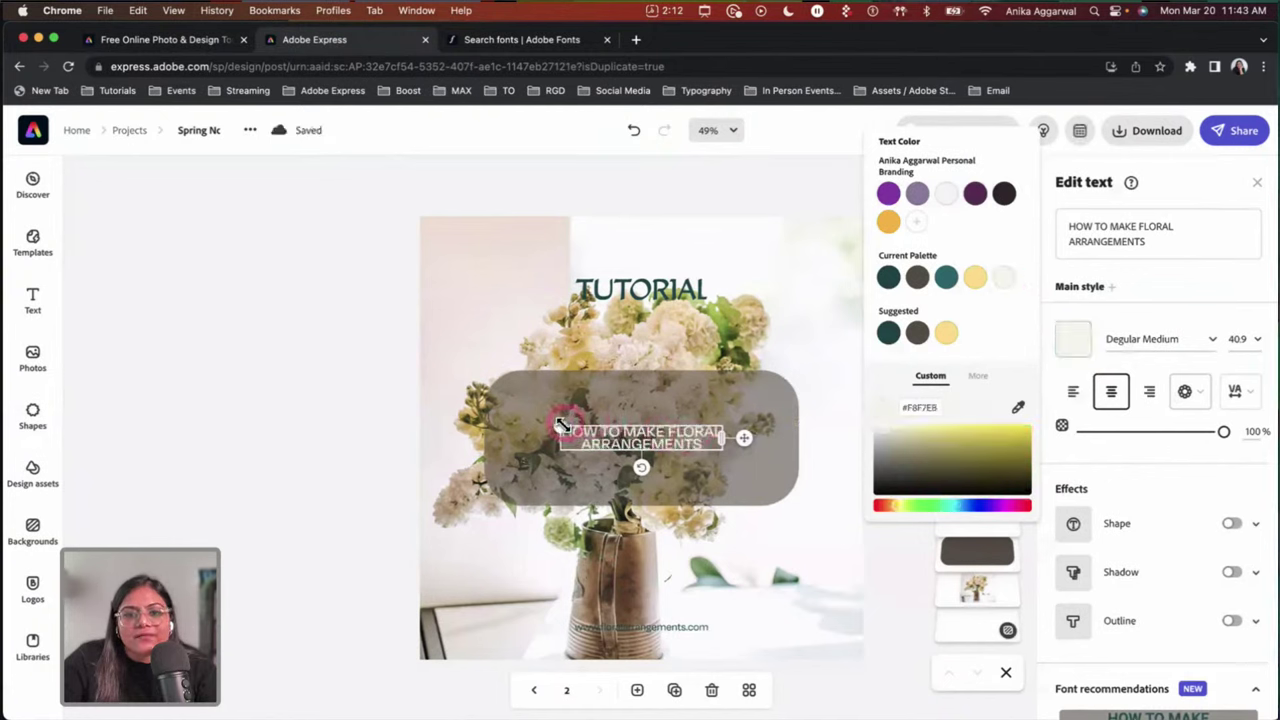
left_click_drag(562, 425, 514, 423)
mouse_move(620, 440)
left_mouse_down()
mouse_move(640, 440)
mouse_move(624, 430)
left_mouse_up()
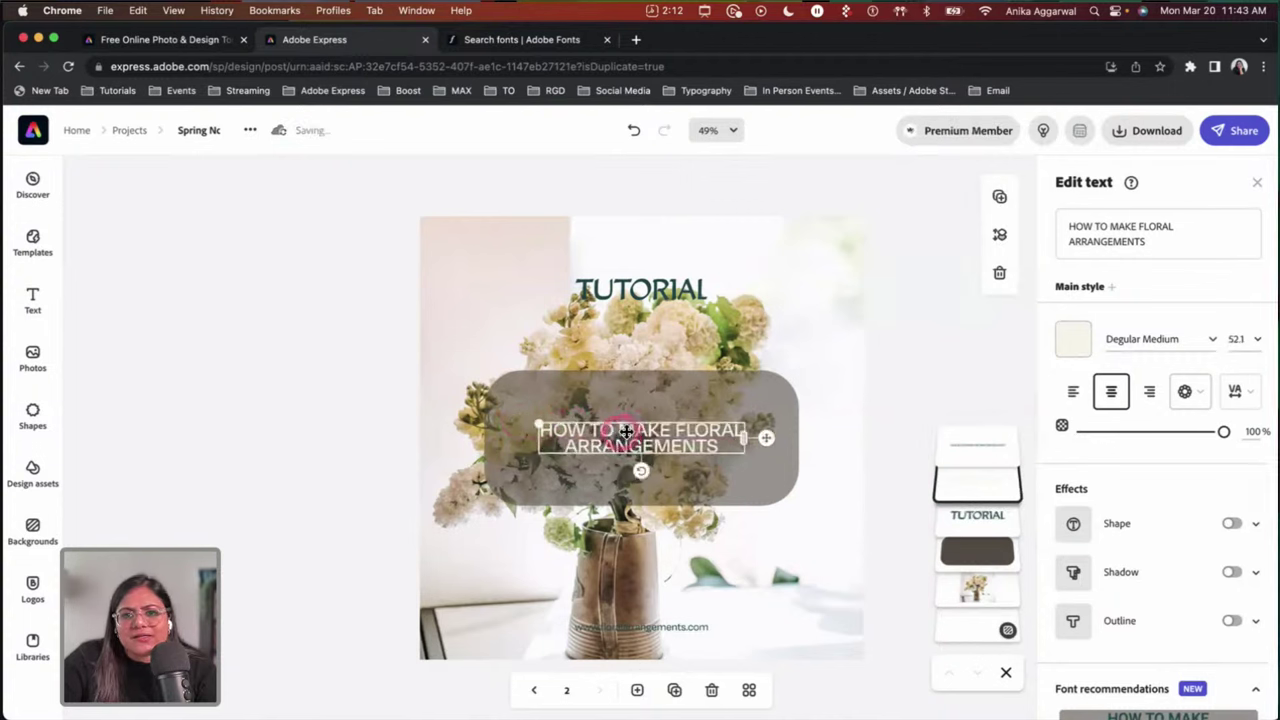
Step: Place "TUTORIAL" above the heading inside the rounded rectangle, coloured with the palette's cream and reduced to size 59.2
left_click_drag(650, 295, 649, 403)
left_click(1075, 340)
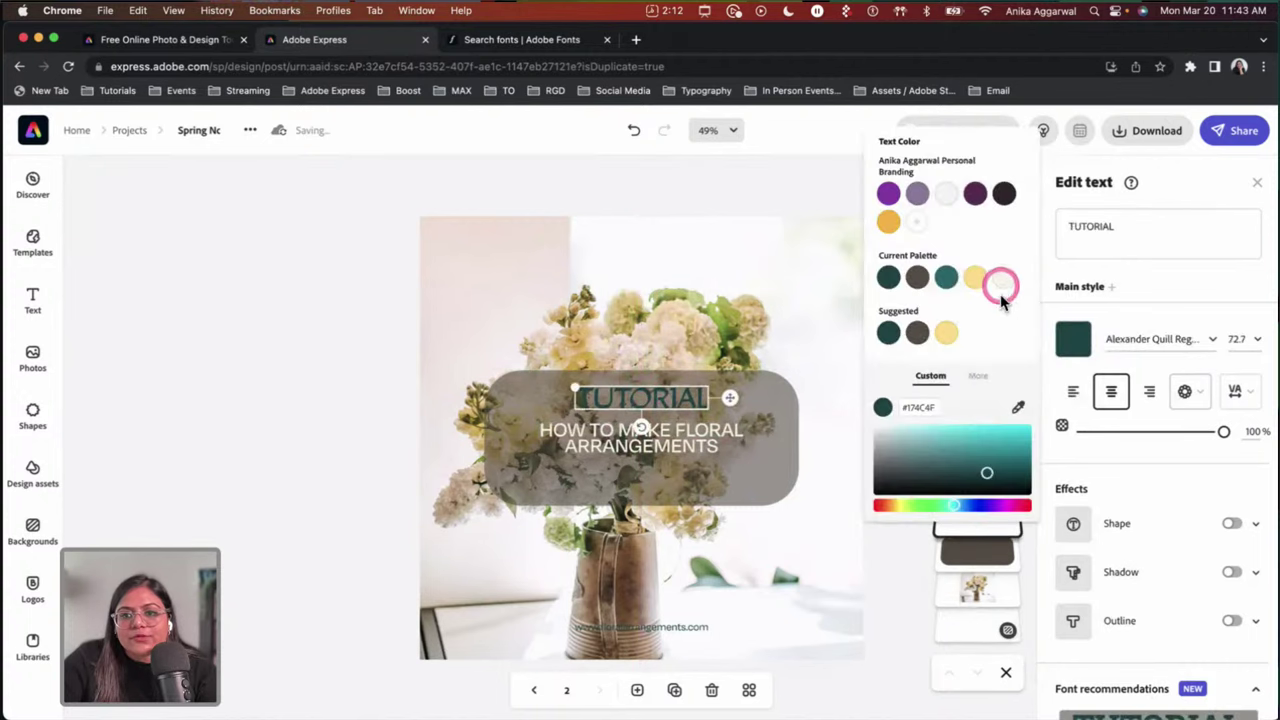
left_click(1003, 280)
left_click(635, 405)
left_click_drag(575, 383, 641, 404)
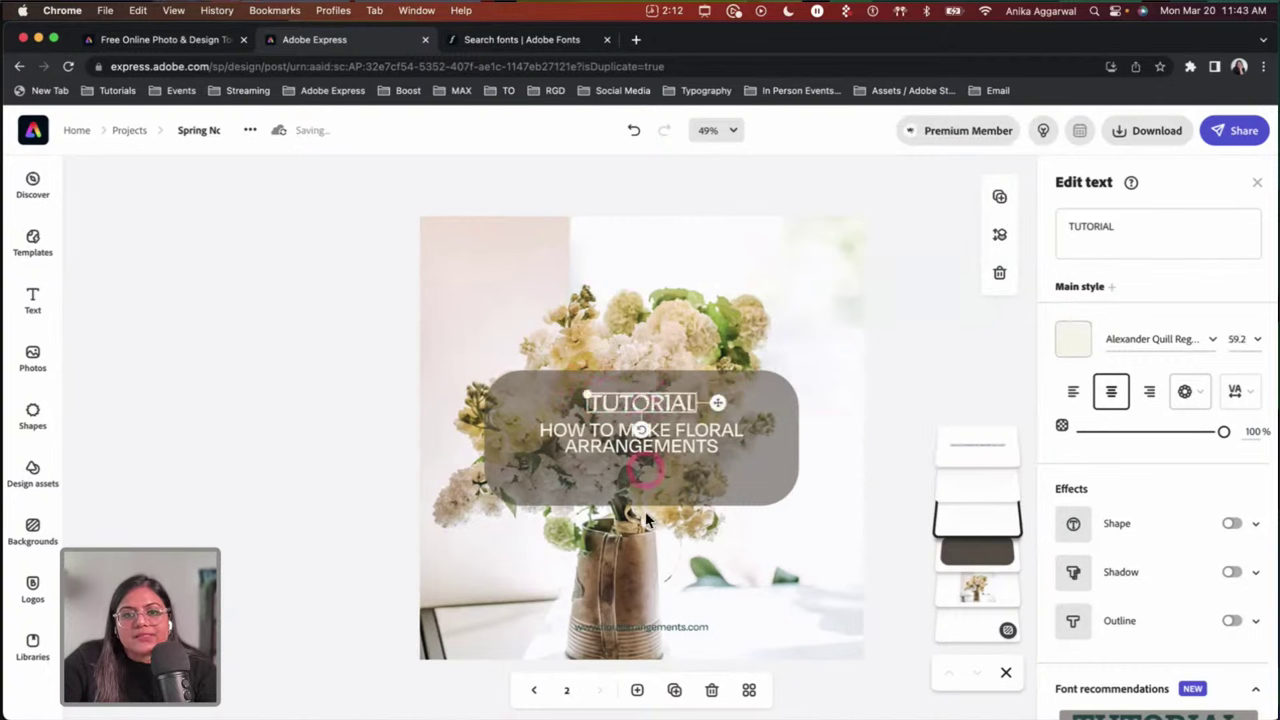
Step: Move the website text below the heading inside the rounded rectangle, colour it cream #F8F7EB, and enlarge it to size 32.9
left_click_drag(649, 630, 648, 490)
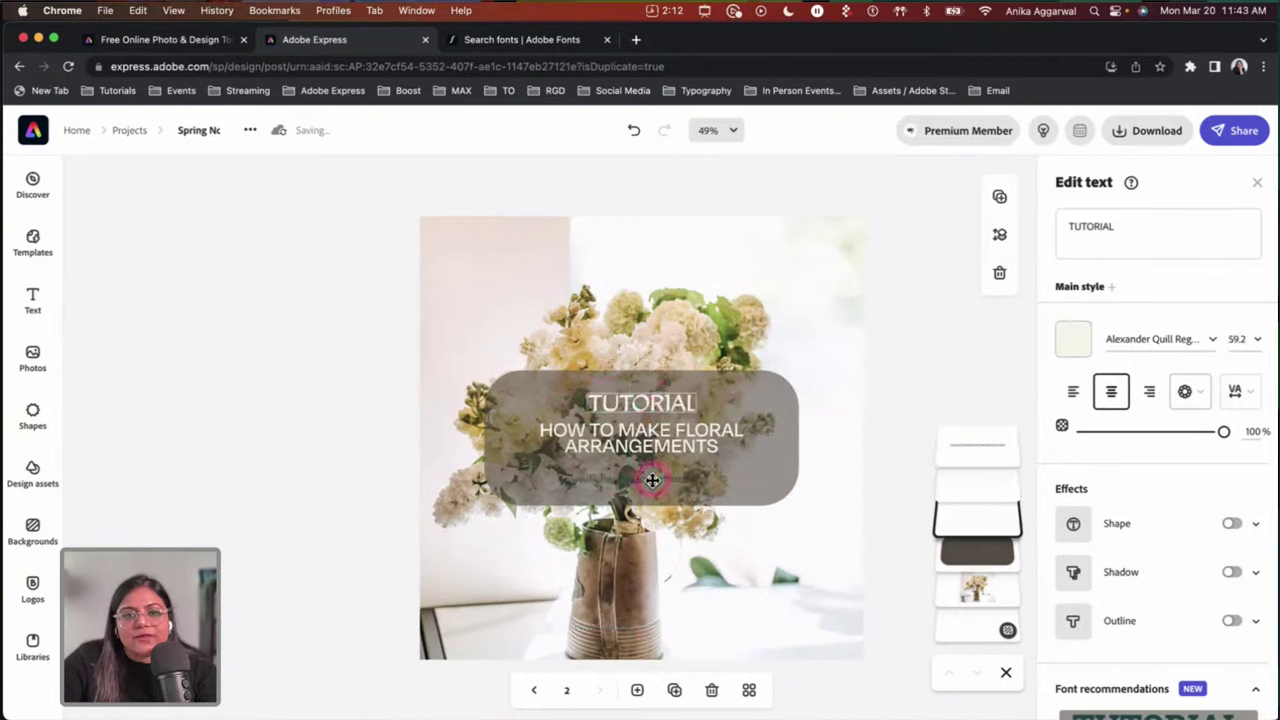
left_click(652, 481)
left_click(1076, 340)
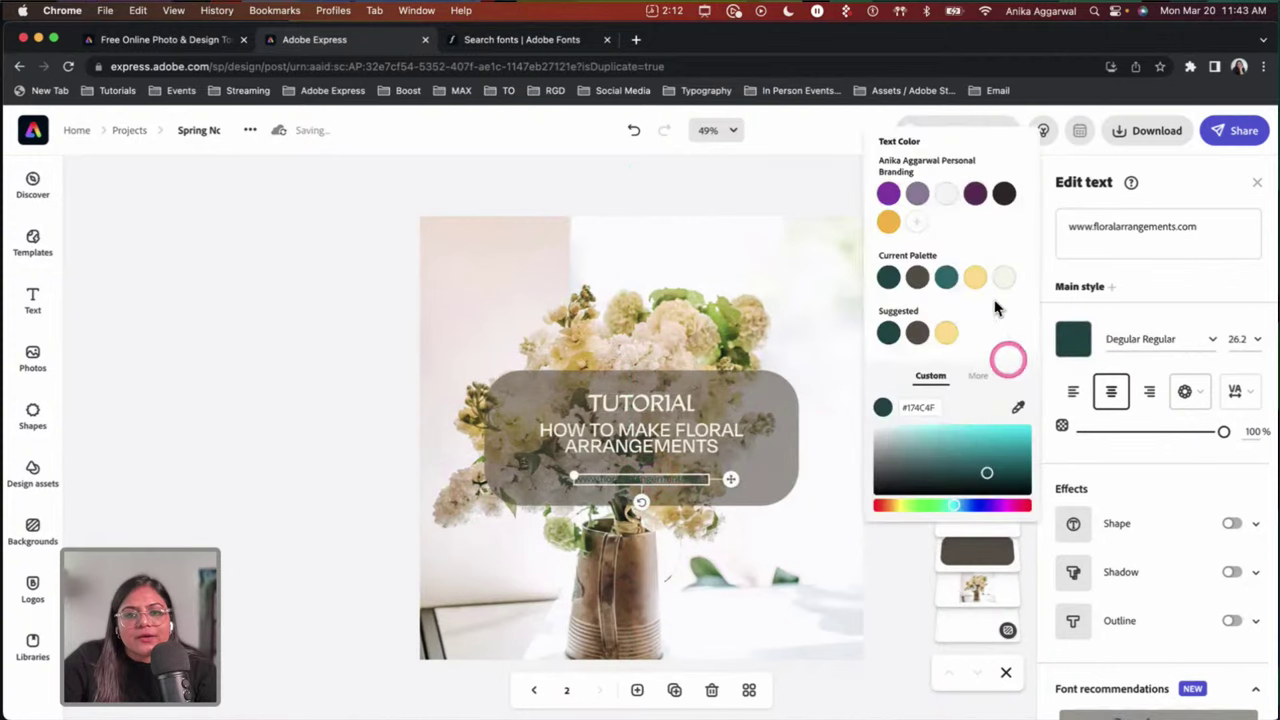
left_click(1004, 278)
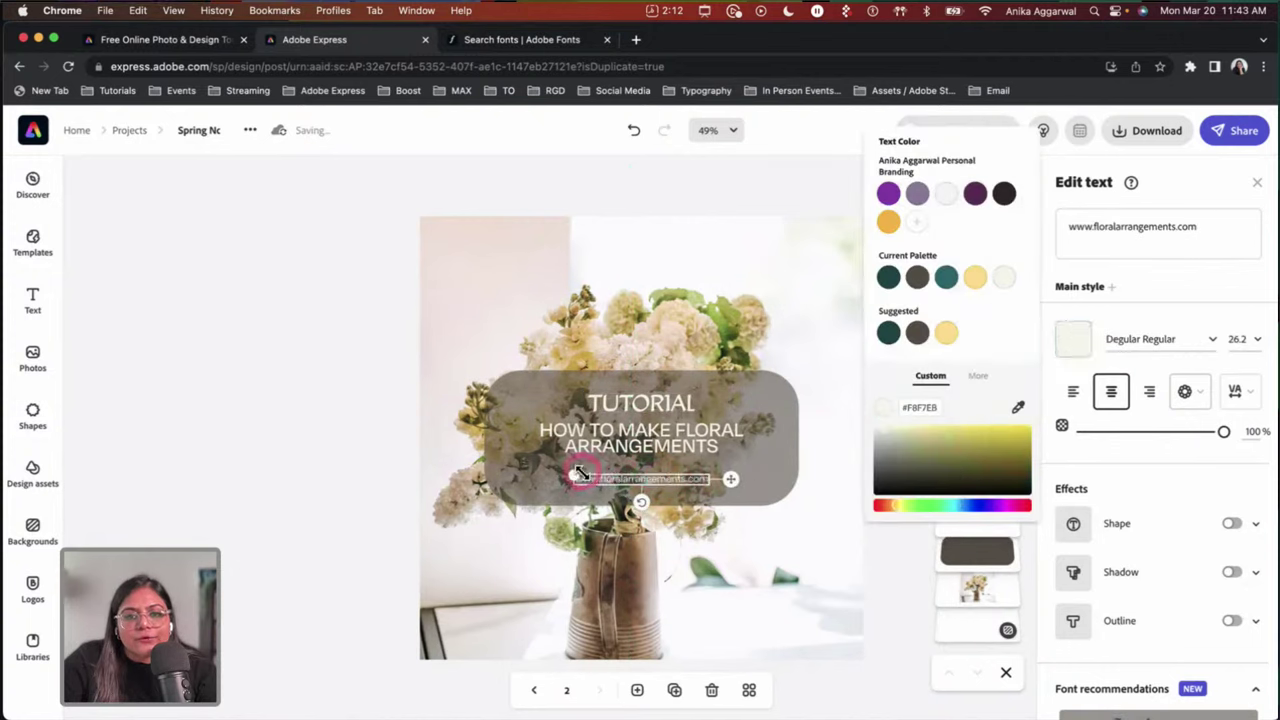
left_click_drag(580, 472, 537, 466)
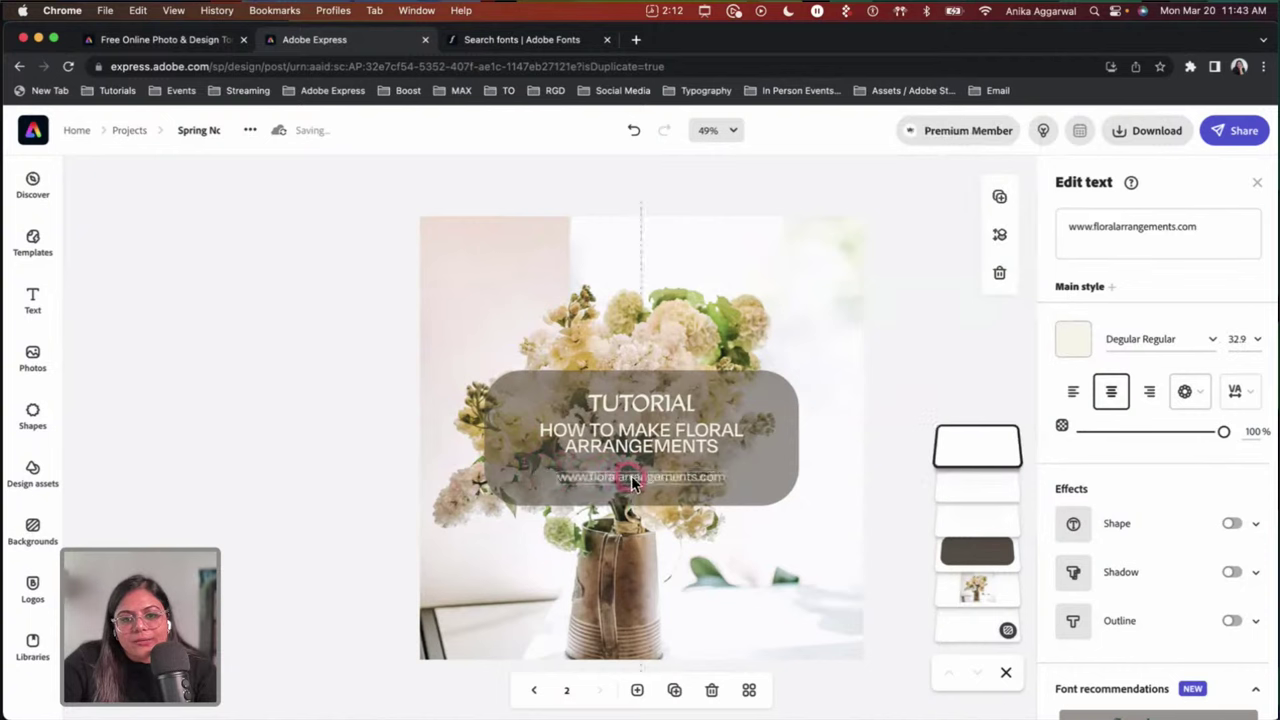
left_click_drag(644, 482, 631, 476)
left_click(292, 476)
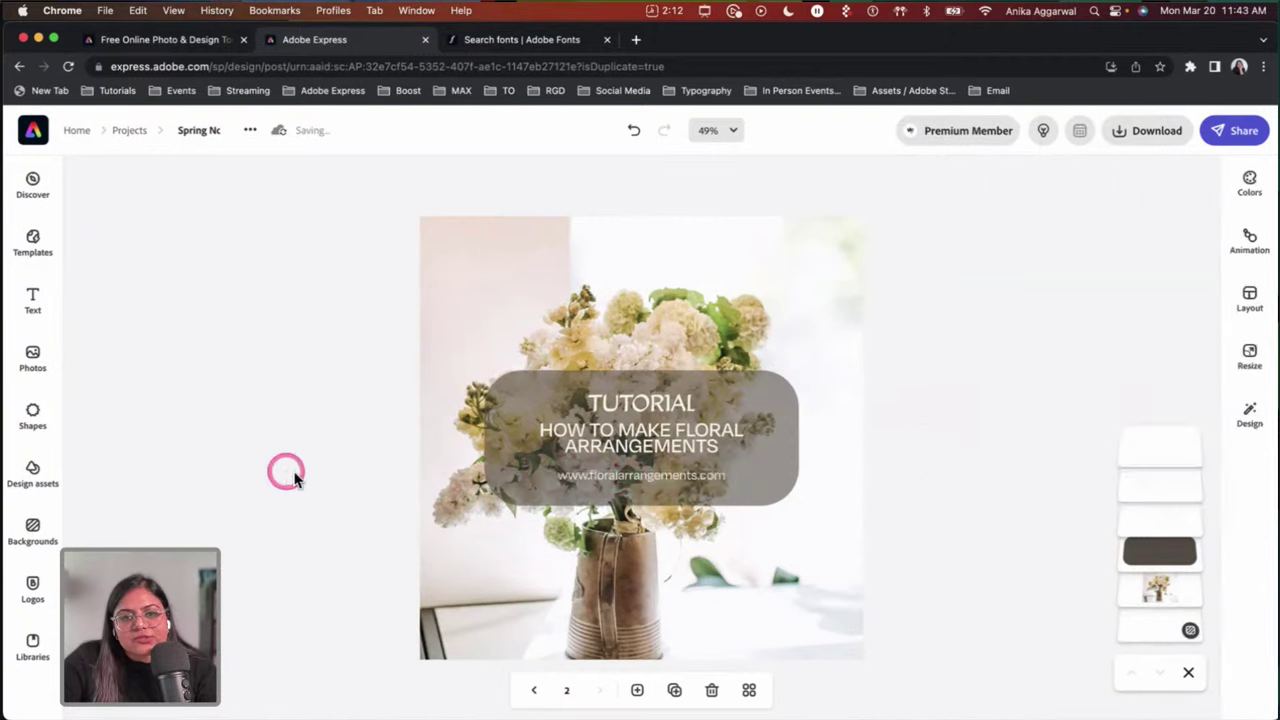
Step: Add a filled square, stretch it over the whole page, and place its layer between the vase photo and the rounded rectangle
left_click(621, 266)
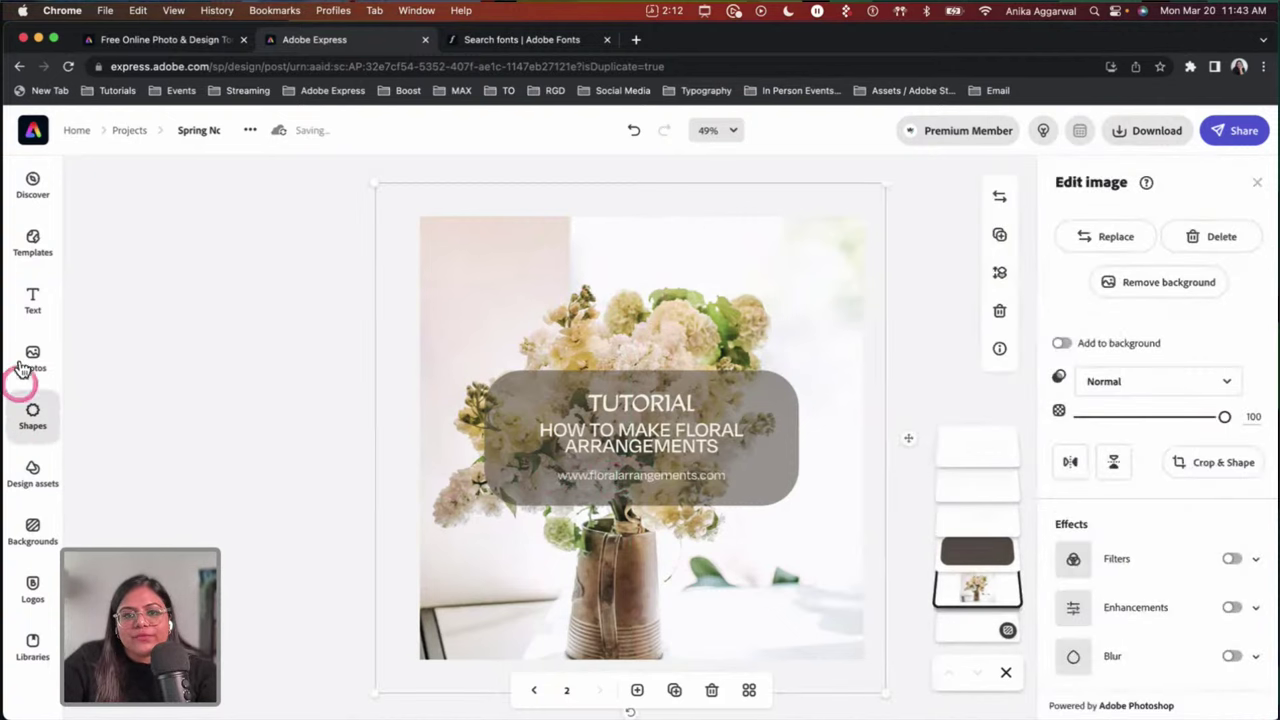
left_click(52, 411)
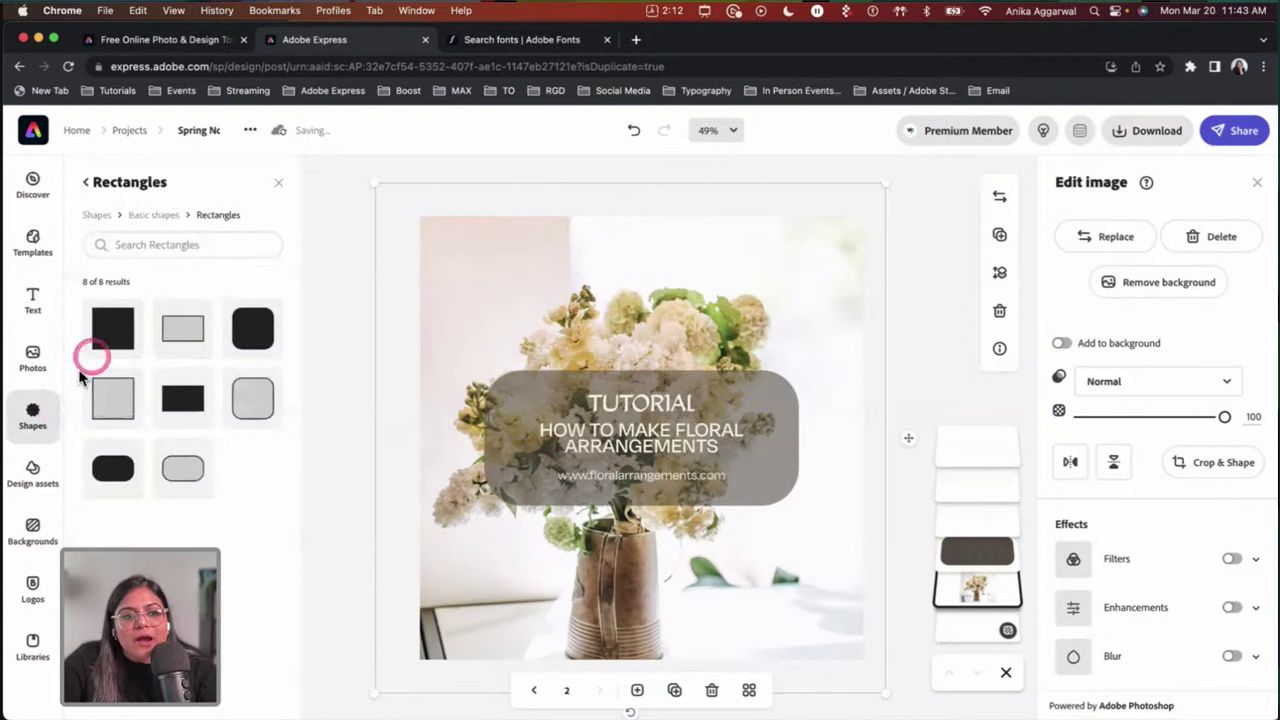
left_click(112, 328)
left_click(588, 525)
left_click_drag(622, 561, 474, 269)
left_click_drag(578, 271, 876, 266)
left_click_drag(648, 352, 700, 667)
left_click(960, 418)
left_click_drag(960, 418, 998, 580)
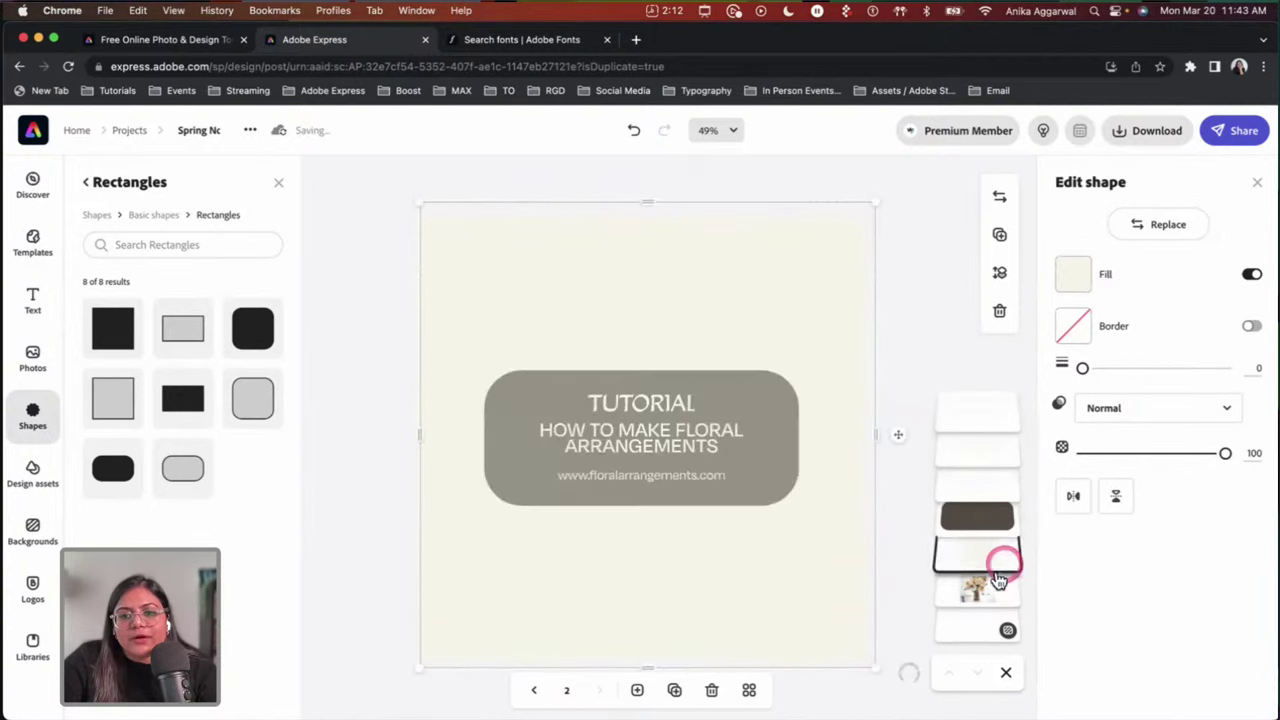
Step: Move the large cream rectangle down over the lower part of the page and fill it with olive green ACA419 sampled from the photo
left_click(1073, 275)
left_click_drag(789, 303, 806, 503)
left_click(1065, 278)
left_click(1016, 393)
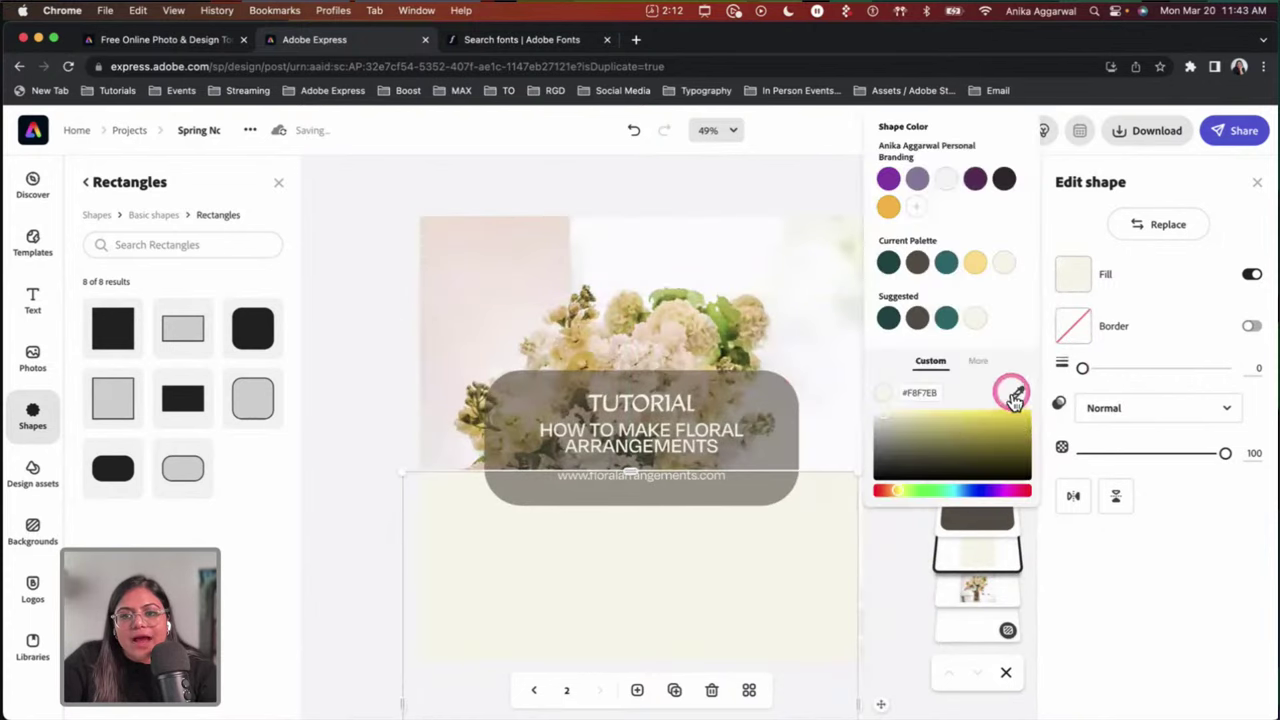
left_click(714, 318)
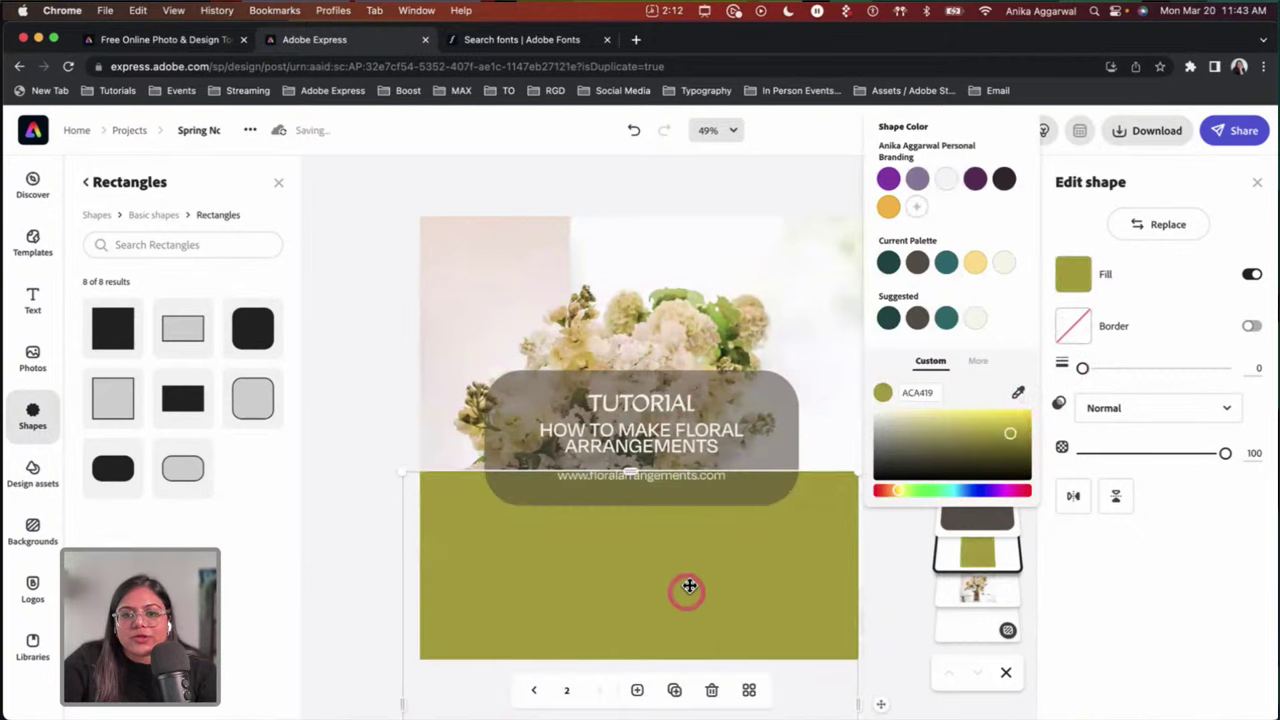
Step: Move the olive square up over the whole page, set its blend mode to Multiply and lower its opacity to 8
left_click_drag(686, 586, 690, 333)
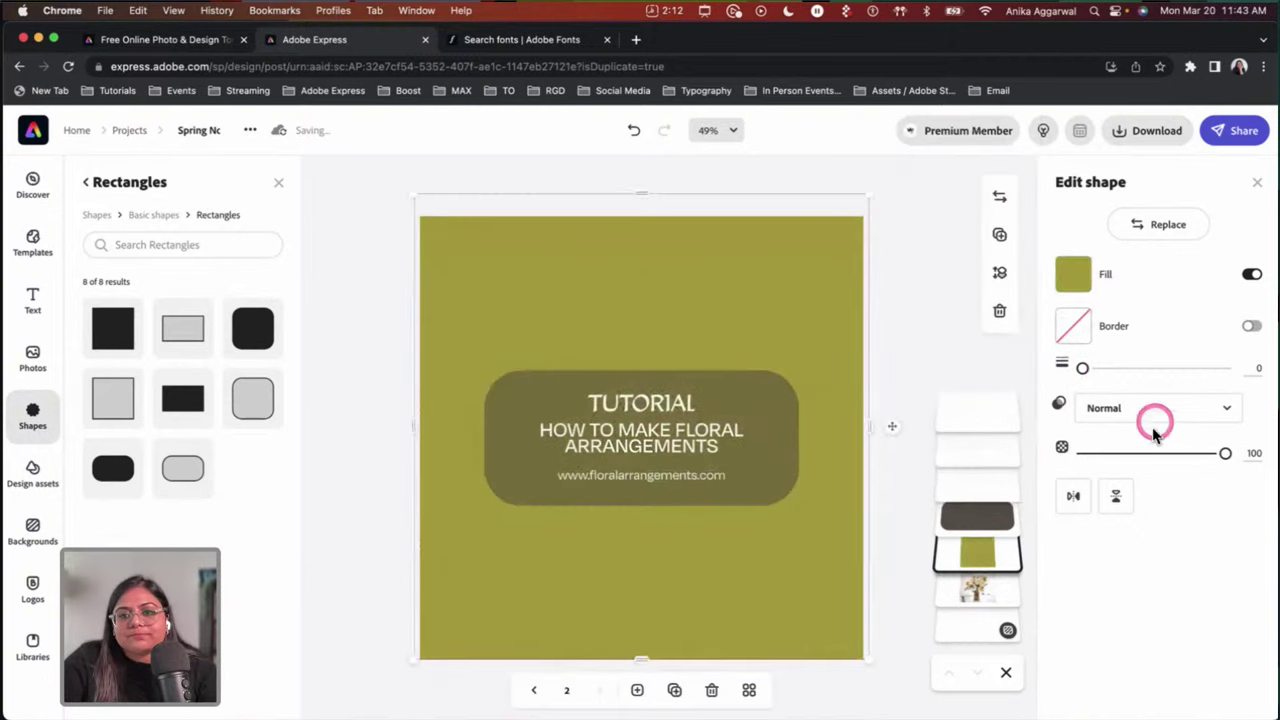
left_click(1222, 410)
left_click(1143, 471)
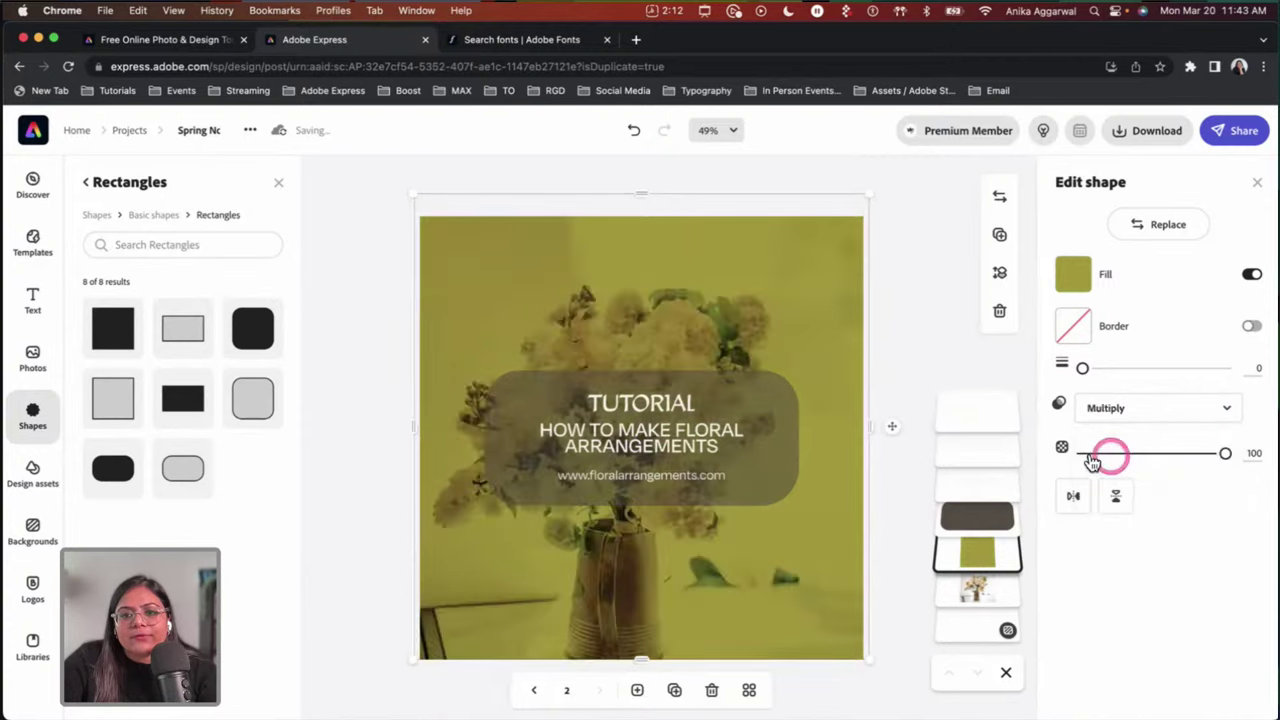
left_click_drag(1109, 452, 1090, 455)
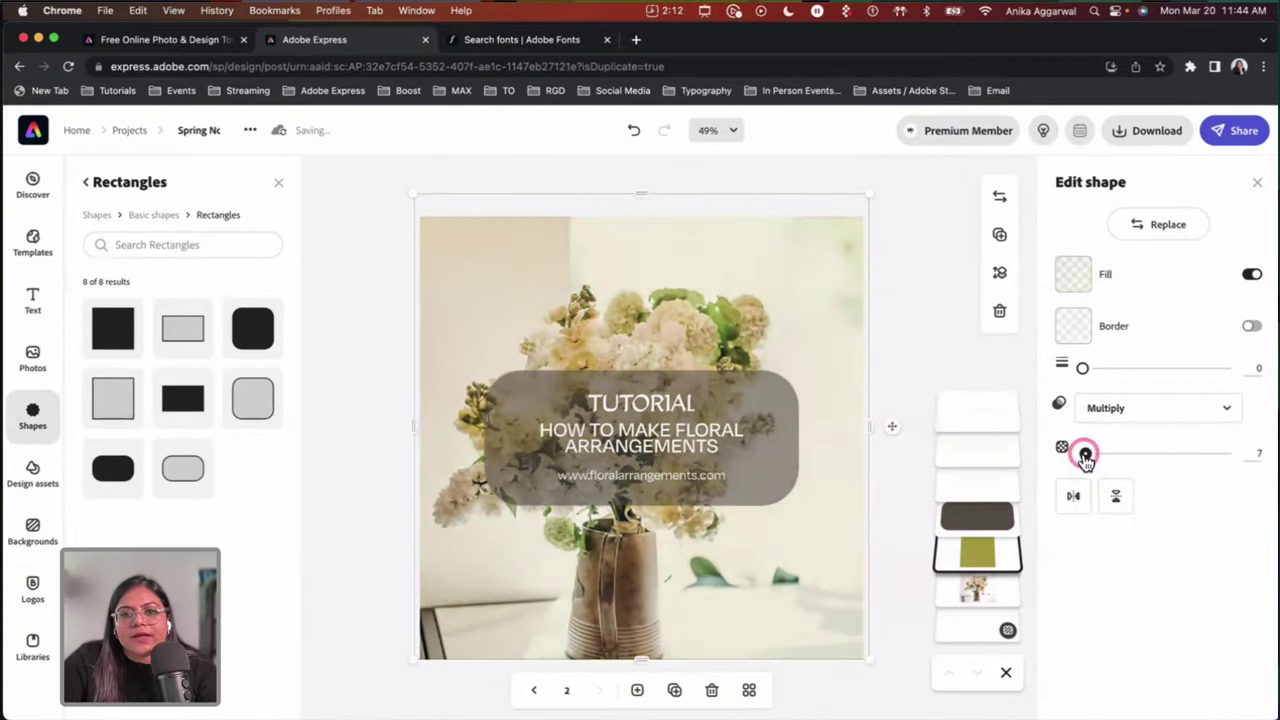
left_click(923, 277)
left_click(798, 278)
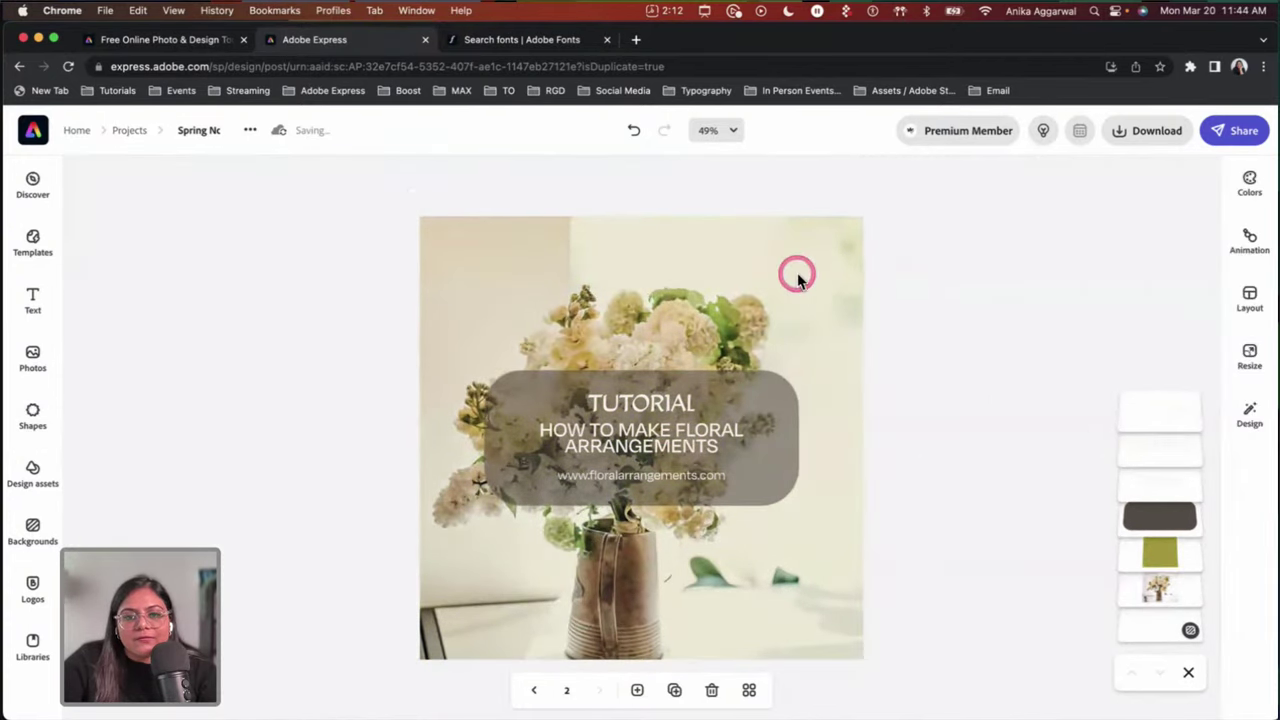
Step: Shift the translucent olive overlay slightly to the right to meet the page's left edge, and check its fill colour
left_click_drag(567, 308, 782, 276)
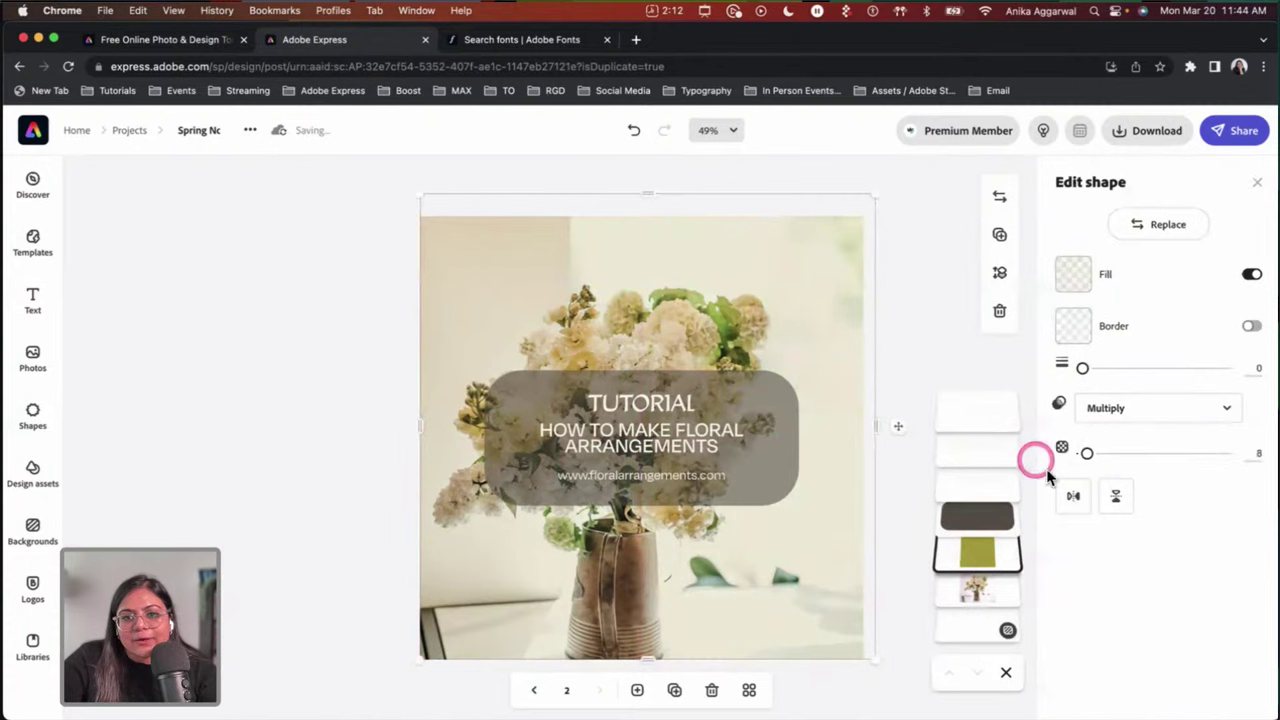
left_click(1072, 285)
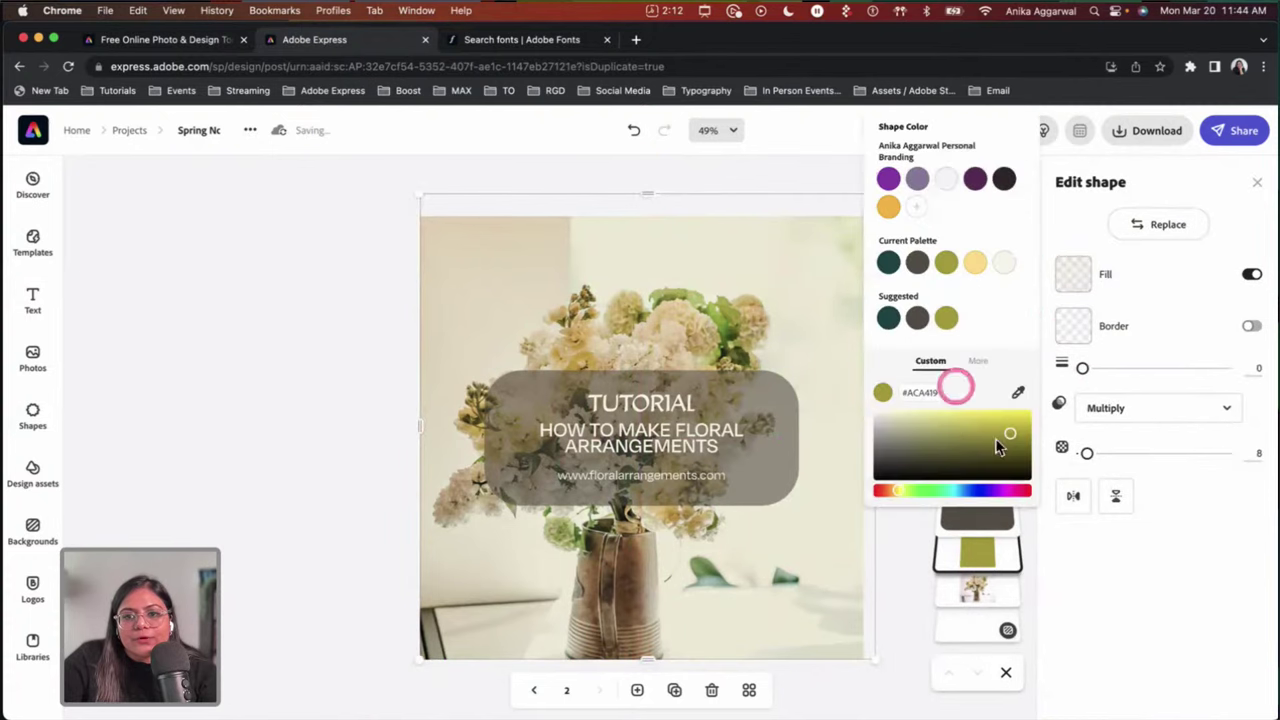
left_click(402, 281)
left_click(355, 286)
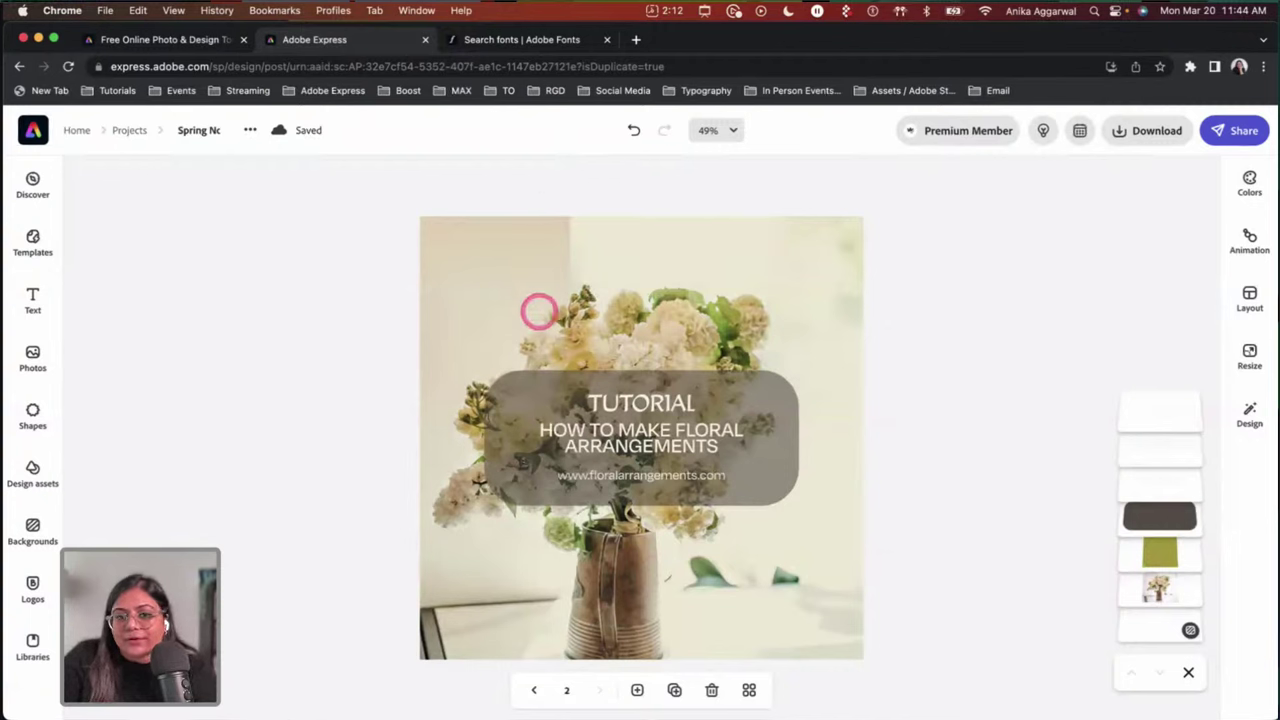
Step: Compare page 2 with page 1, and increase the line spacing of page 2's "HOW TO MAKE FLORAL ARRANGEMENTS" heading
left_click(534, 690)
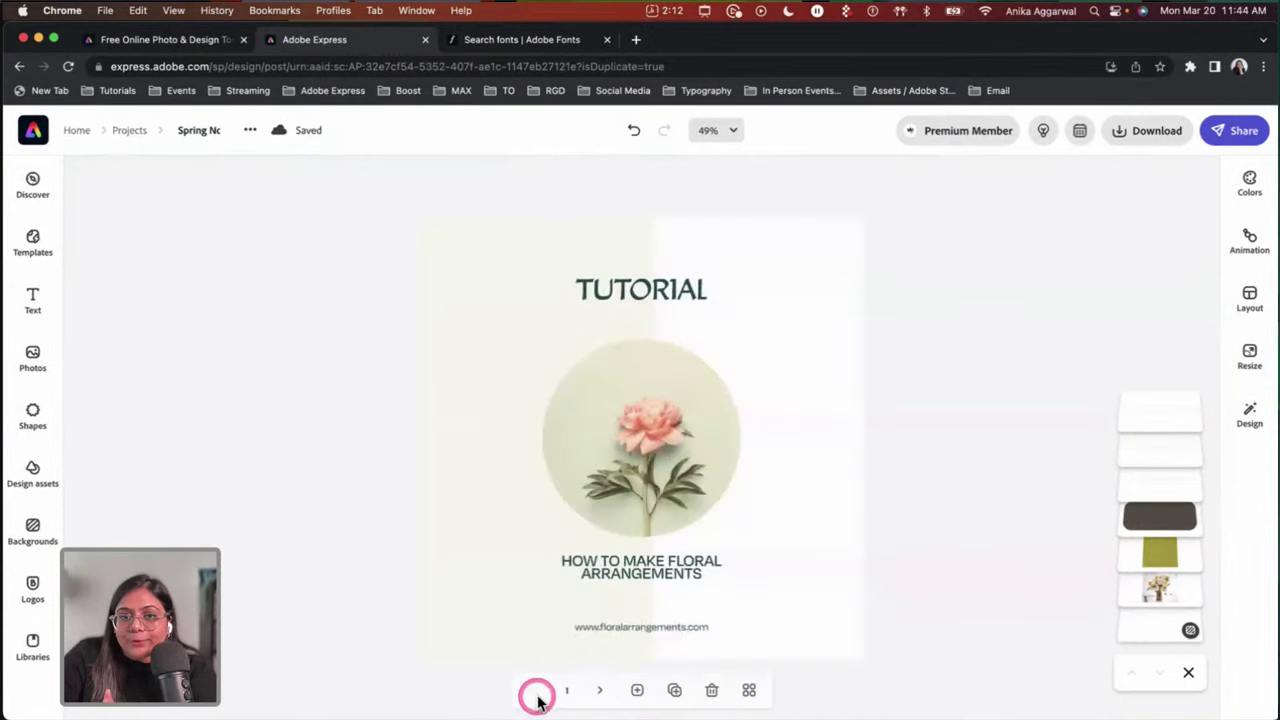
left_click(547, 690)
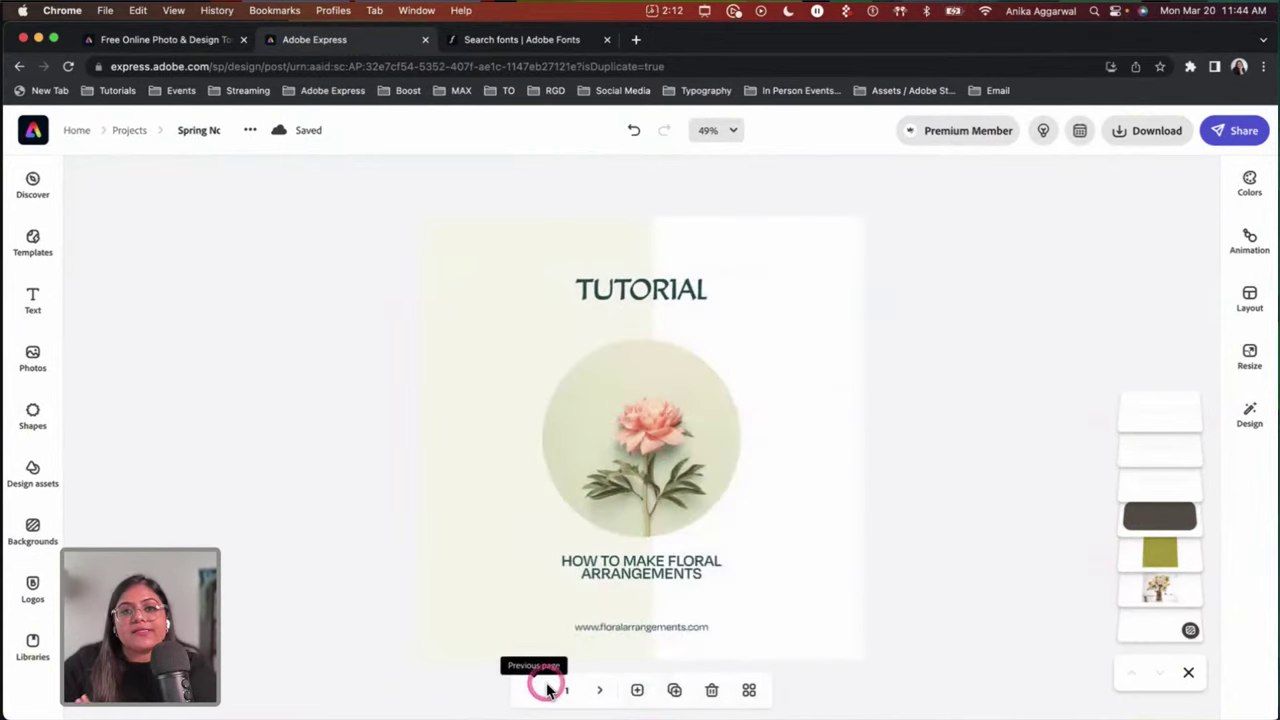
left_click(599, 690)
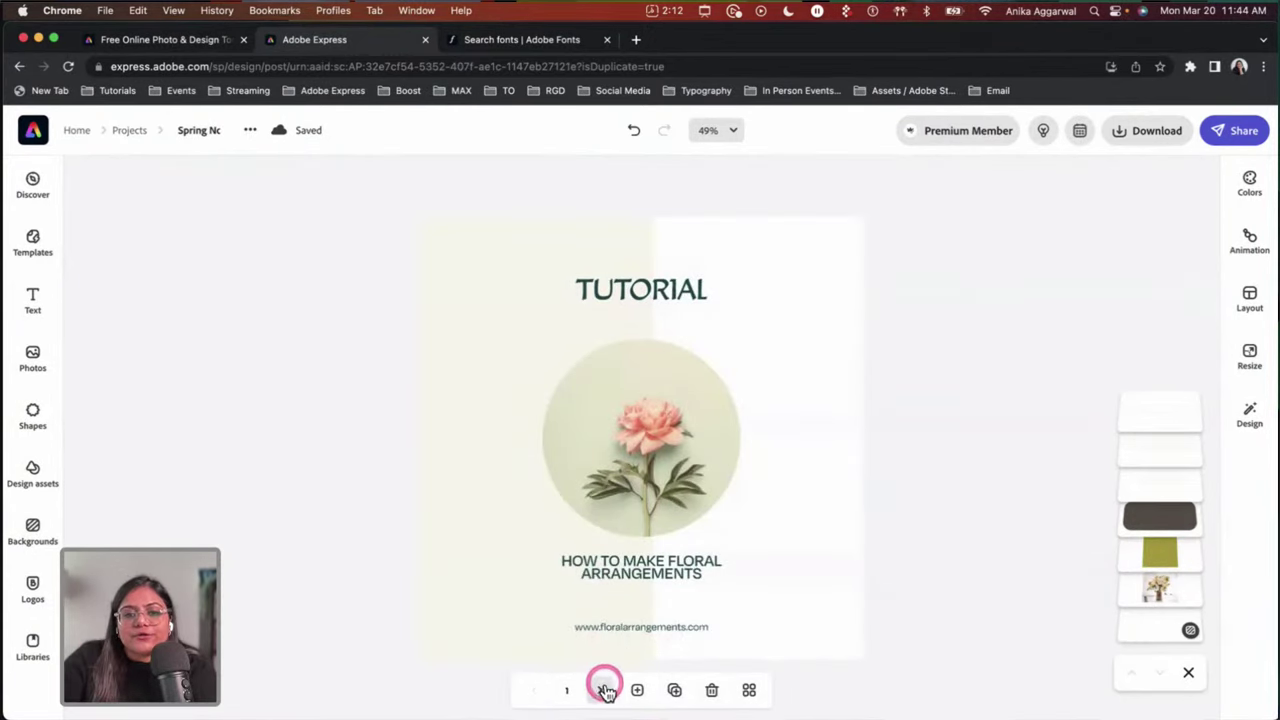
left_click(534, 690)
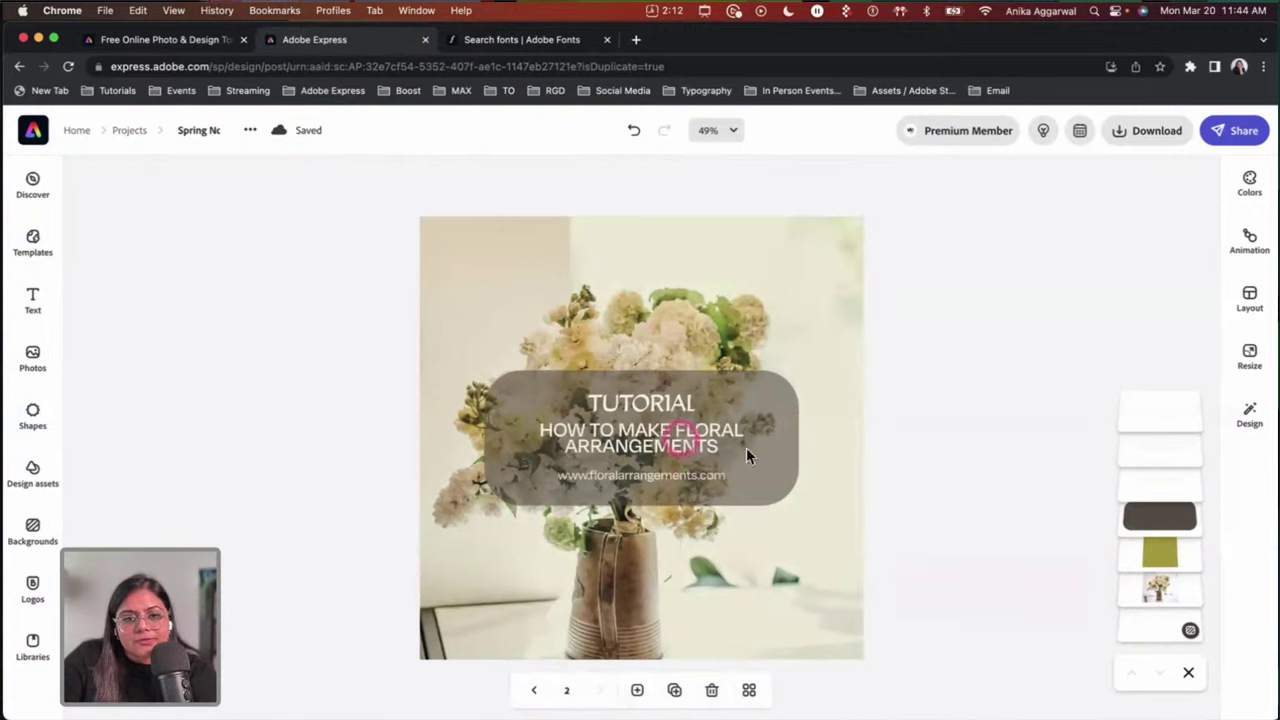
left_click(692, 452)
left_click(1238, 340)
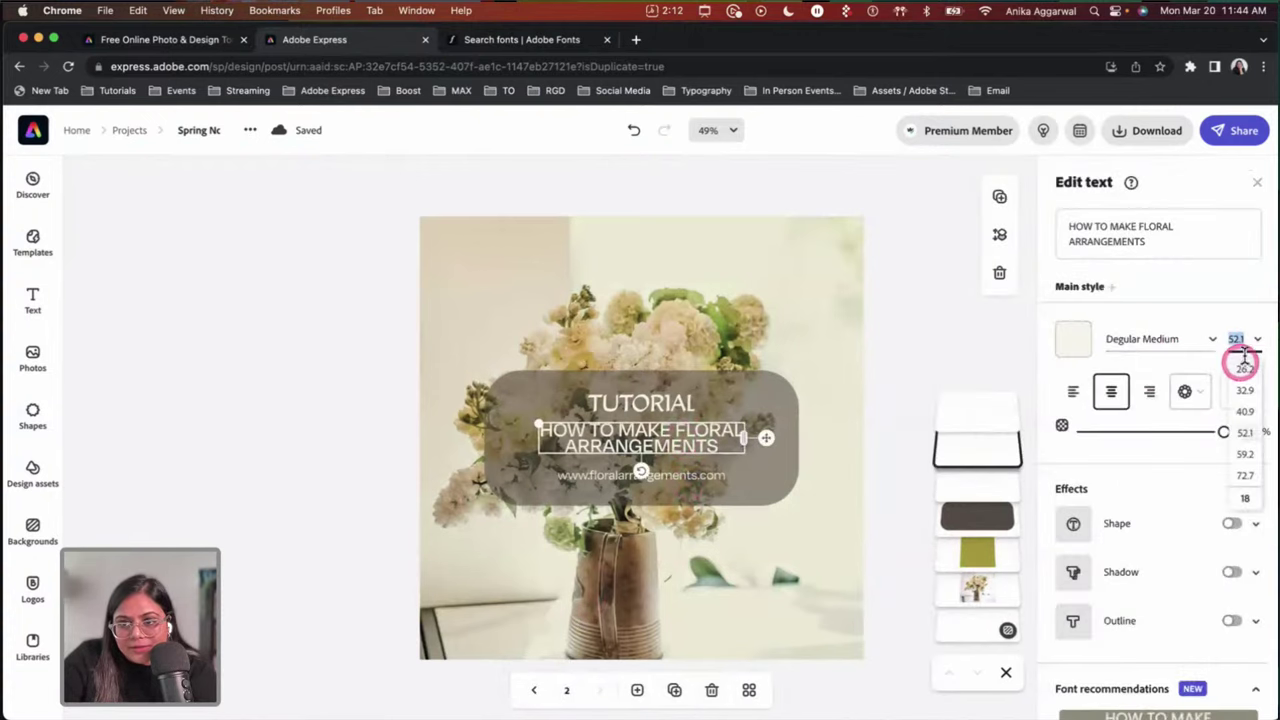
left_click(1254, 340)
left_click(1240, 391)
left_click_drag(1118, 453, 1154, 452)
left_click(886, 437)
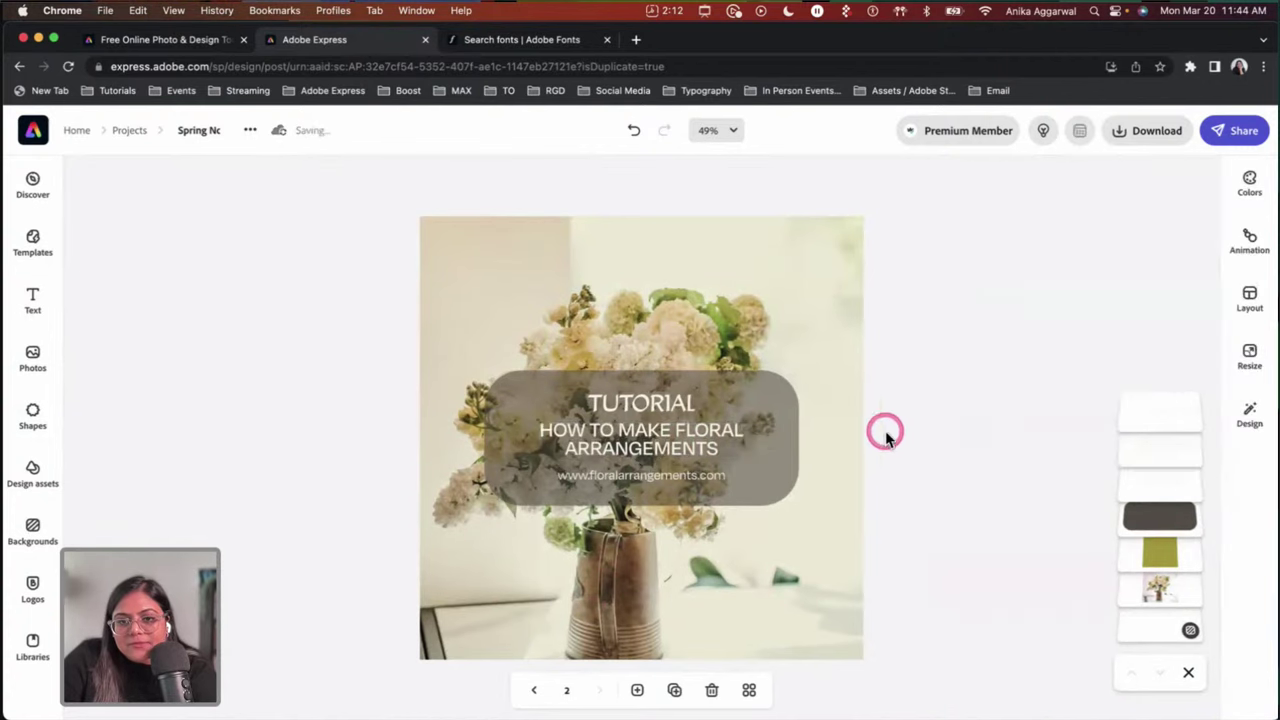
Step: On page 1, increase the line spacing of the "HOW TO MAKE FLORAL ARRANGEMENTS" heading slightly
left_click(535, 689)
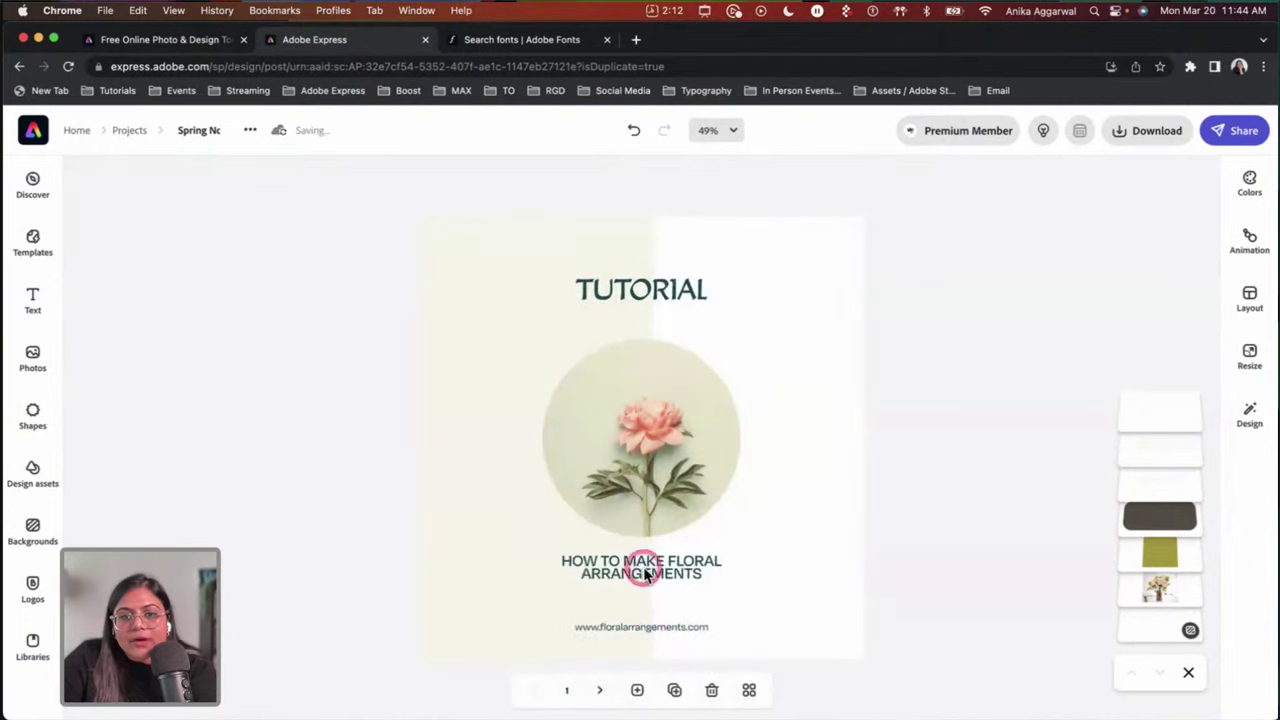
left_click(645, 574)
left_click(1243, 391)
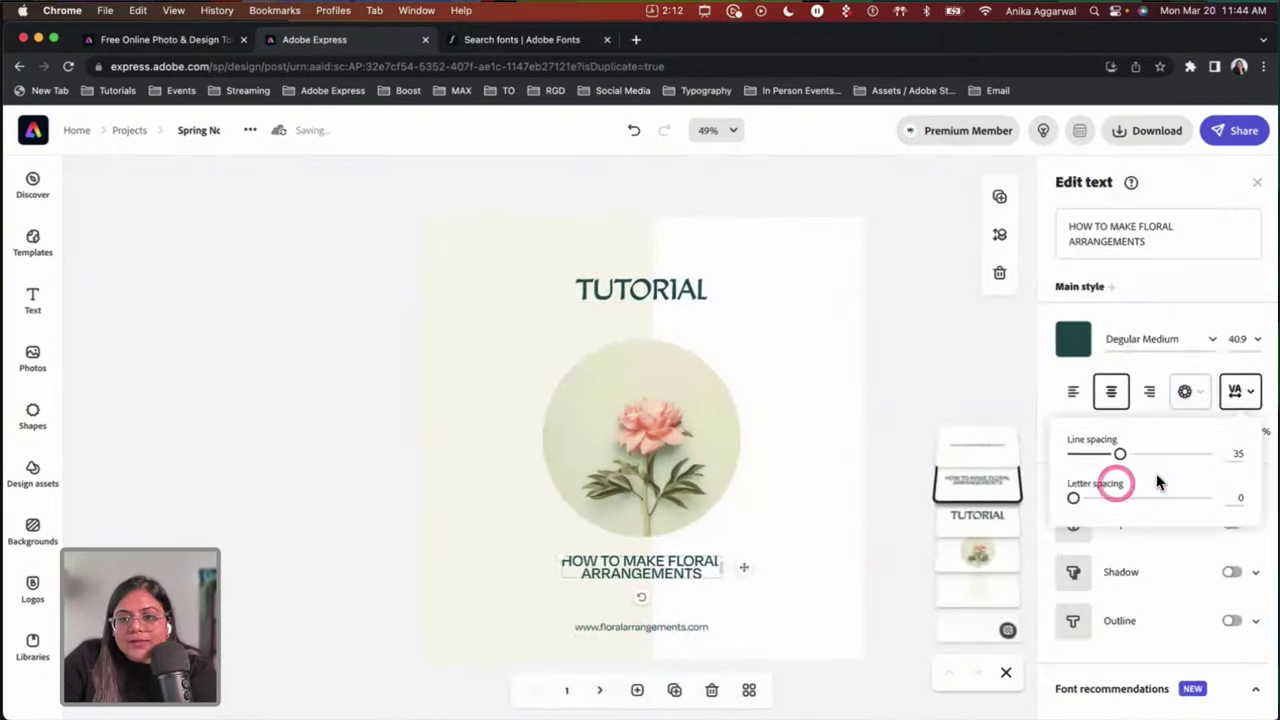
left_click_drag(1120, 454, 1149, 455)
left_click(349, 586)
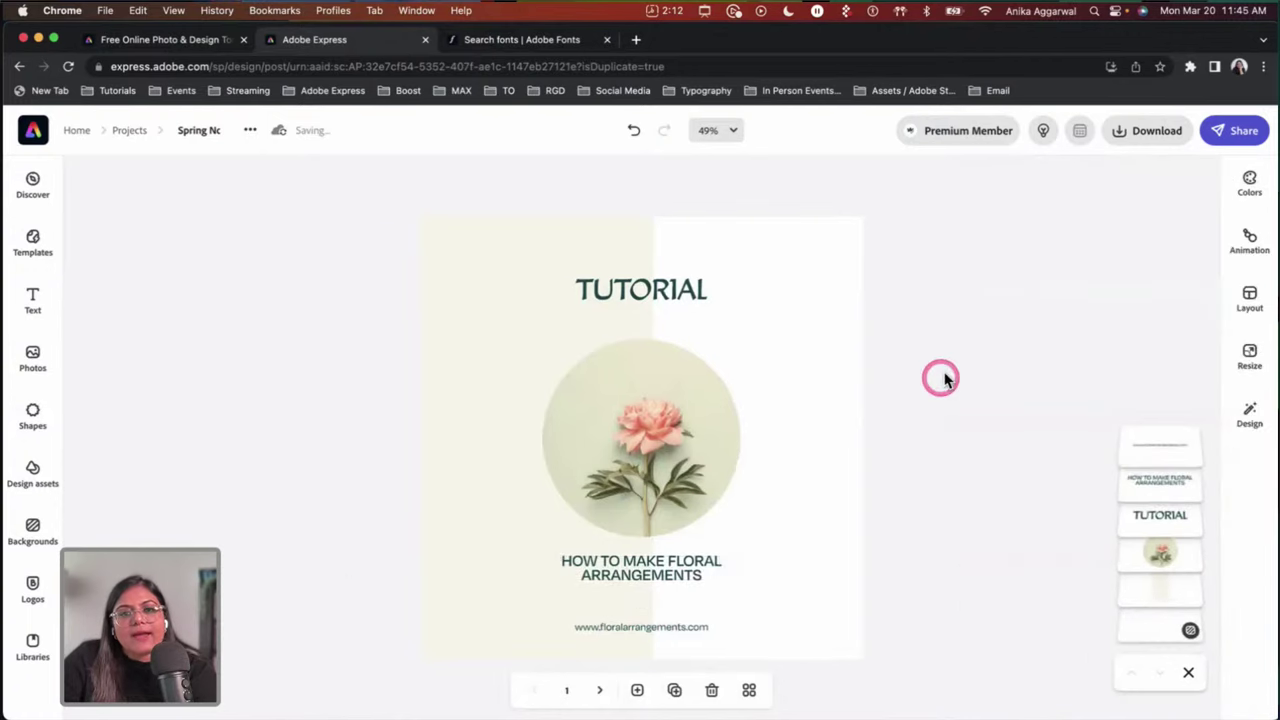
Step: From the projects overview, start making a template from the Spring No 2 project and name it "Spring Template No 2"
left_click(124, 132)
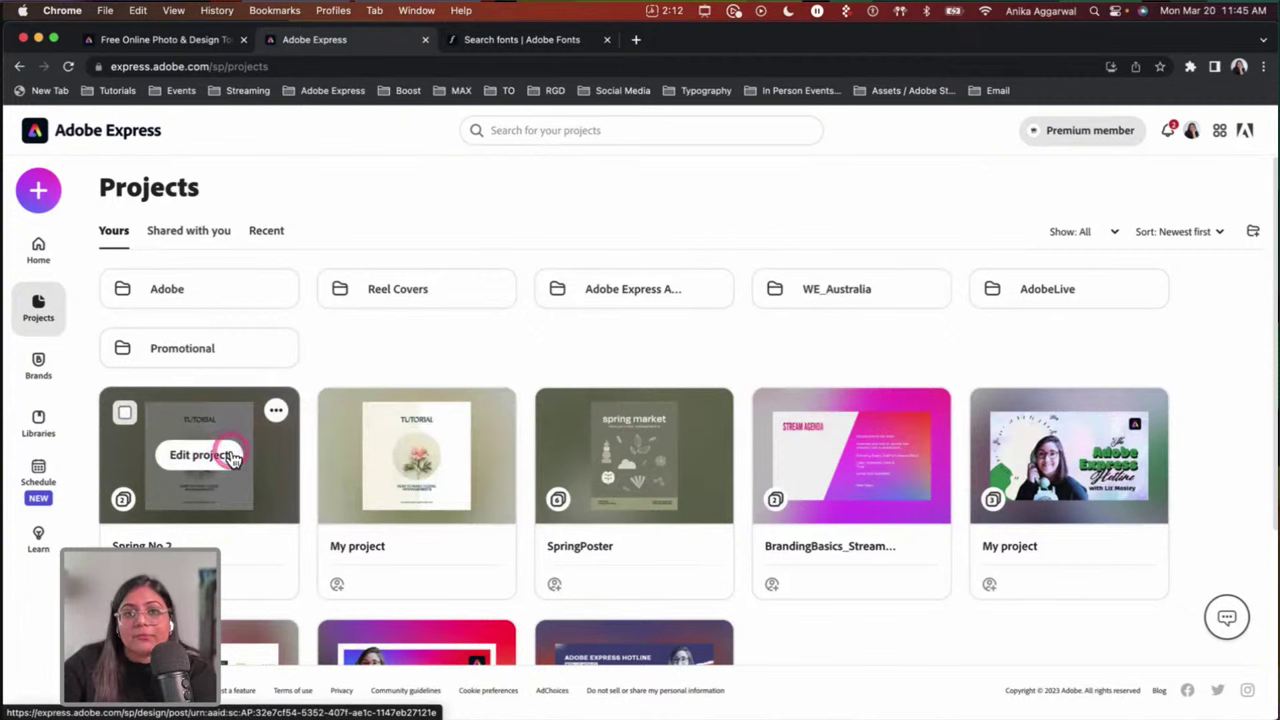
left_click(277, 414)
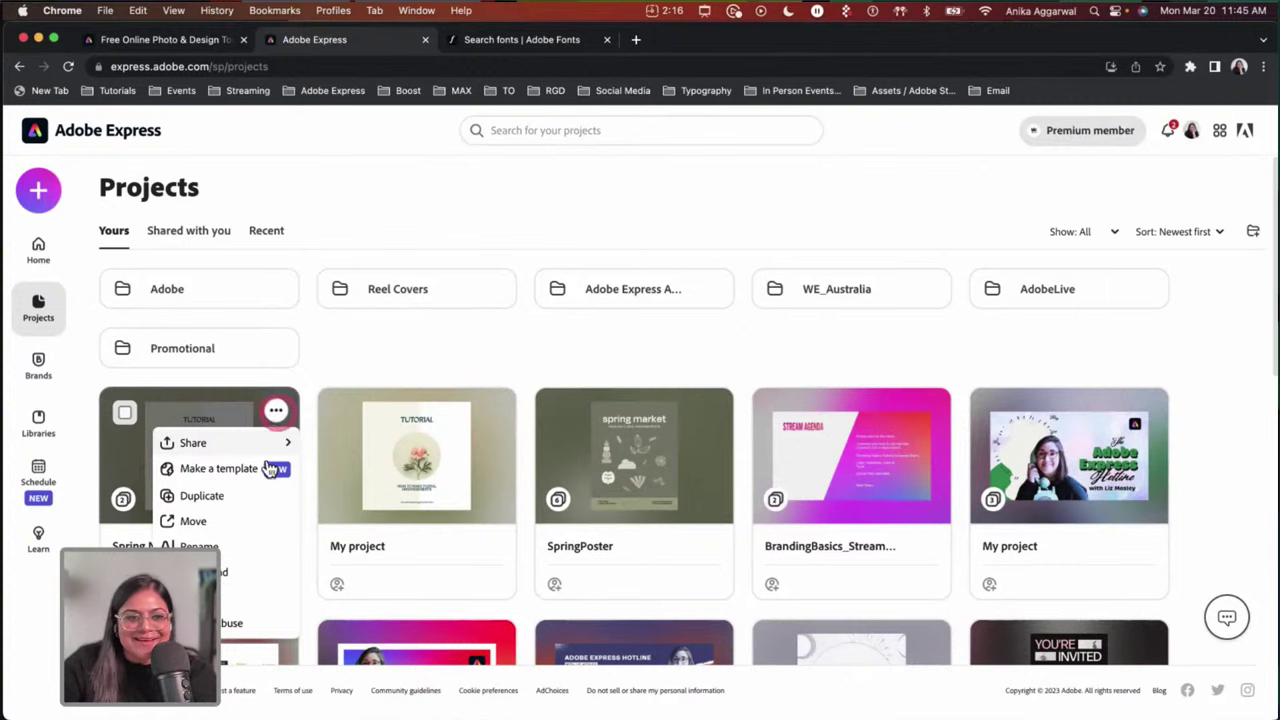
left_click(257, 478)
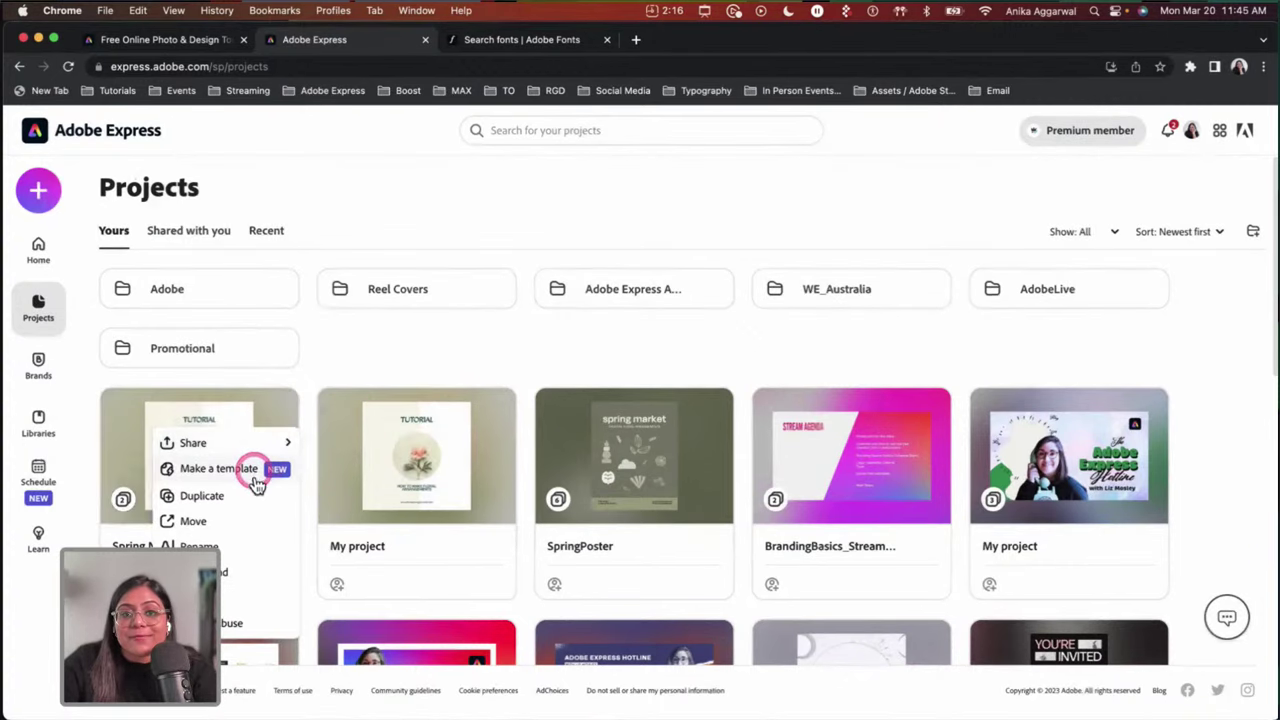
left_click(240, 478)
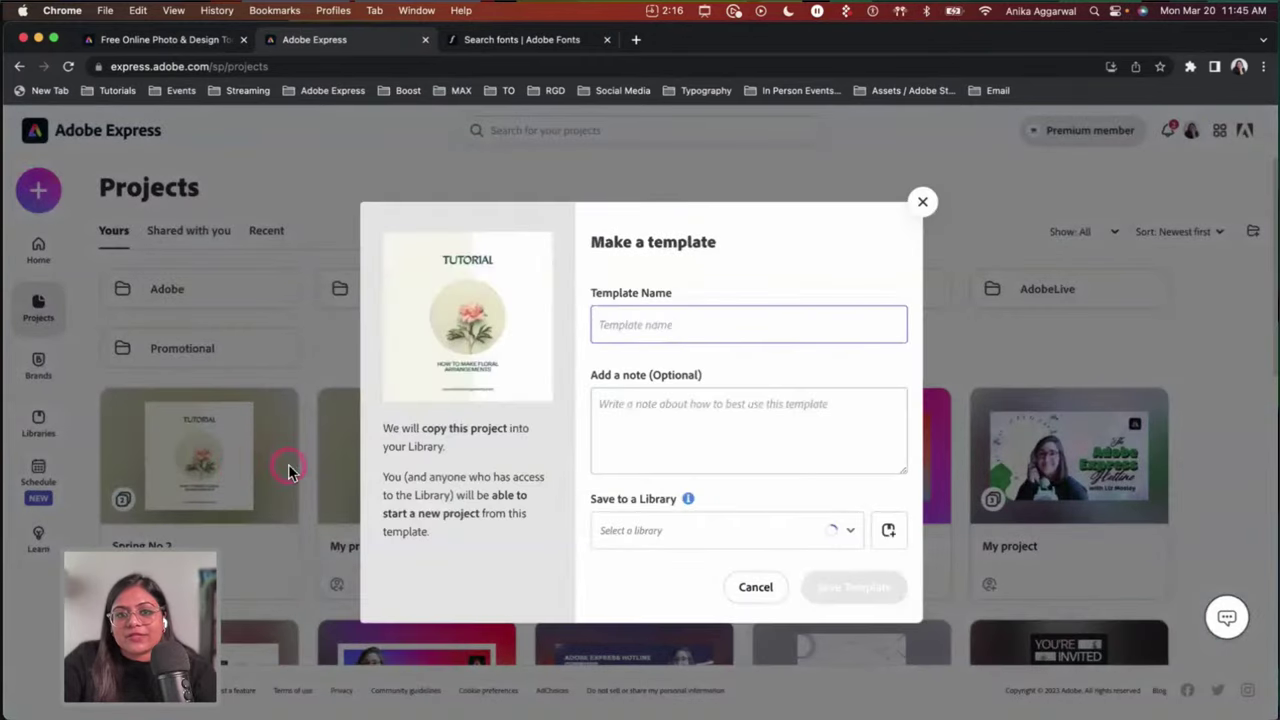
type("Spring Template No 2")
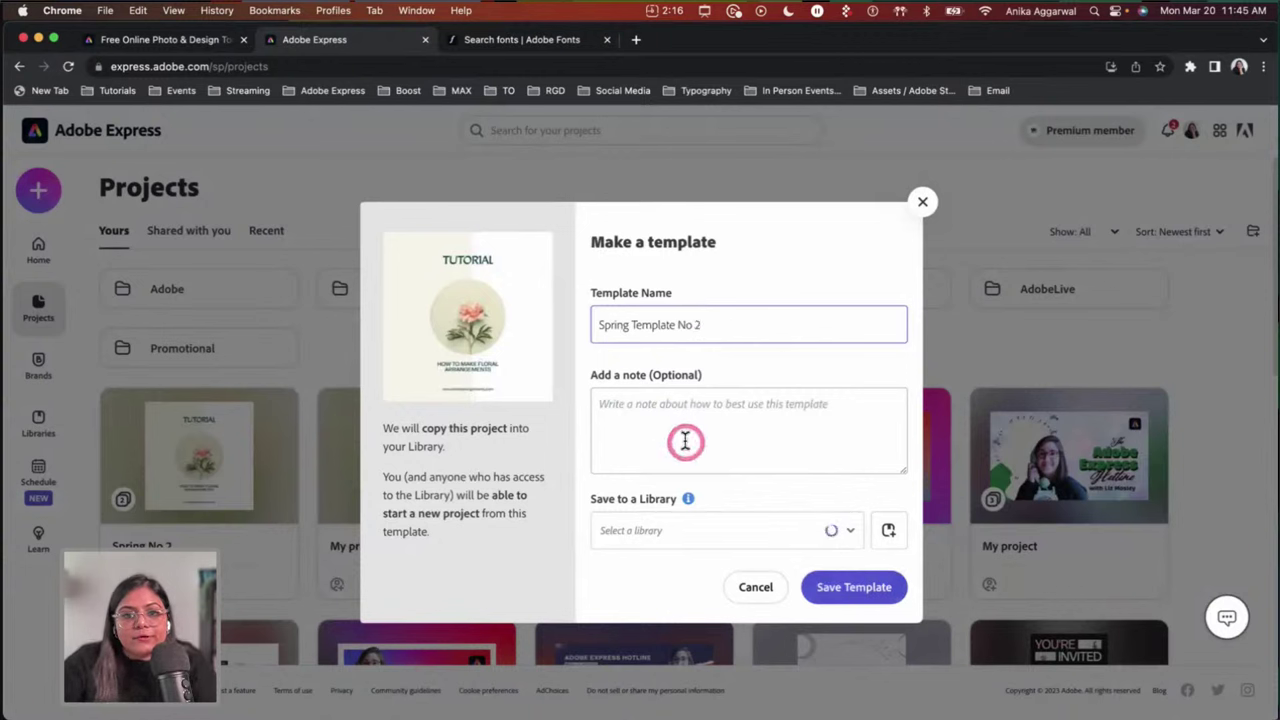
Step: Add the template note "Here are some remixable spring templates for you to share with your audience. Created on Adobe Live"
left_click(684, 440)
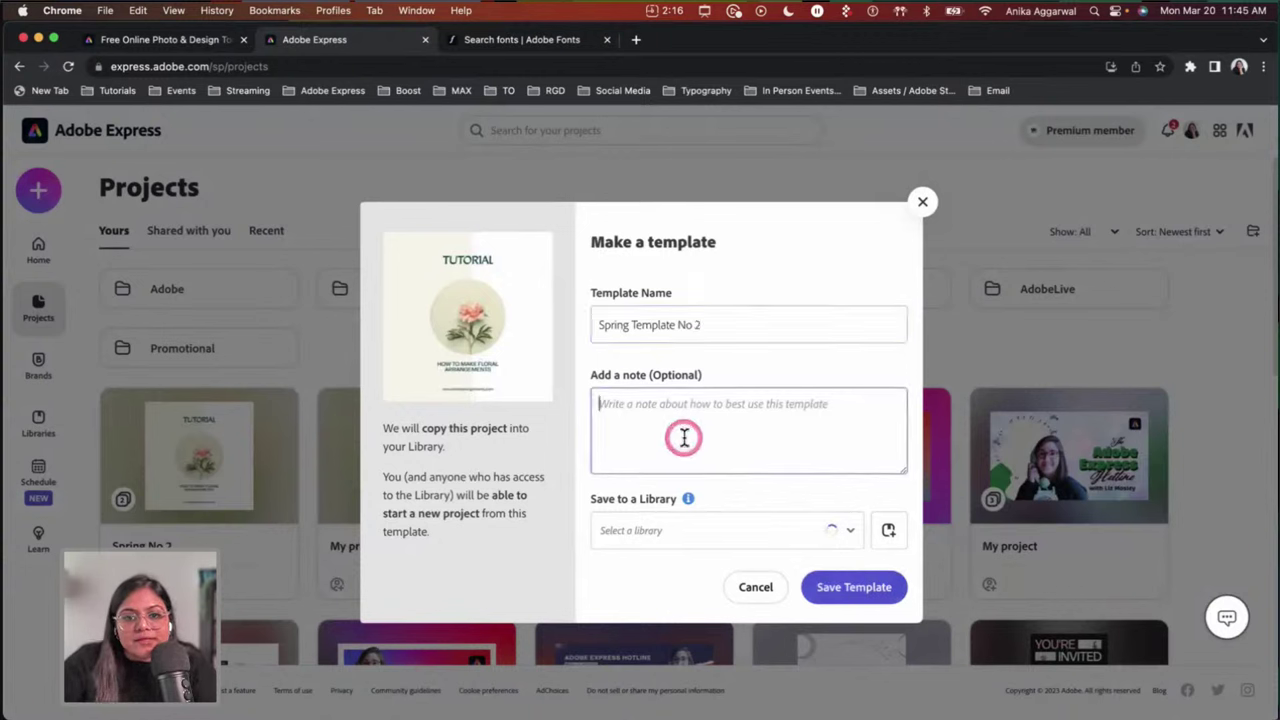
type("Here are some remixable spring templates for you to share")
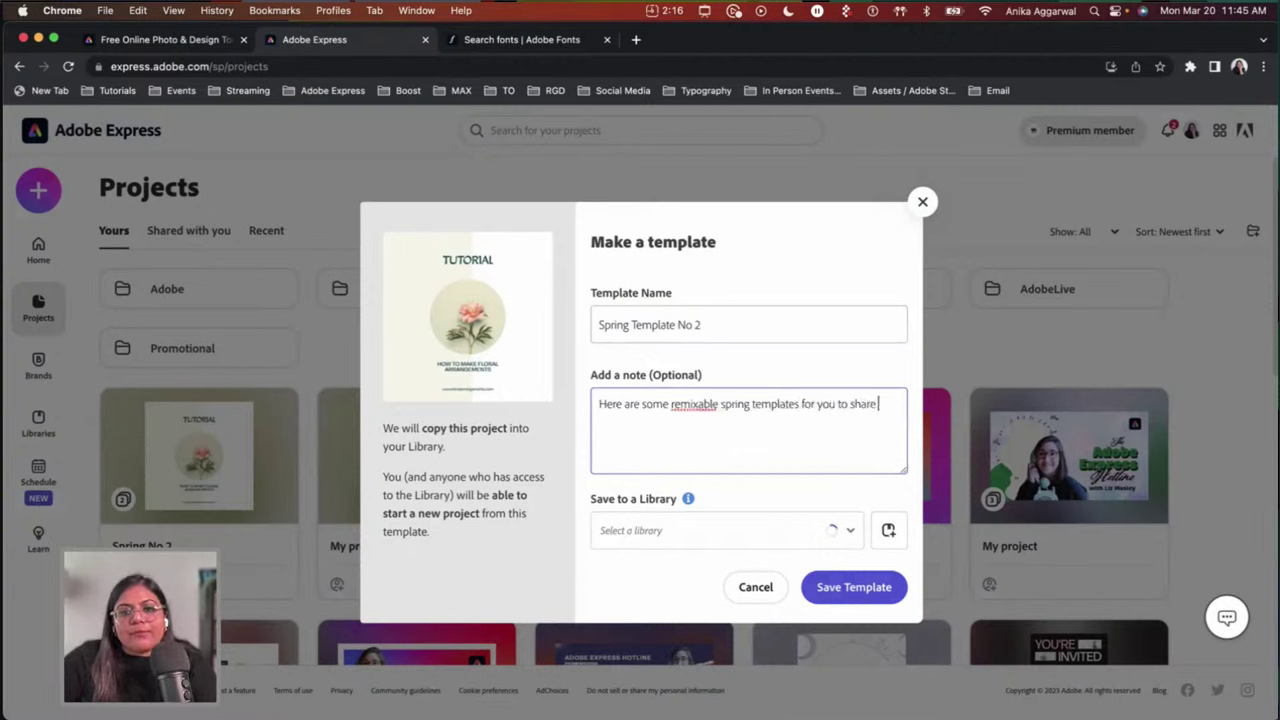
type("and re")
key("BackSpace")
key("BackSpace")
key("BackSpace")
key("BackSpace")
key("BackSpace")
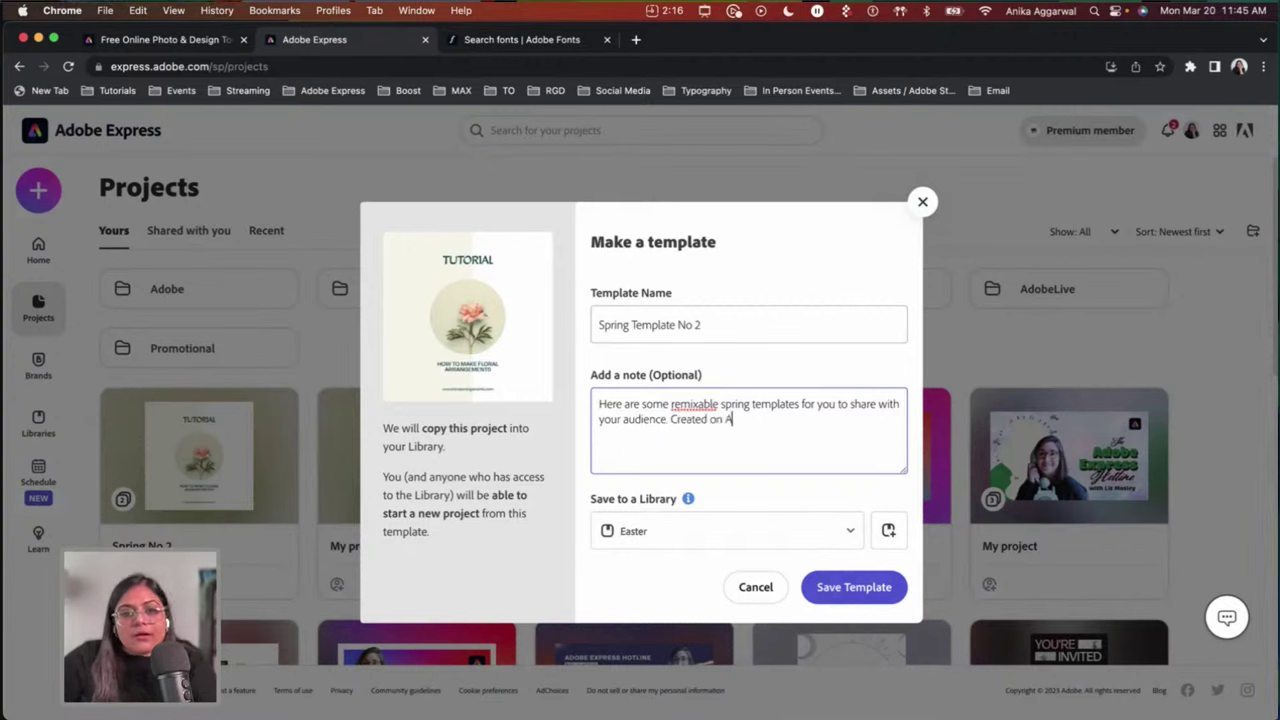
left_click(674, 412)
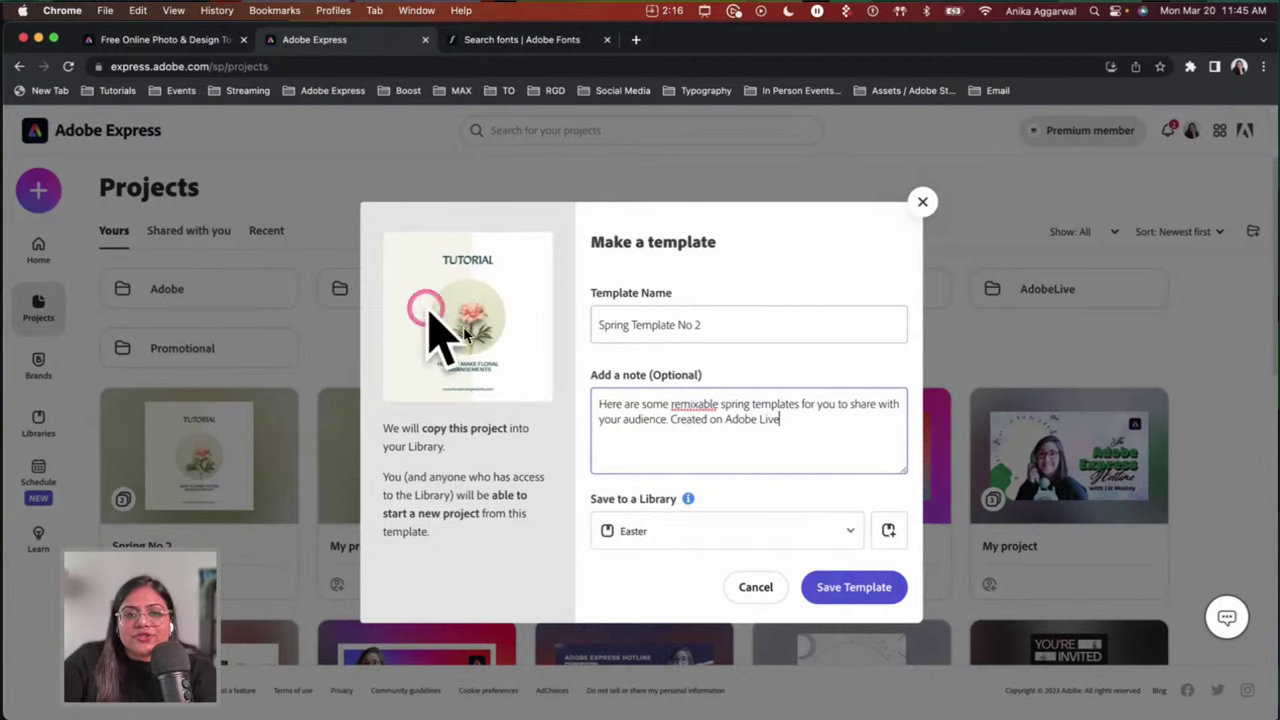
left_click(555, 413)
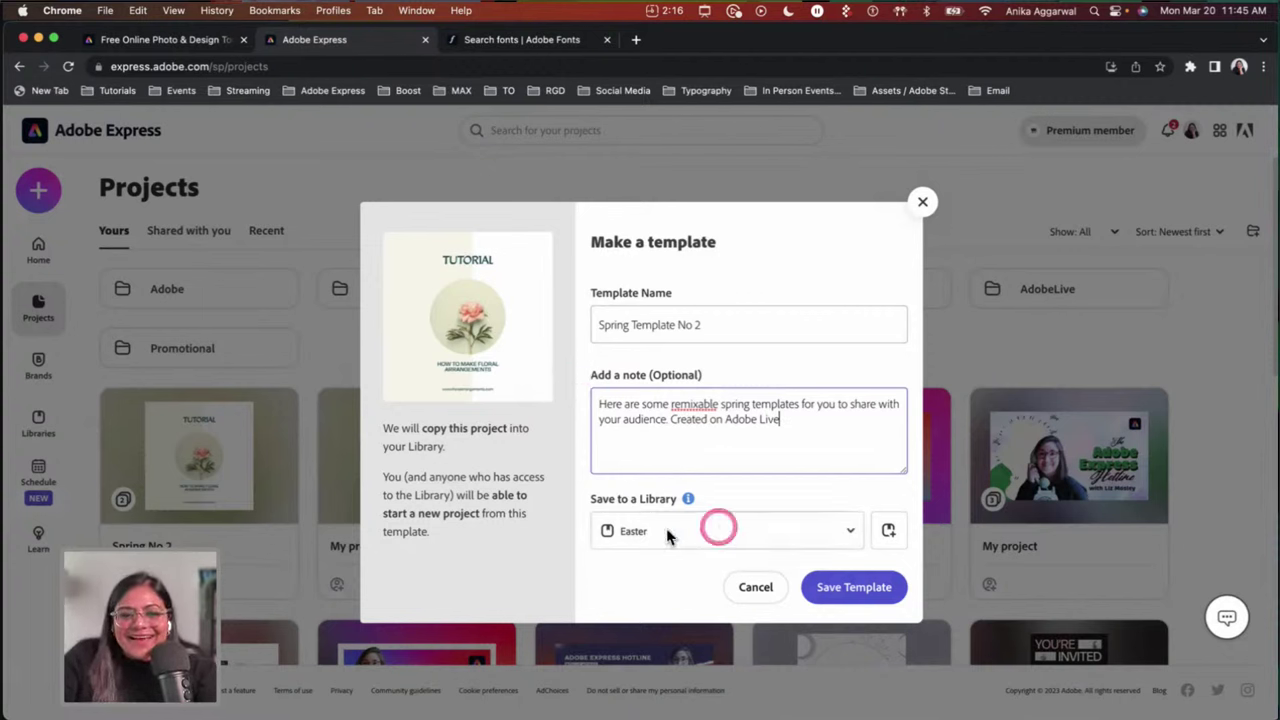
Step: Create a new library named "Spring Library AL" for the template and save the template to it
left_click(888, 530)
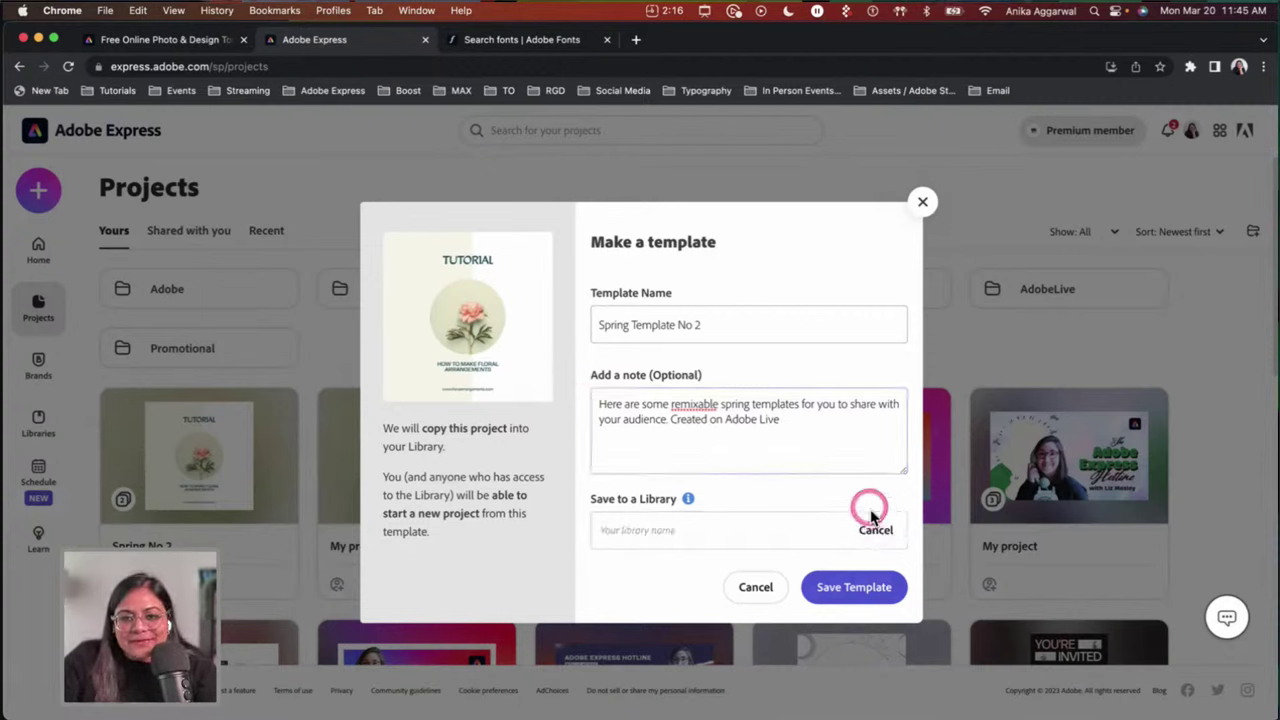
type("Spring")
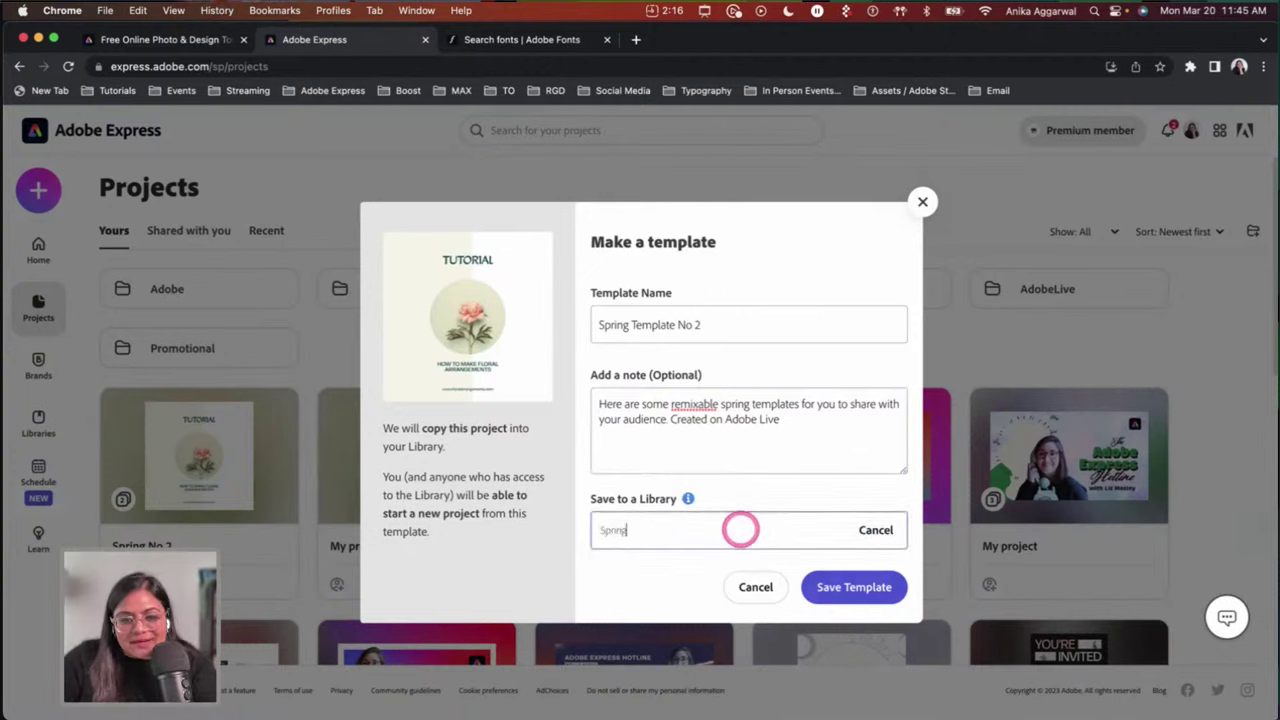
type(" Library")
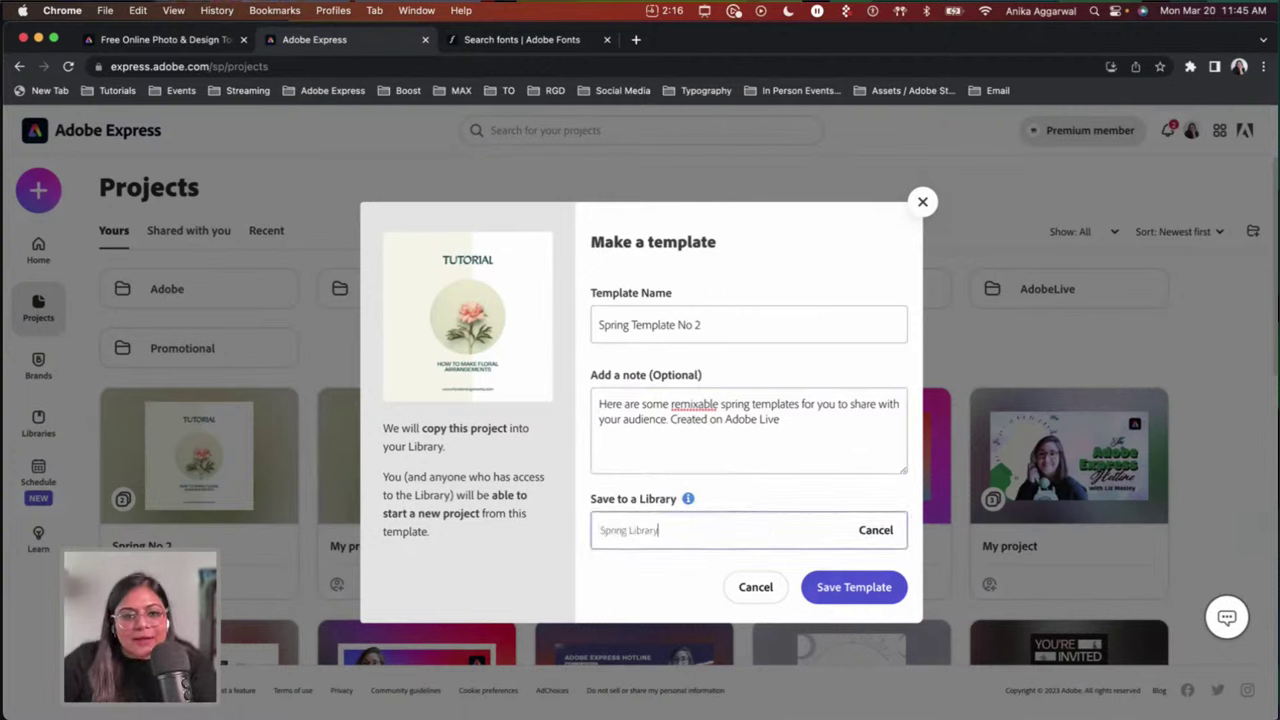
left_click(741, 530)
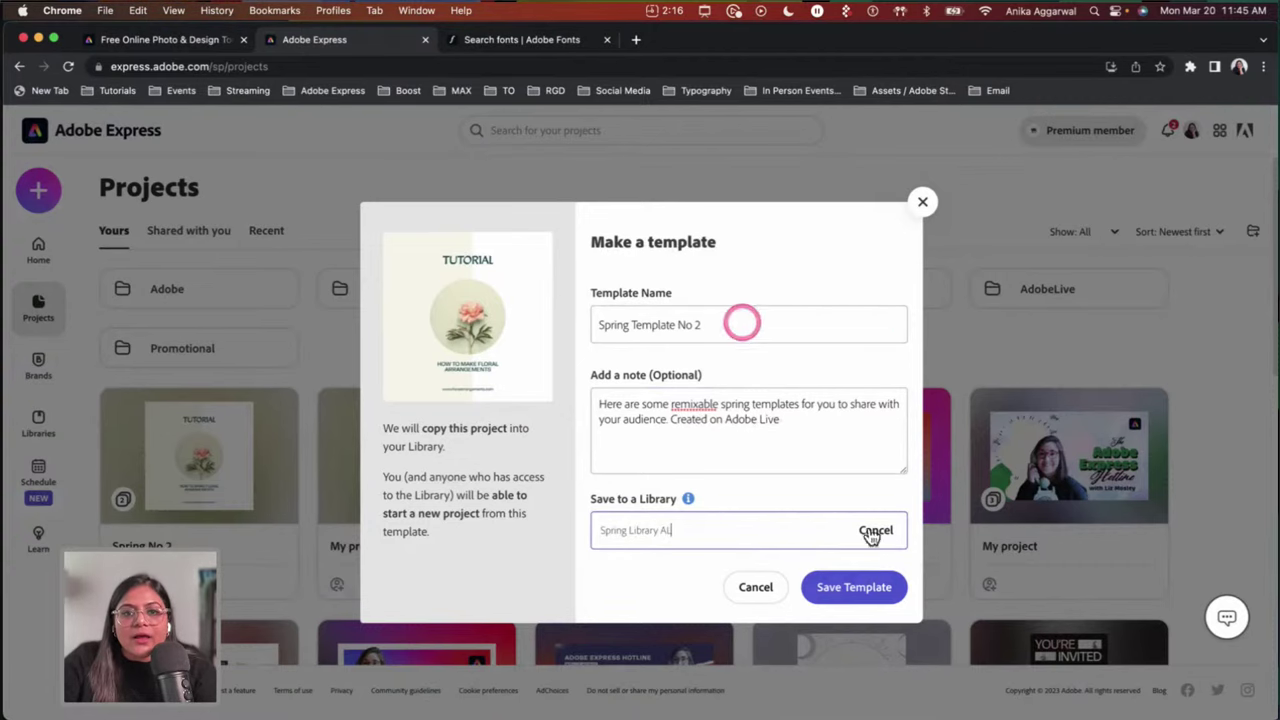
left_click(866, 589)
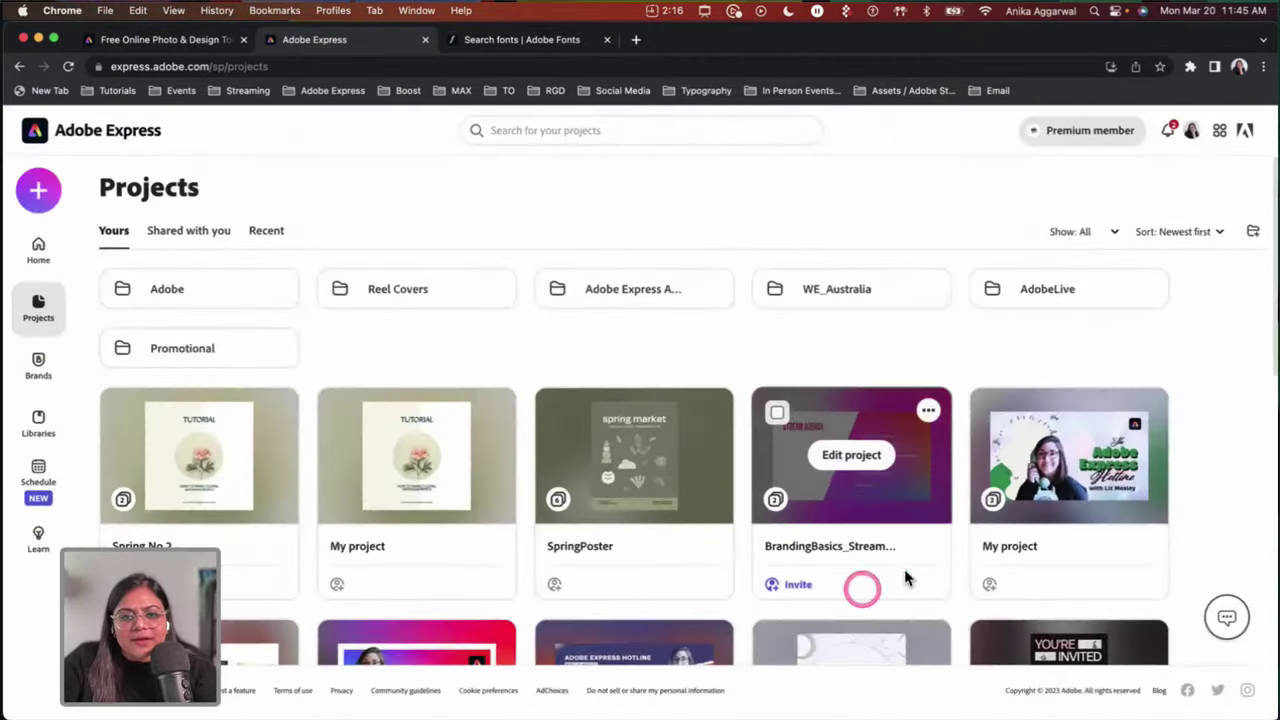
left_click(608, 316)
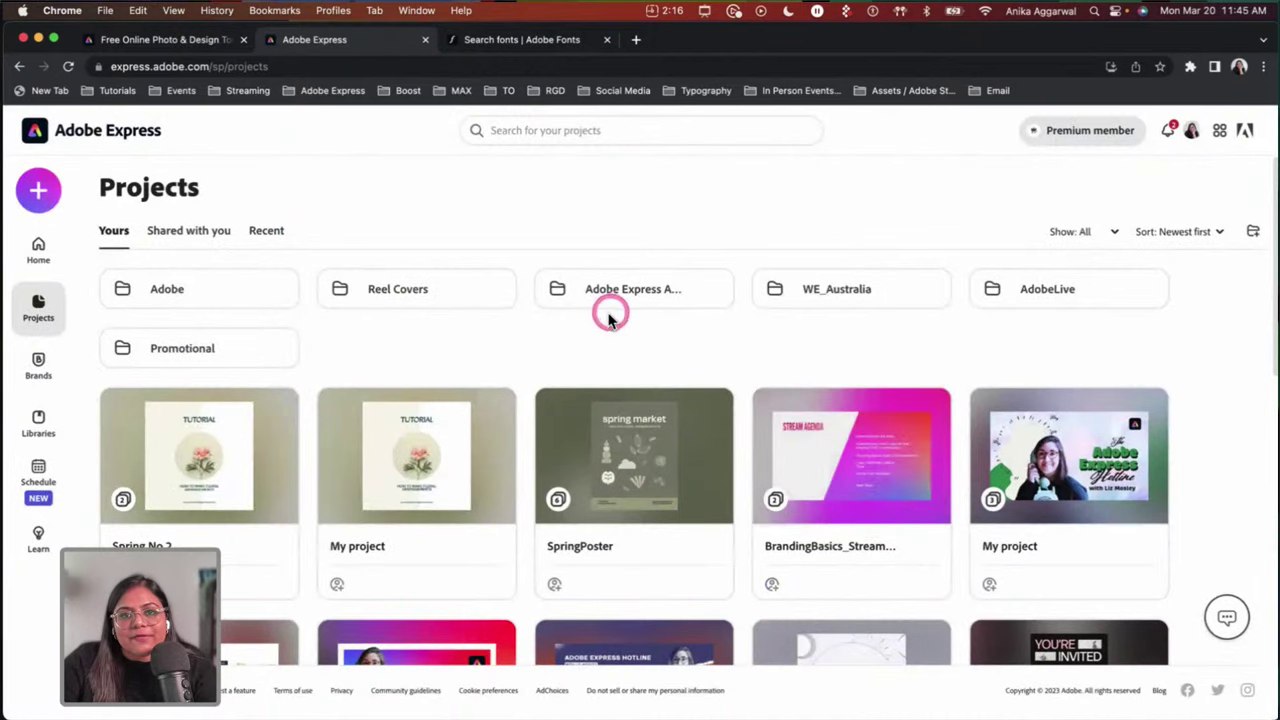
Step: Go to the libraries overview and open Spring Library AL to view its templates
left_click(38, 422)
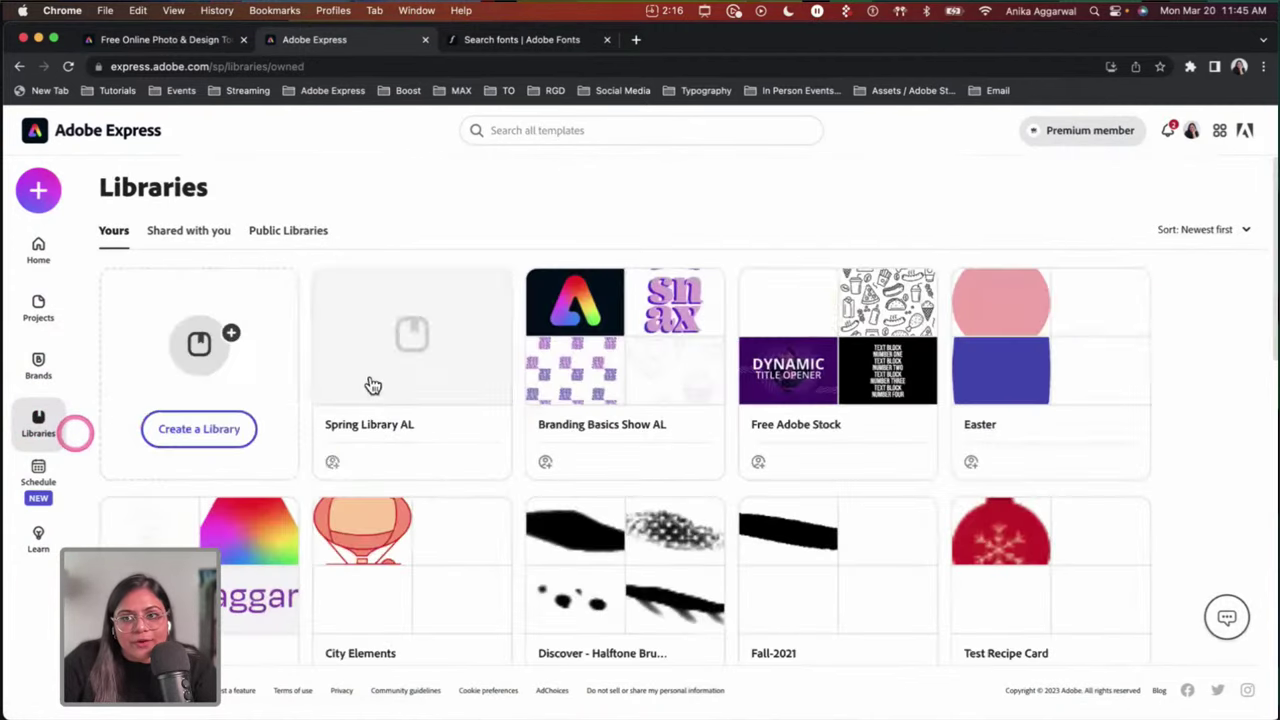
mouse_move(369, 380)
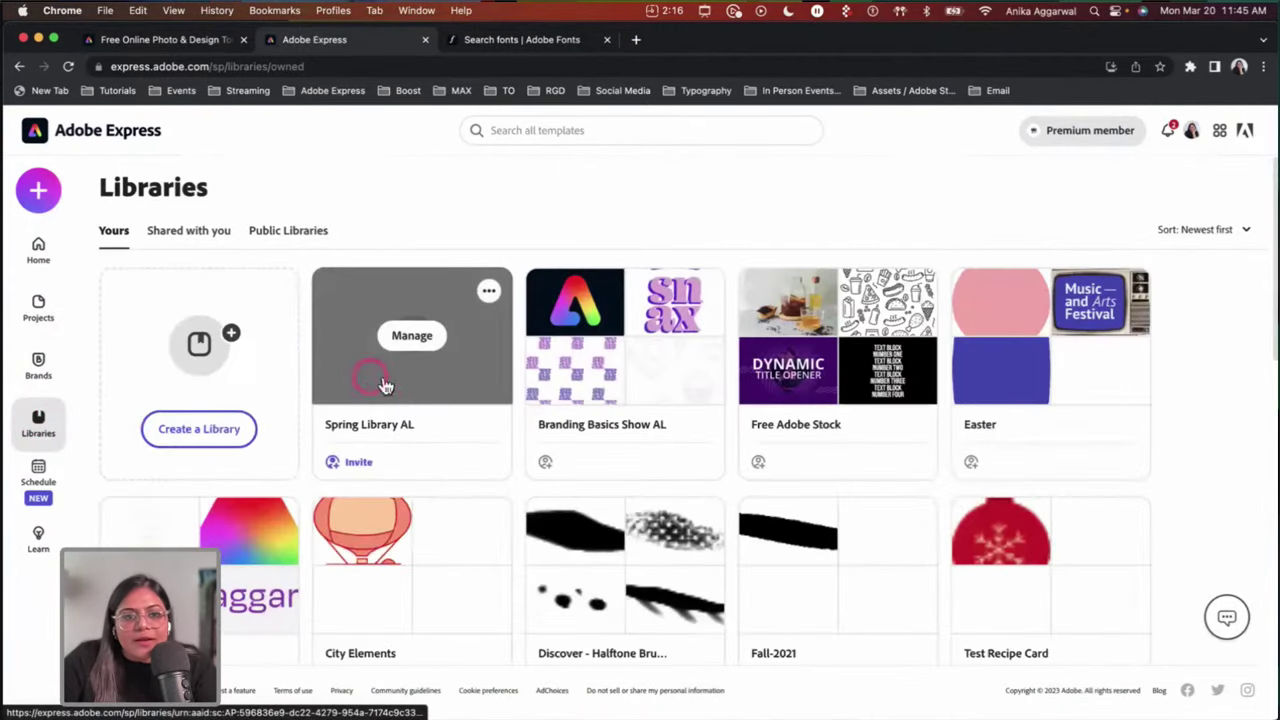
left_click(450, 317)
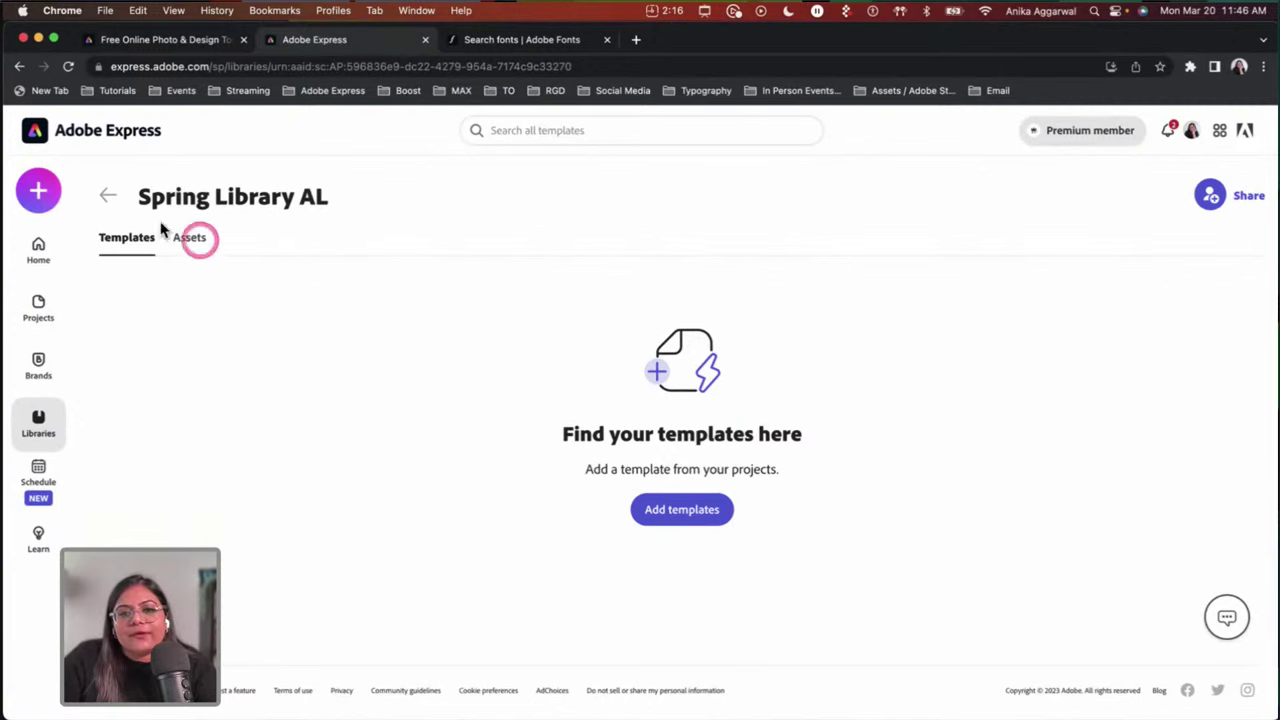
Step: Return to the libraries overview, visit the projects overview, and reopen Spring Library AL to check for the saved template
left_click(107, 196)
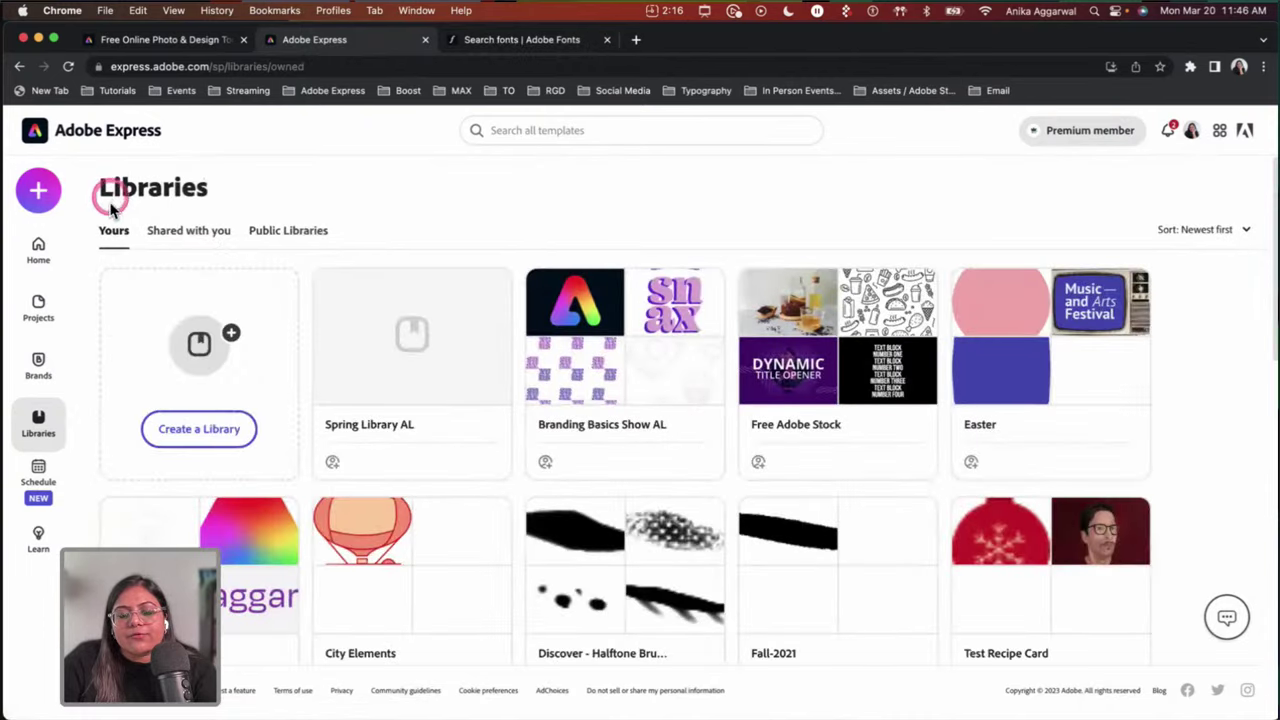
left_click(39, 306)
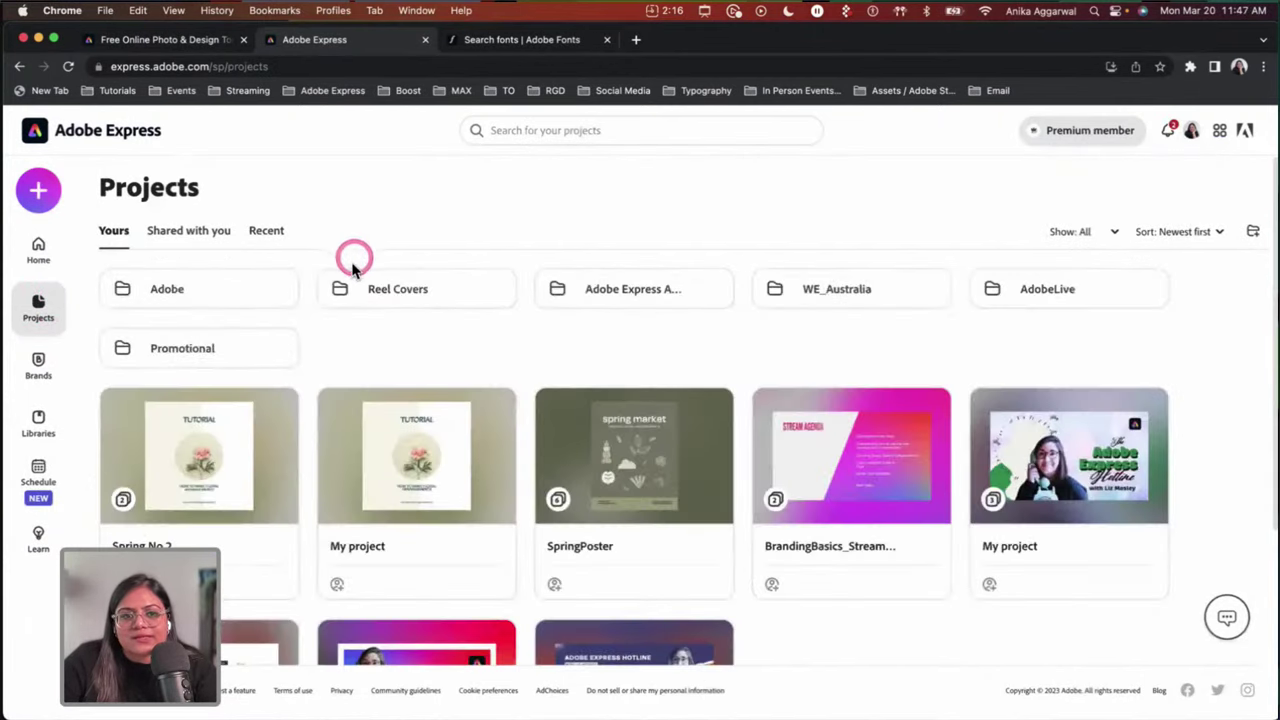
left_click(39, 422)
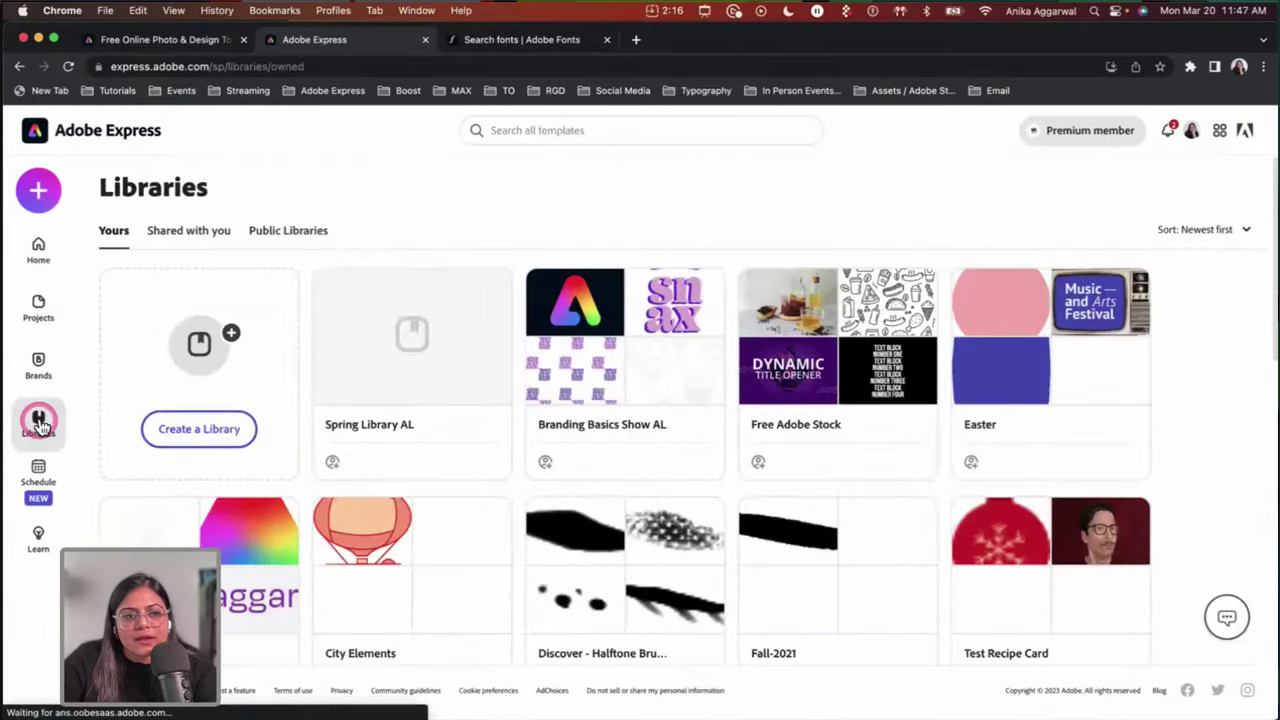
left_click(390, 357)
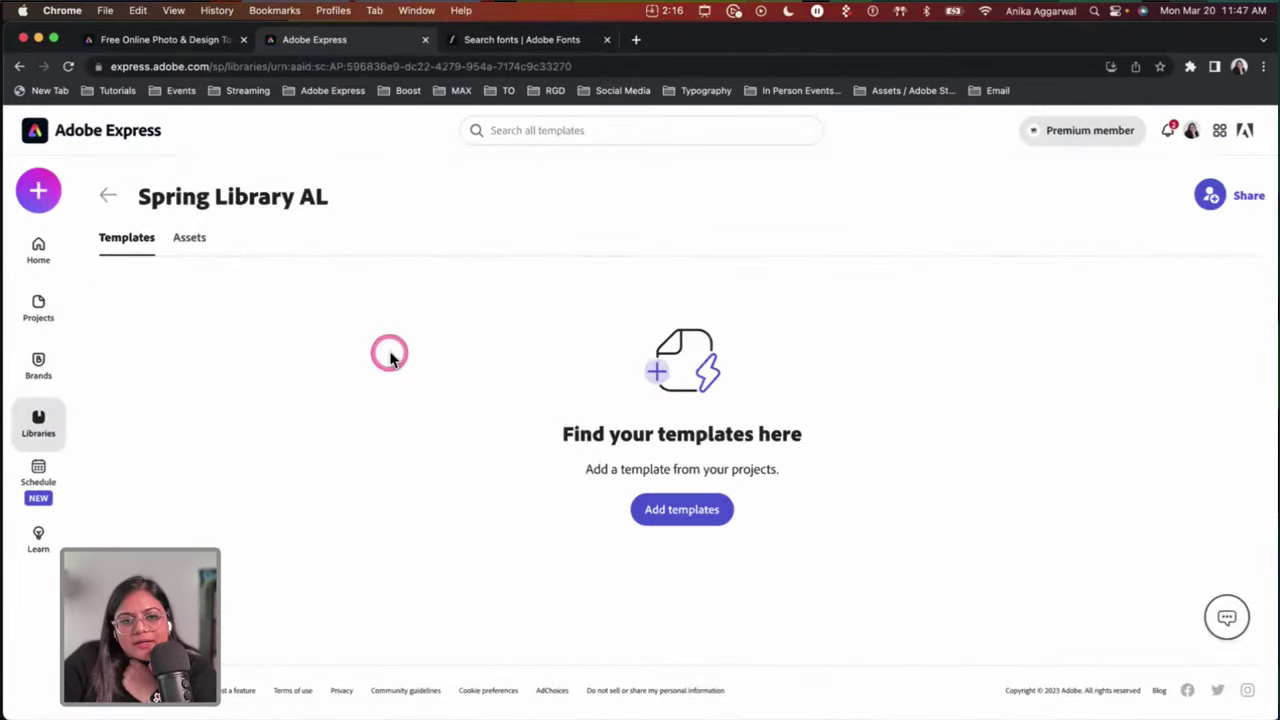
Step: Start another template from the Spring No 2 project, naming it "Spring" with the note "Made on Adobe Live"
left_click(40, 318)
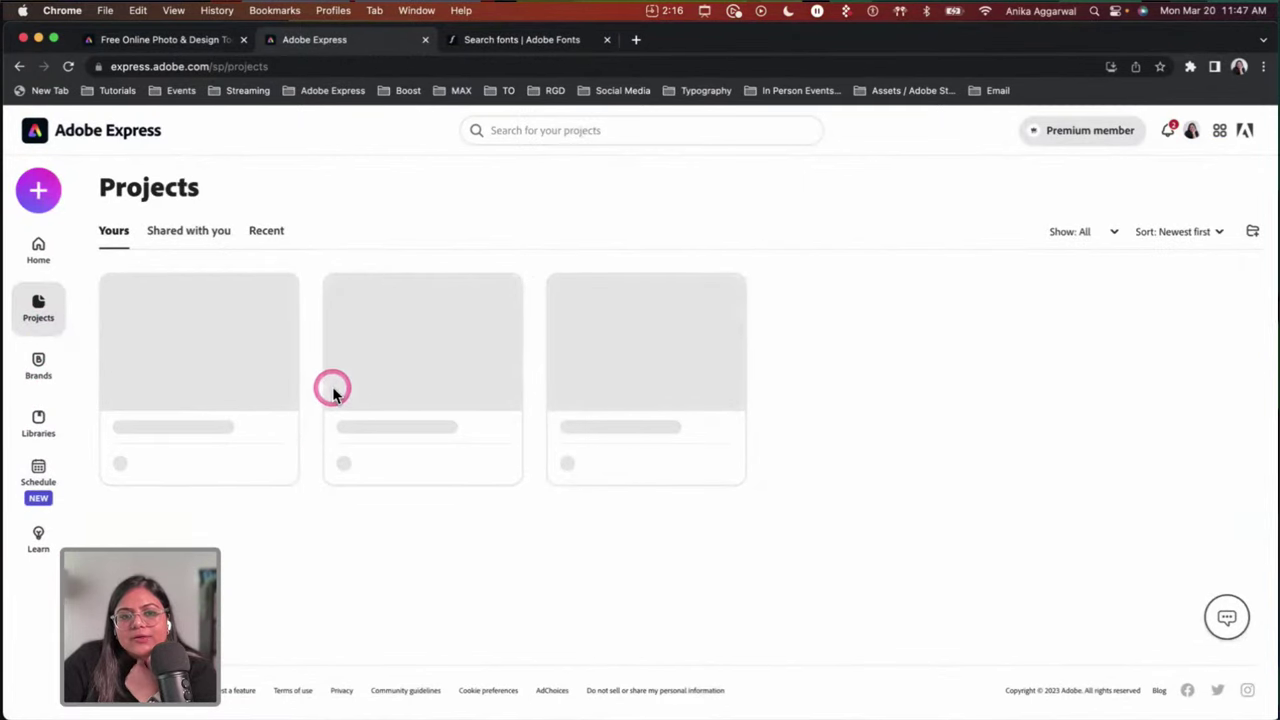
left_click(280, 412)
left_click(248, 470)
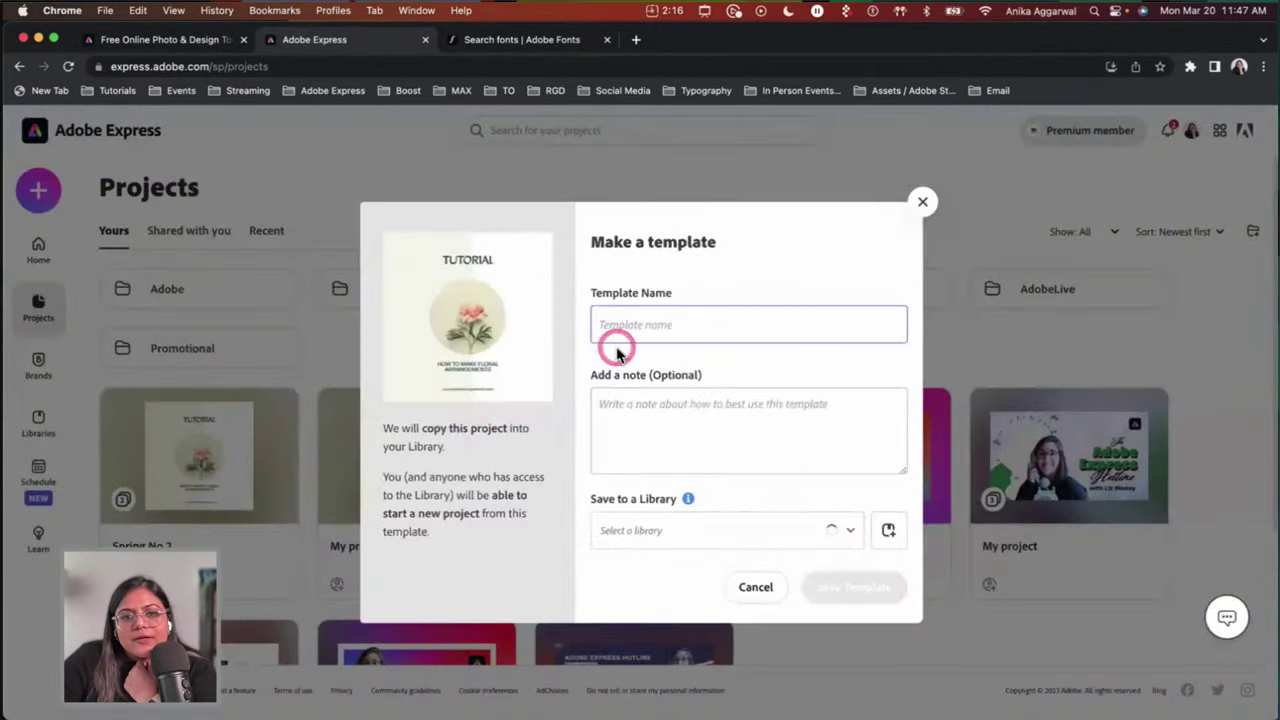
type("Spring")
key("Tab")
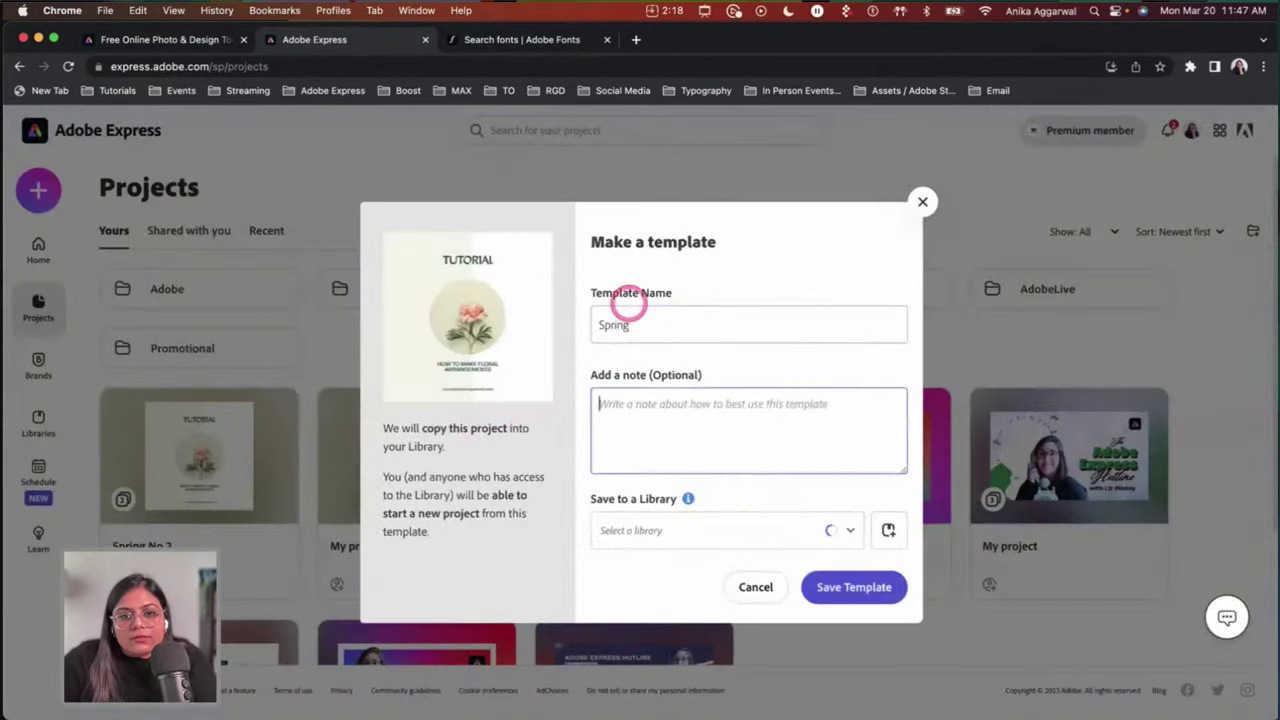
type("Made on AL")
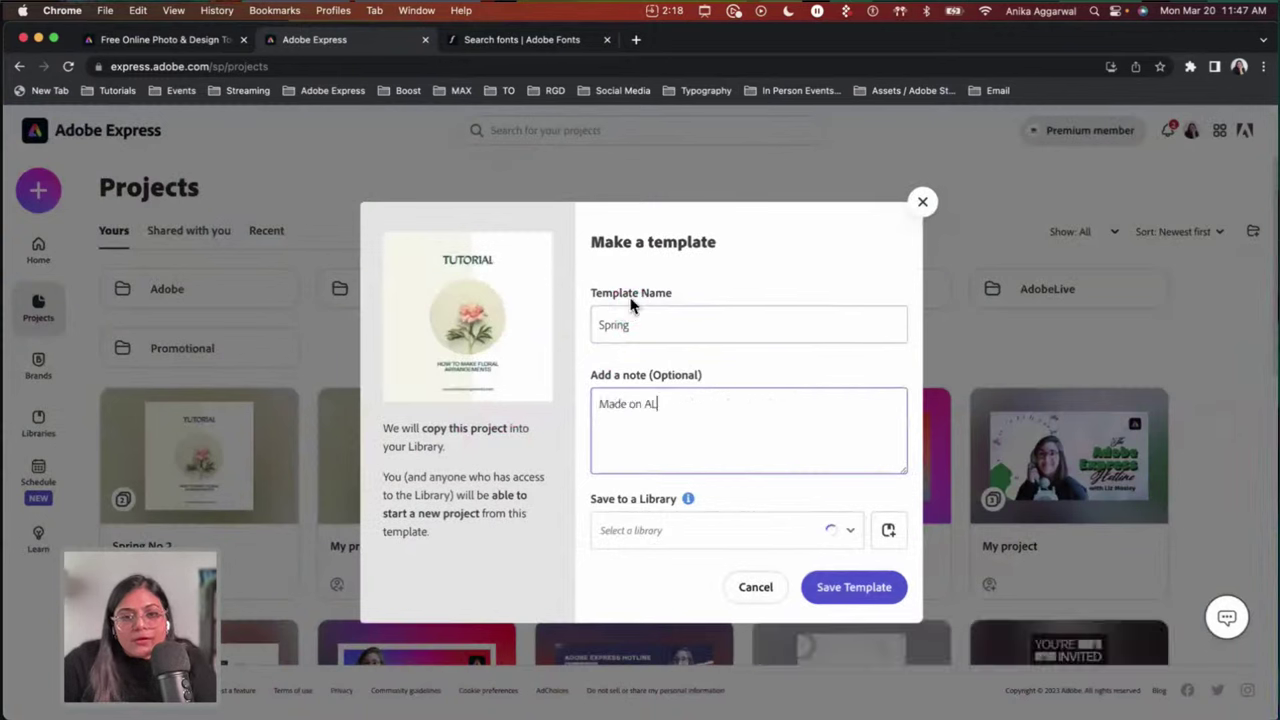
left_click(650, 334)
type("Adobe Liv")
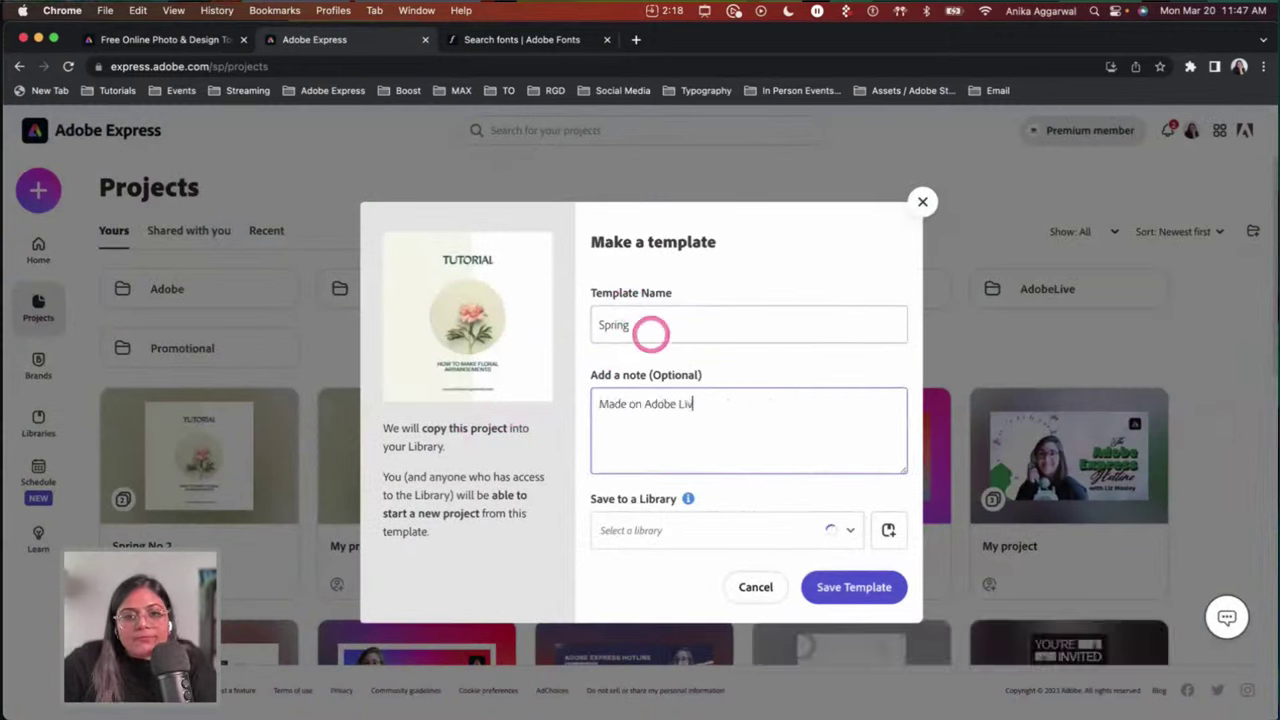
type("e")
Step: Choose Spring Library AL as the template's destination, dismissing the software update request, and save the template
left_click(748, 530)
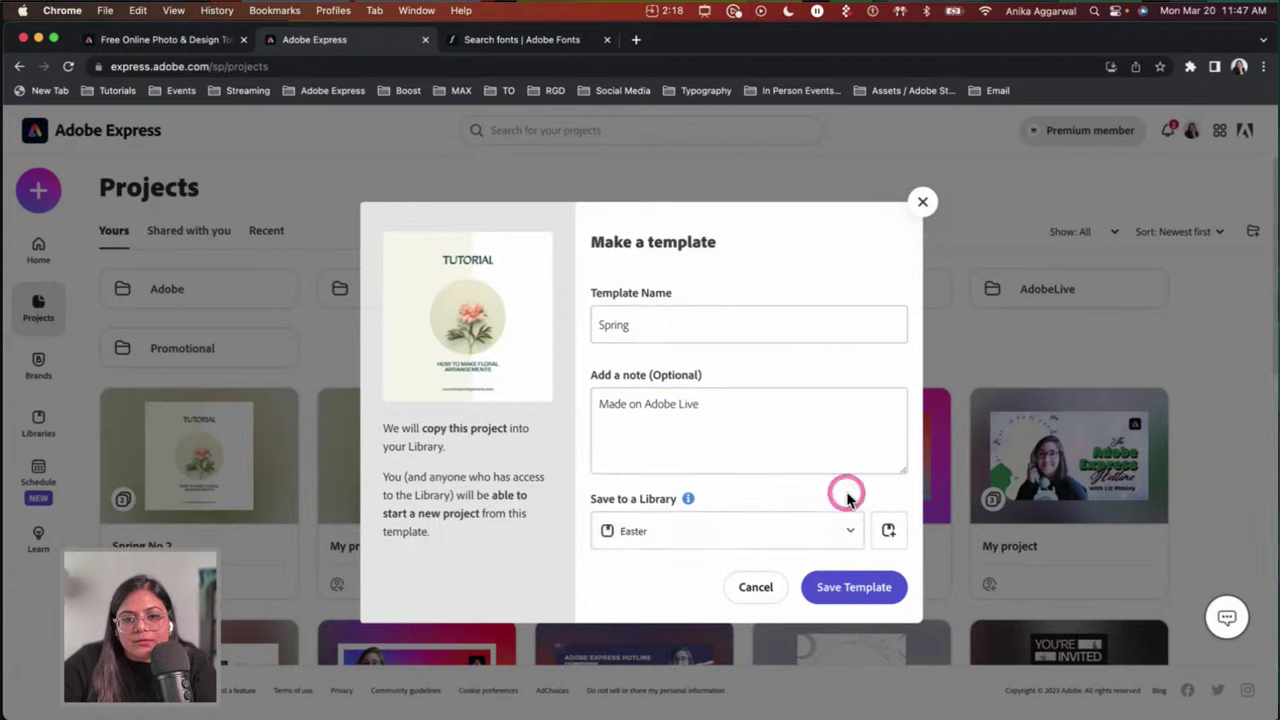
left_click(846, 530)
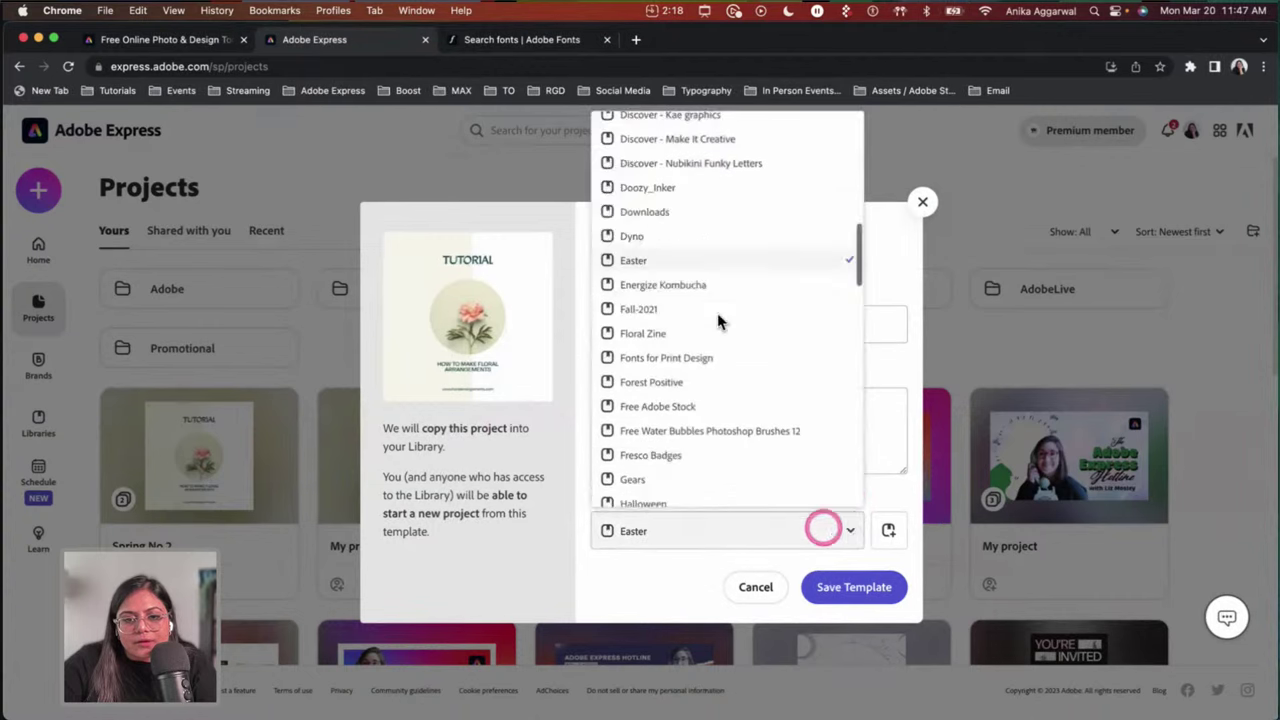
scroll(735, 330, "up", 10)
scroll(690, 390, "down", 8)
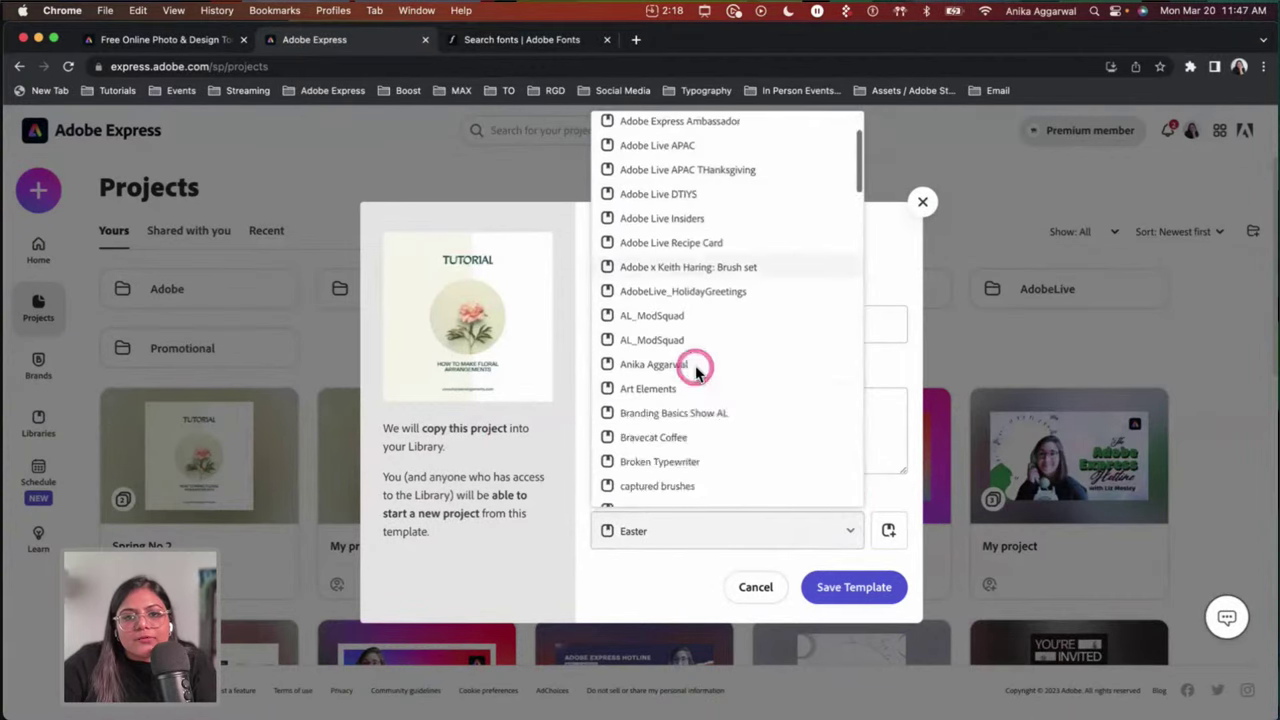
scroll(688, 415, "down", 6)
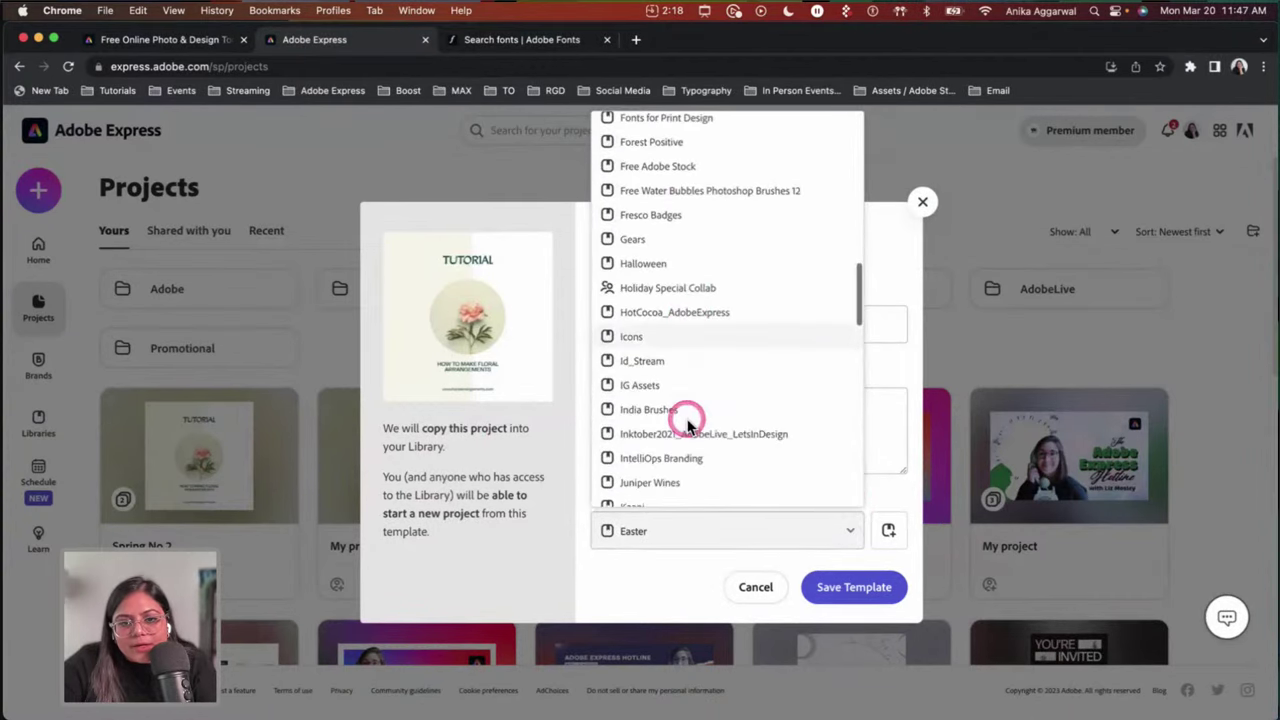
scroll(688, 430, "down", 5)
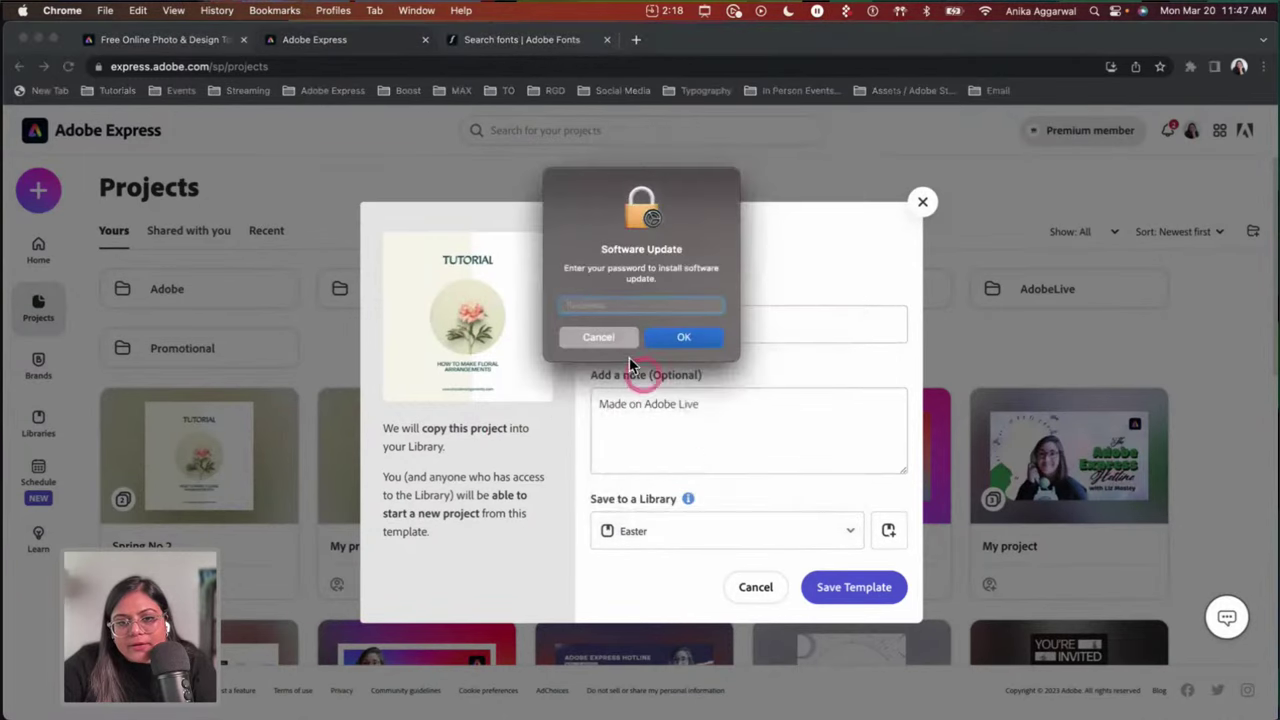
left_click(616, 338)
left_click(752, 522)
scroll(709, 463, "down", 5)
scroll(712, 470, "down", 7)
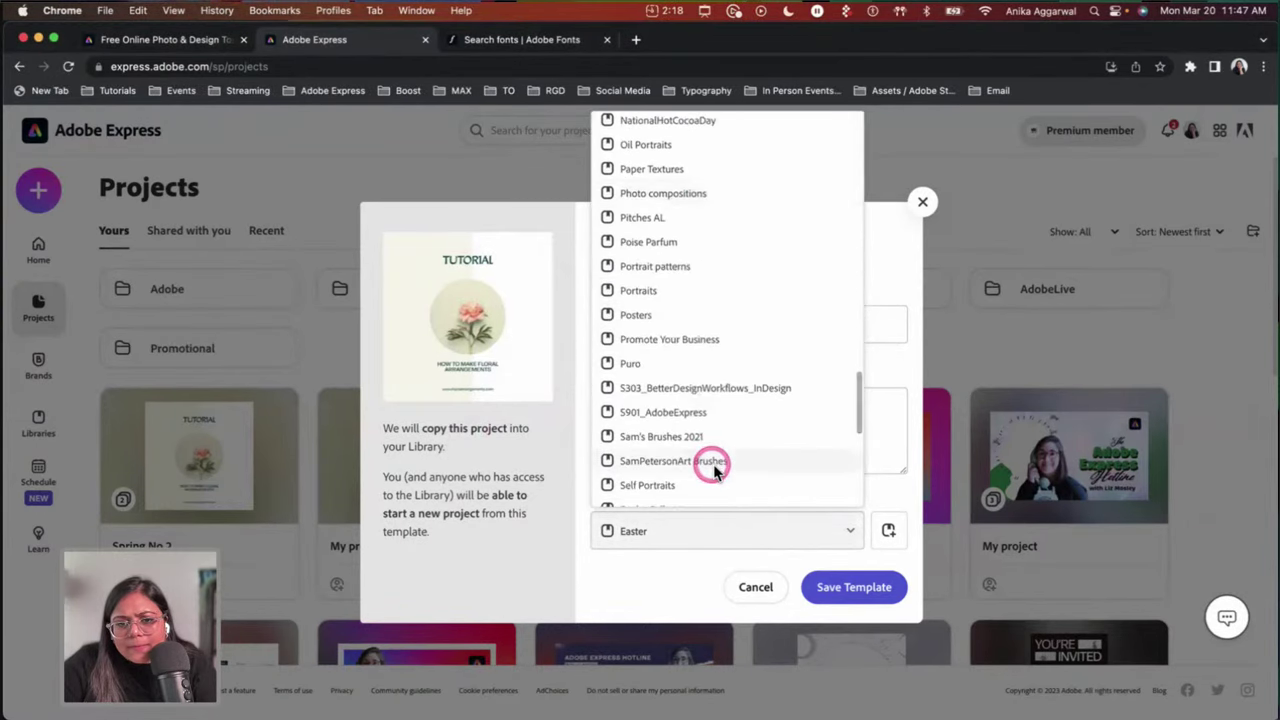
scroll(712, 465, "down", 3)
left_click(698, 455)
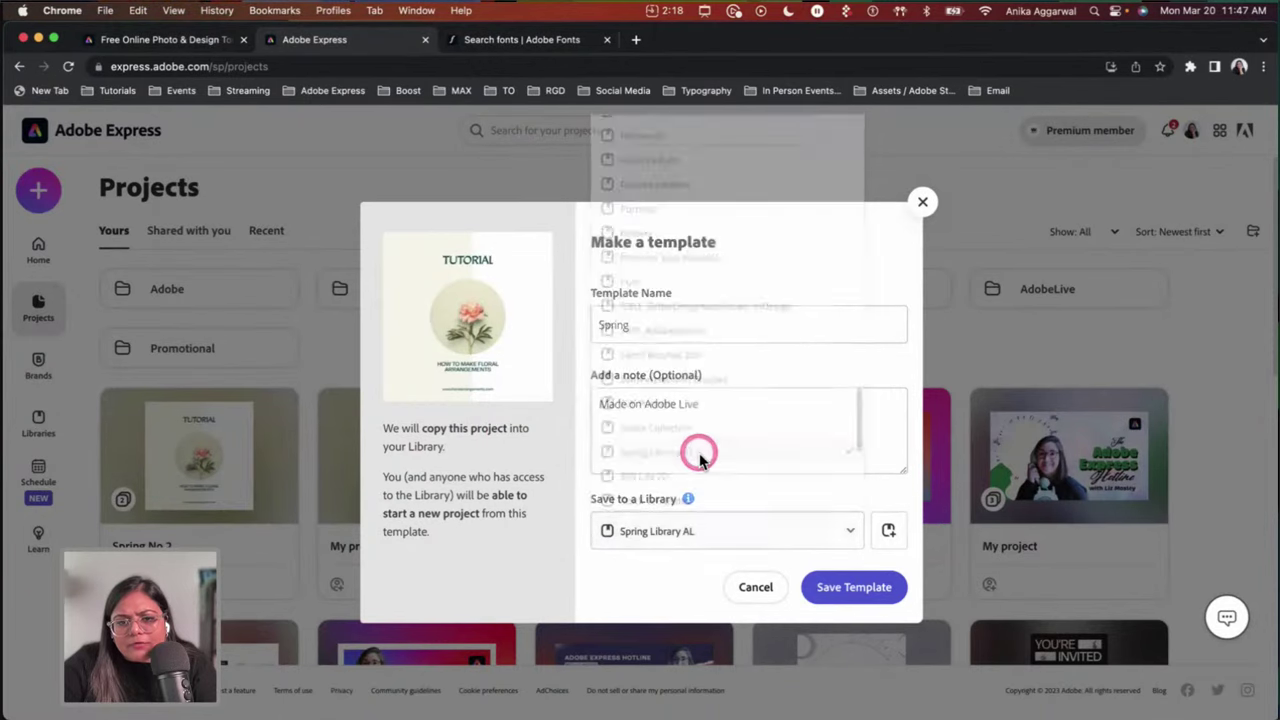
left_click(823, 585)
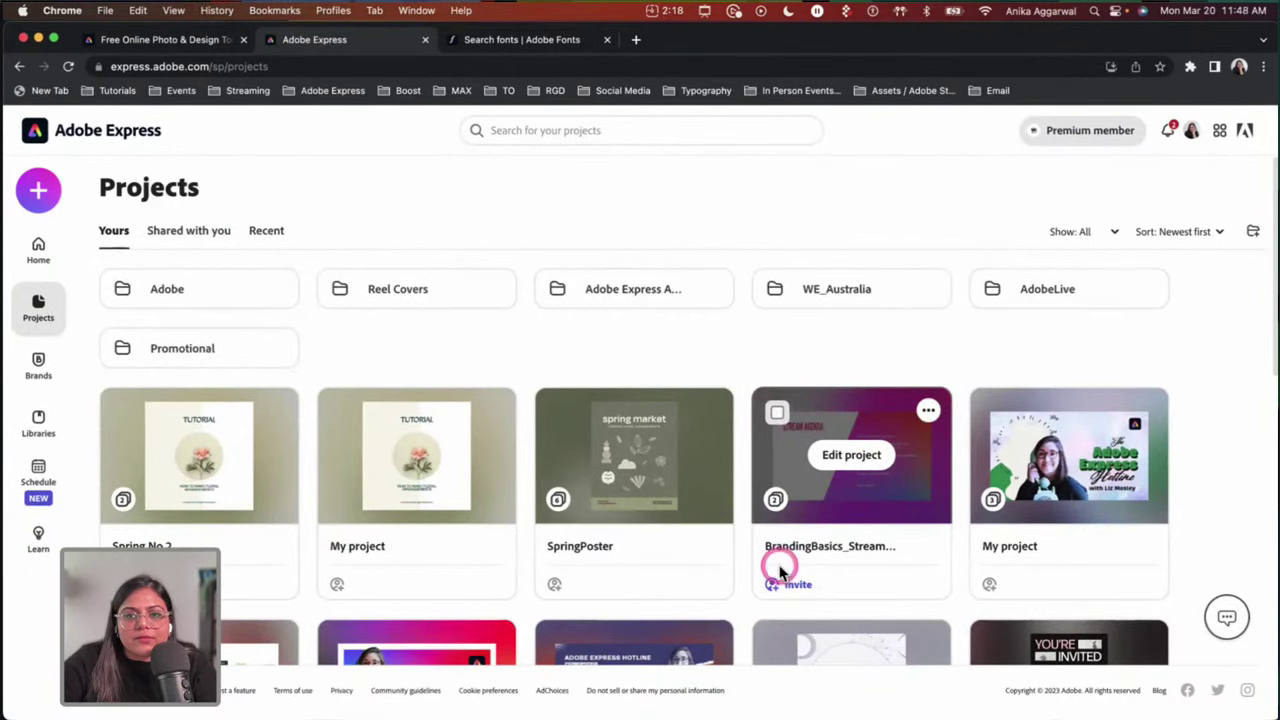
Step: Open express.adobe.com/sp/ in a new browser tab and place it ahead of the Adobe Fonts tab
left_click(636, 39)
type("ex")
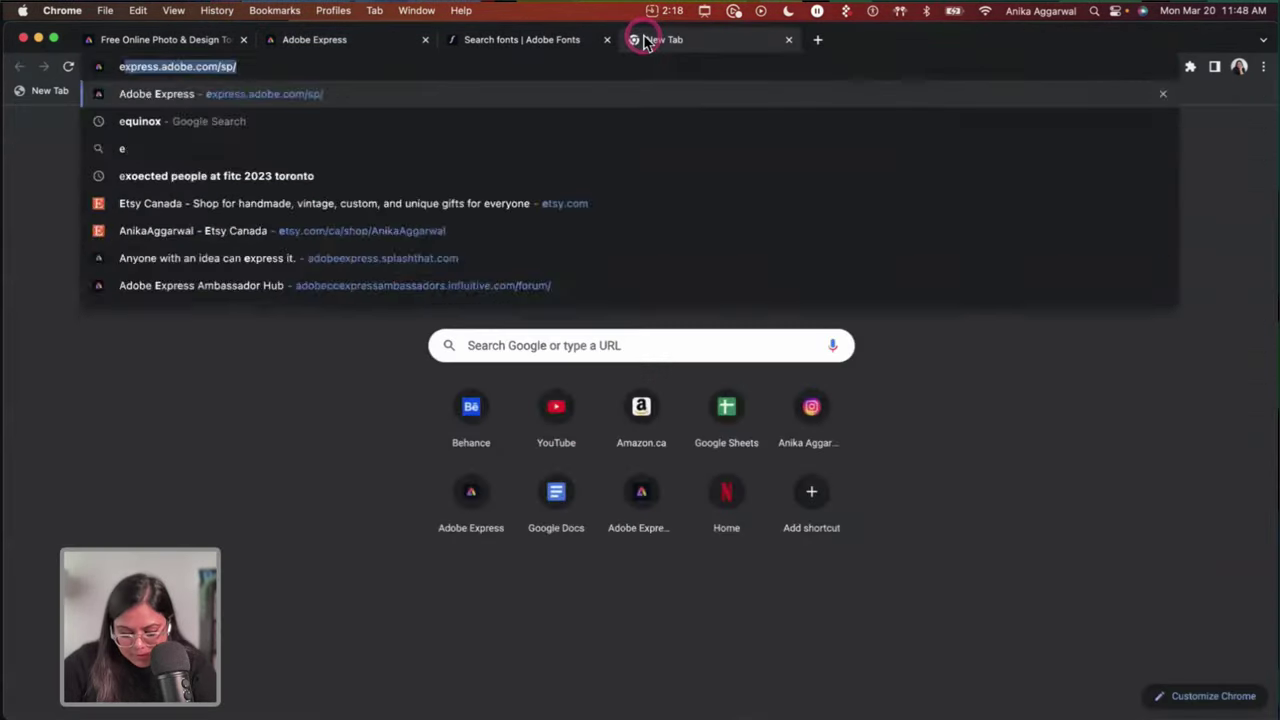
type("p")
key("BackSpace")
type("xpre")
key("Return")
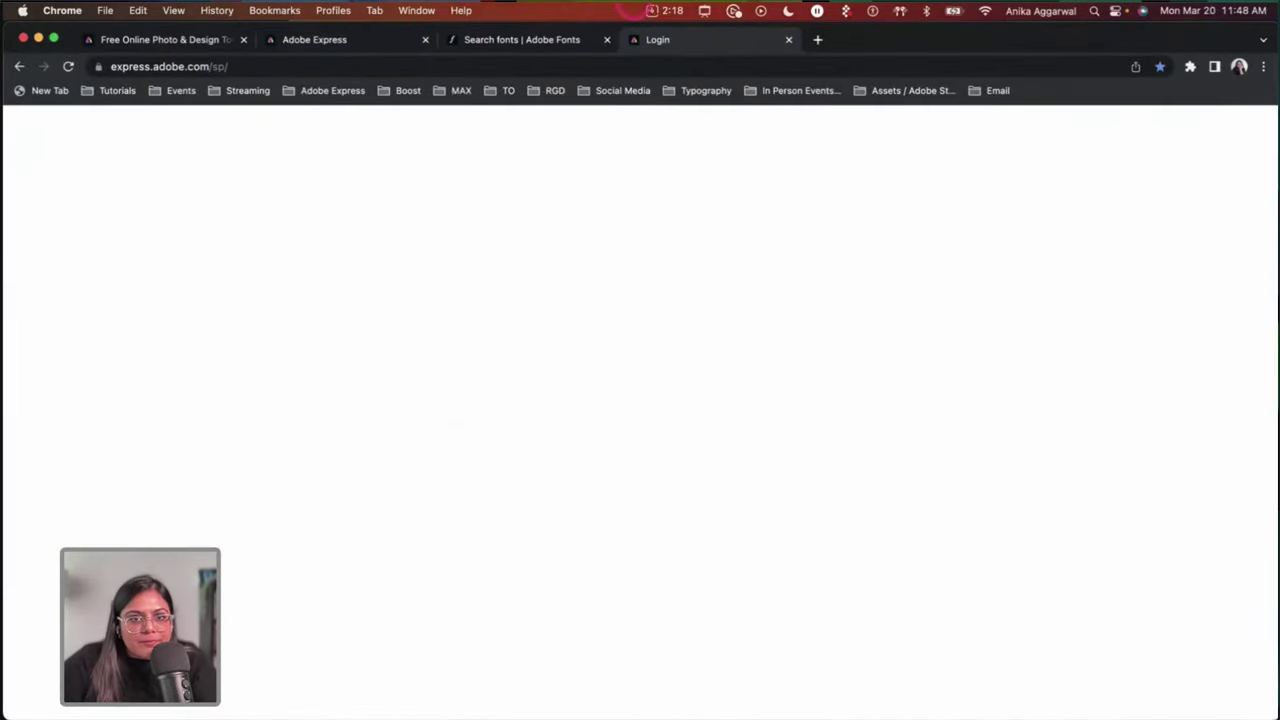
left_click_drag(731, 43, 546, 62)
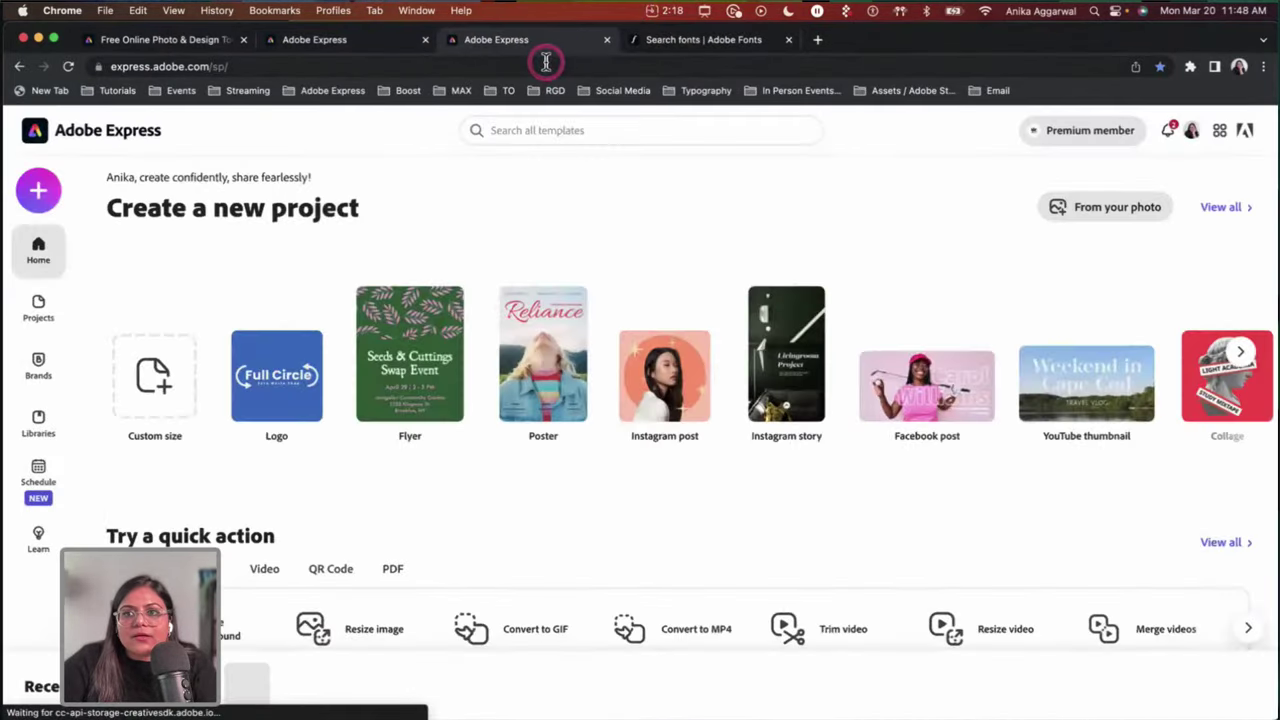
Step: Go to the libraries overview in the new tab and open Spring Library AL to check its saved templates
left_click(38, 420)
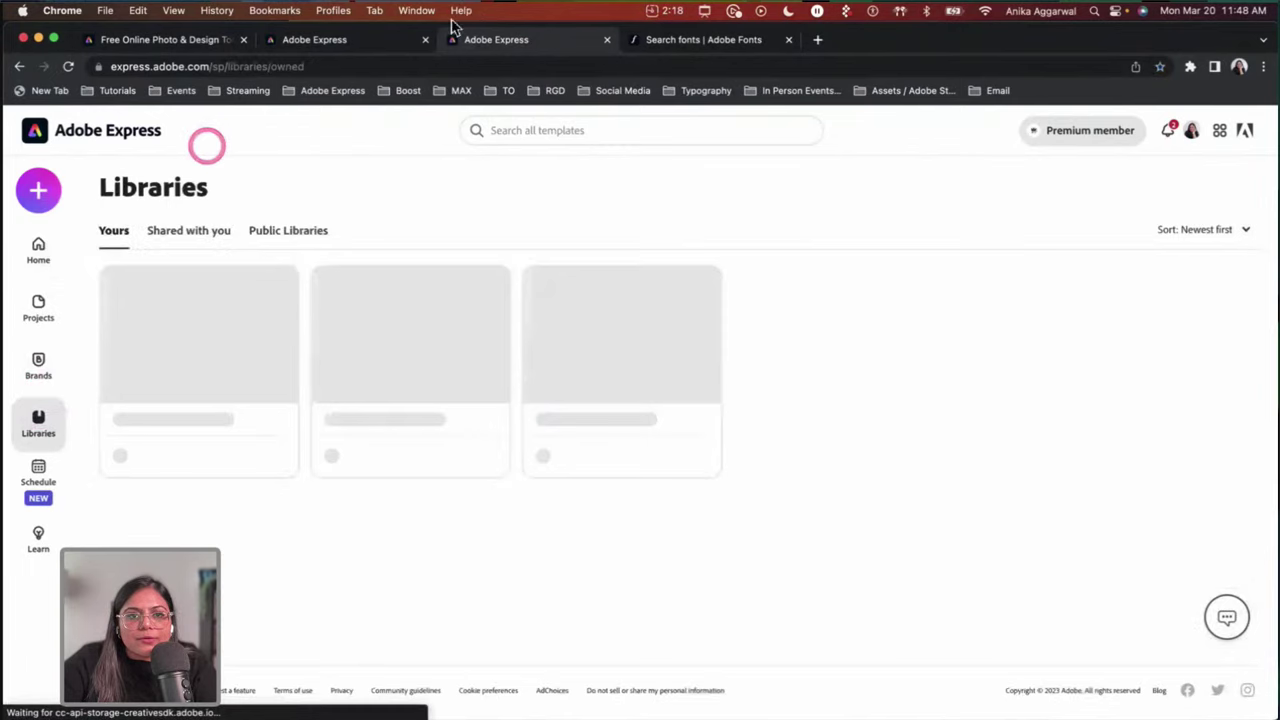
left_click(394, 40)
left_click(491, 40)
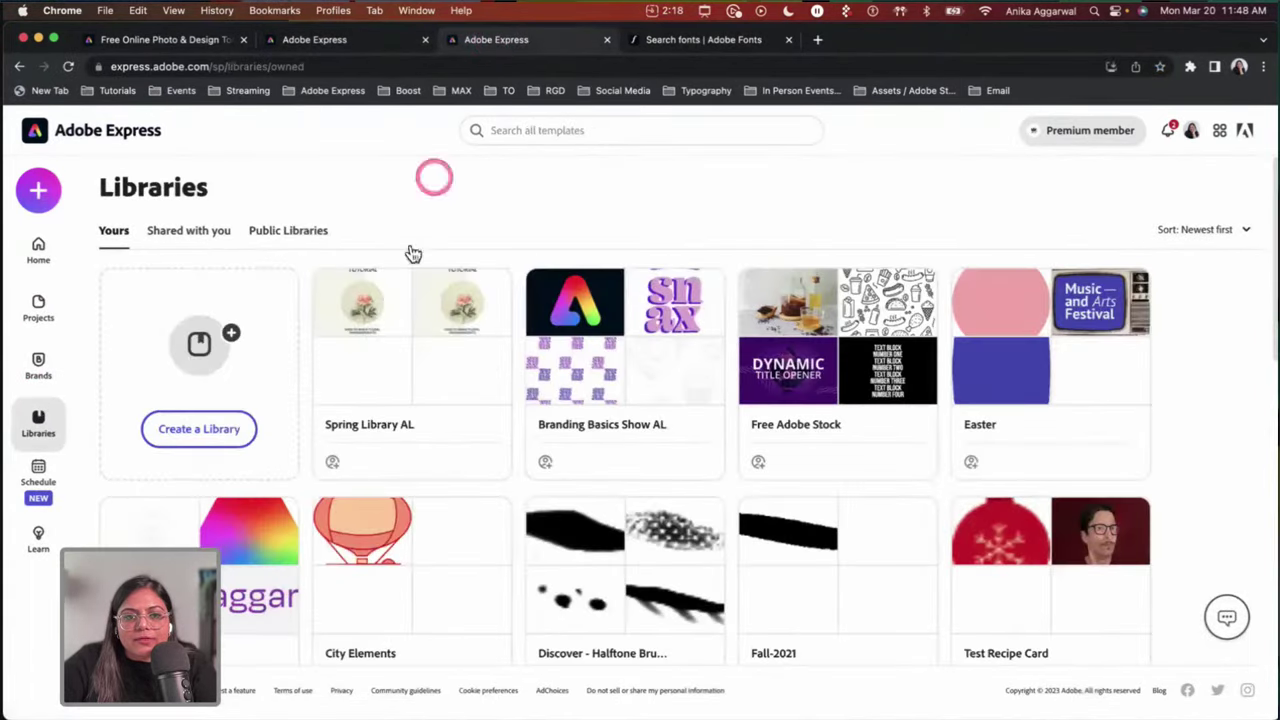
mouse_move(388, 378)
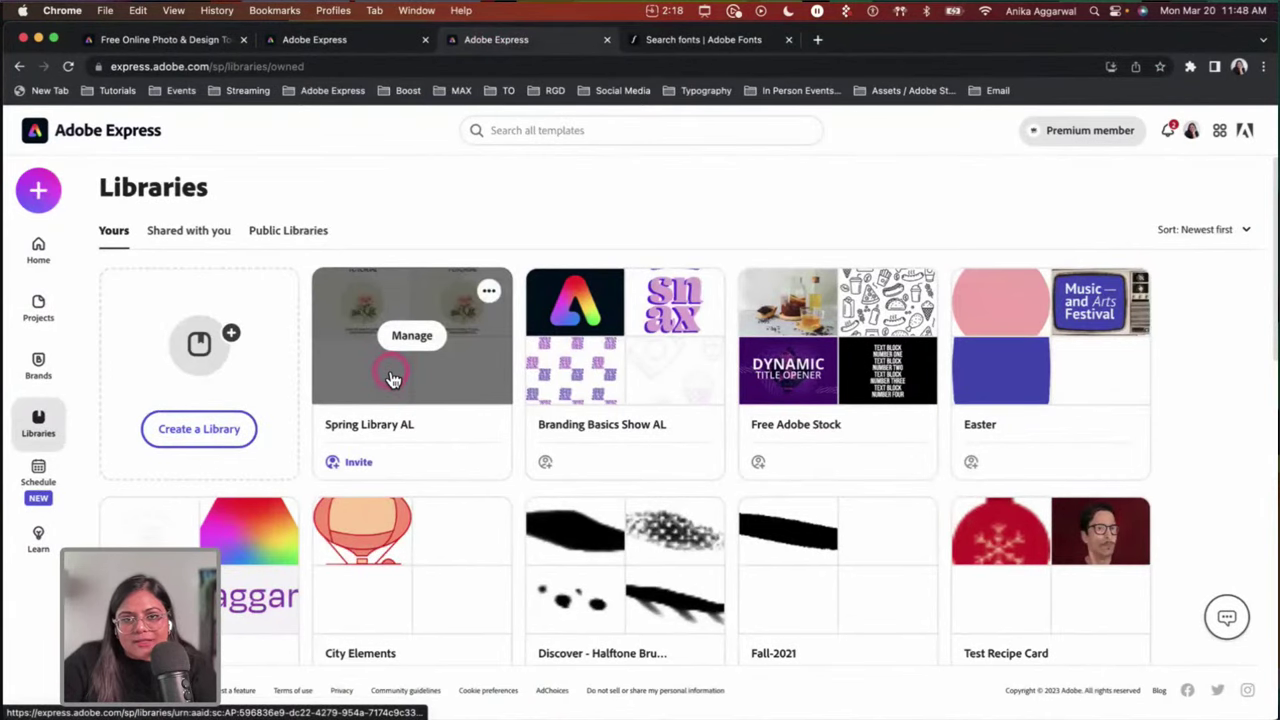
left_click(392, 380)
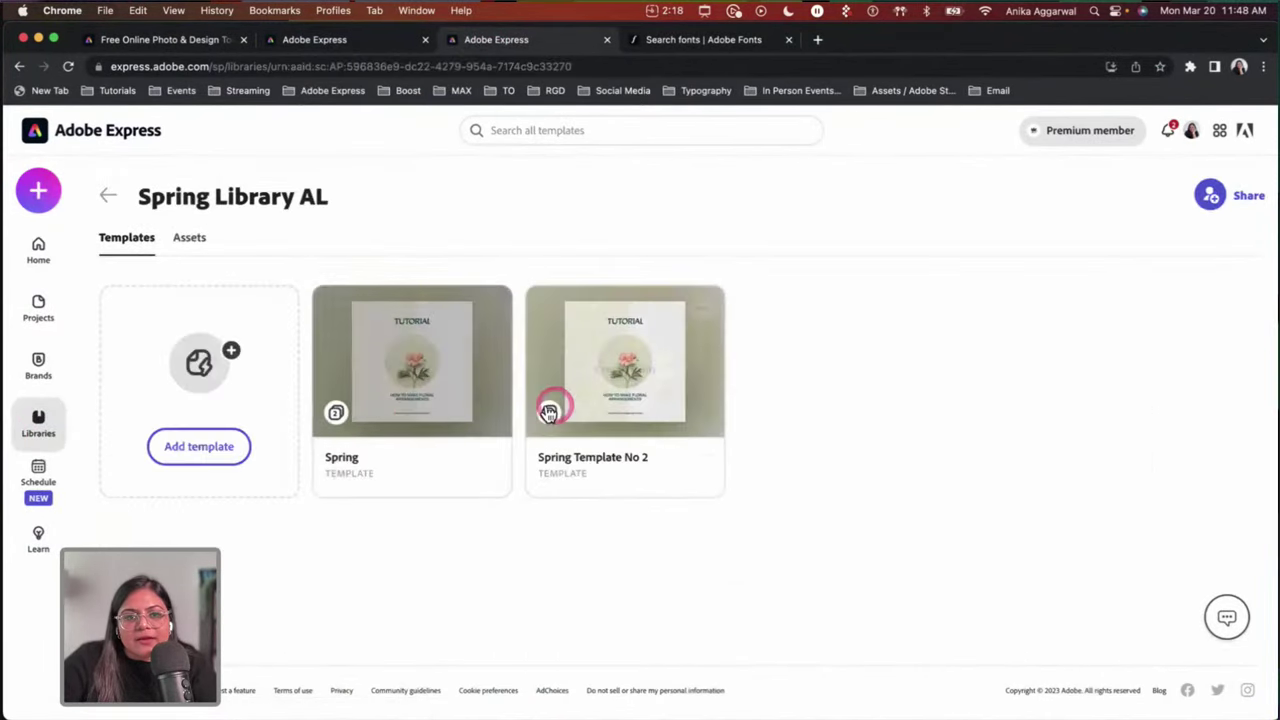
mouse_move(585, 420)
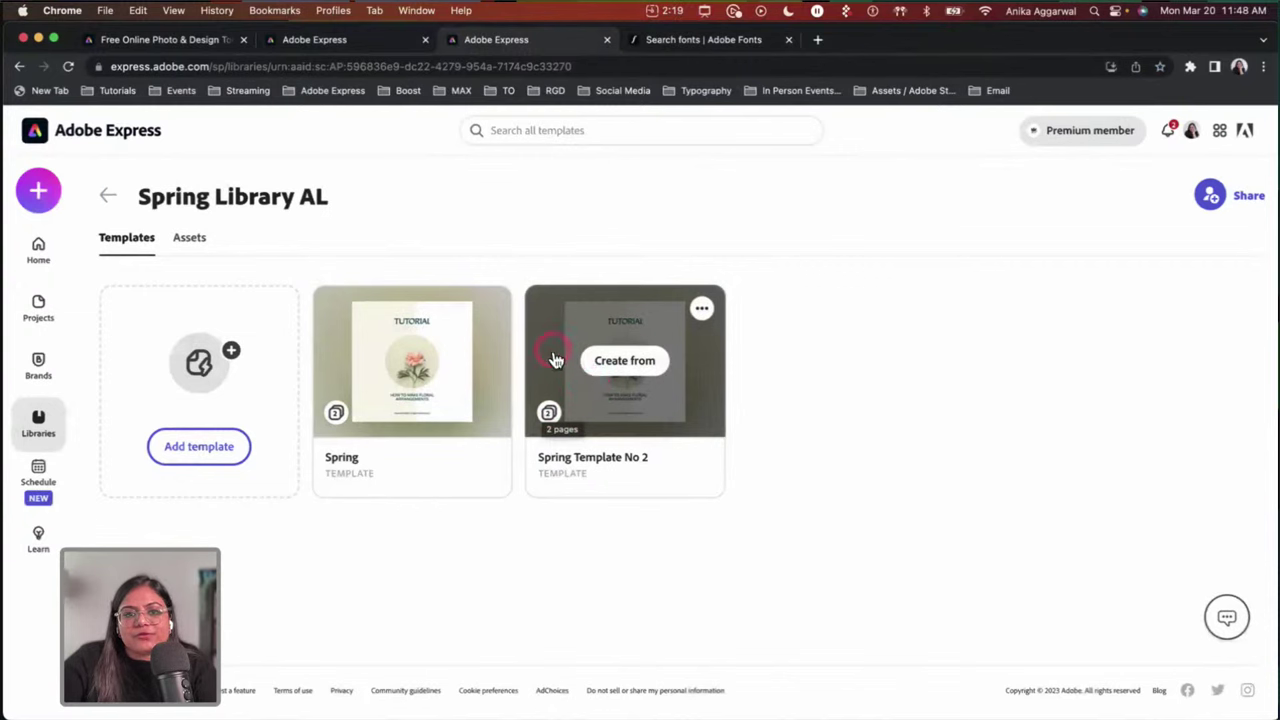
Step: Make a public link for Spring Library AL, copy it, and close the link settings
left_click(1256, 201)
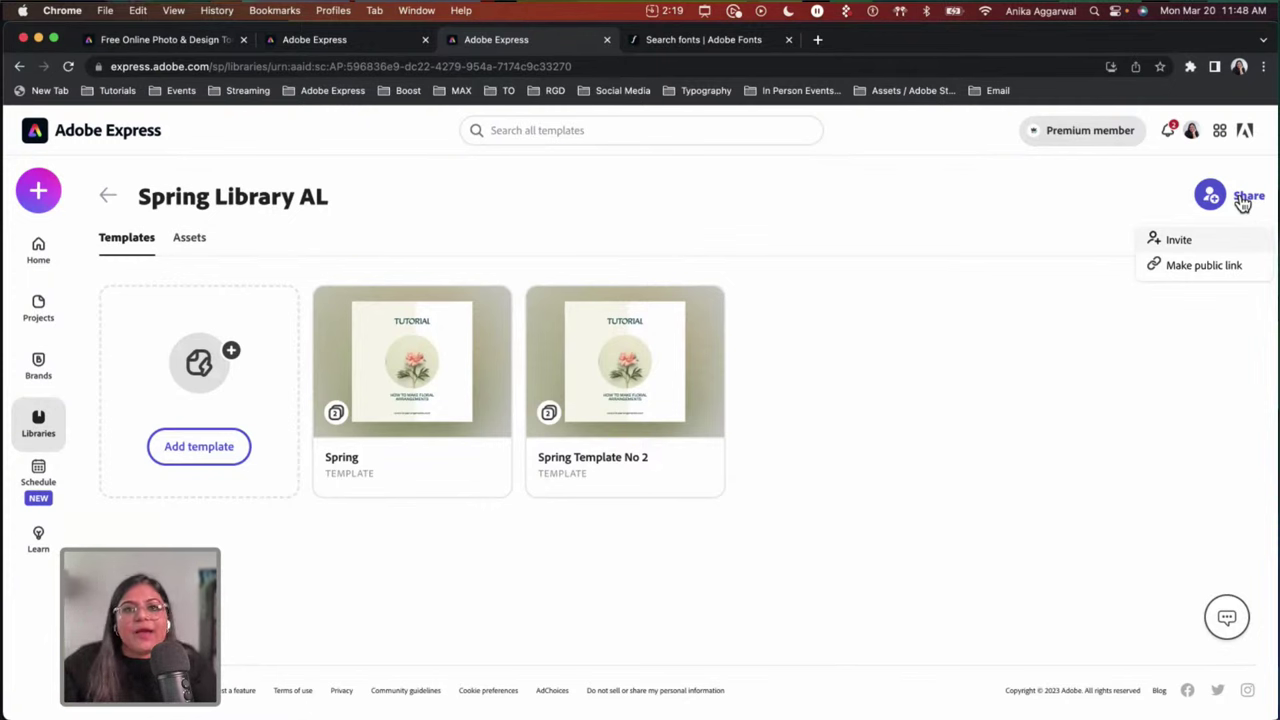
left_click(1207, 268)
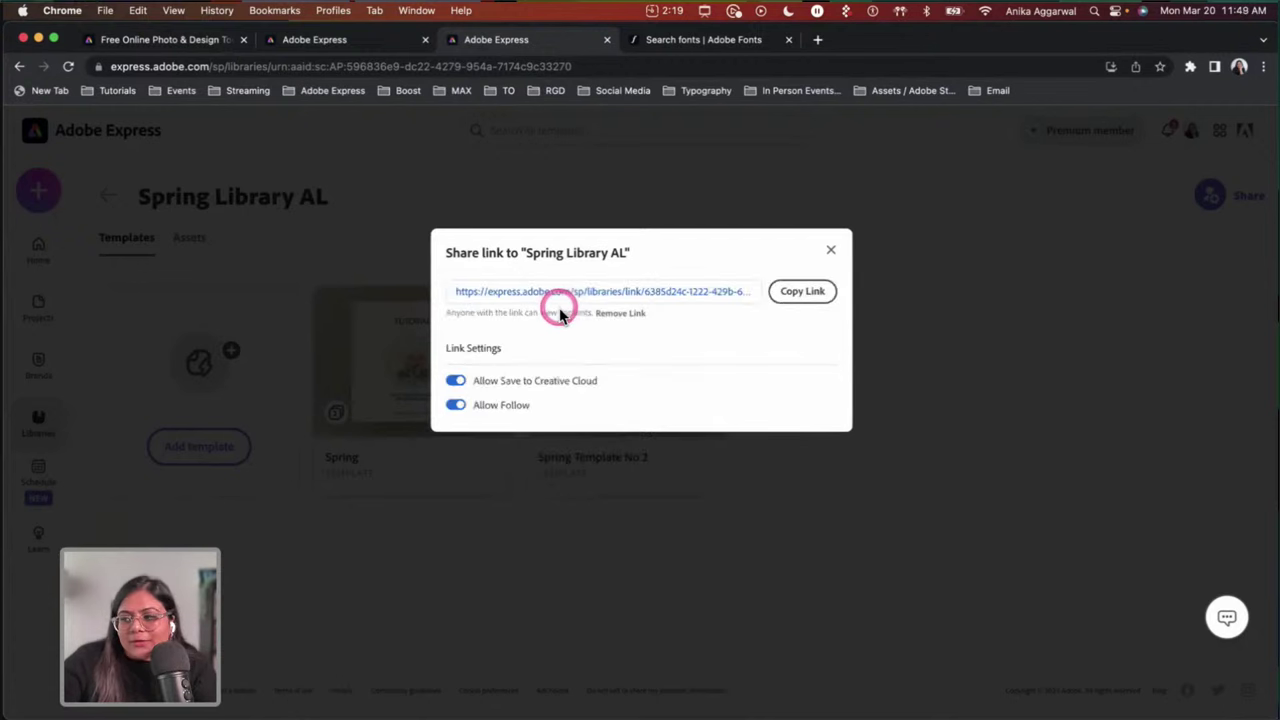
left_click(491, 290)
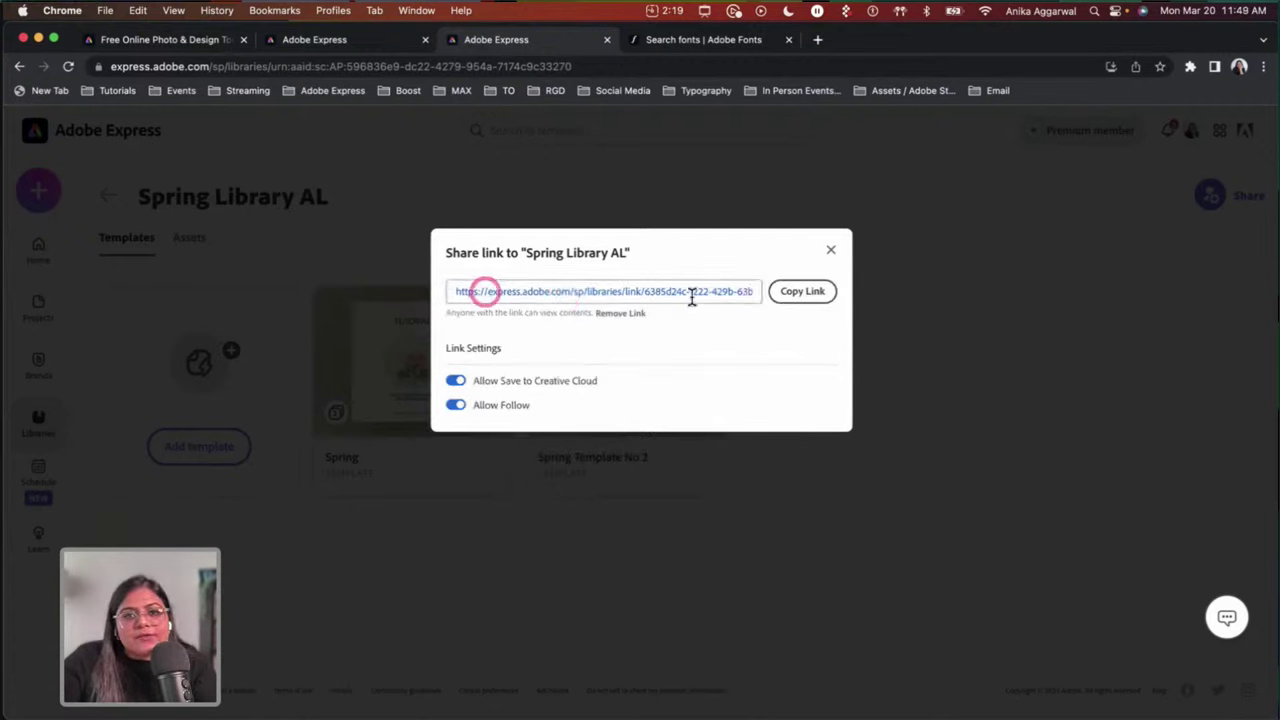
left_click(787, 295)
left_click(896, 360)
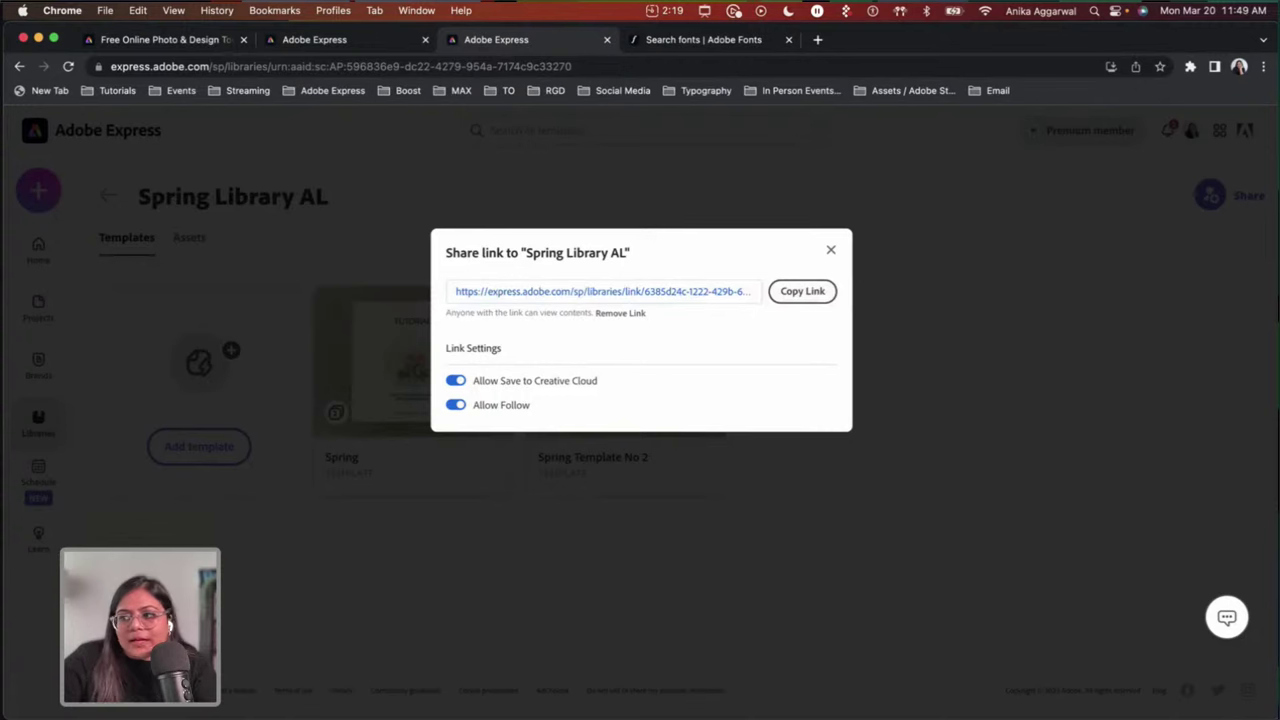
left_click(896, 200)
left_click(831, 251)
left_click(833, 253)
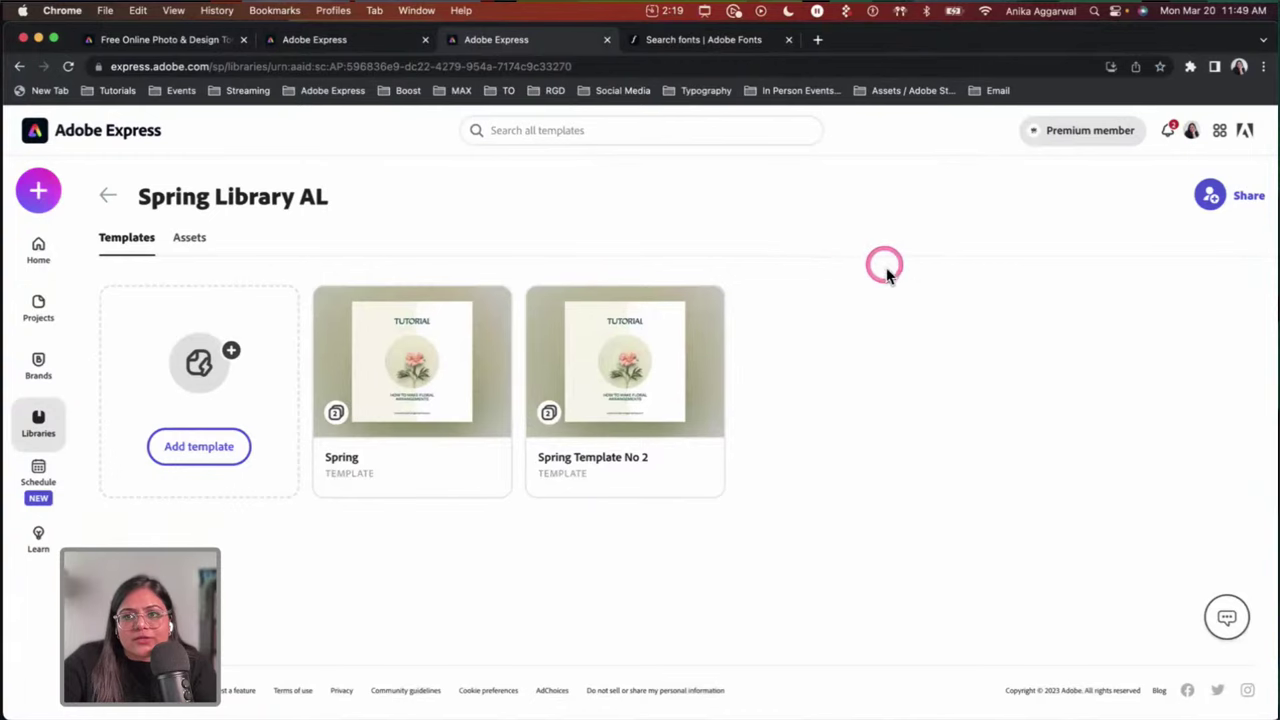
Step: Open the copied Spring Library AL public link in a new browser tab
left_click(733, 12)
left_click(814, 39)
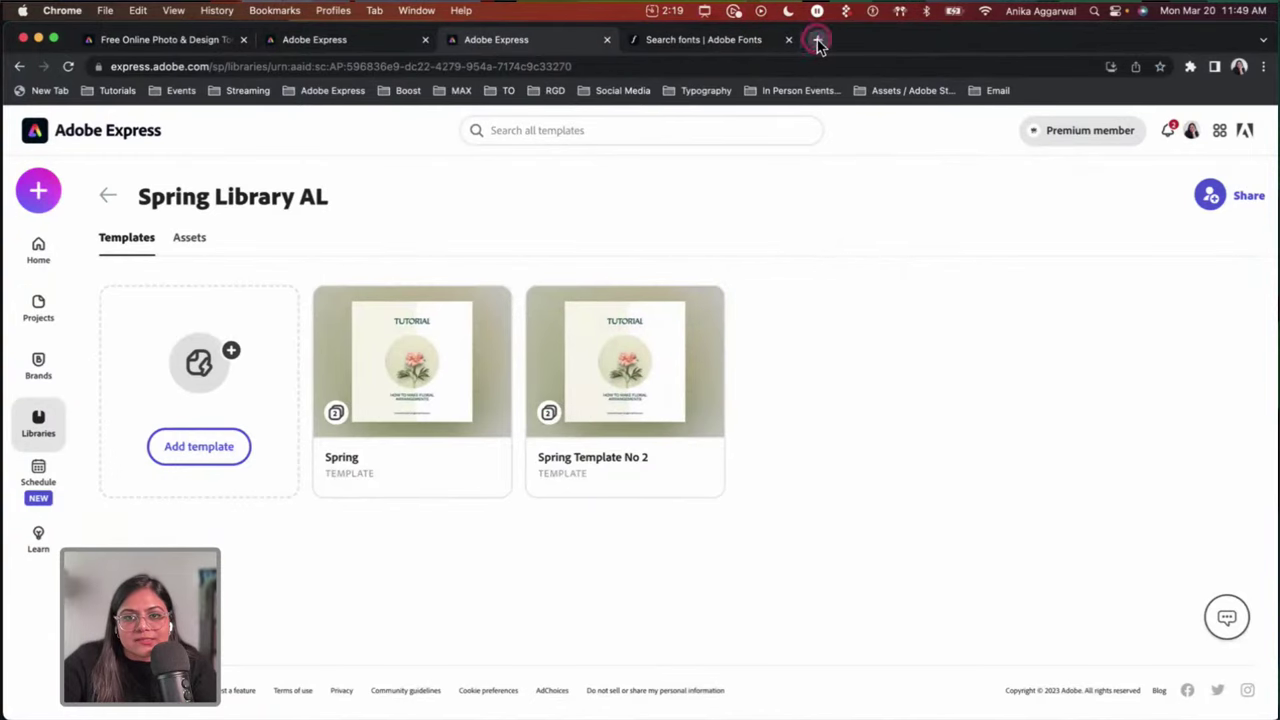
key("super+v")
key("Return")
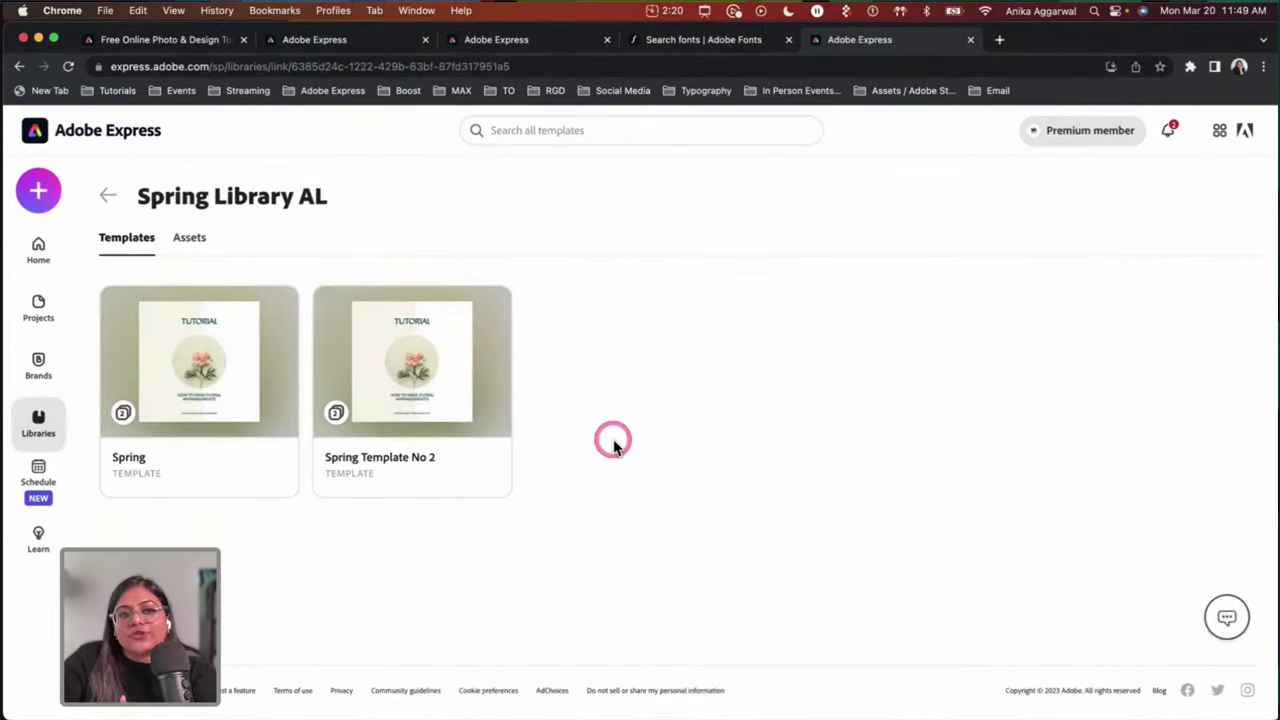
Step: Create a new project from the Spring template in the shared library and dismiss the design suggestions
mouse_move(194, 363)
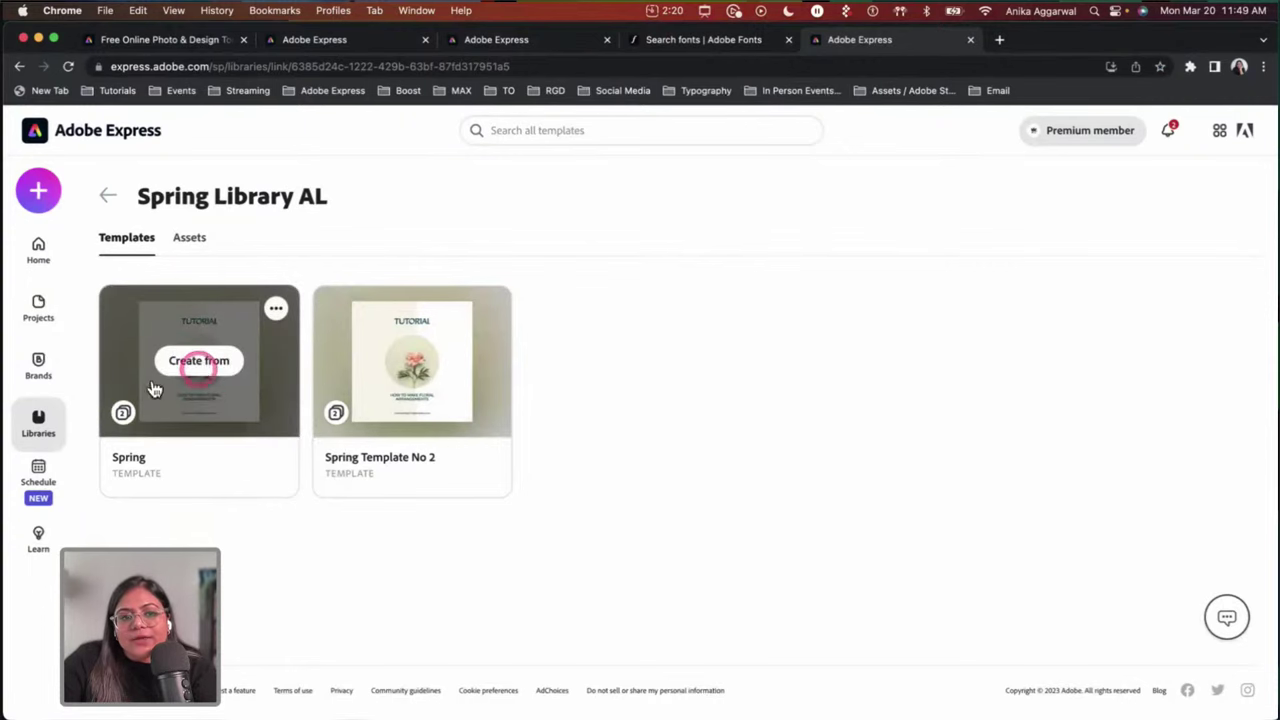
left_click(200, 363)
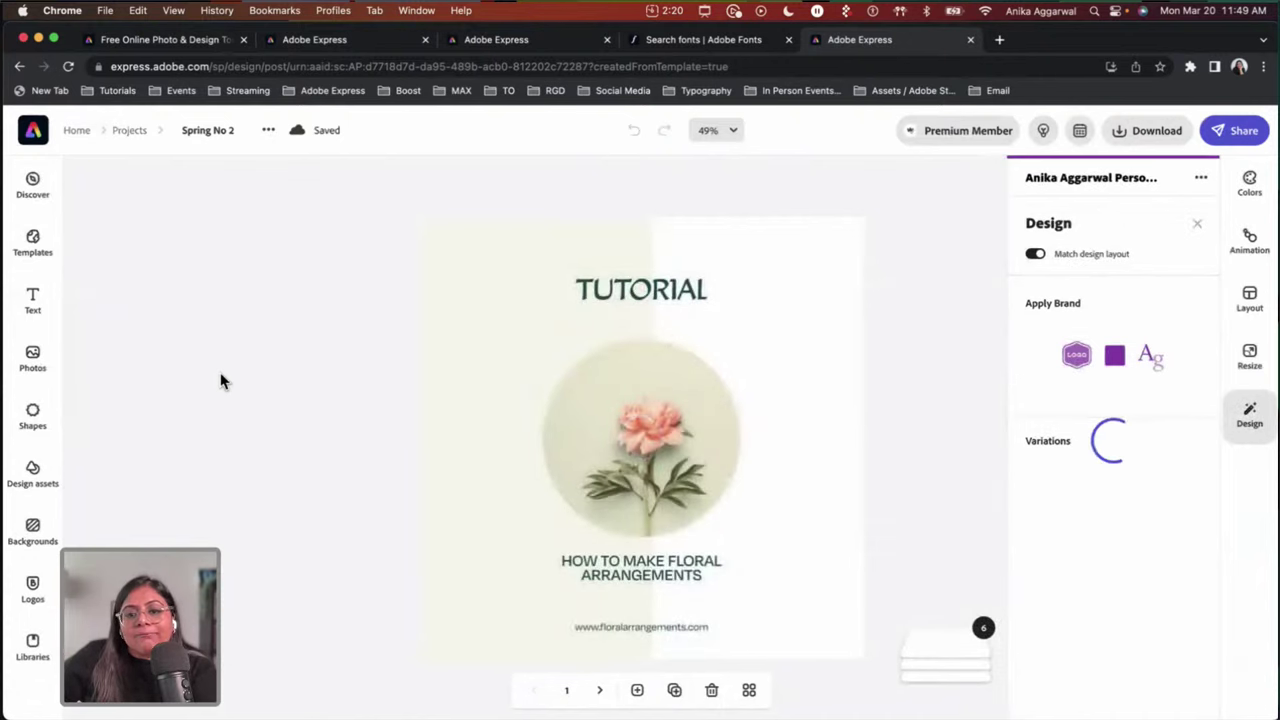
left_click(225, 378)
left_click(636, 690)
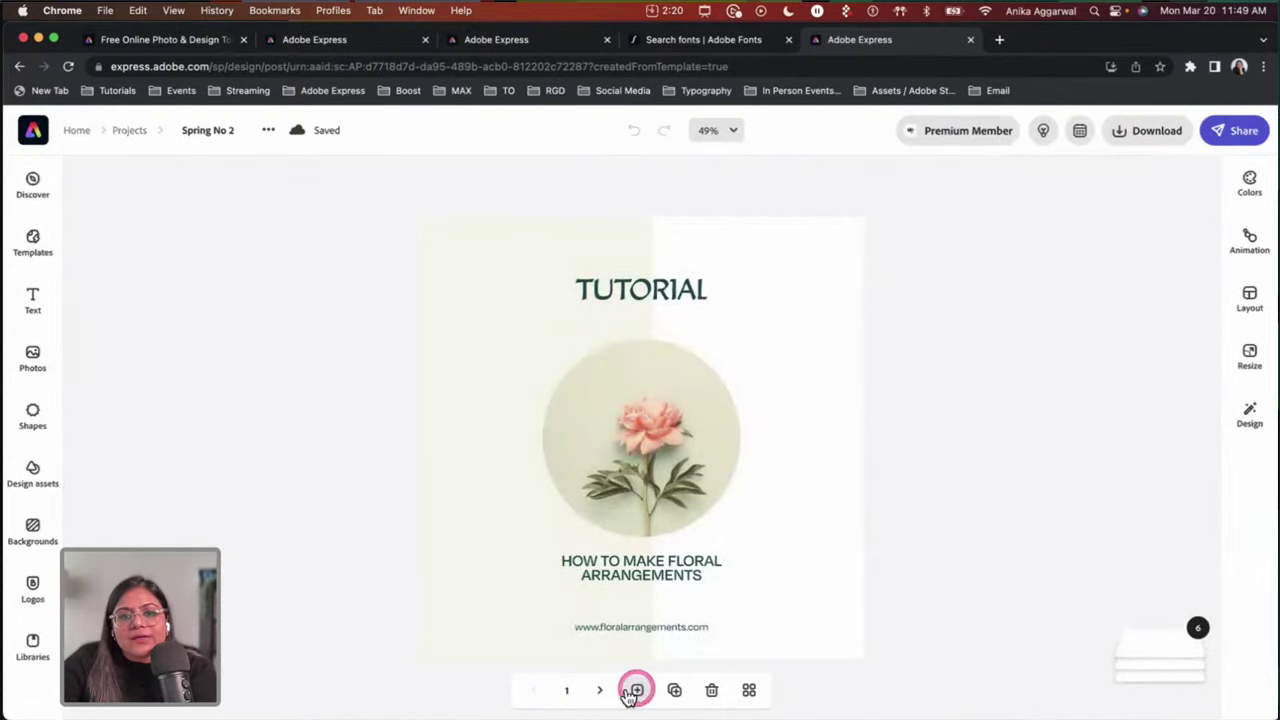
Step: Replace the background flower photo on page 2 with the peach-toned floral photo from the Adobe Stock floral arrangement results
left_click(535, 690)
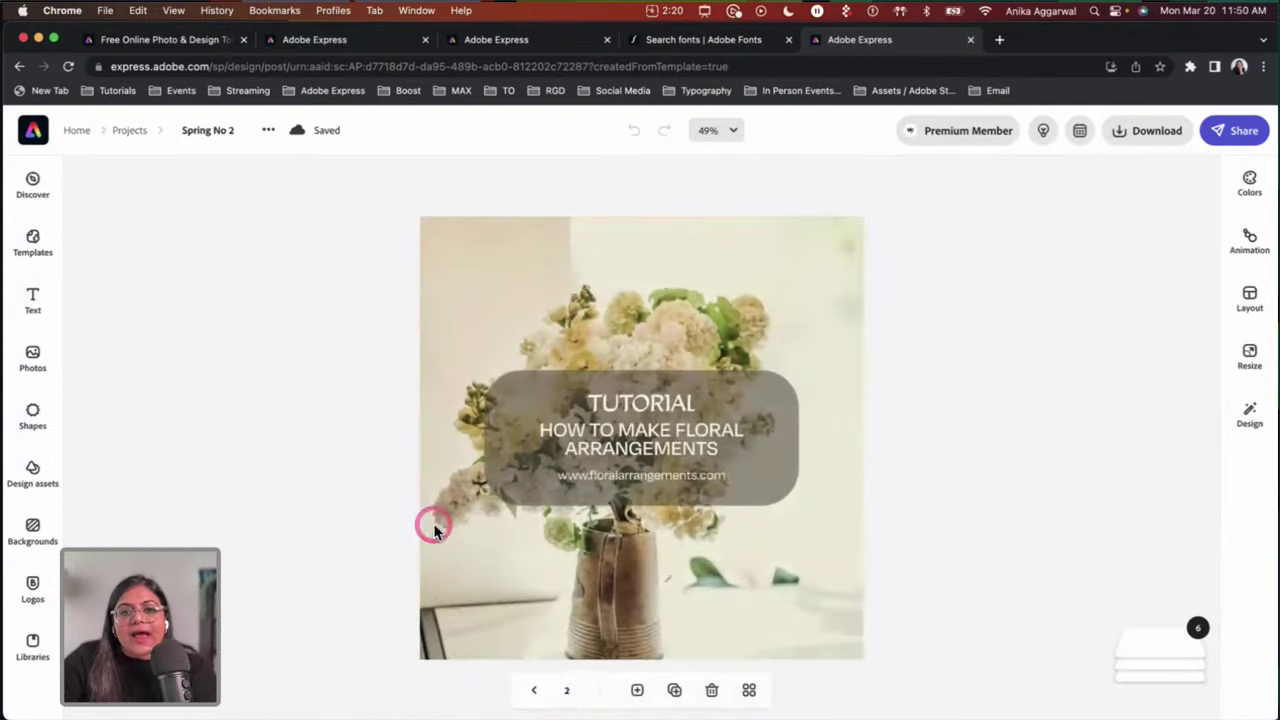
left_click(636, 240)
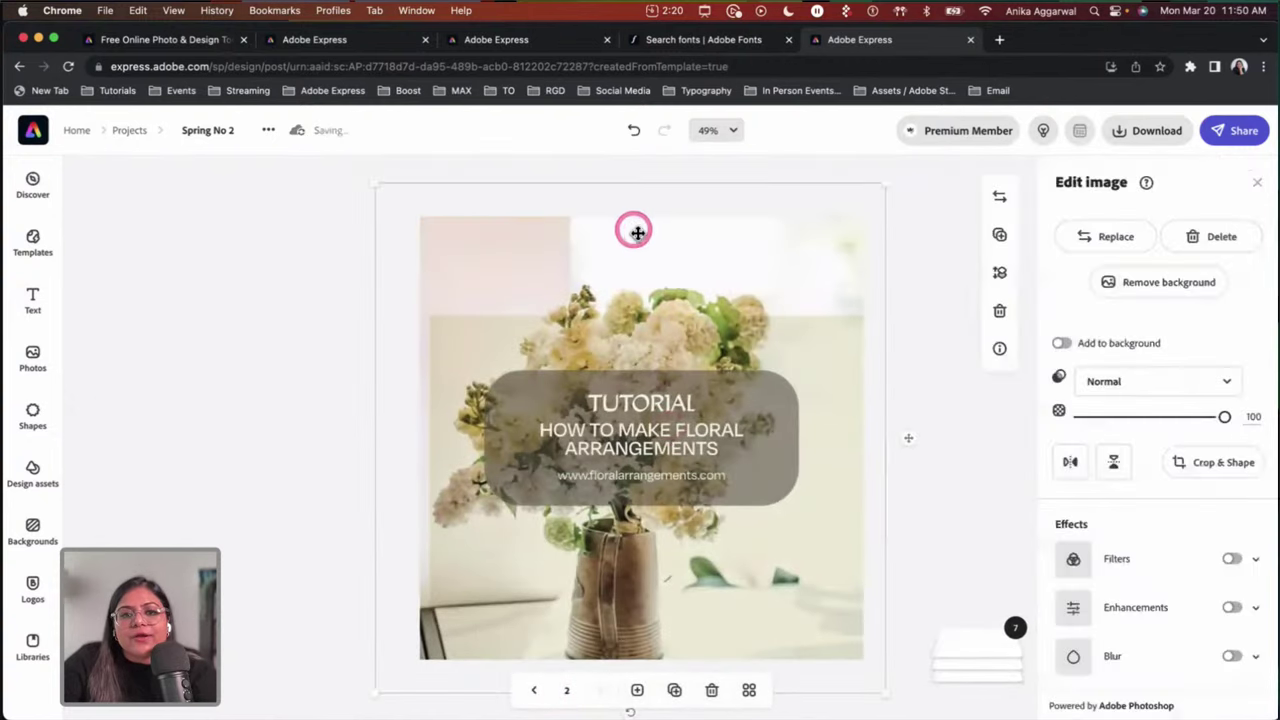
left_click(1080, 237)
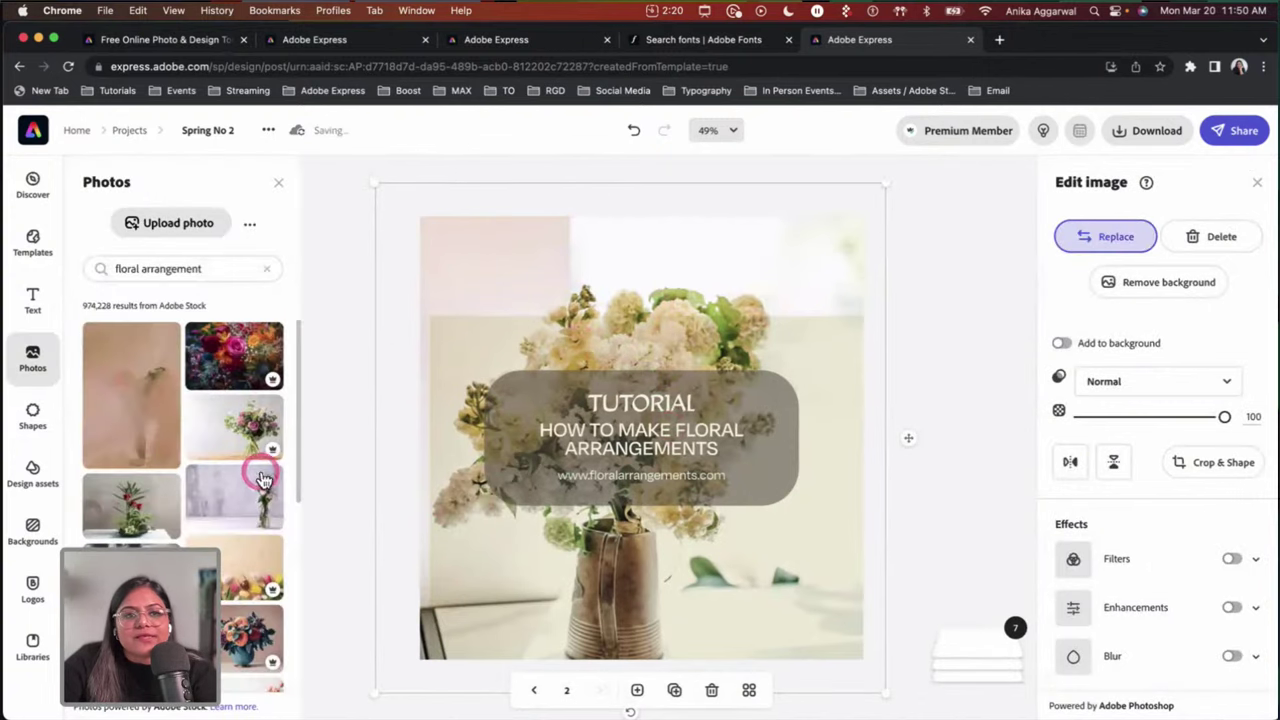
left_click_drag(151, 400, 771, 238)
left_click(938, 336)
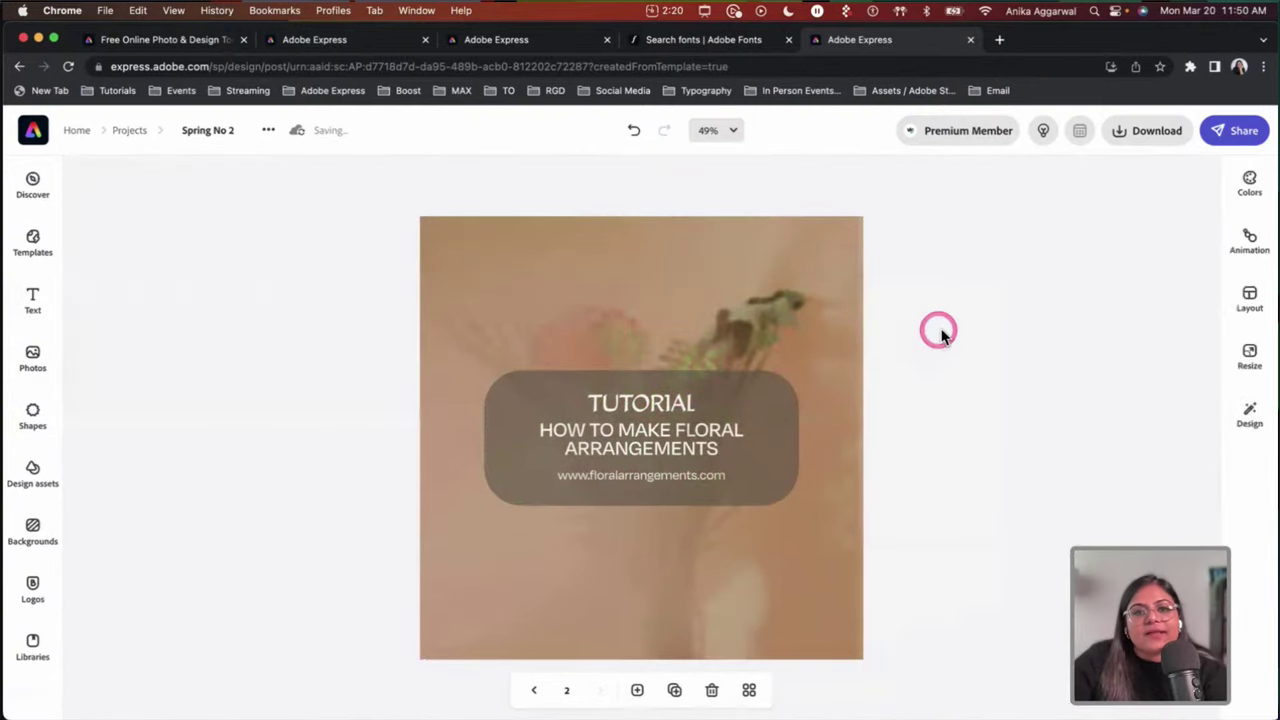
Step: Undo the photo replacement on page 2 and clear the selection
key("super+z")
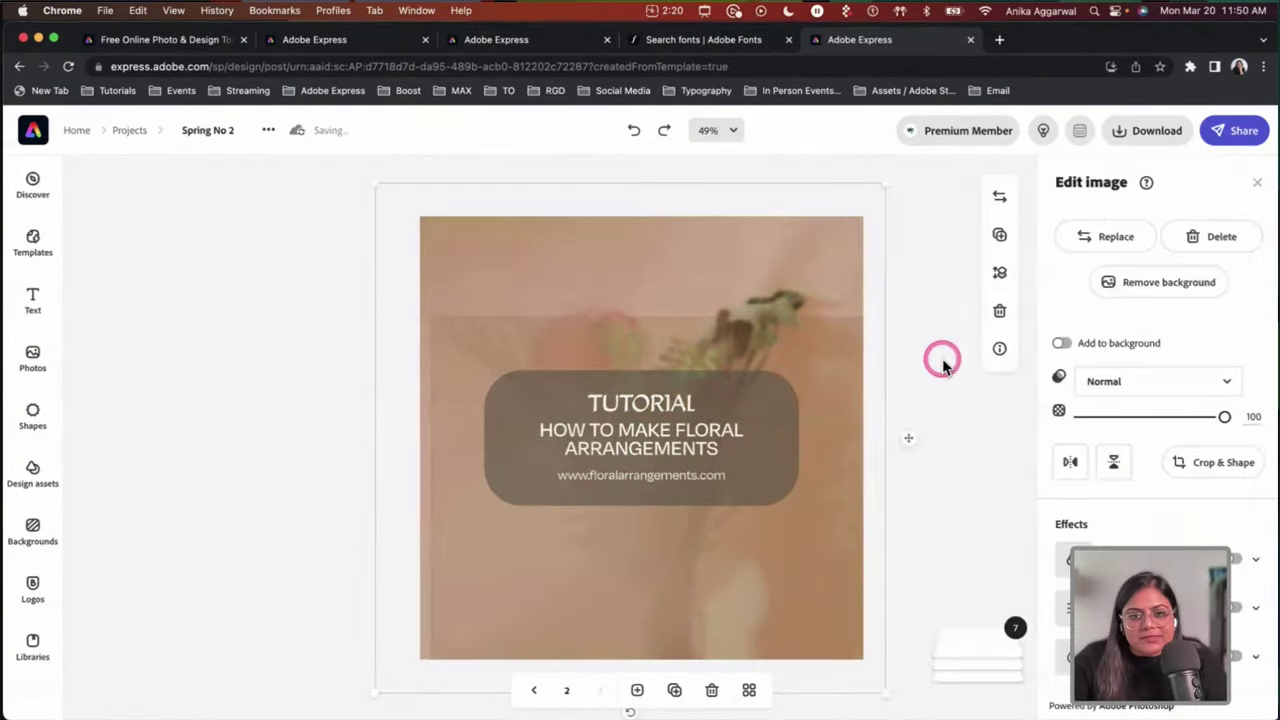
left_click(942, 372)
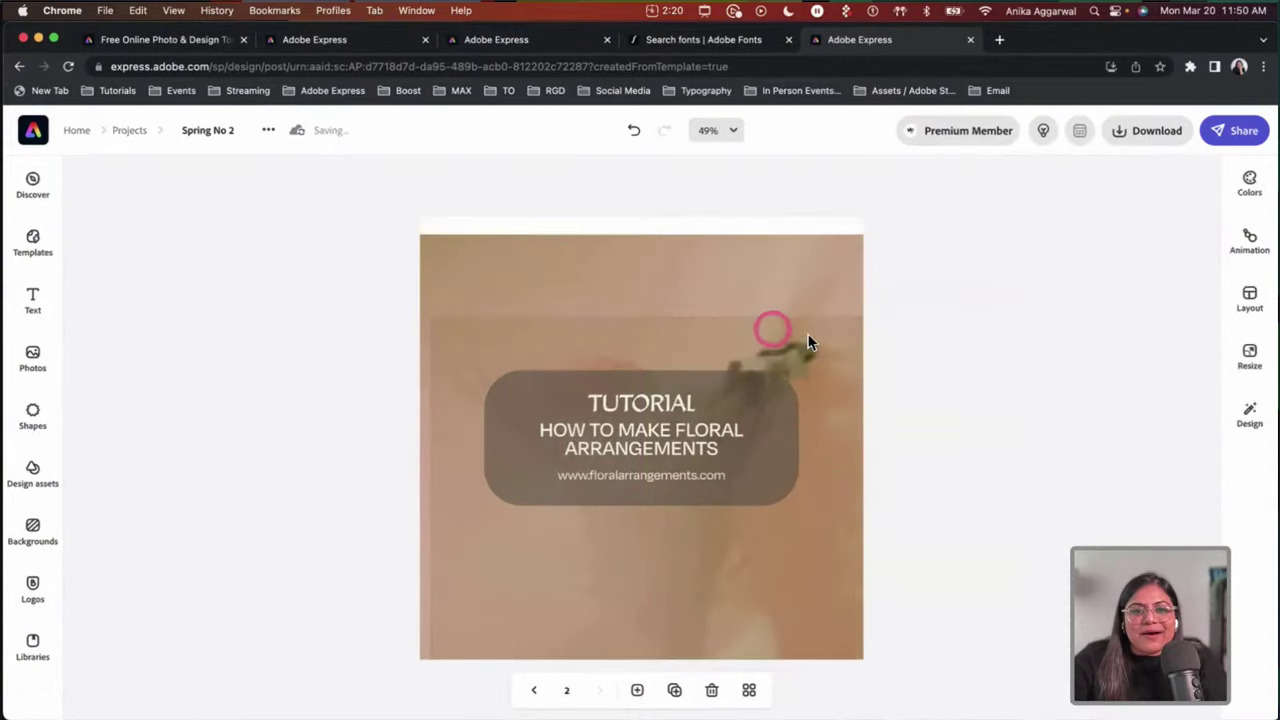
key("super+z")
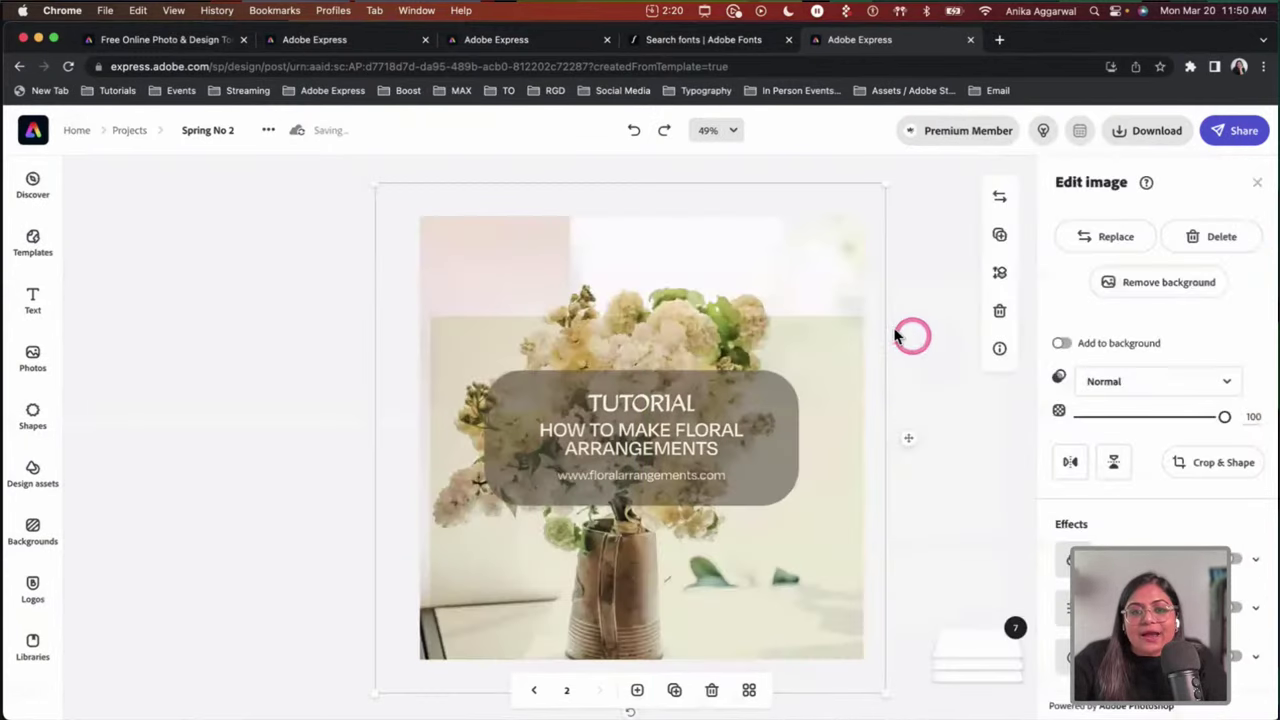
left_click(909, 334)
left_click_drag(651, 294, 641, 231)
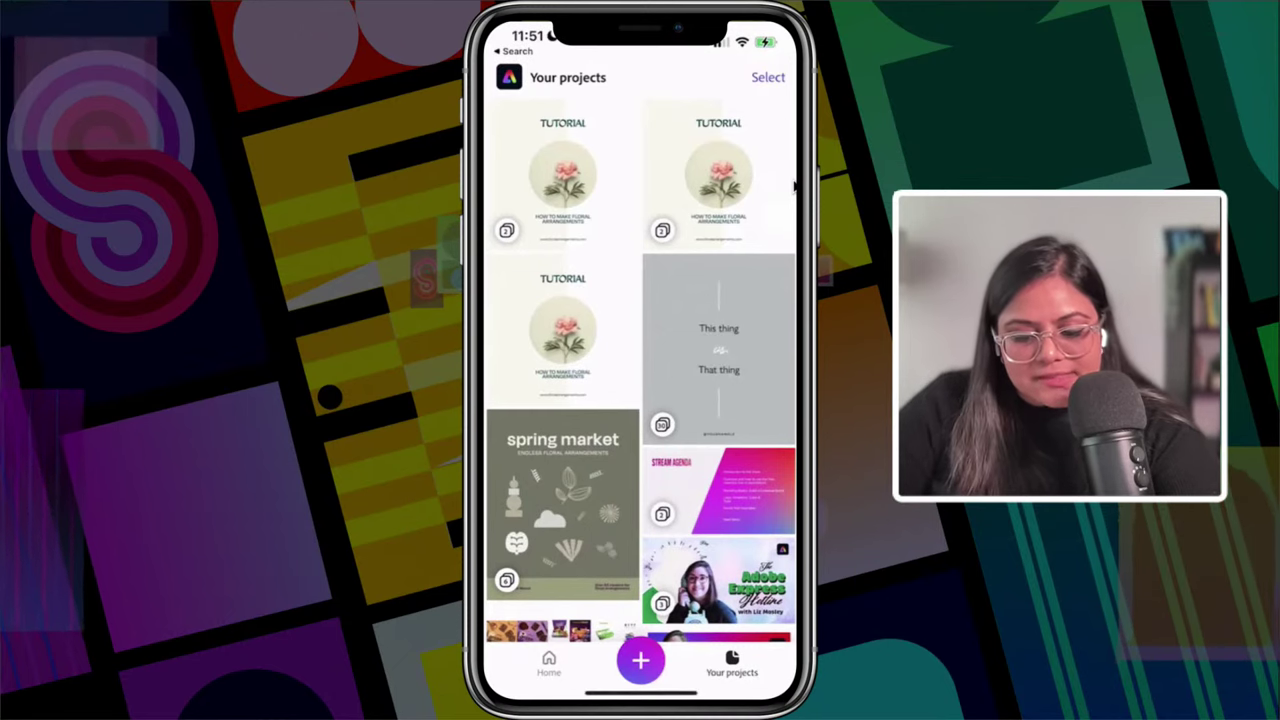
Step: In the Adobe Express mobile app, open the floral tutorial project and edit a copy of it
left_click(795, 186)
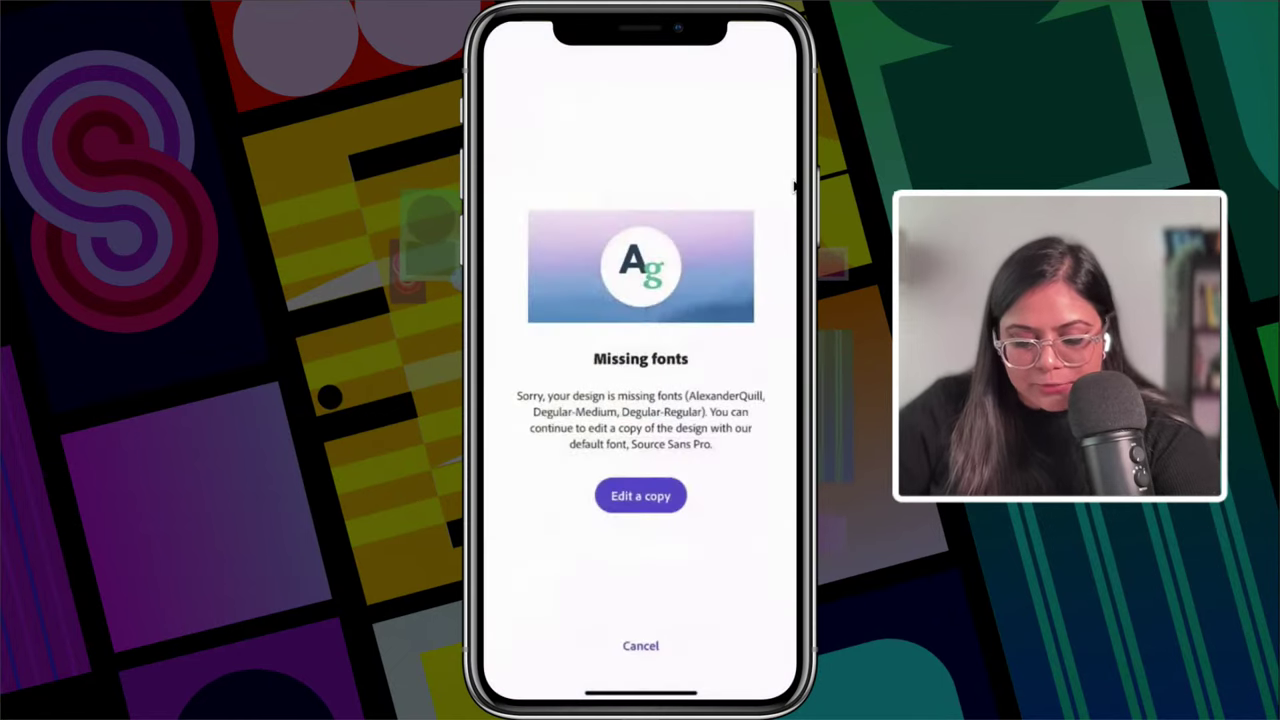
left_click(640, 496)
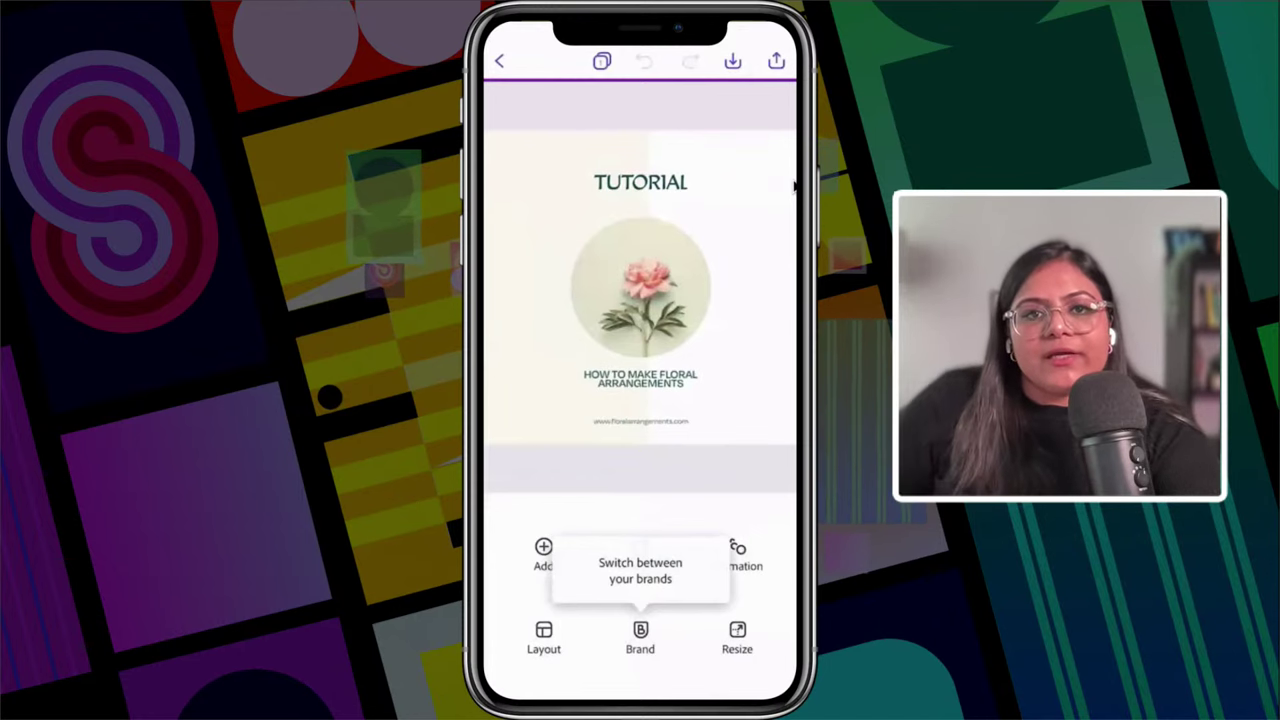
Step: Share the tutorial design using the Images export and look through the available sharing destinations, including Shareable template and Copy link
left_click(776, 61)
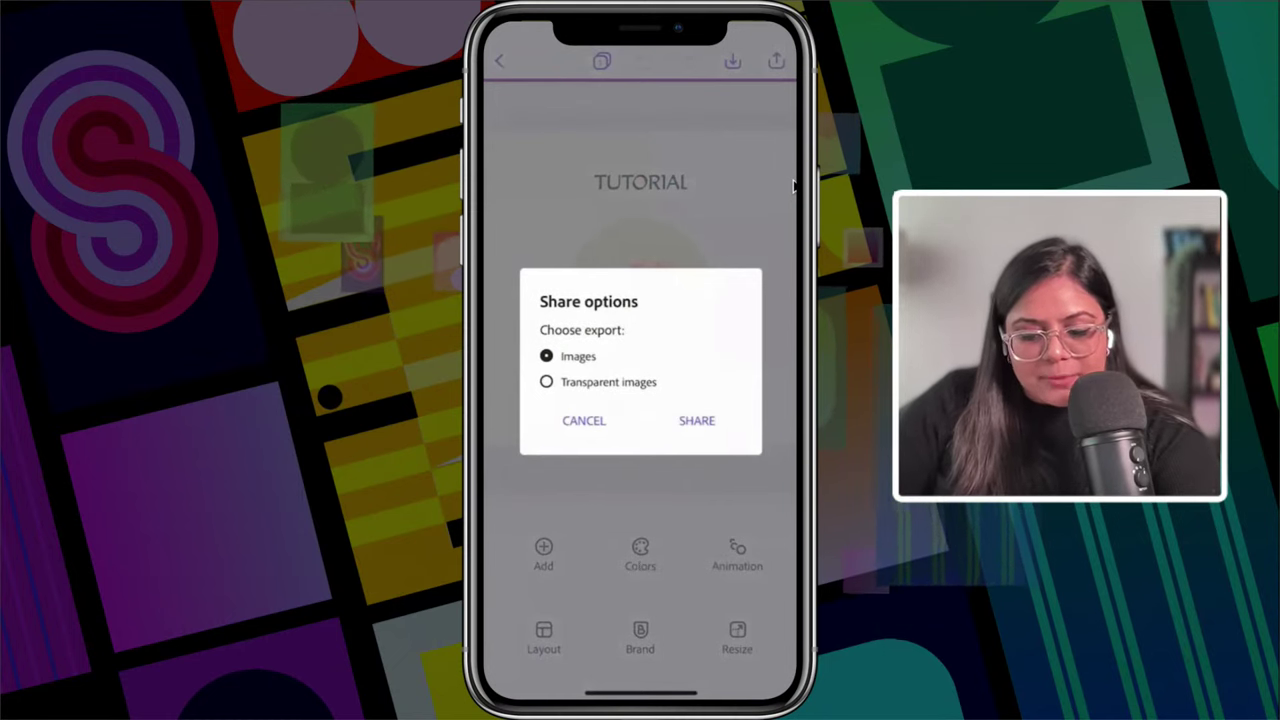
left_click(697, 420)
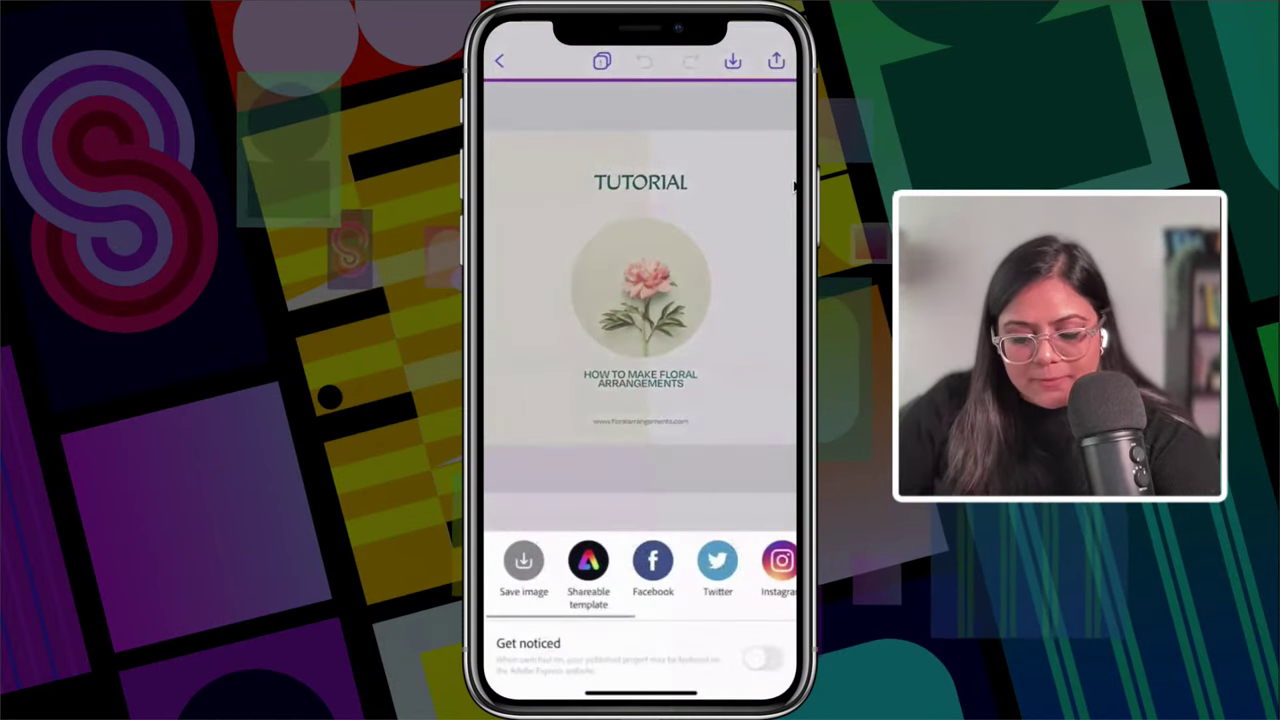
scroll(640, 565, "right", 3)
scroll(640, 565, "left", 3)
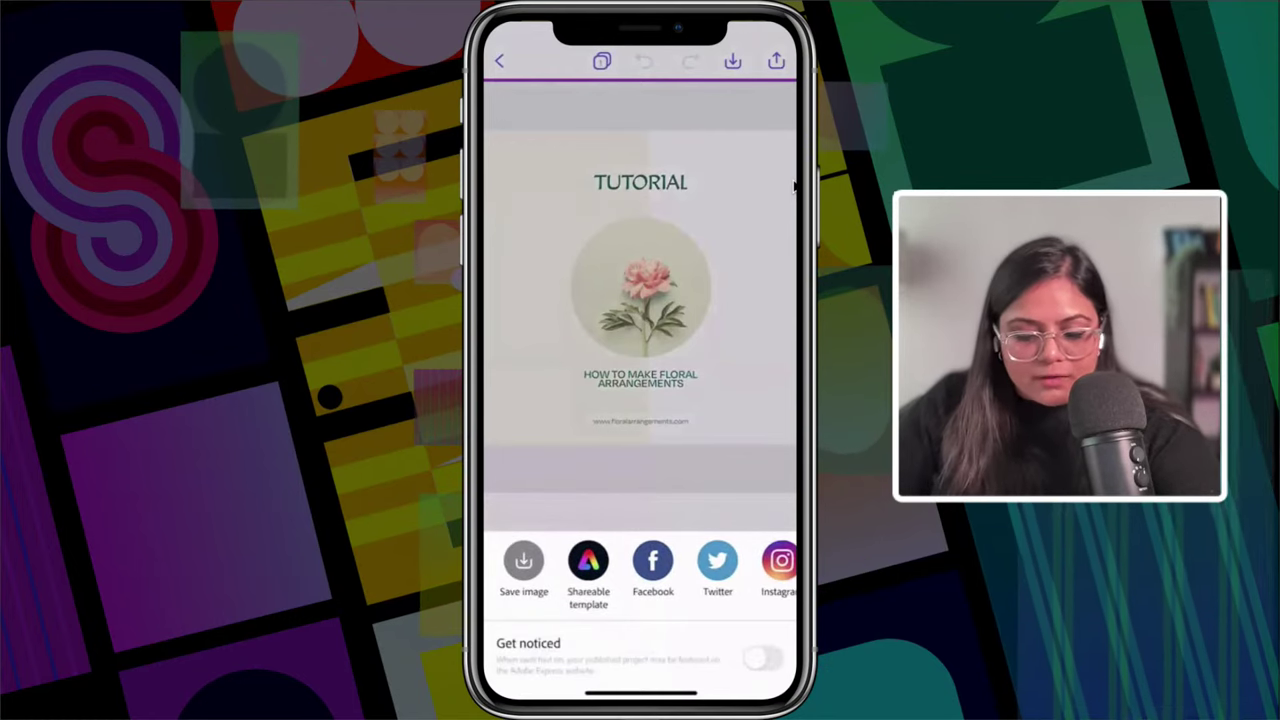
scroll(640, 565, "right", 3)
scroll(640, 565, "right", 4)
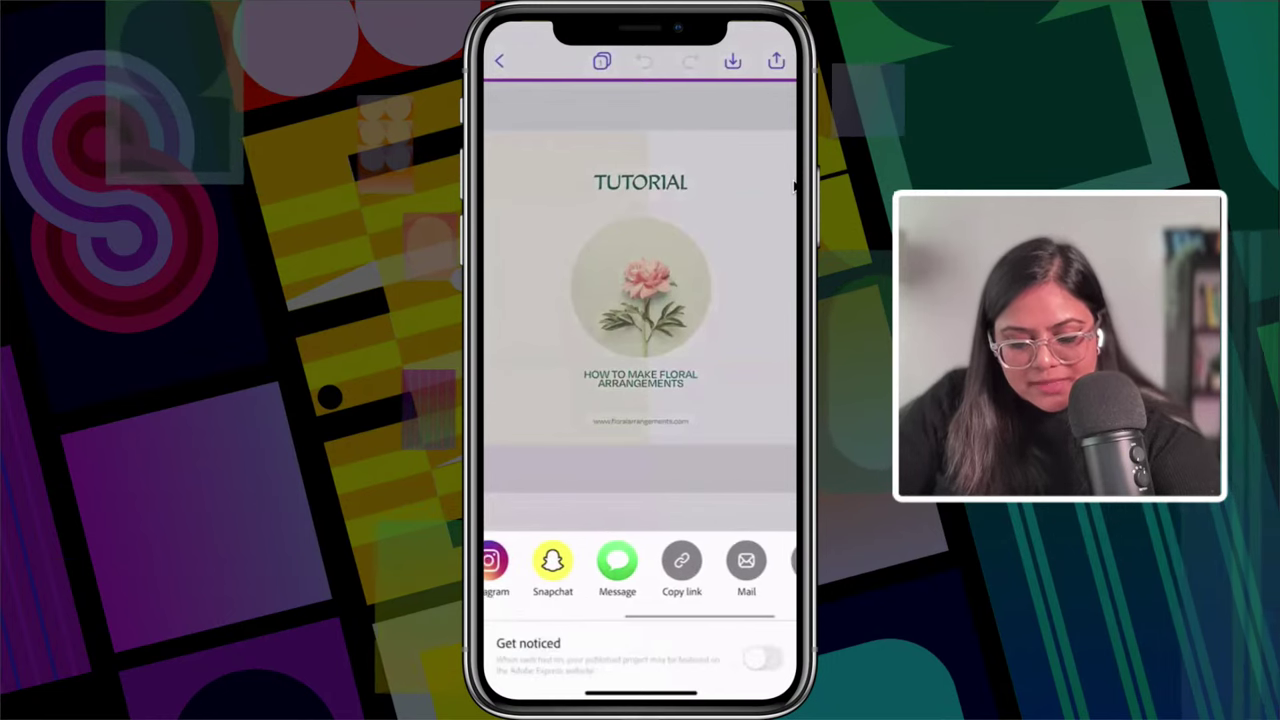
scroll(640, 565, "right", 3)
scroll(640, 565, "left", 6)
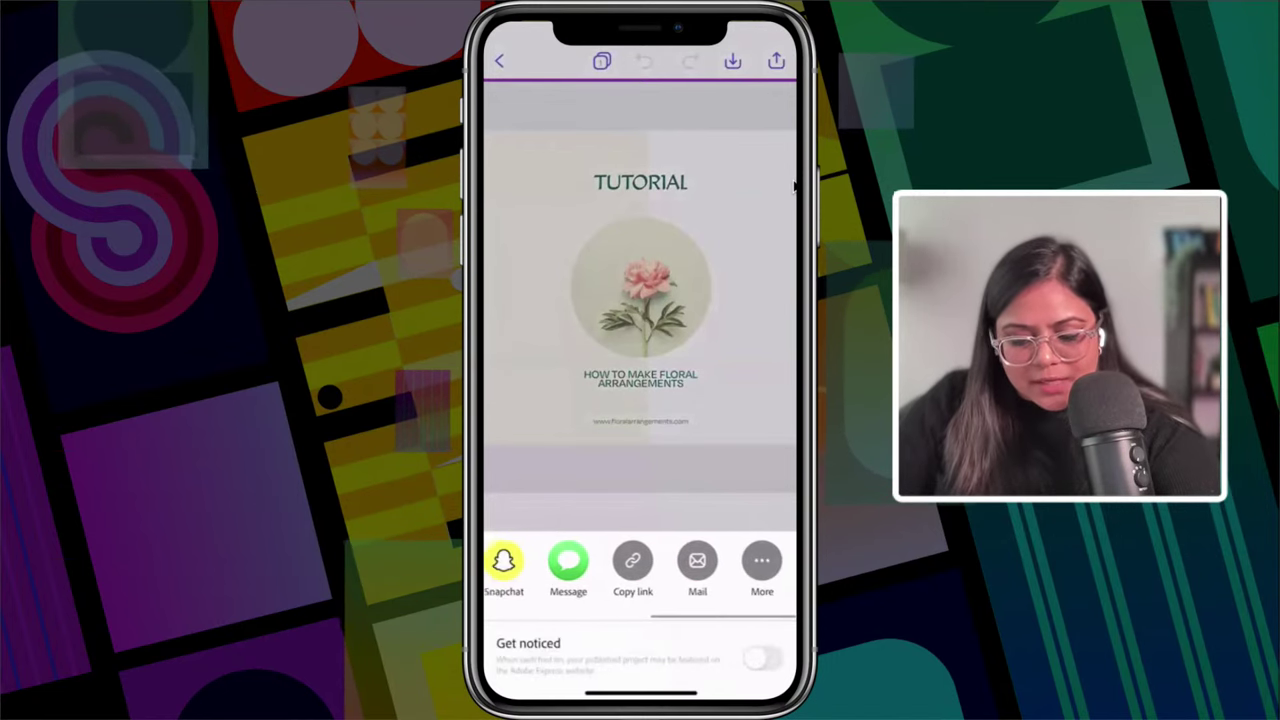